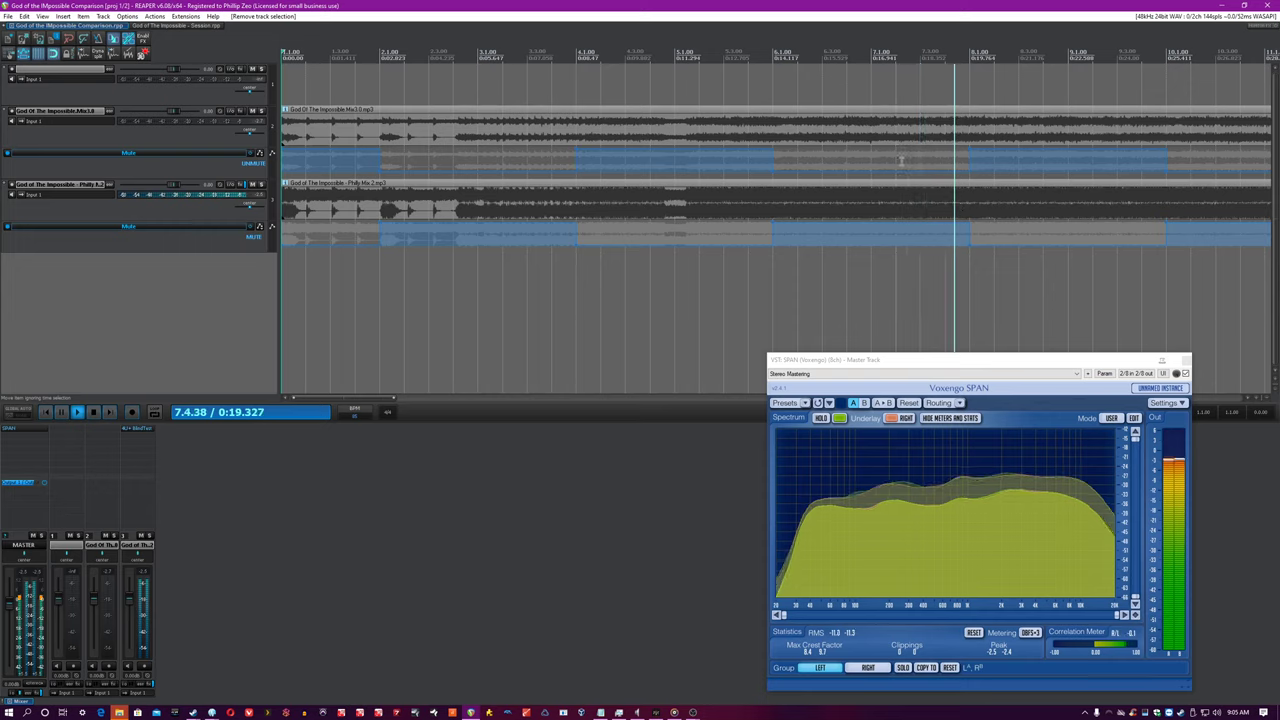
Stop playback in the comparison project and play the alternating mixes from another point in the intro
key("space")
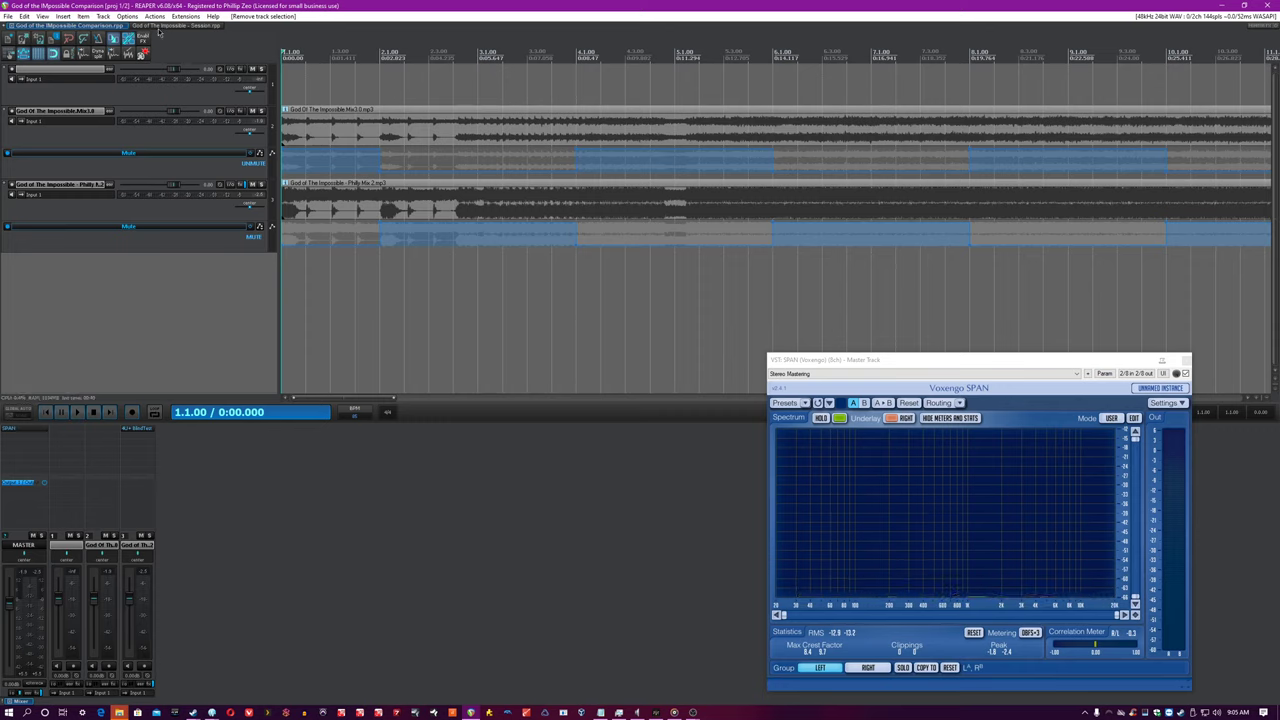
left_click(484, 92)
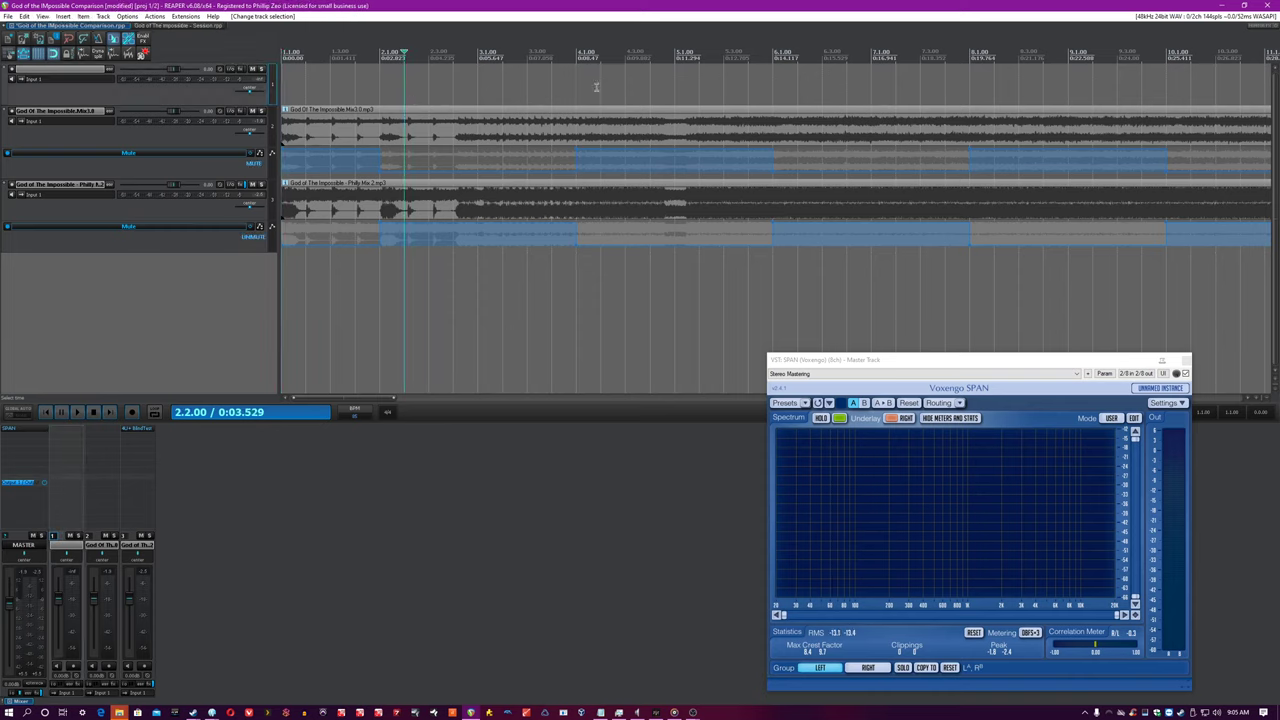
left_click(580, 85)
key("space")
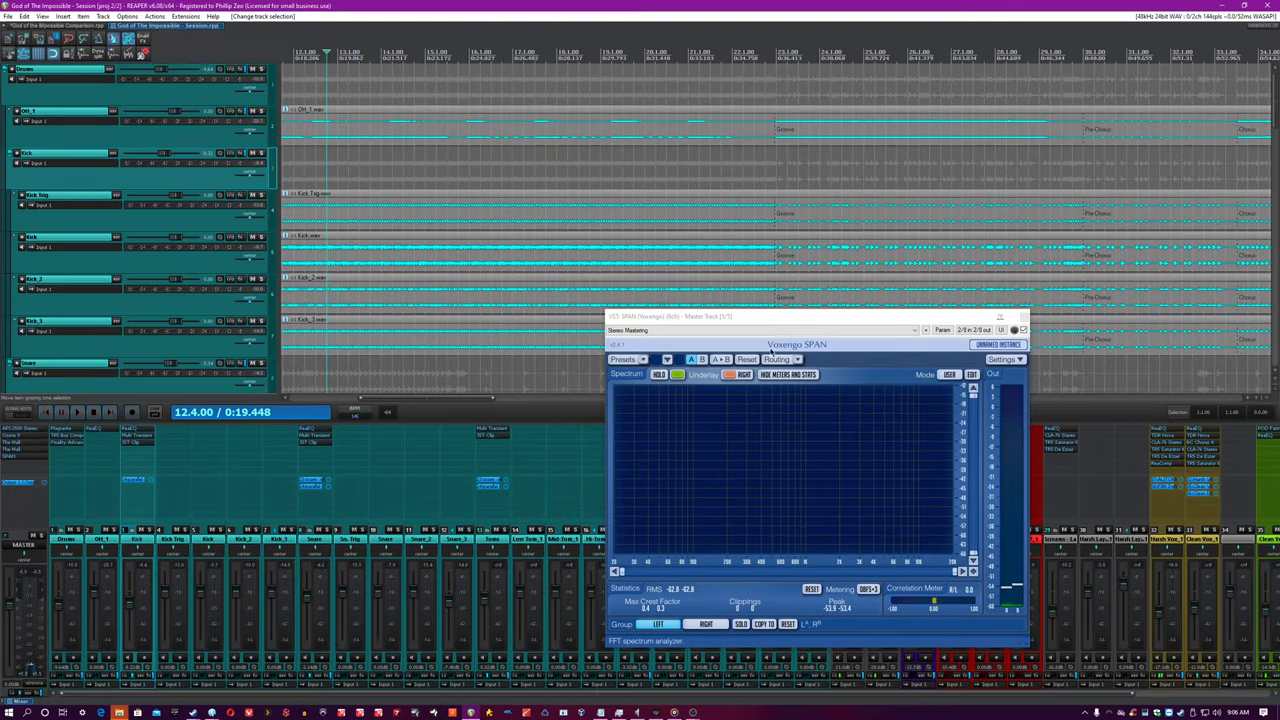
Bypass the master processing plugins while keeping SPAN active, play the session briefly, and move the SPAN window away from the drum channels
key("alt+b")
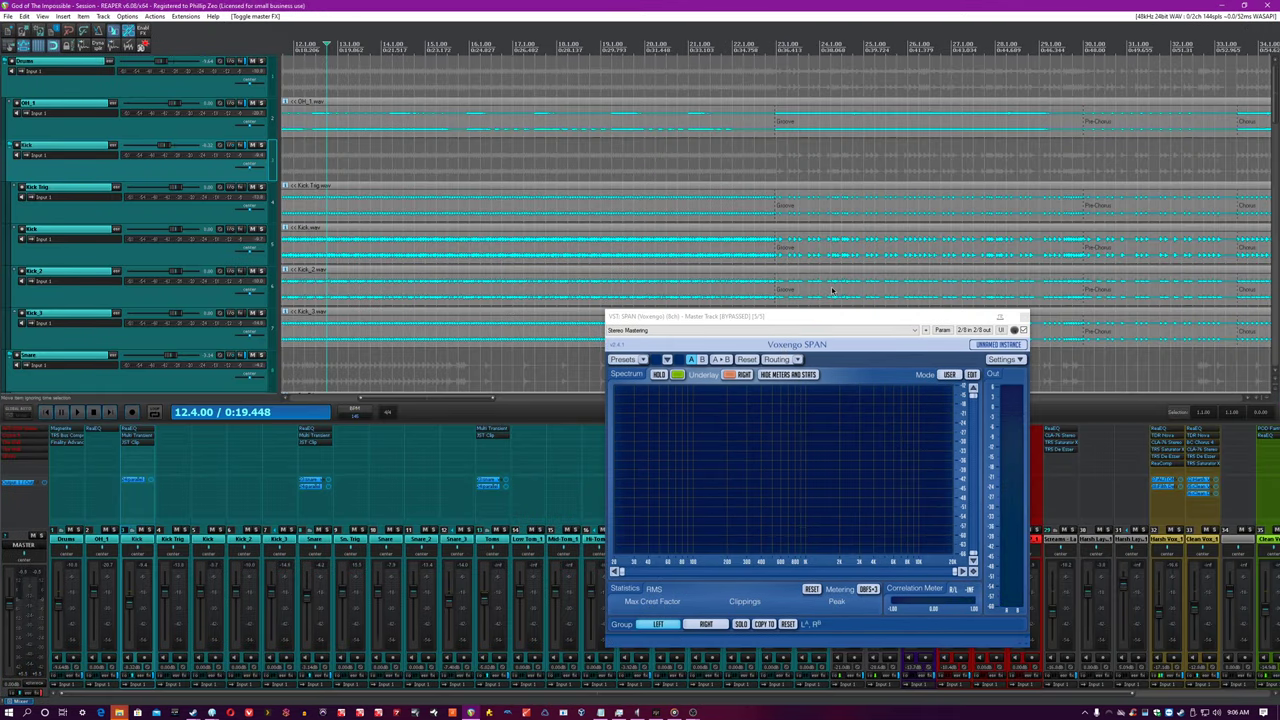
left_click_drag(800, 316, 893, 316)
key("alt+b")
key("space")
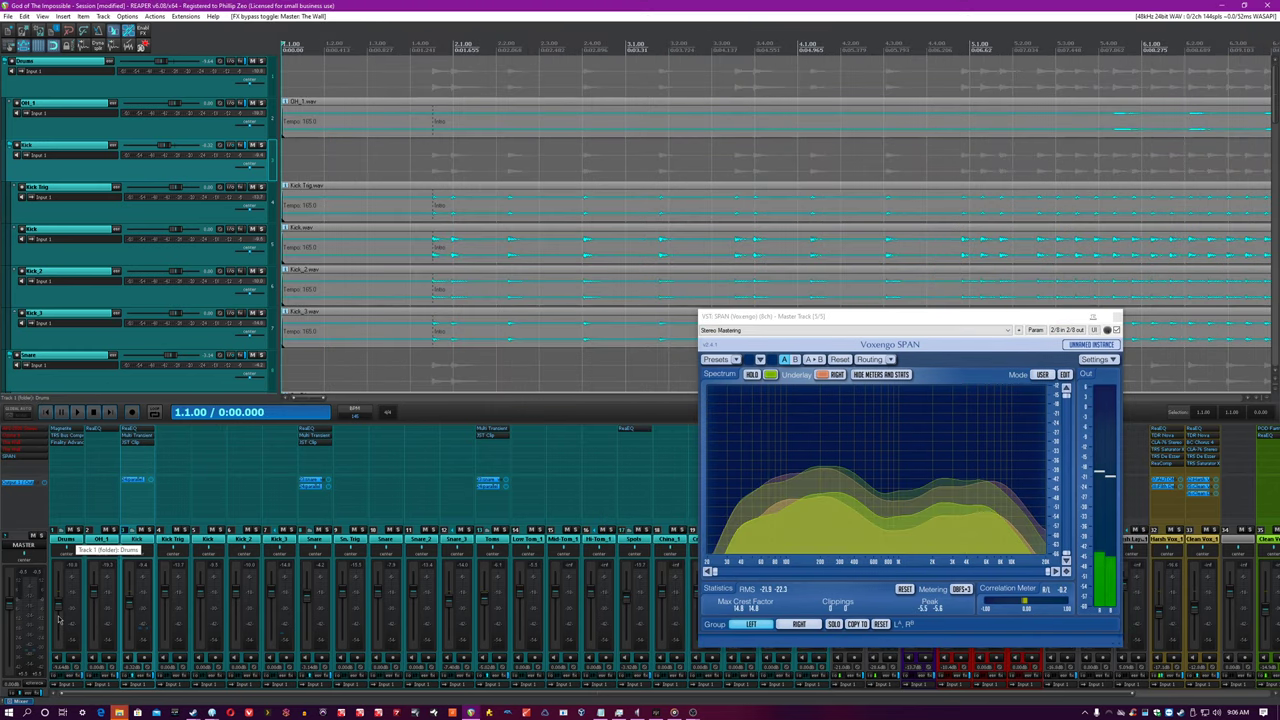
left_click_drag(995, 327, 1067, 363)
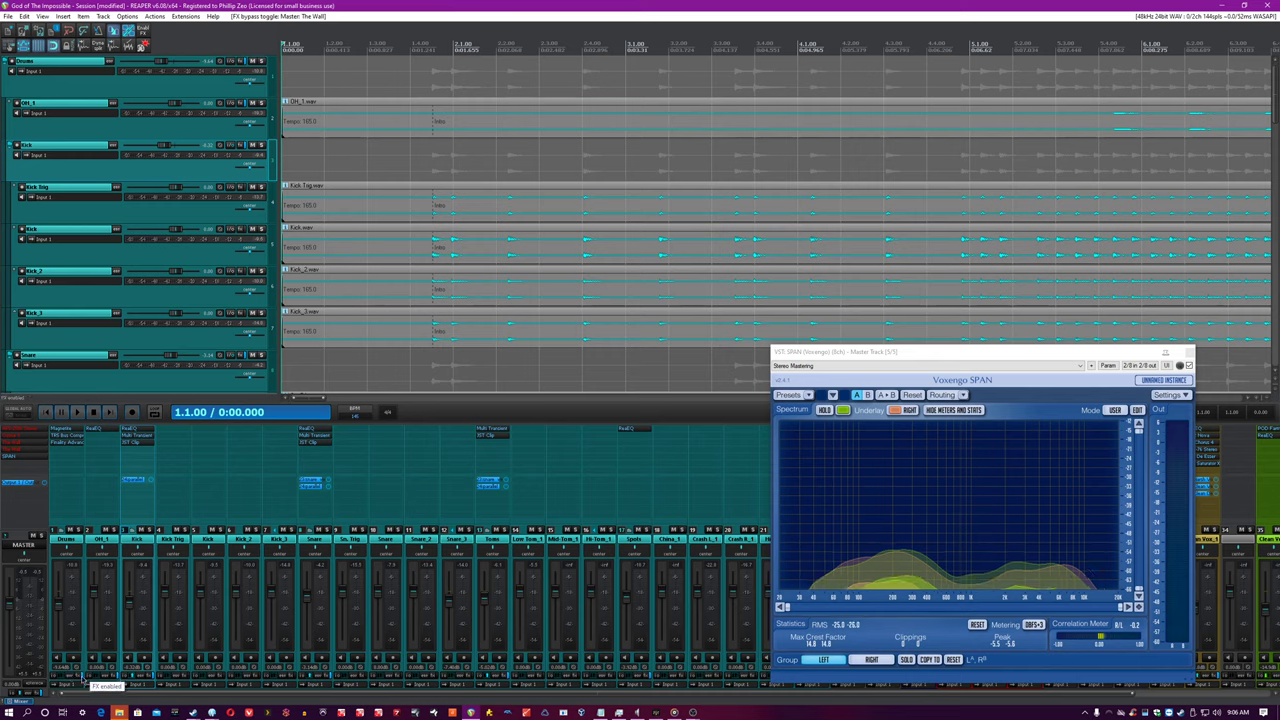
Play the session from the start, switching all track effects off and on to compare the raw and processed mixes
key("space")
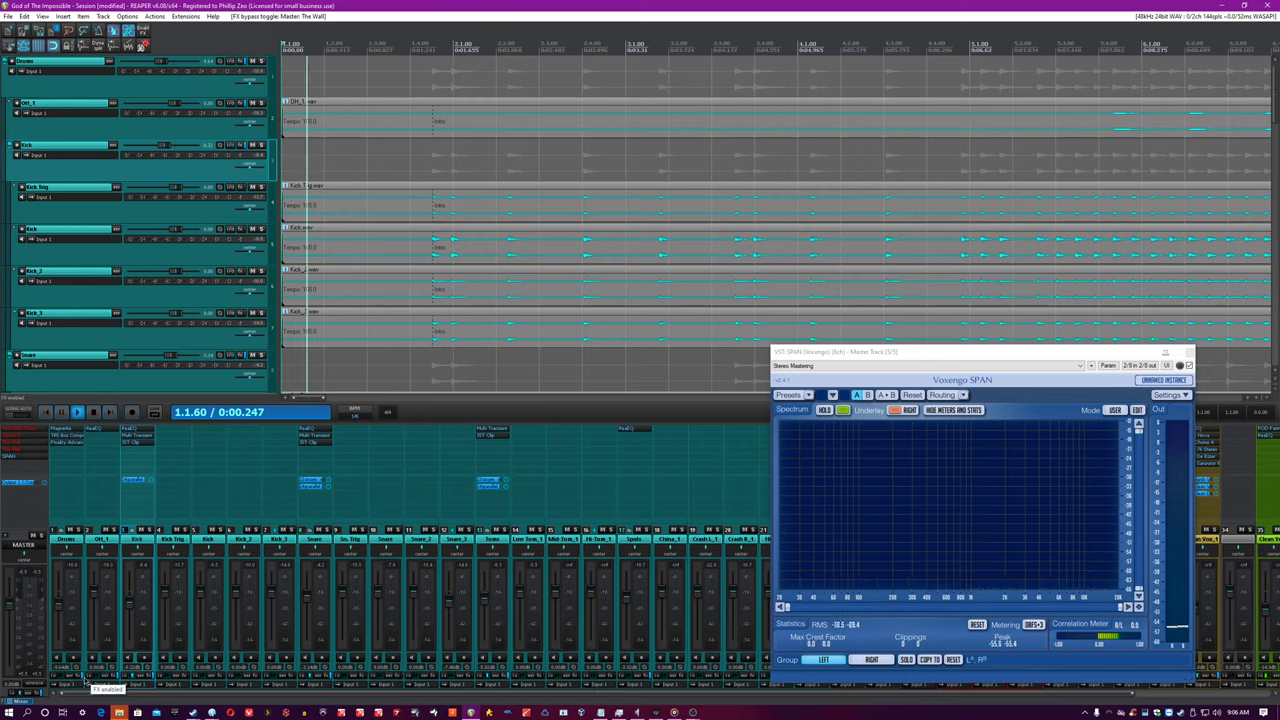
left_click(90, 684)
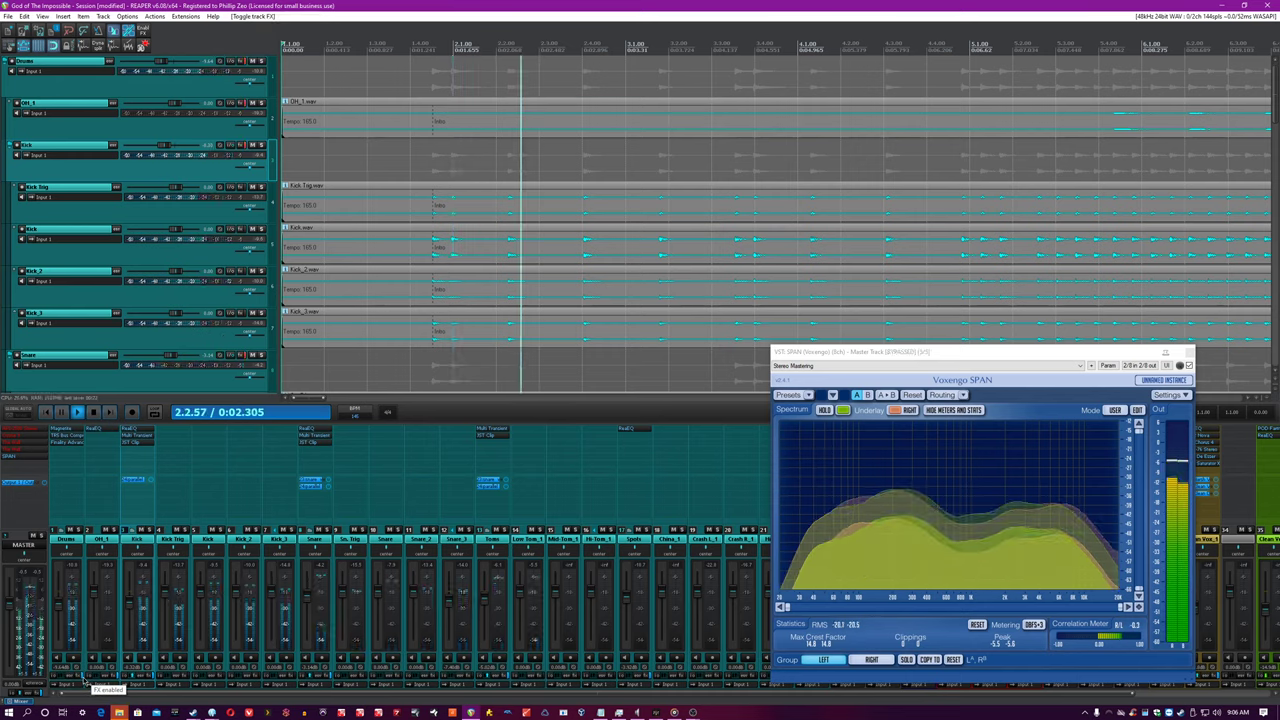
left_click(90, 684)
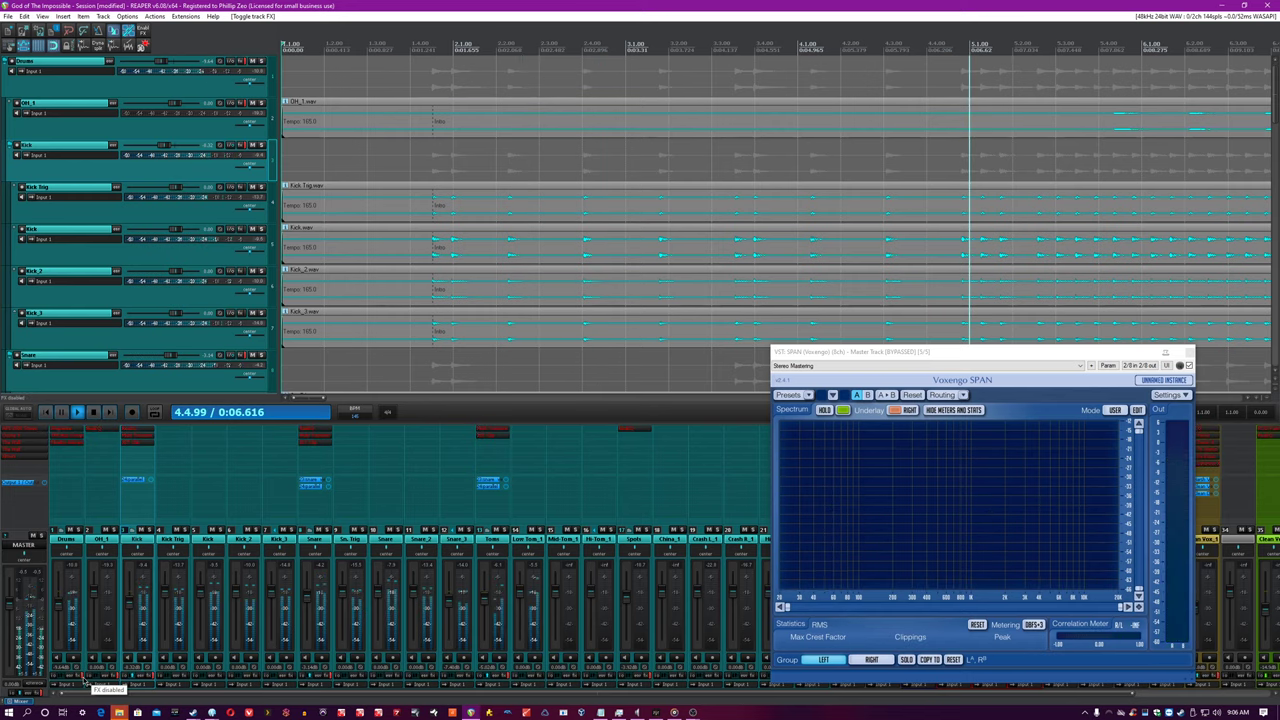
left_click(90, 684)
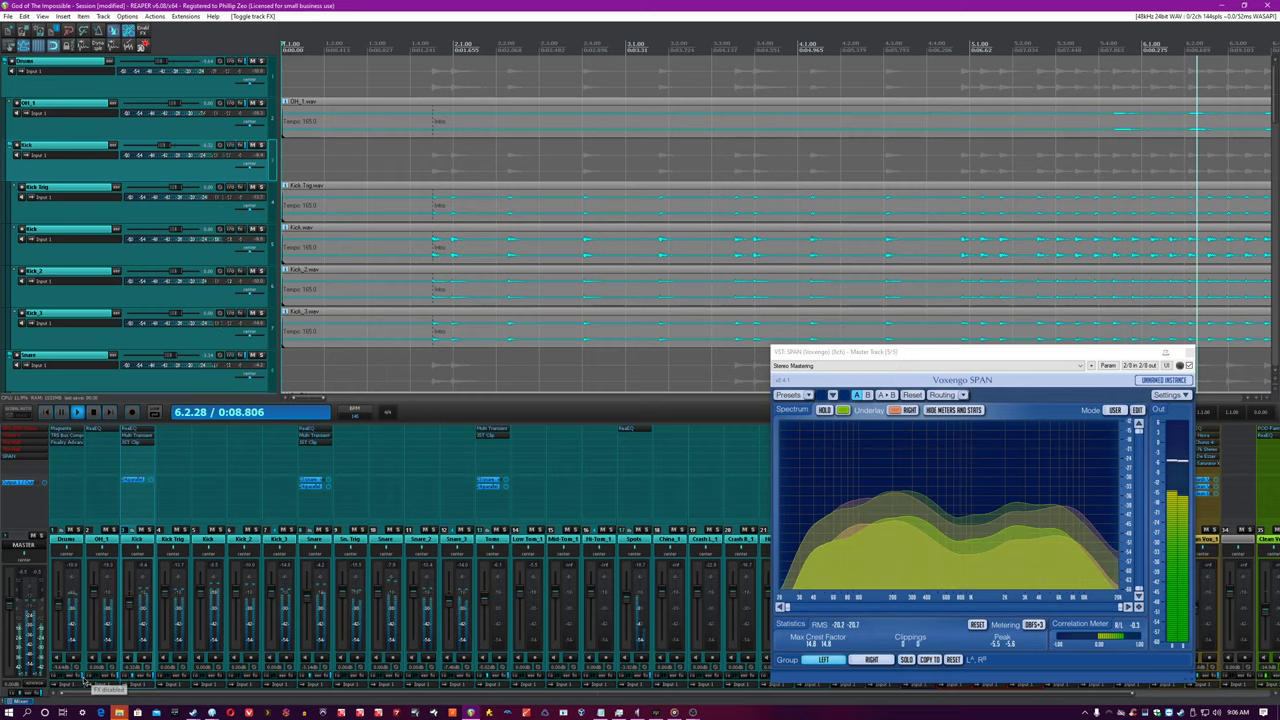
left_click(90, 684)
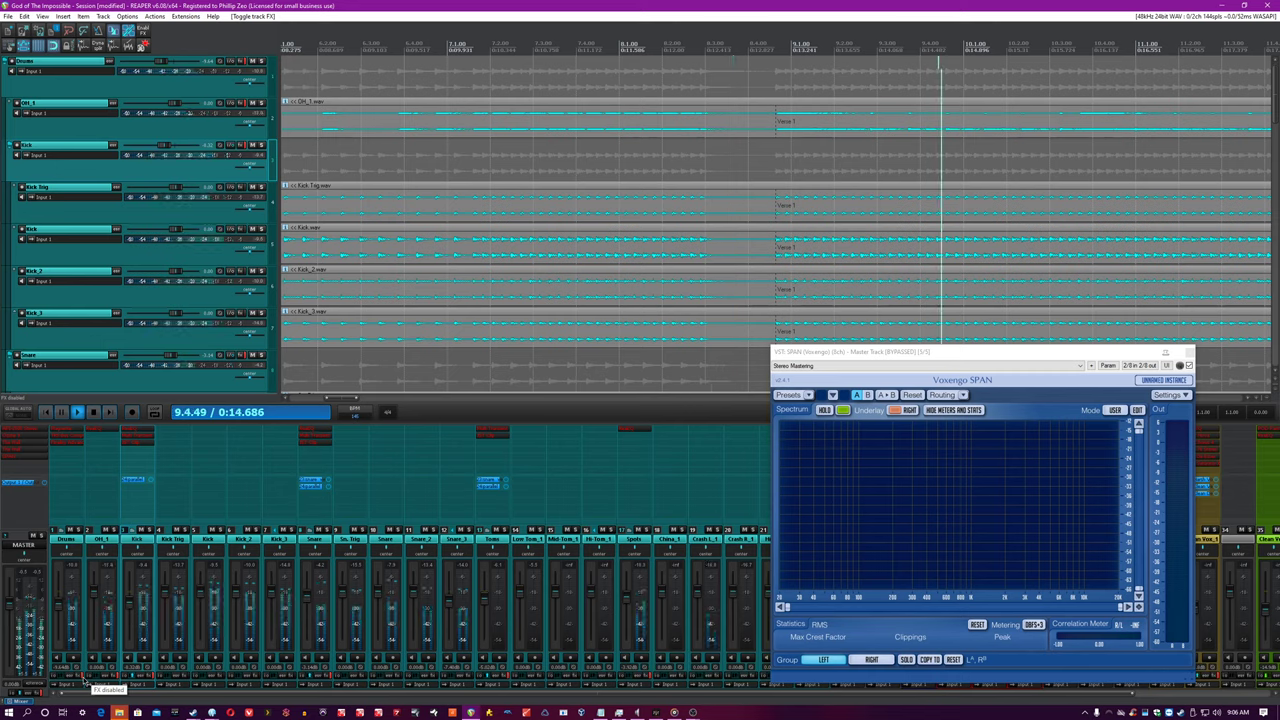
left_click(86, 676)
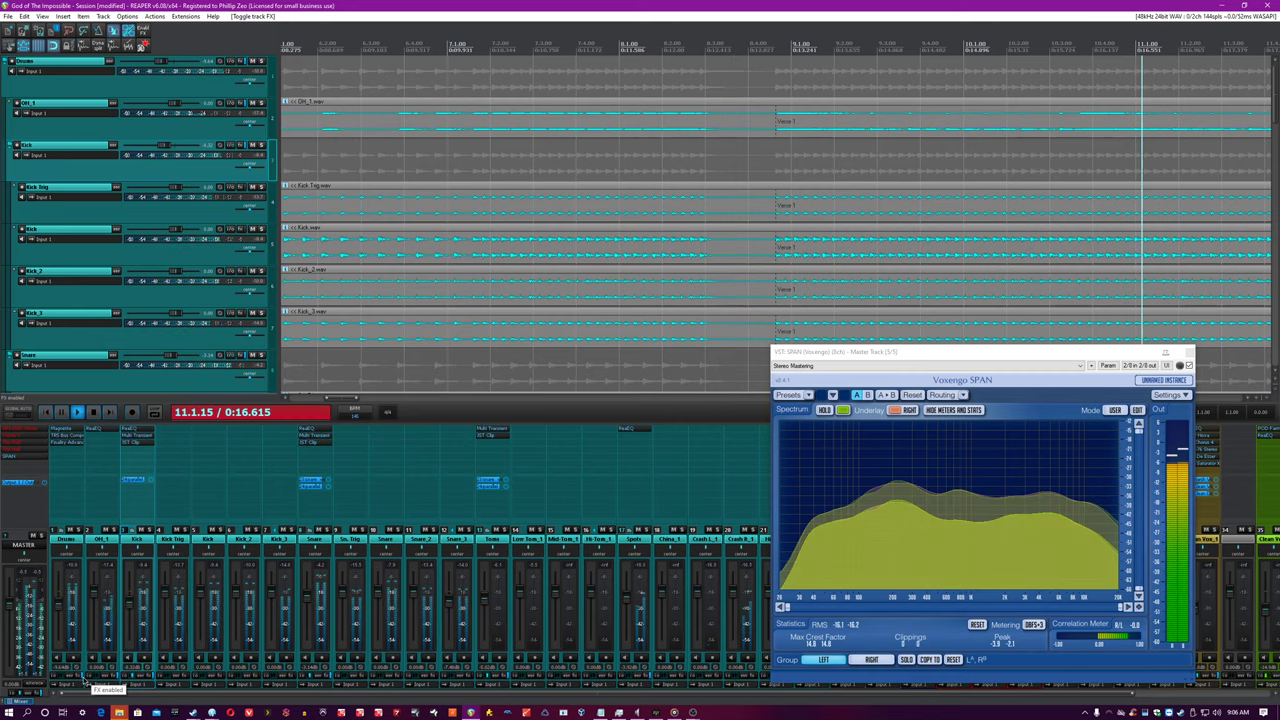
key("space")
Move the SPAN window further aside to uncover the remaining drum channels in the mixer
left_click(210, 553)
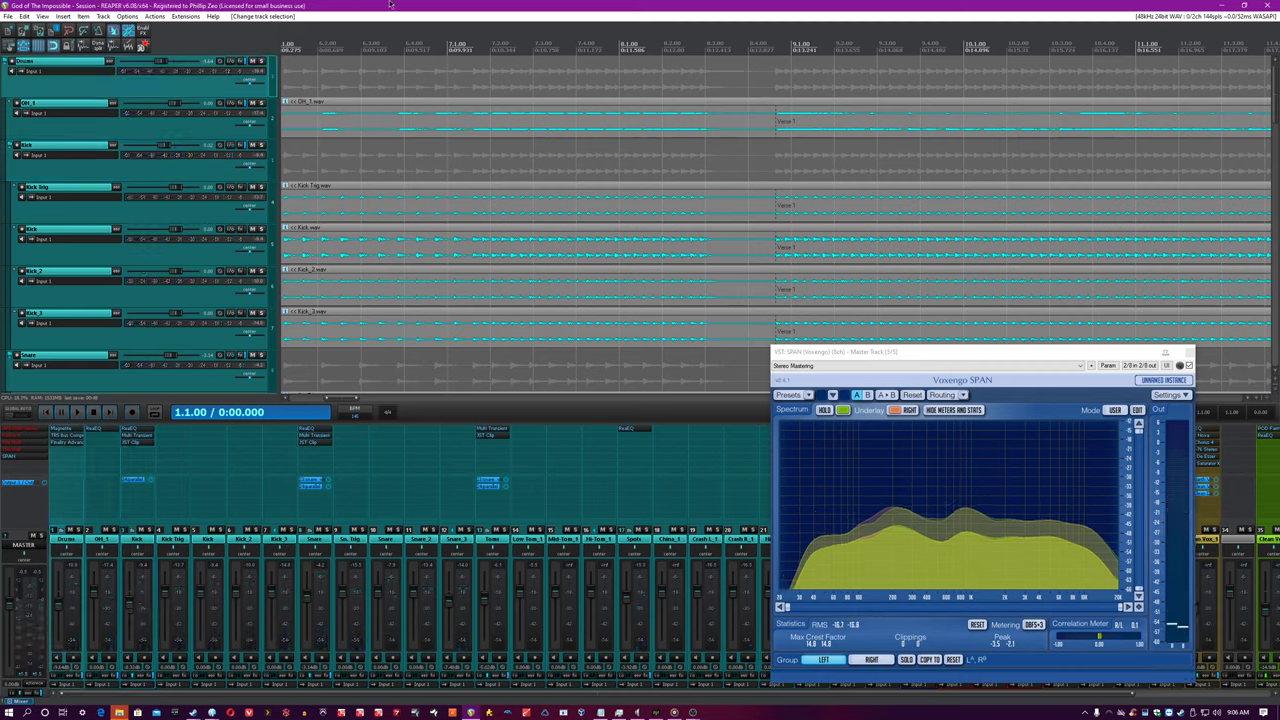
left_click_drag(883, 352, 1020, 412)
left_click(541, 4)
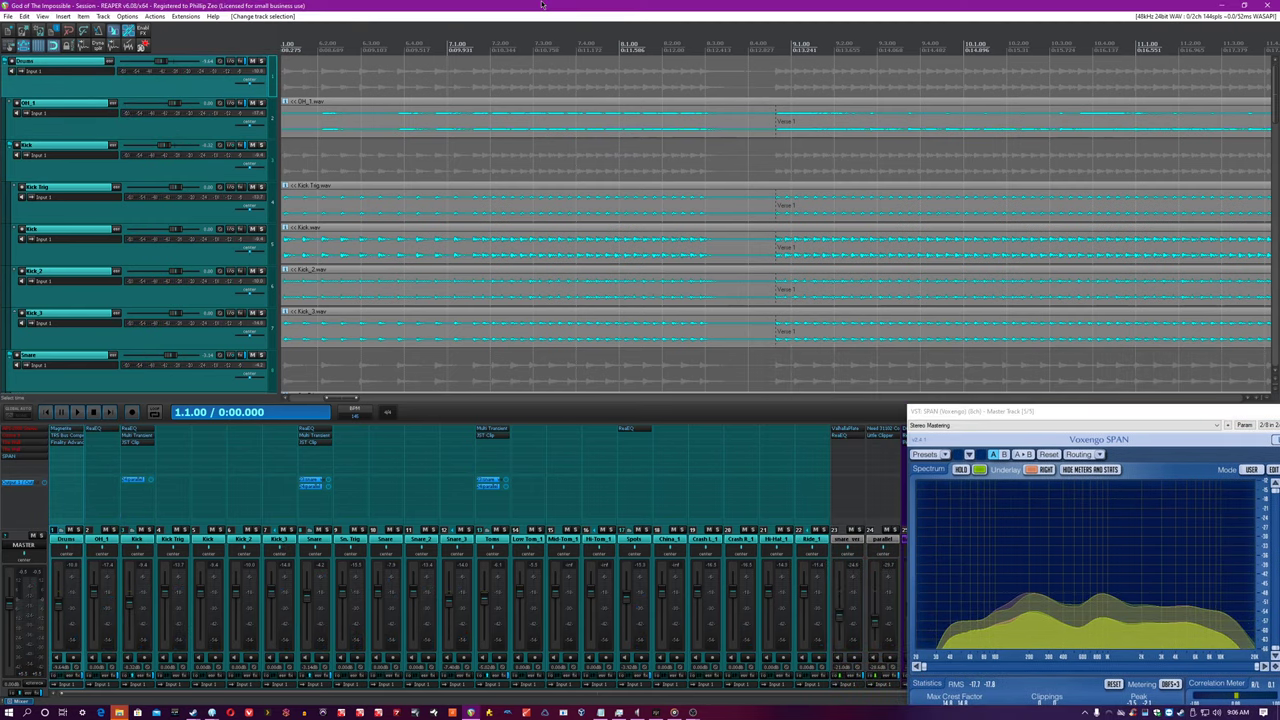
Solo the OH_1 overhead track and play it back from within the intro
left_click(78, 530)
scroll(433, 161, "down", 3)
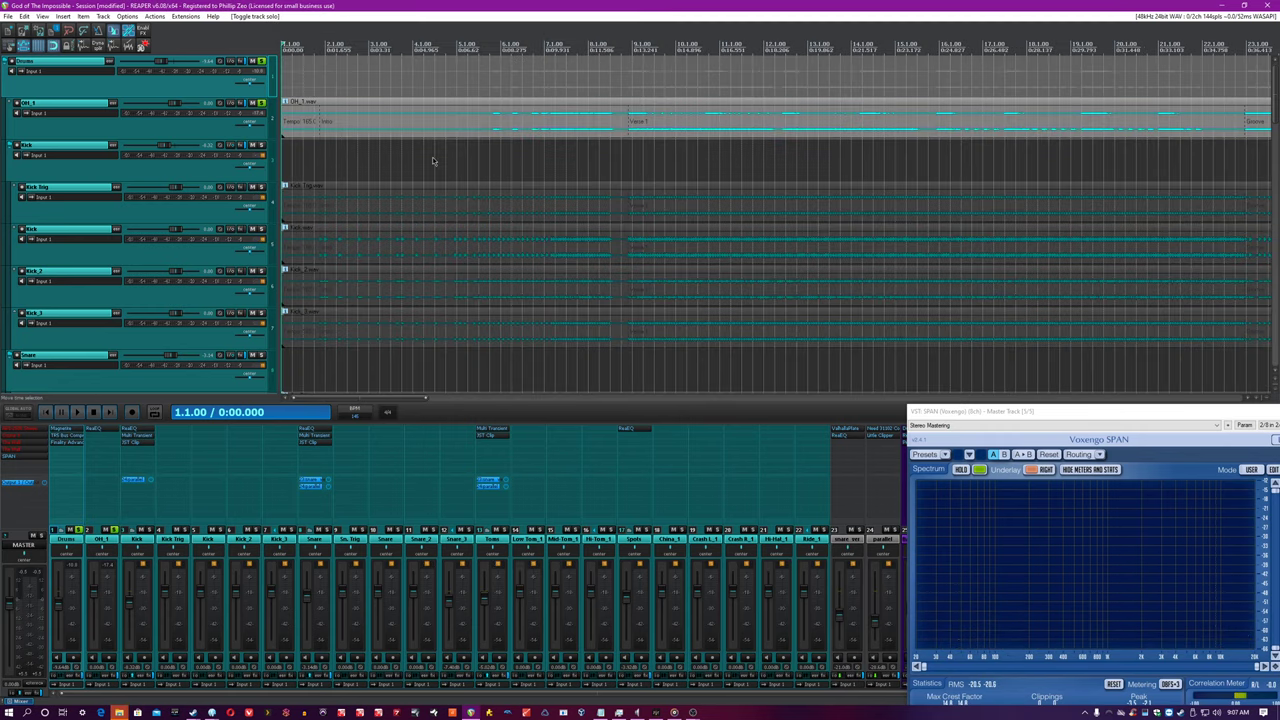
scroll(433, 161, "down", 3)
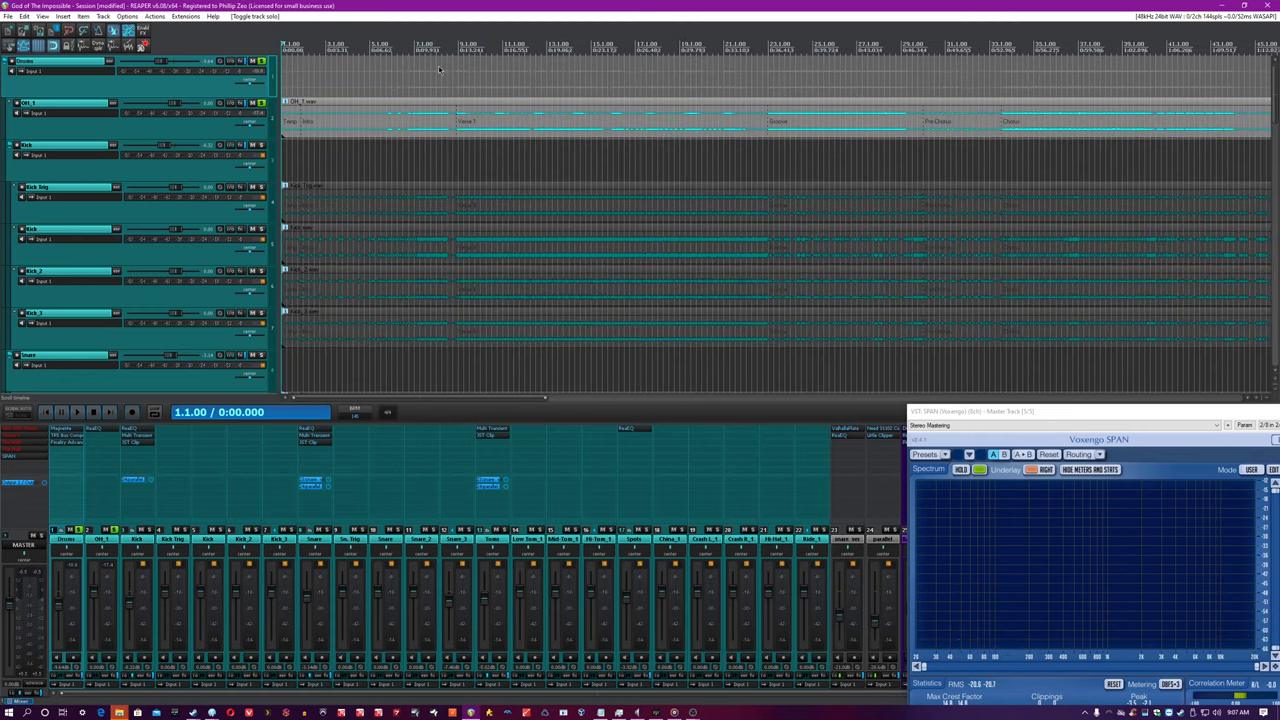
left_click(537, 120)
scroll(537, 120, "up", 3)
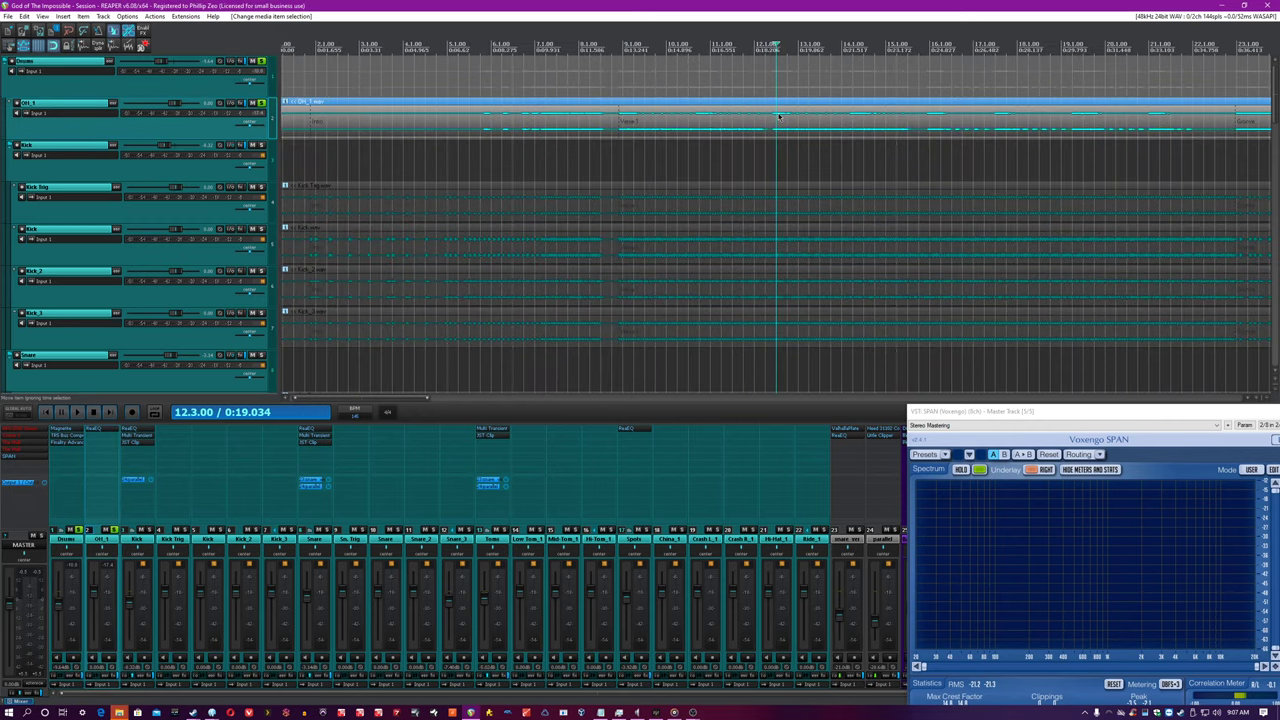
key("space")
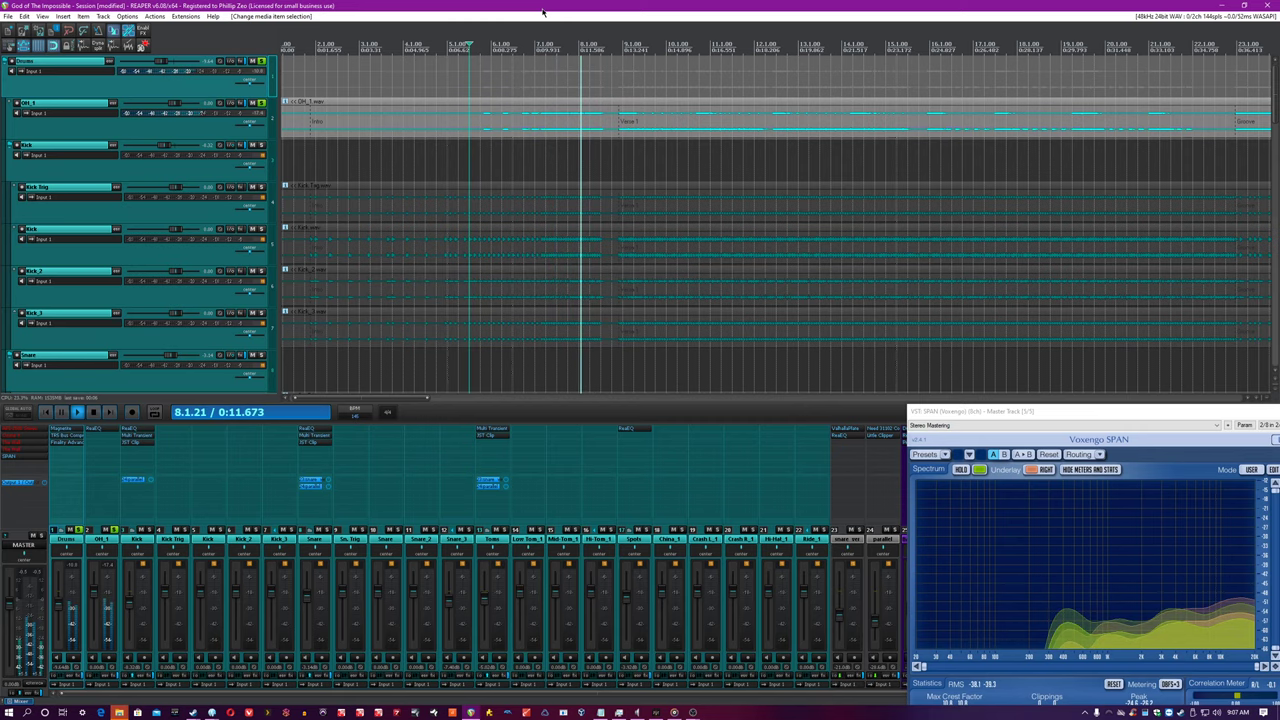
Open the ReaEQ plugin on the OH_1 track and examine its low-cut and high-frequency bands during playback
left_click(100, 429)
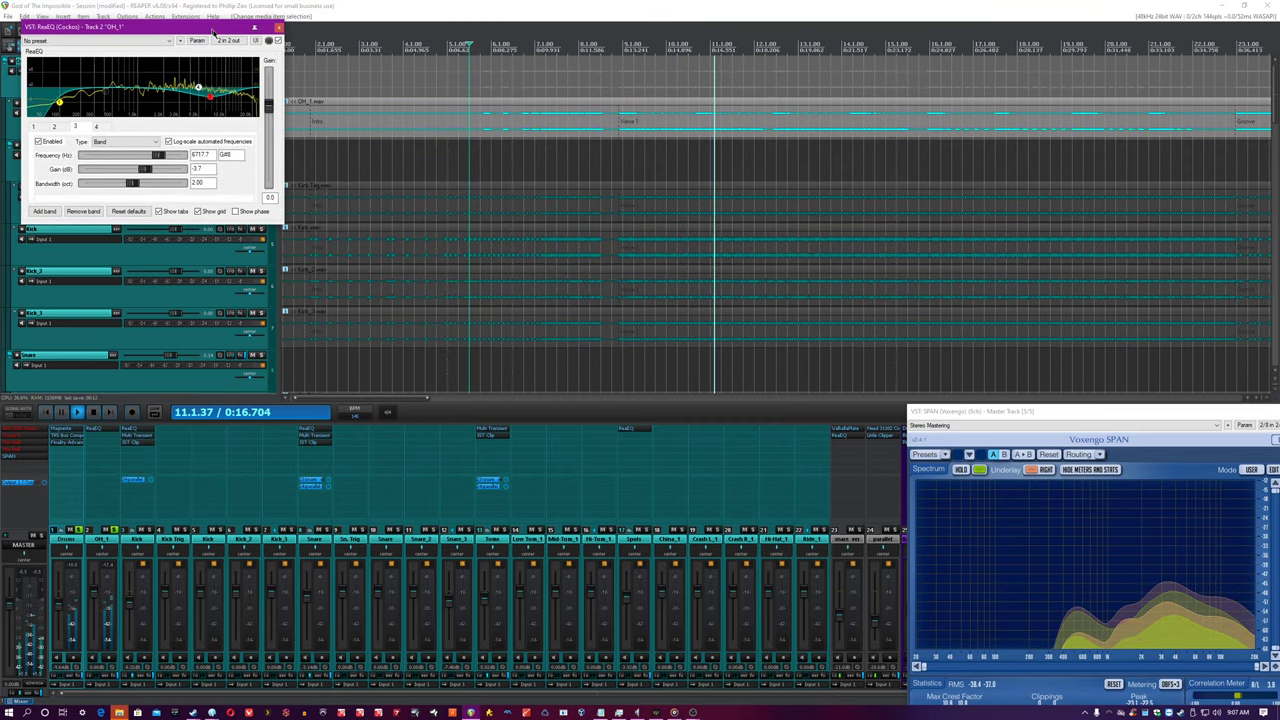
left_click_drag(149, 23, 365, 215)
left_click(262, 5)
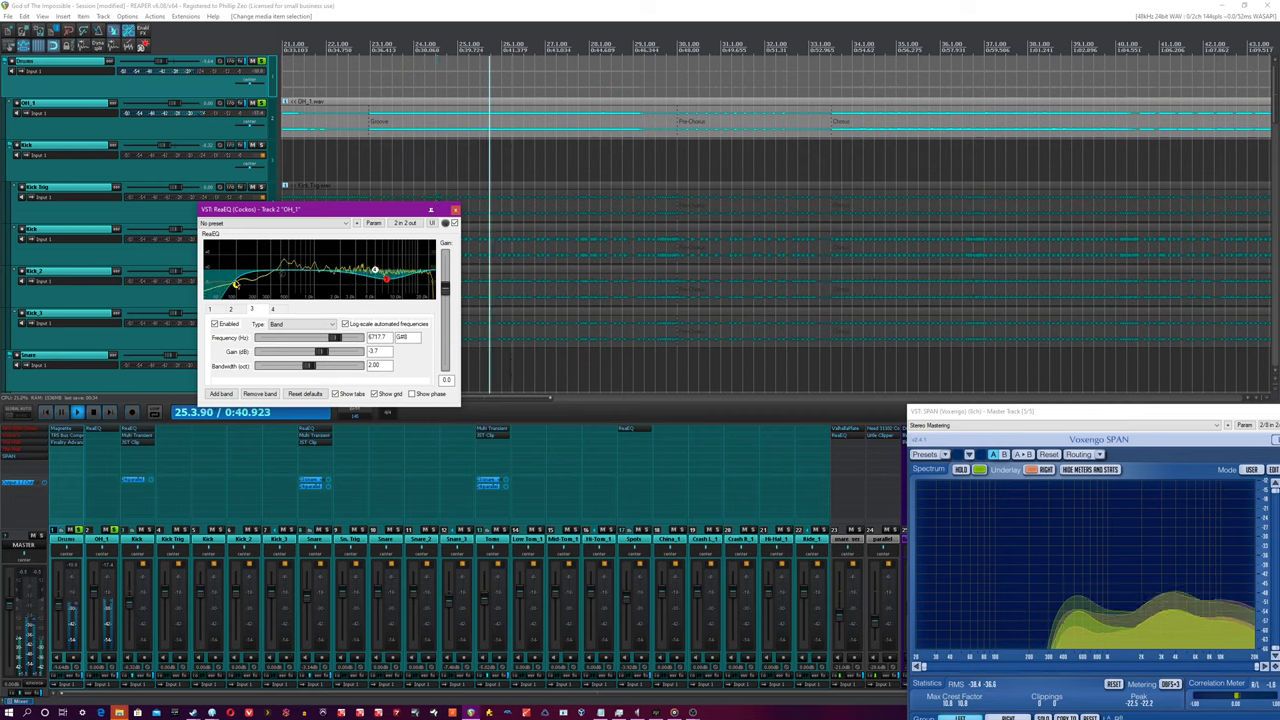
mouse_move(237, 288)
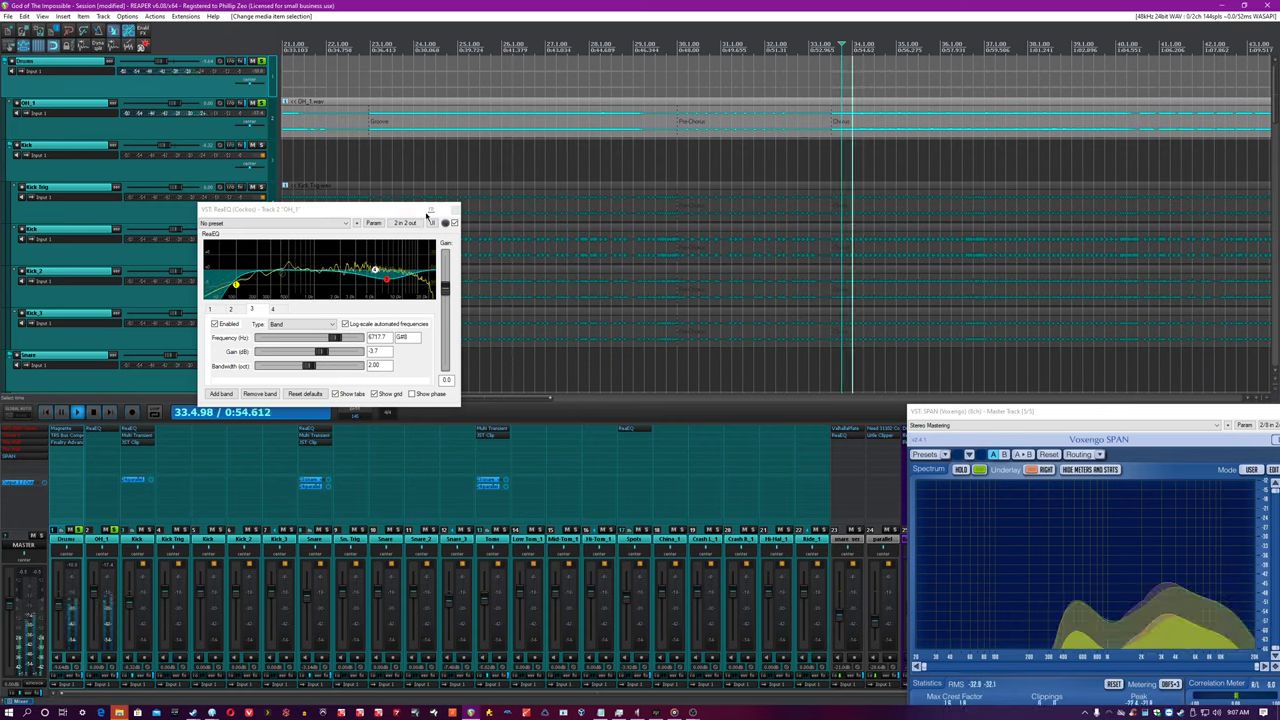
Compare the chorus overheads with and without the OH_1 ReaEQ, leave the EQ enabled, and close its window
left_click(454, 222)
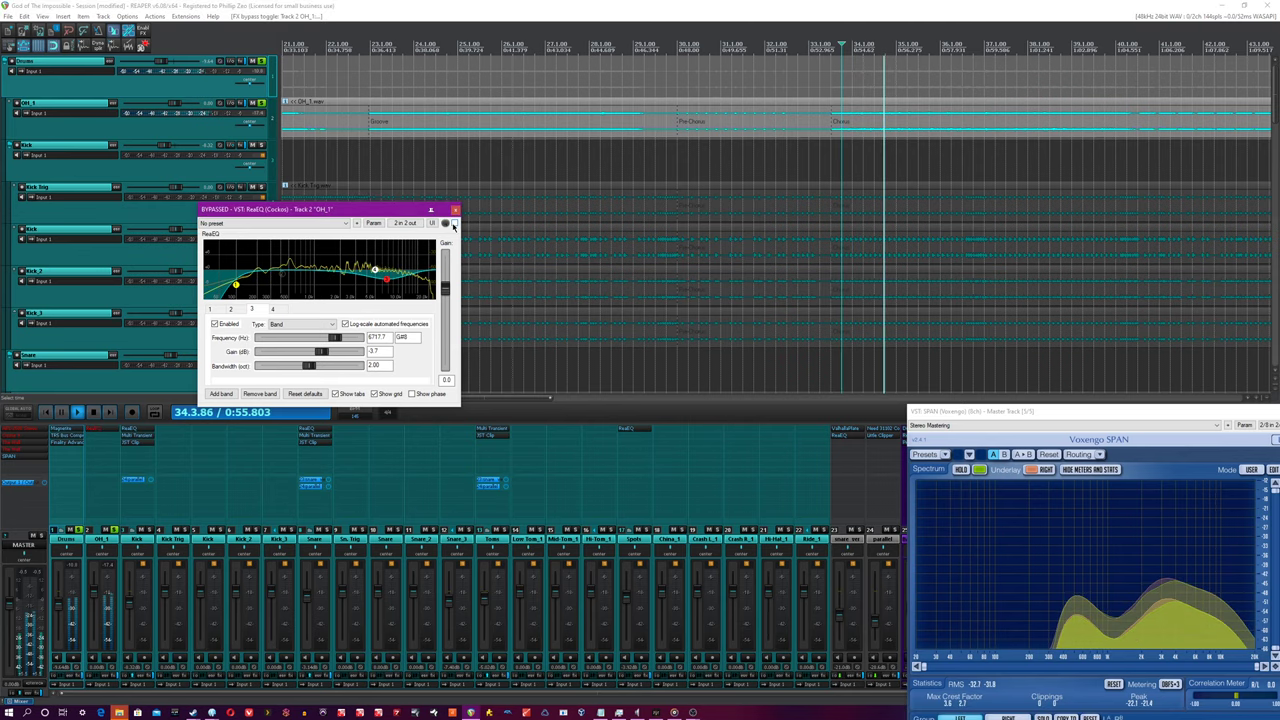
left_click(454, 222)
left_click(454, 222)
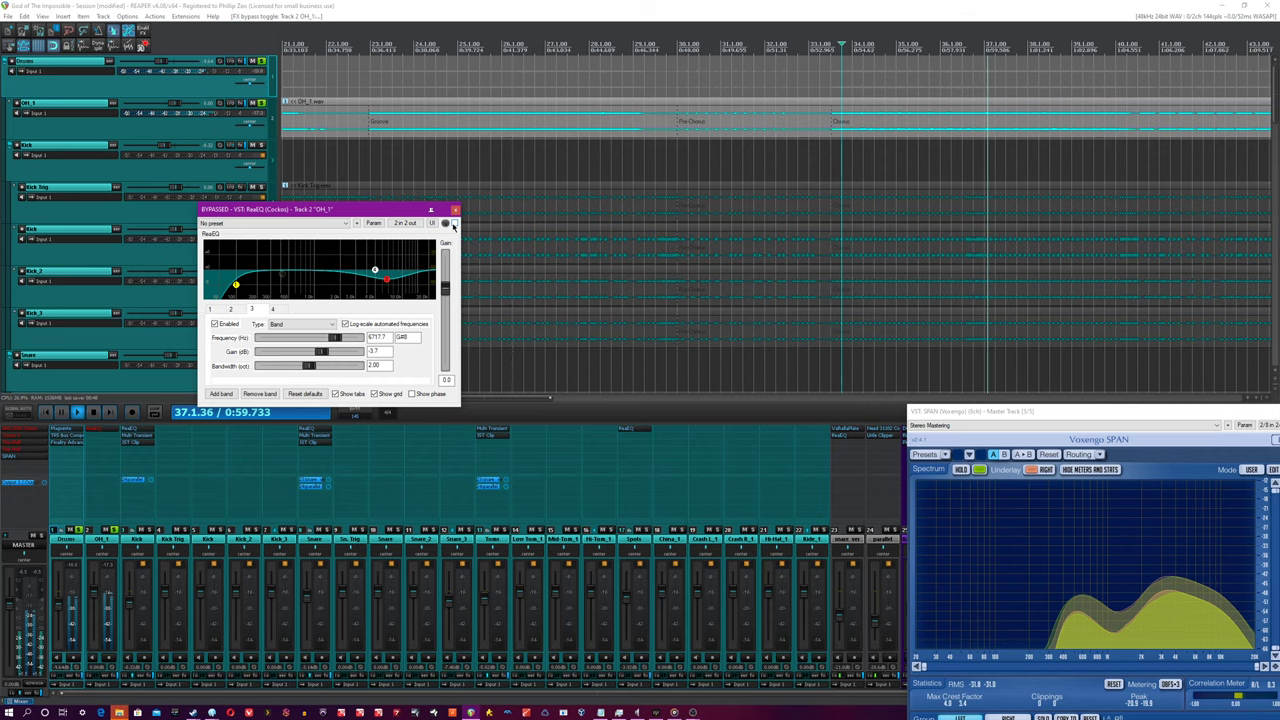
left_click(454, 222)
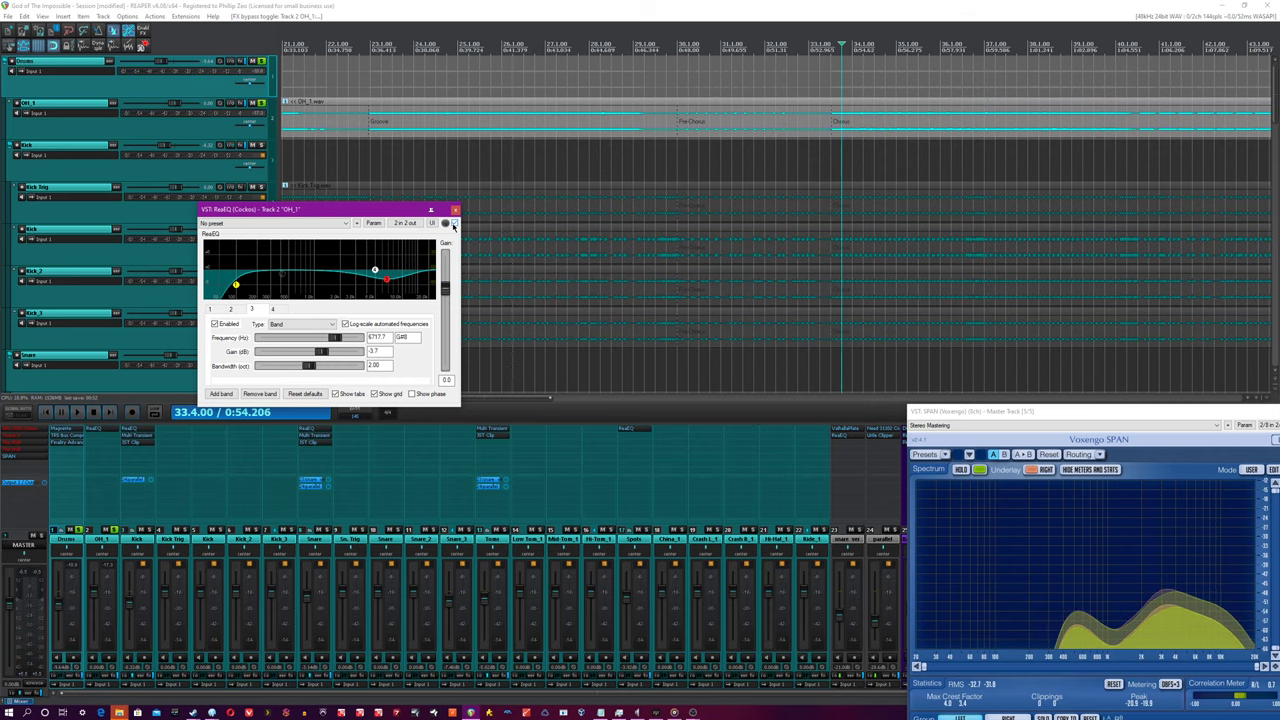
scroll(643, 198, "down", 3)
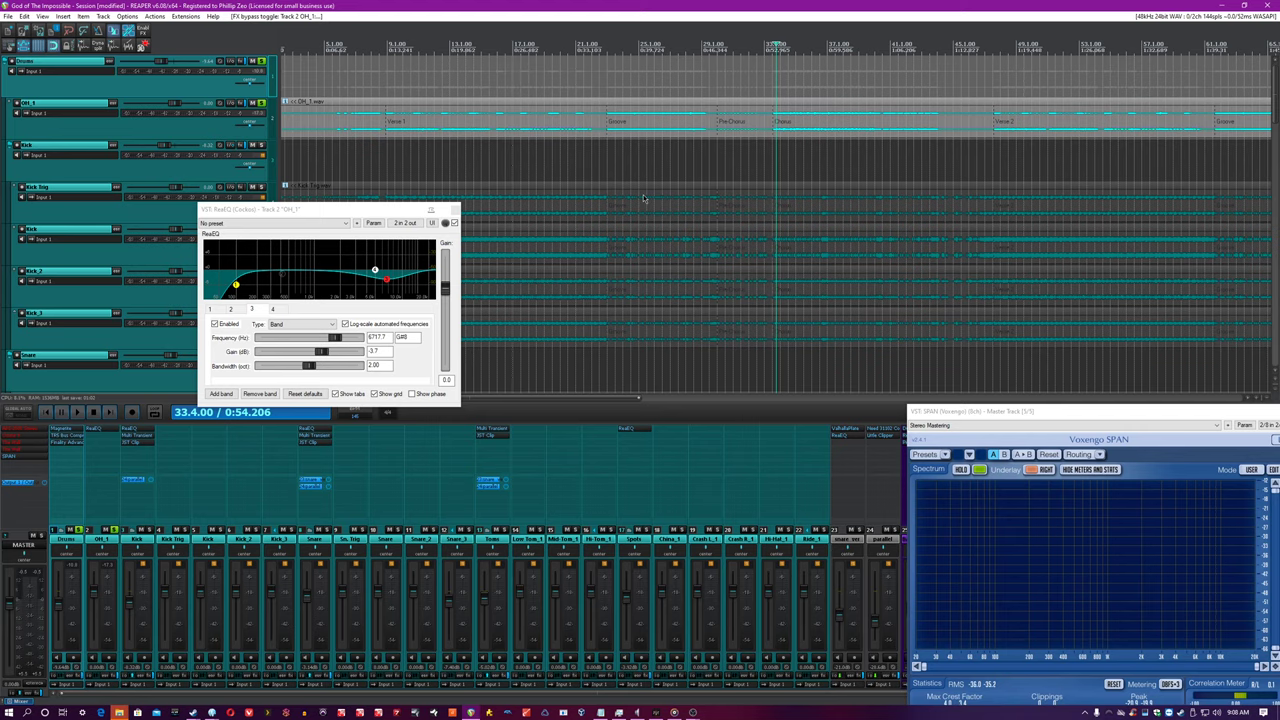
left_click(430, 209)
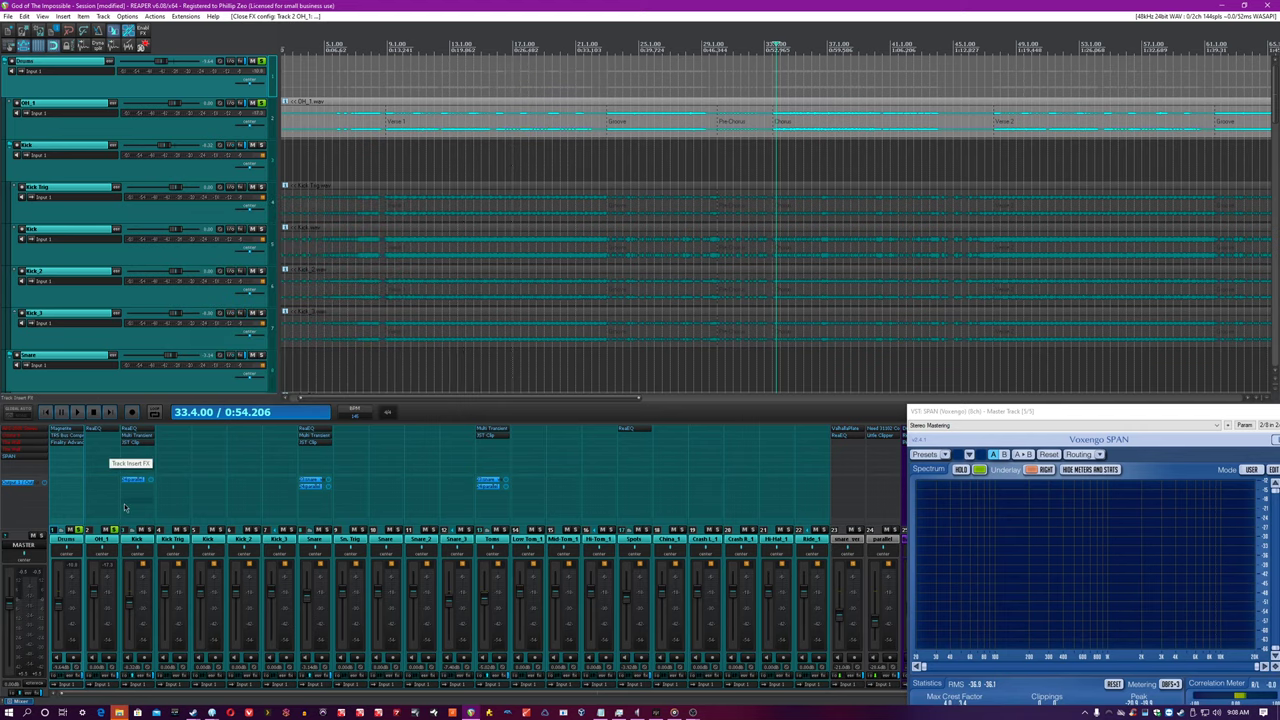
Solo the Kick folder instead of the overheads, play from the chorus, and toggle its effects to compare the sound
left_click(148, 528)
key("space")
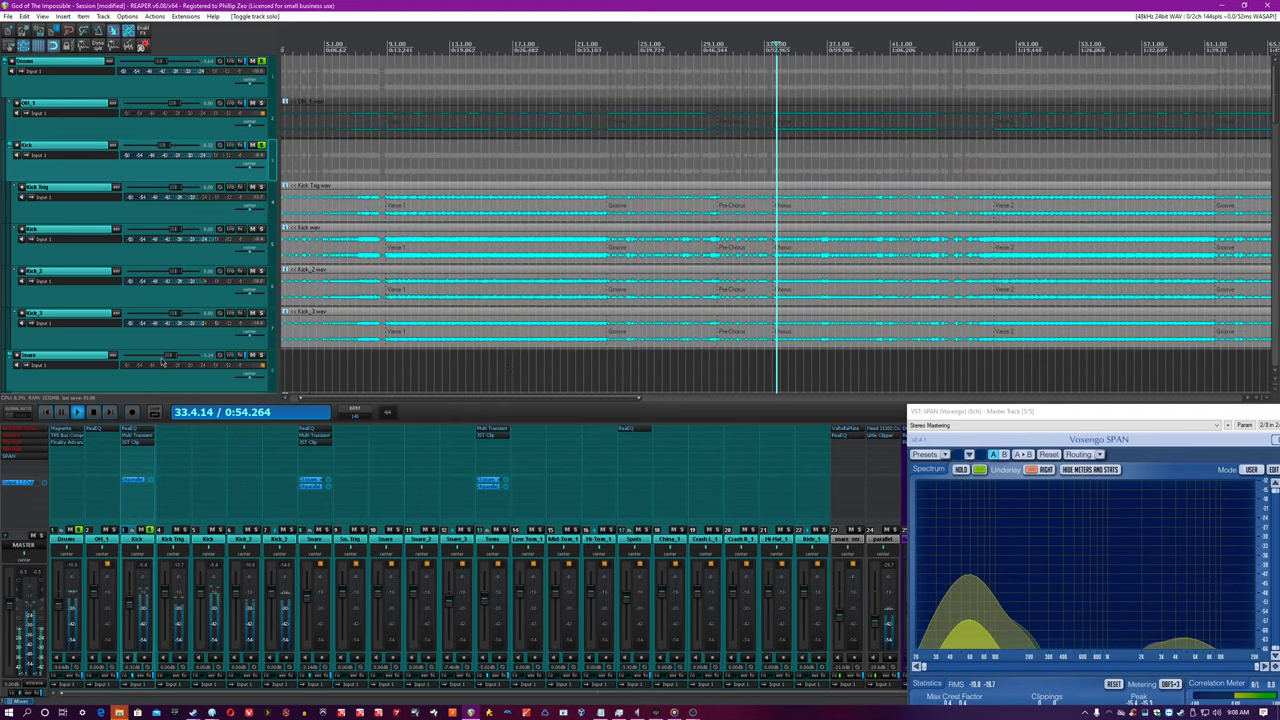
scroll(360, 163, "down", 3)
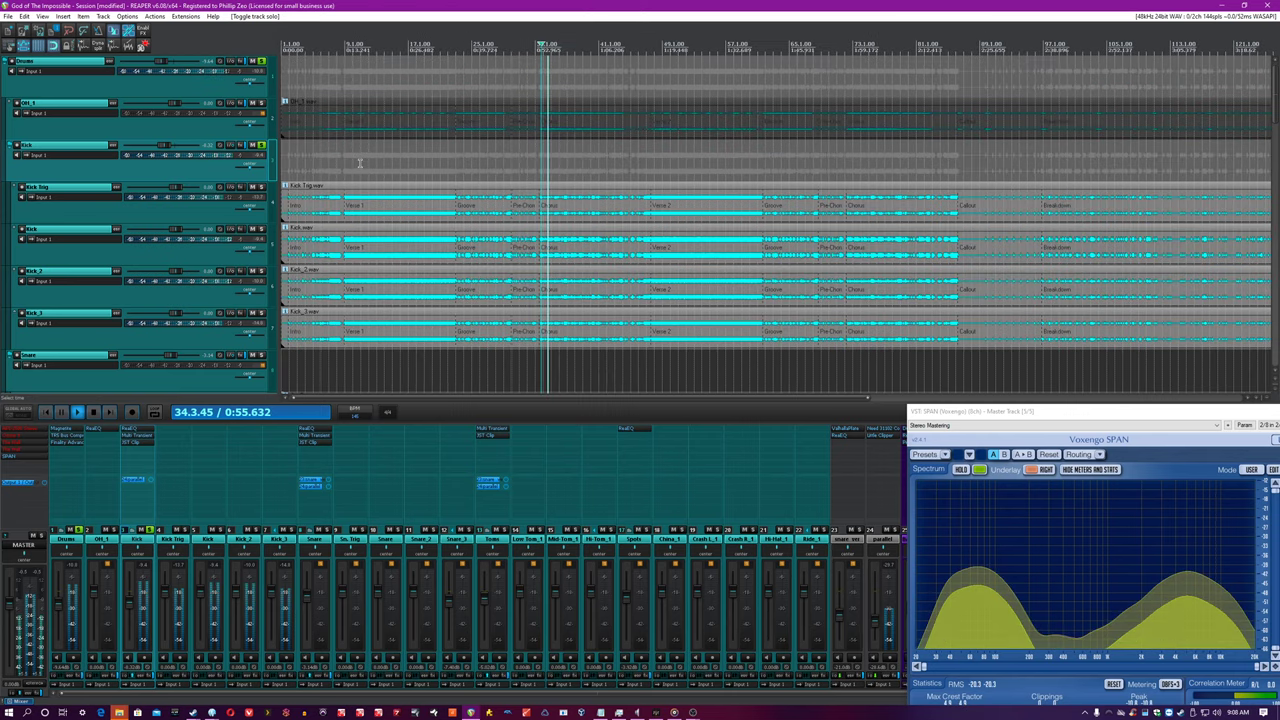
left_click(157, 677)
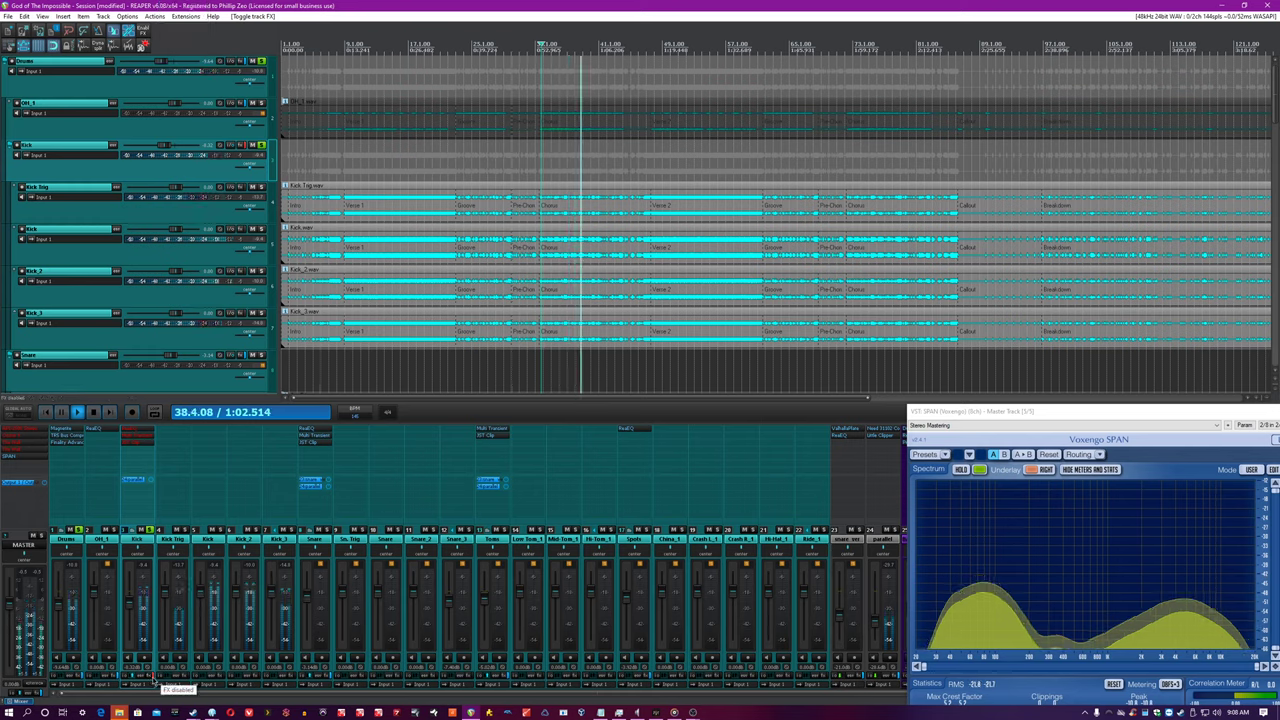
Open the ReaEQ on the Kick folder, examine its low-mid cut and other EQ bands, and close it
left_click(129, 428)
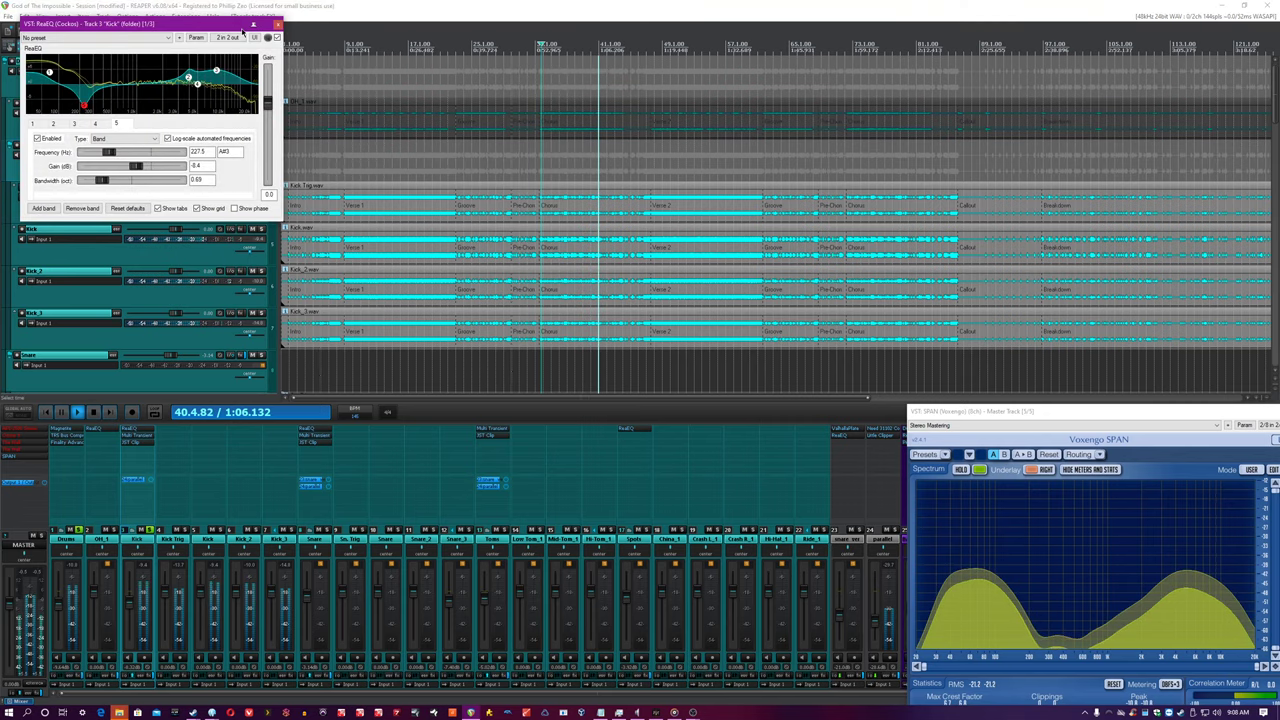
left_click_drag(242, 28, 419, 243)
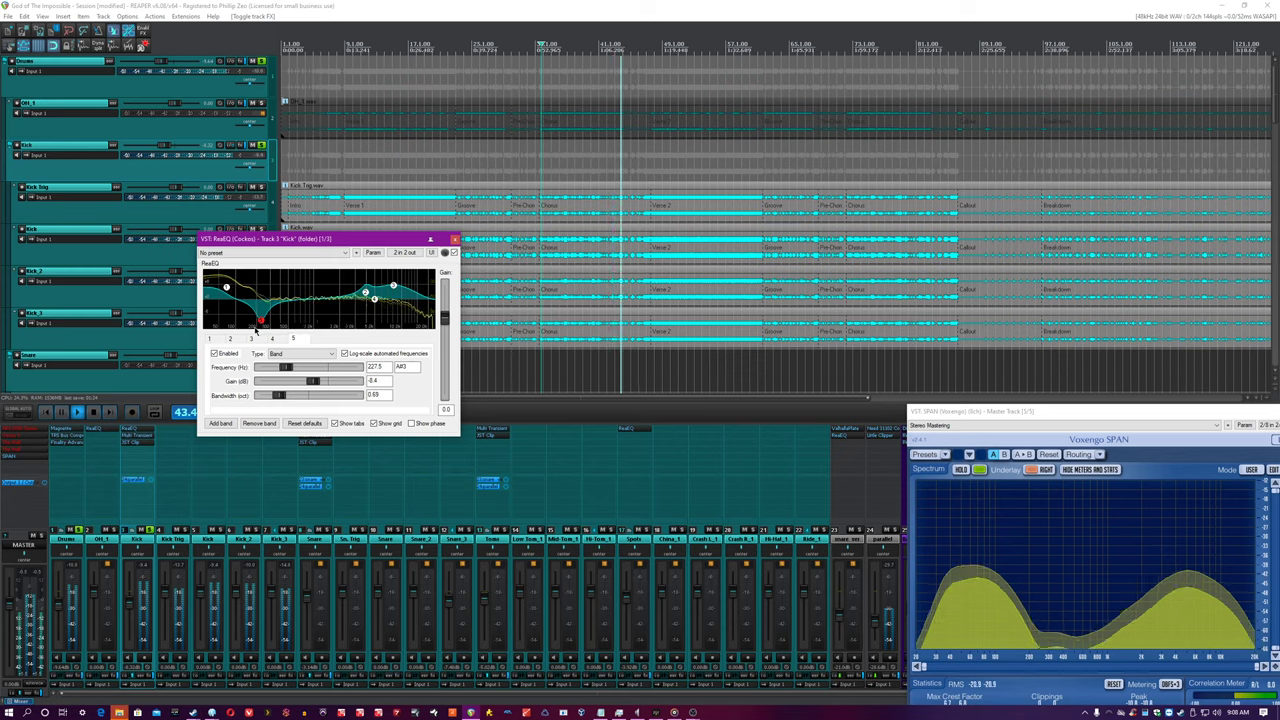
mouse_move(261, 323)
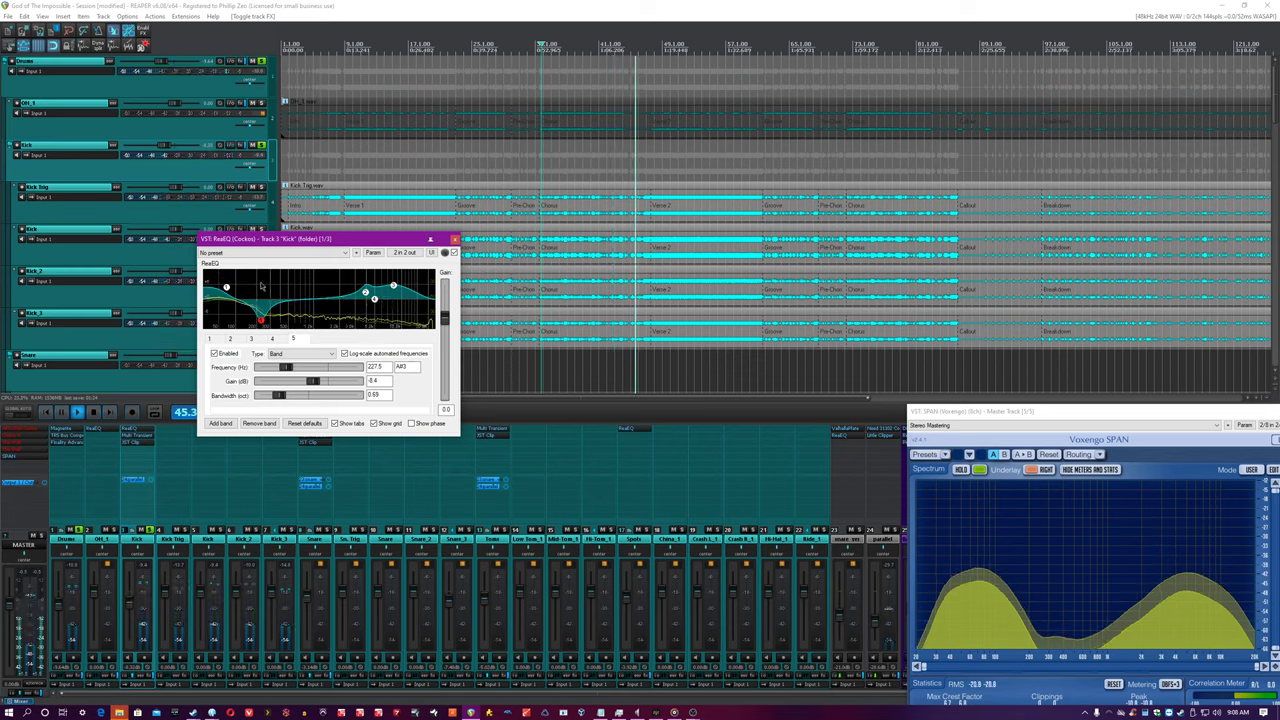
mouse_move(240, 296)
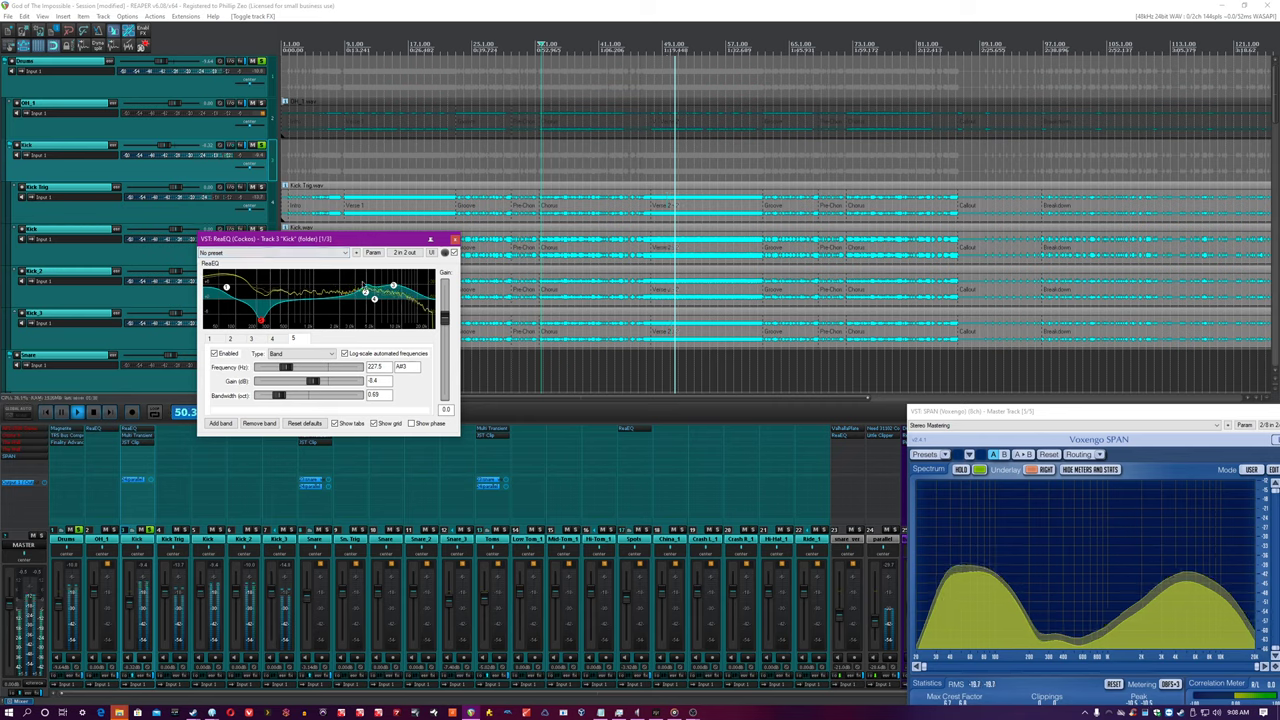
left_click(453, 241)
Open the Multi Transient plugin on the Kick folder and examine its treble attack, master attack, and bass and low-mid sustain settings
left_click(138, 440)
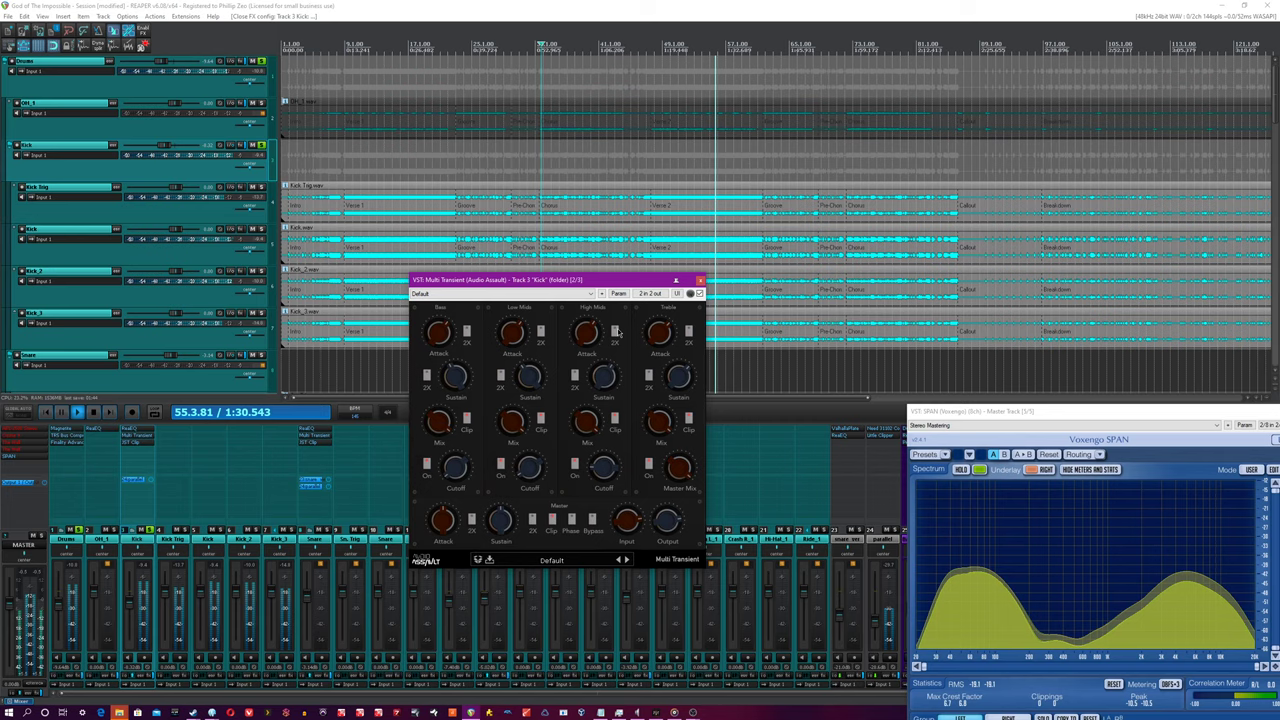
mouse_move(668, 338)
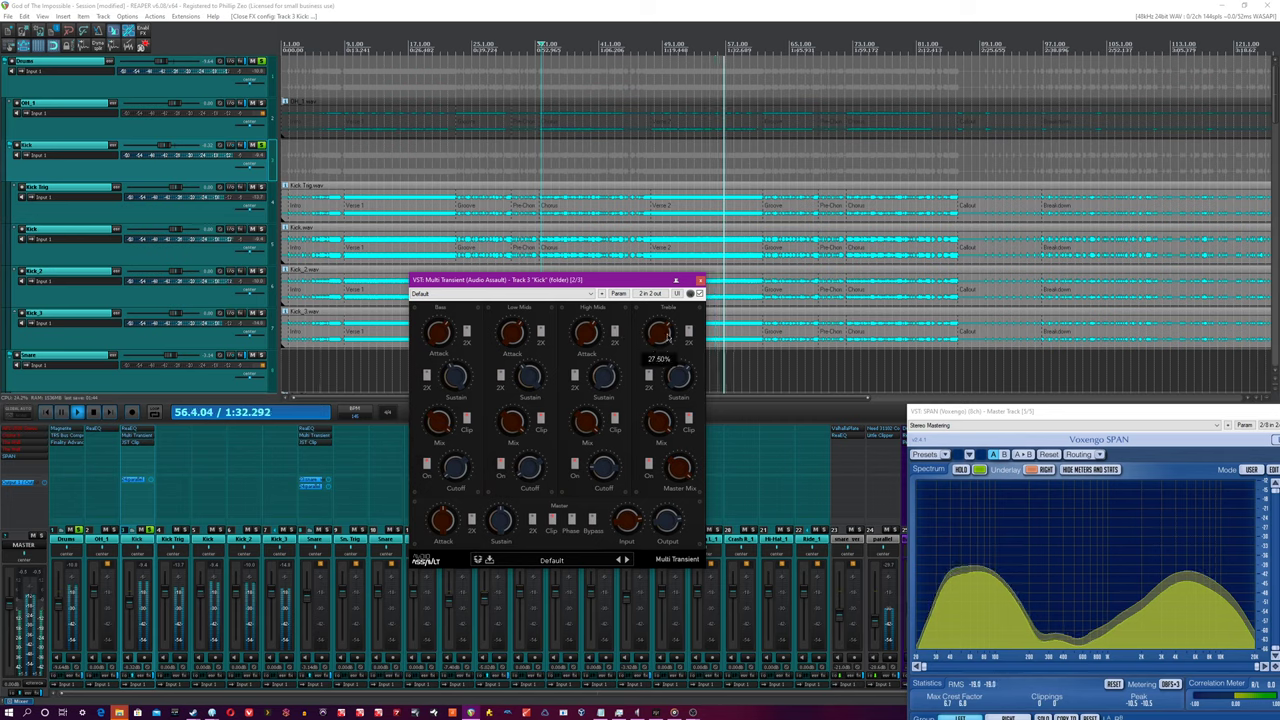
mouse_move(445, 522)
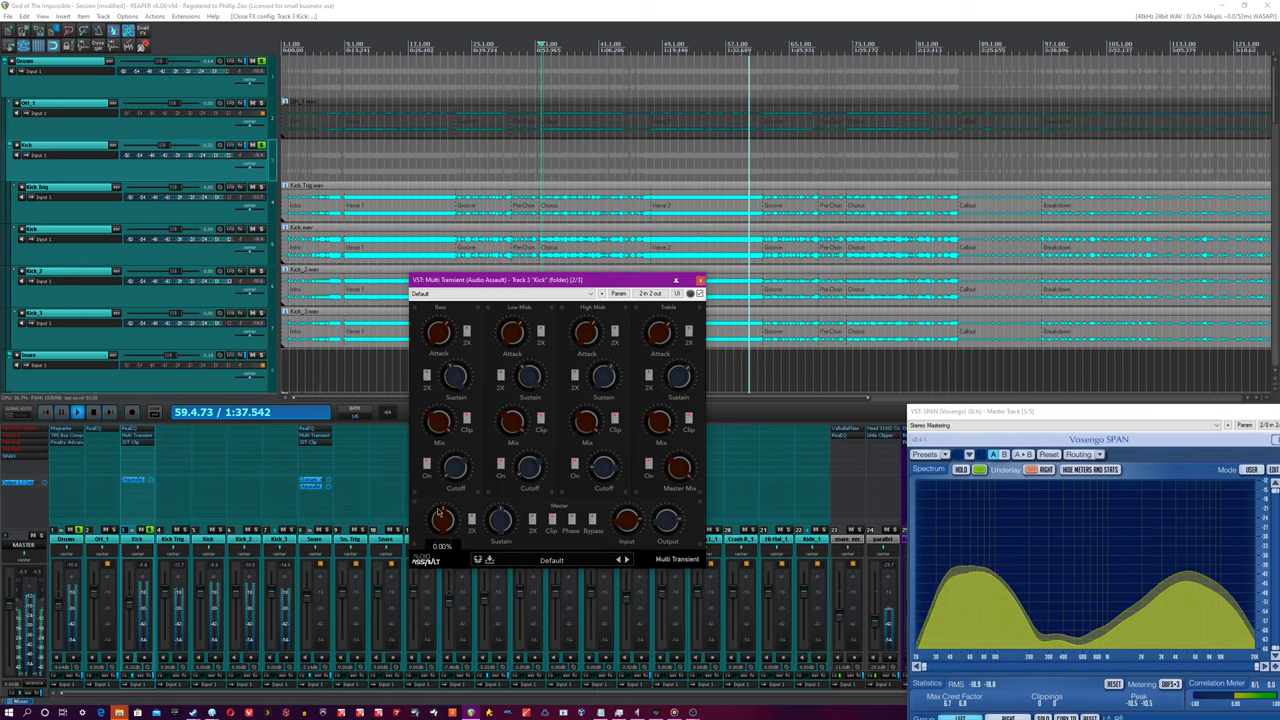
mouse_move(530, 374)
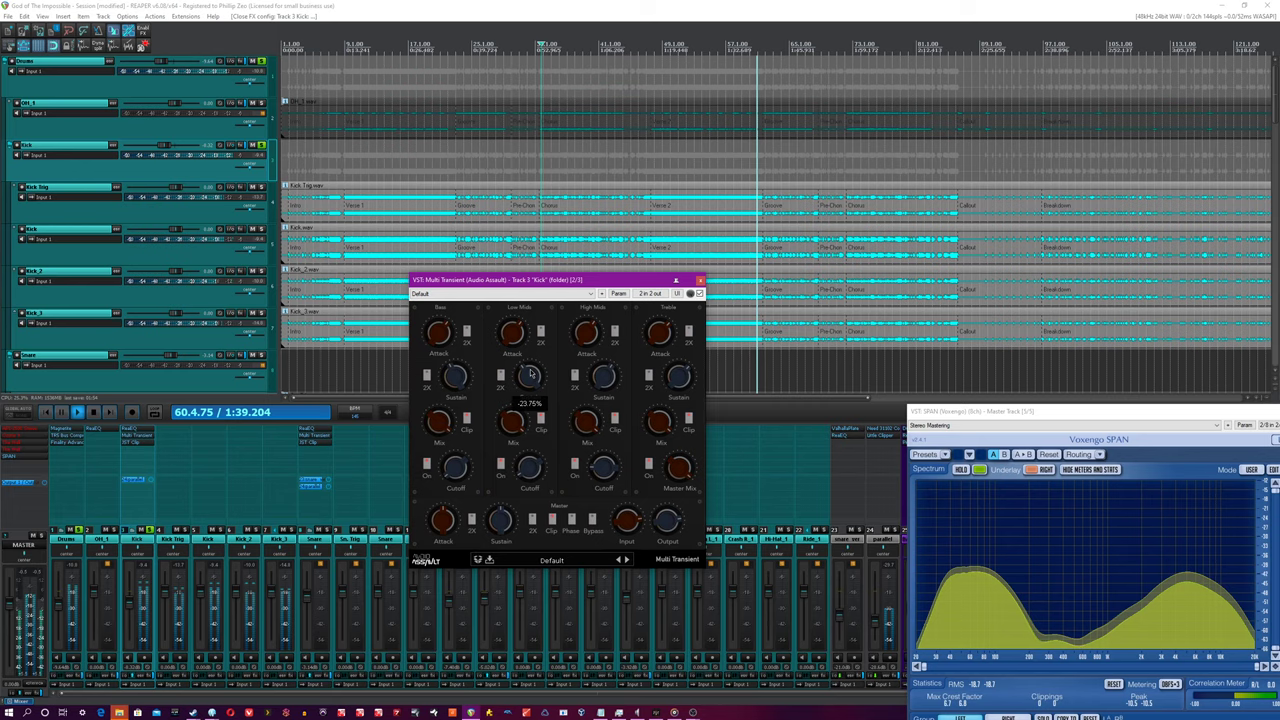
mouse_move(452, 378)
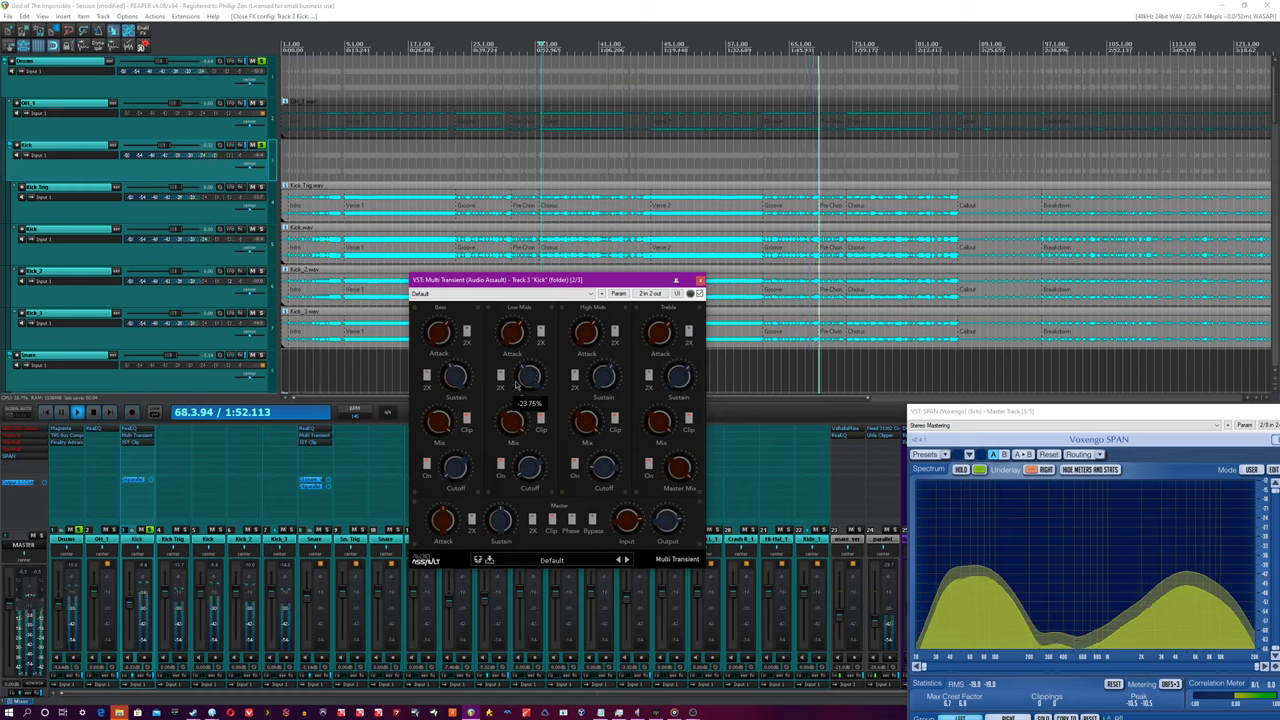
Raise the Kick's Low Mids sustain to 100% to hear its effect, turn it back down, and examine the high-mid and treble controls
left_click_drag(517, 385, 546, 367)
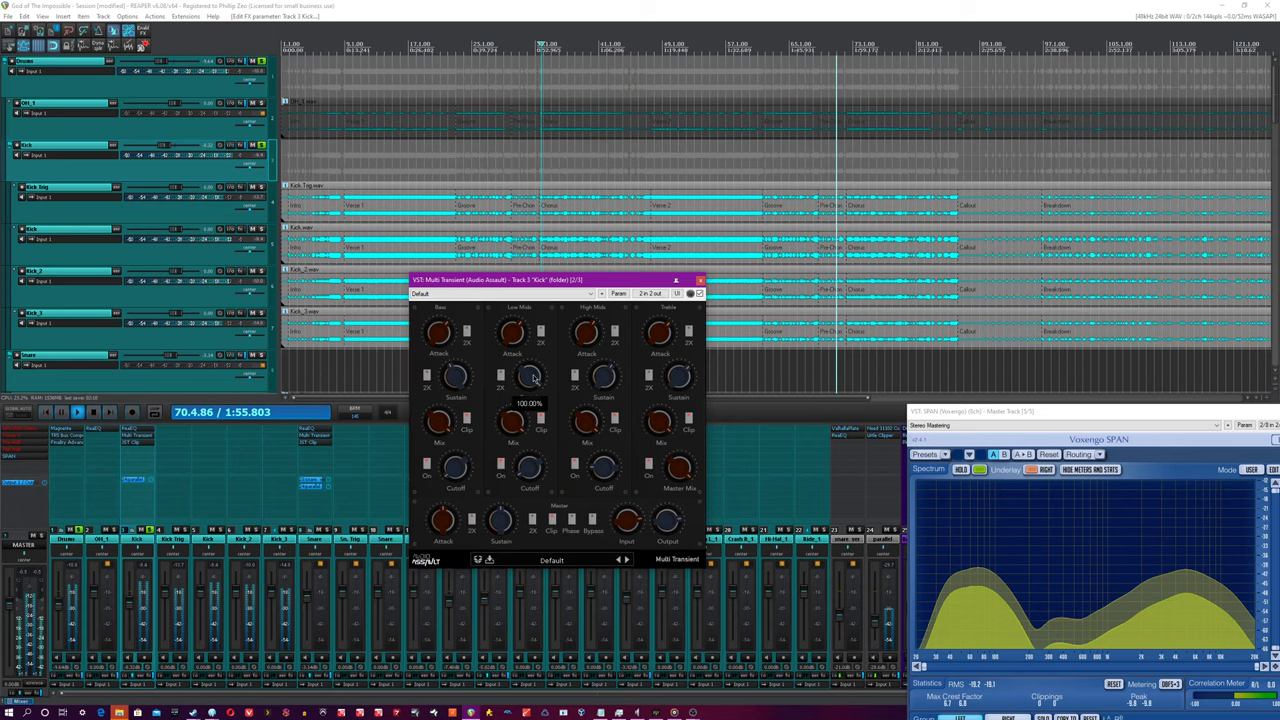
left_click_drag(531, 376, 540, 397)
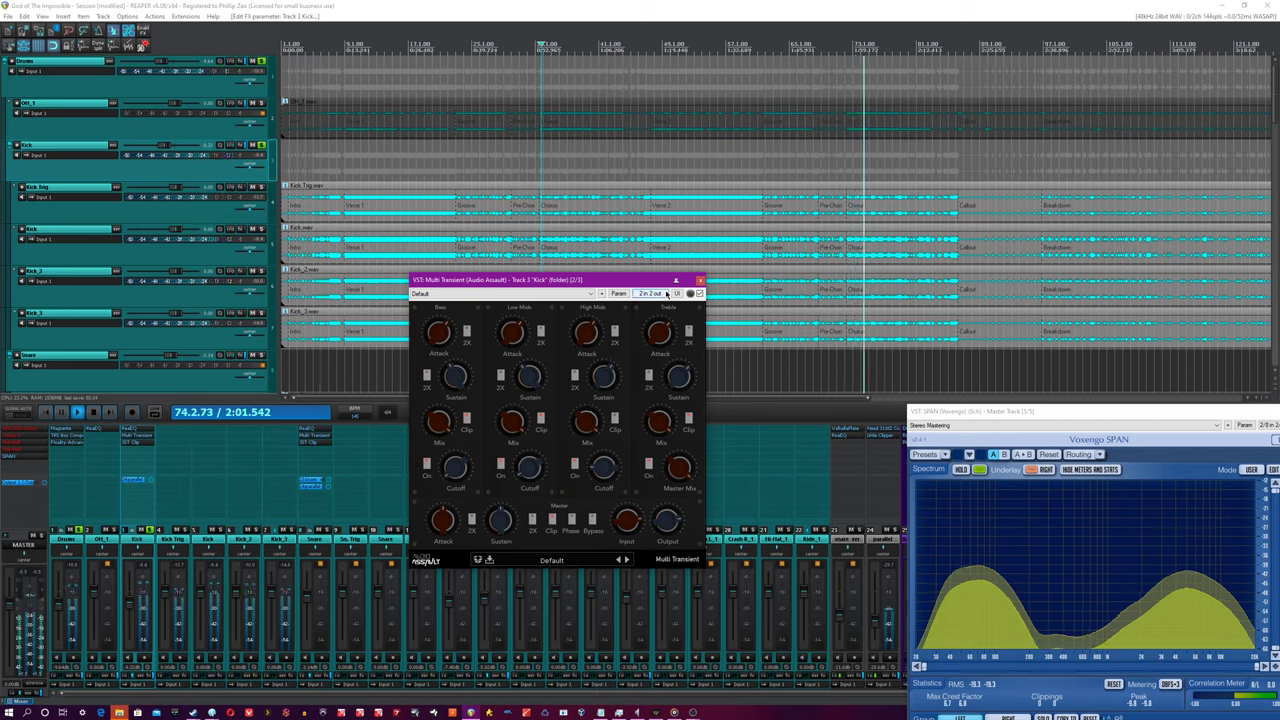
mouse_move(595, 378)
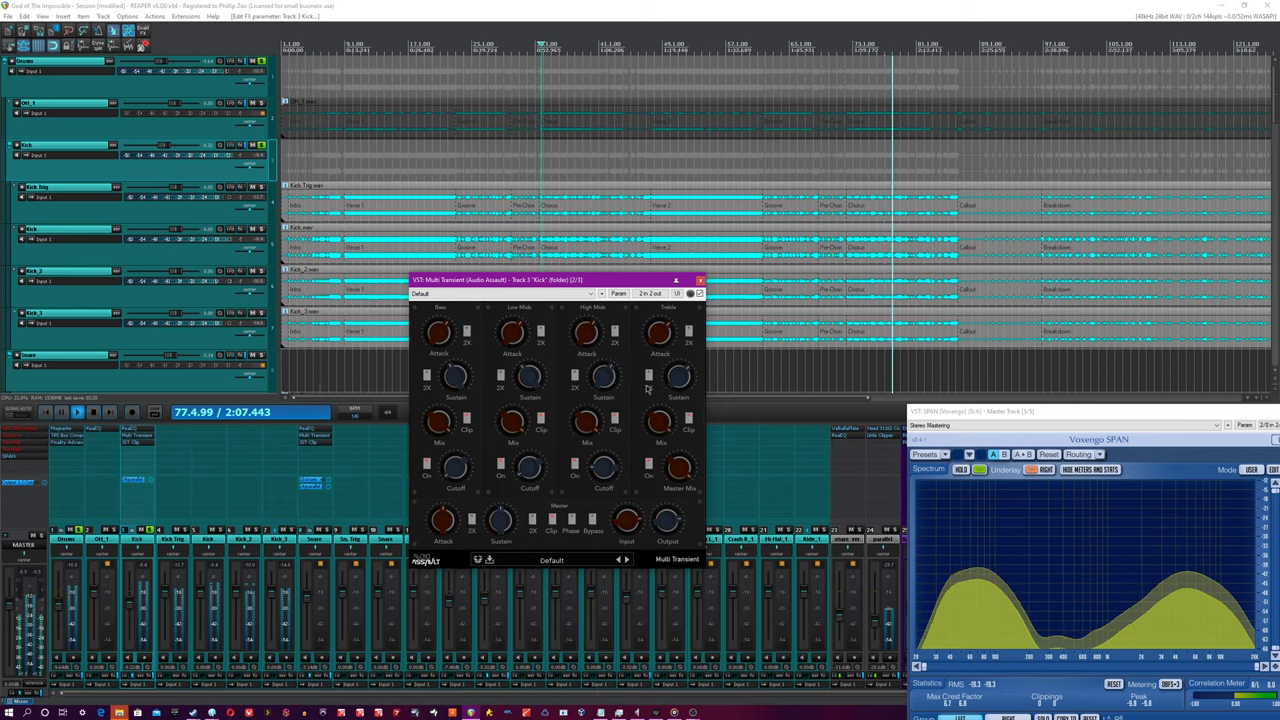
mouse_move(655, 316)
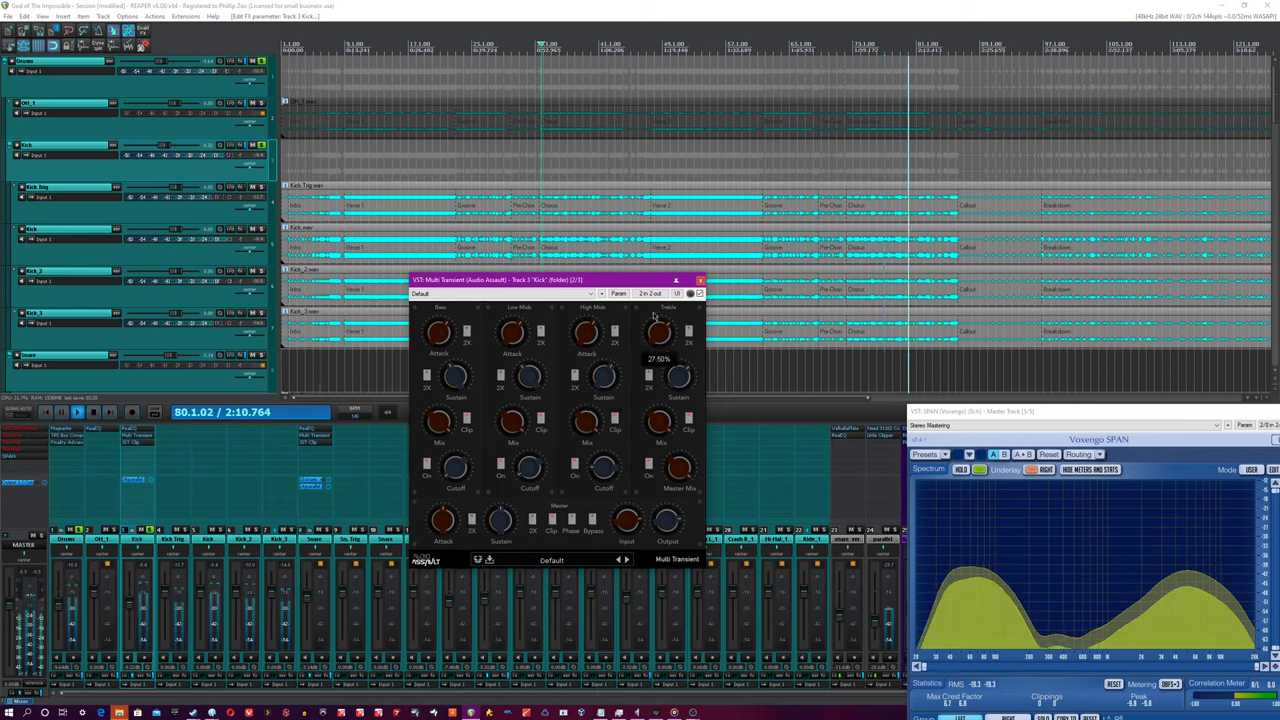
mouse_move(675, 372)
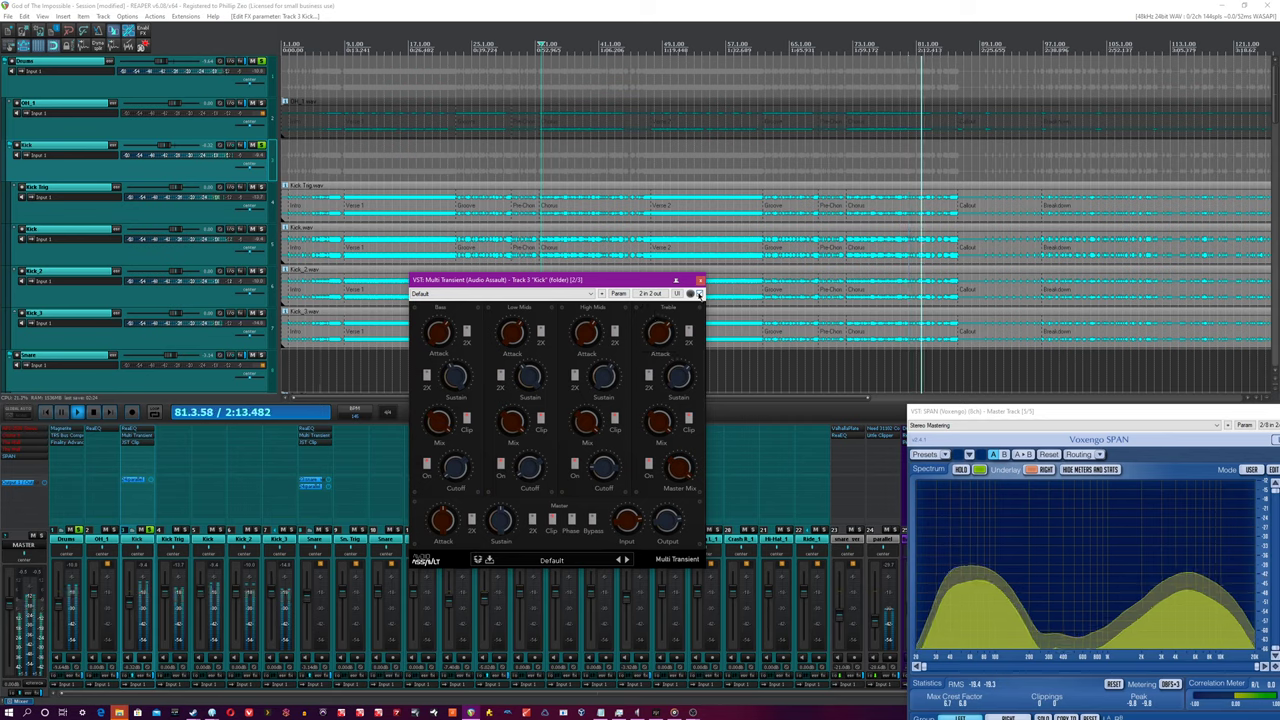
Compare the kick with Multi Transient bypassed and active, leave it active, and close its window
left_click(699, 294)
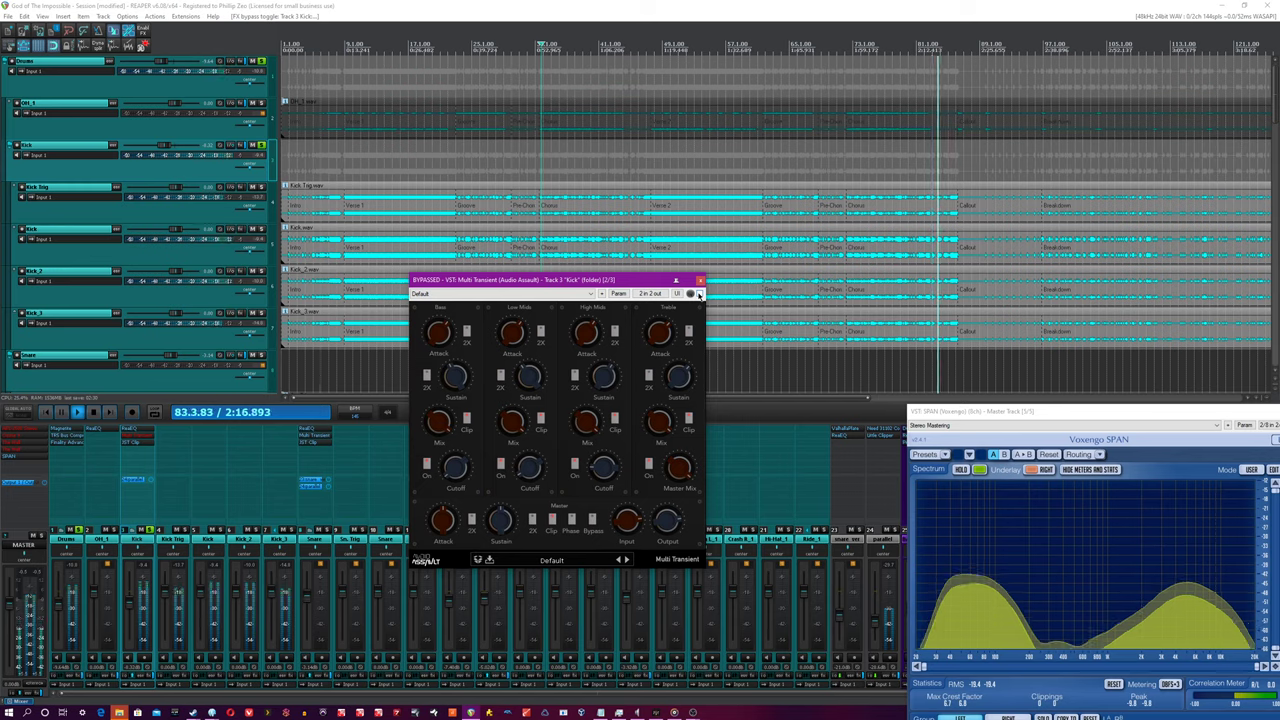
left_click(699, 294)
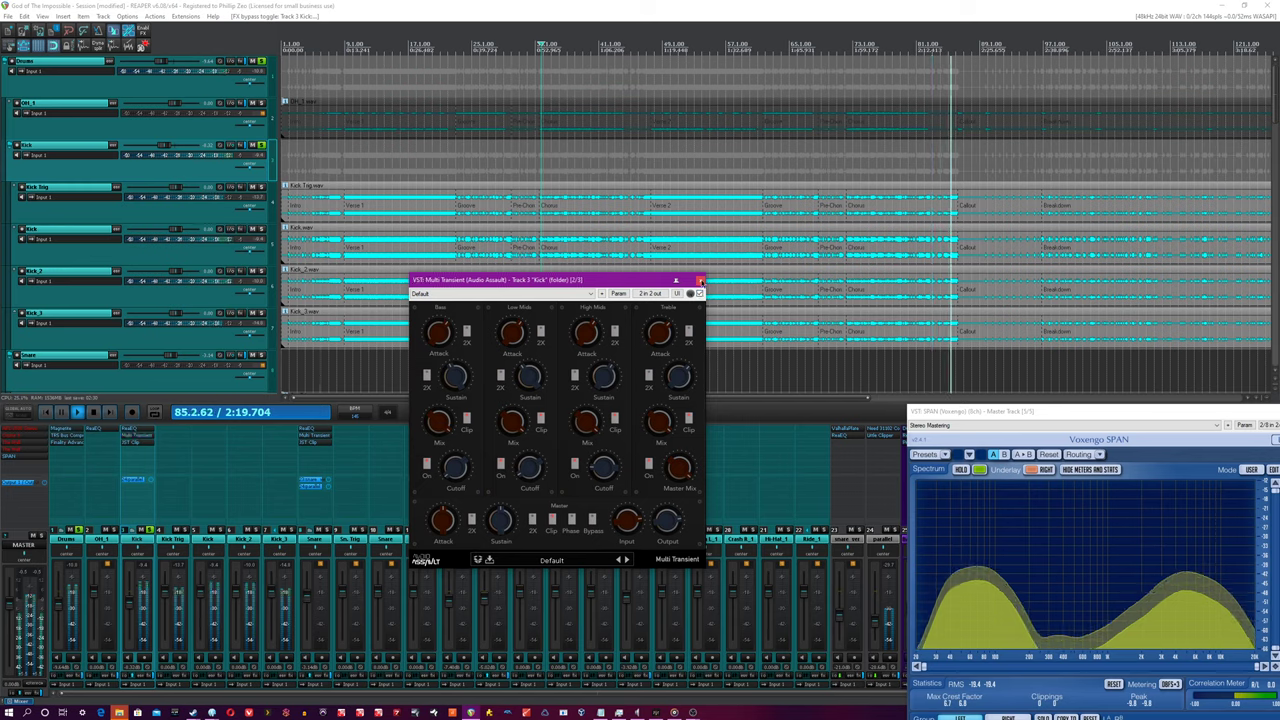
left_click(700, 281)
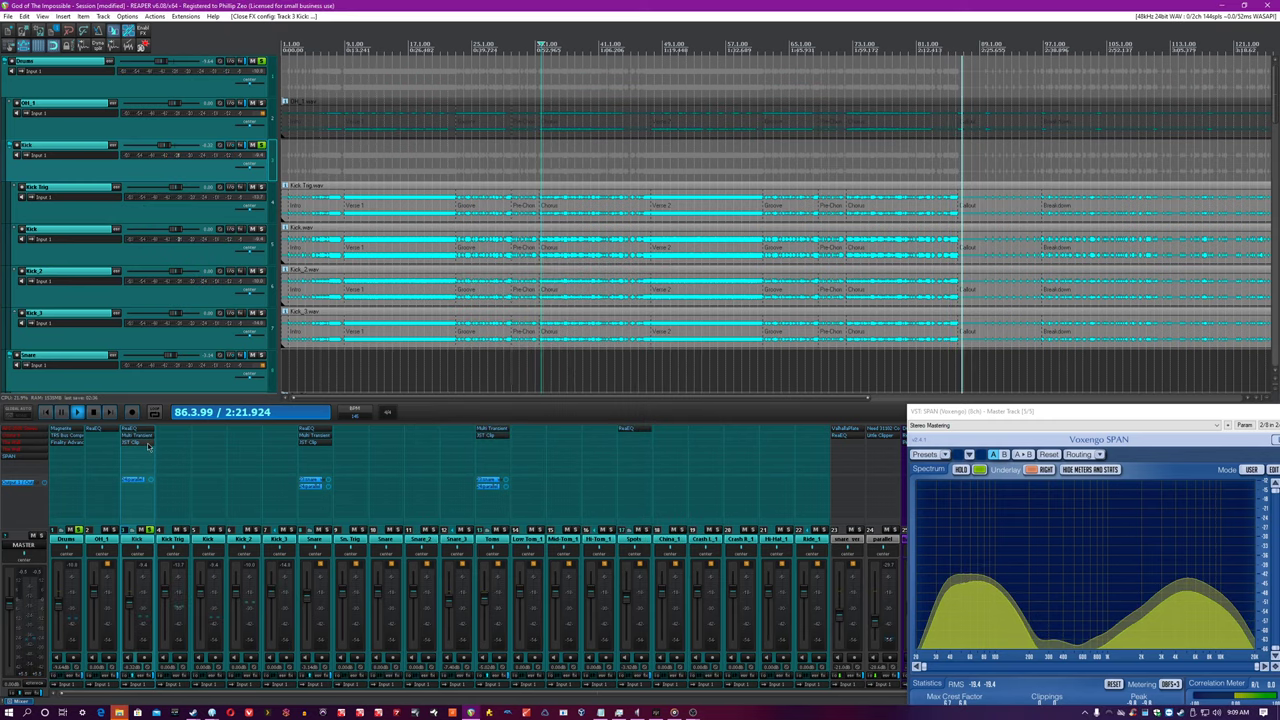
Open JST Clip on the Kick folder, play from Verse 2, compare it bypassed and active, and close its window
left_click(148, 446)
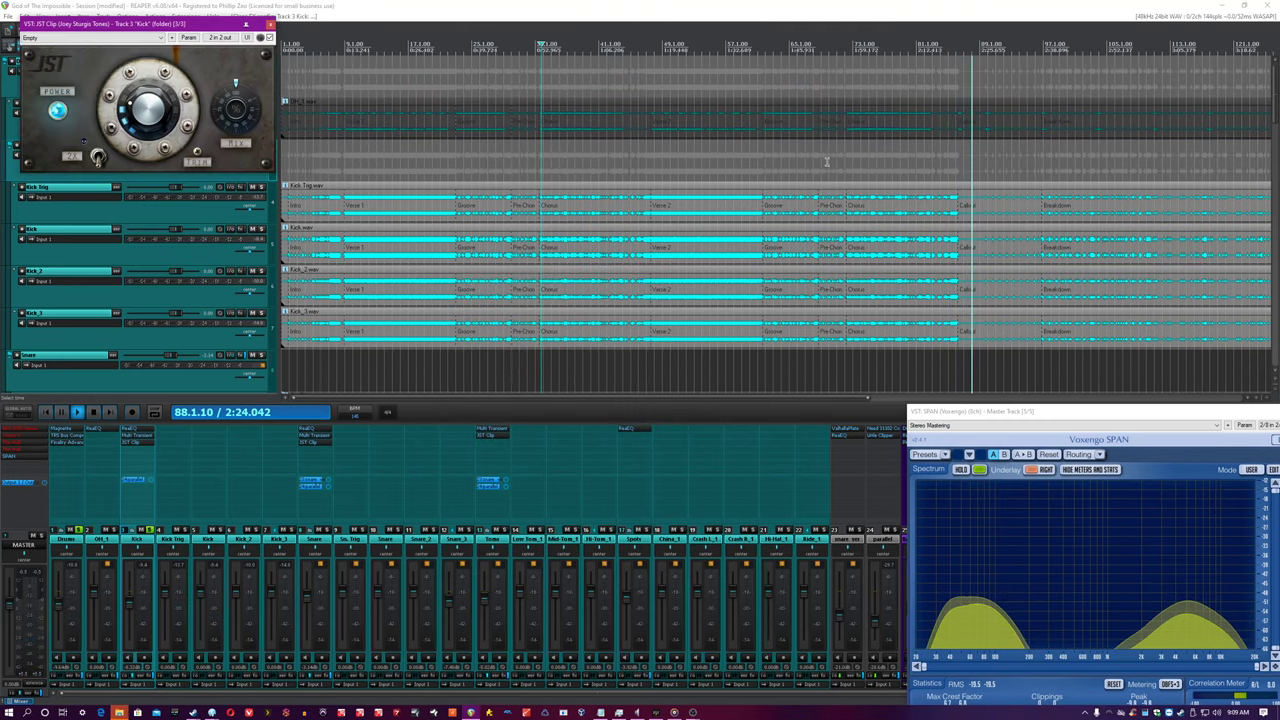
left_click(689, 244)
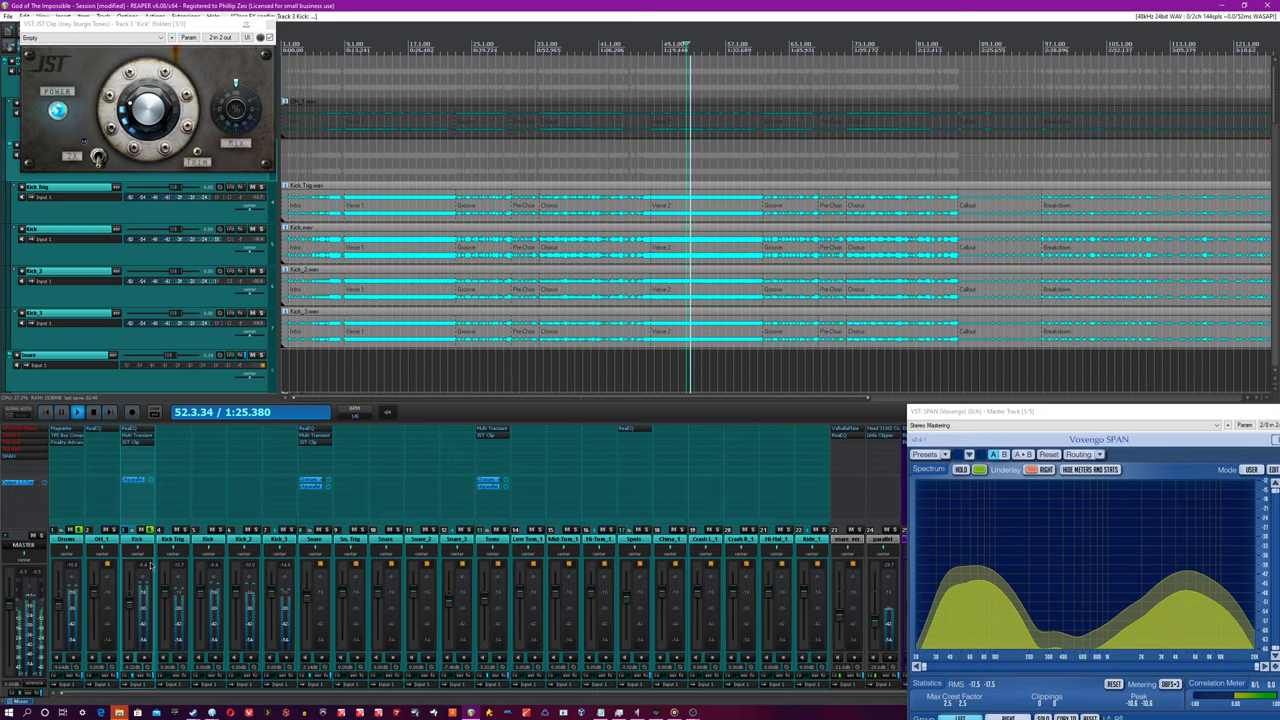
left_click(131, 444, "shift")
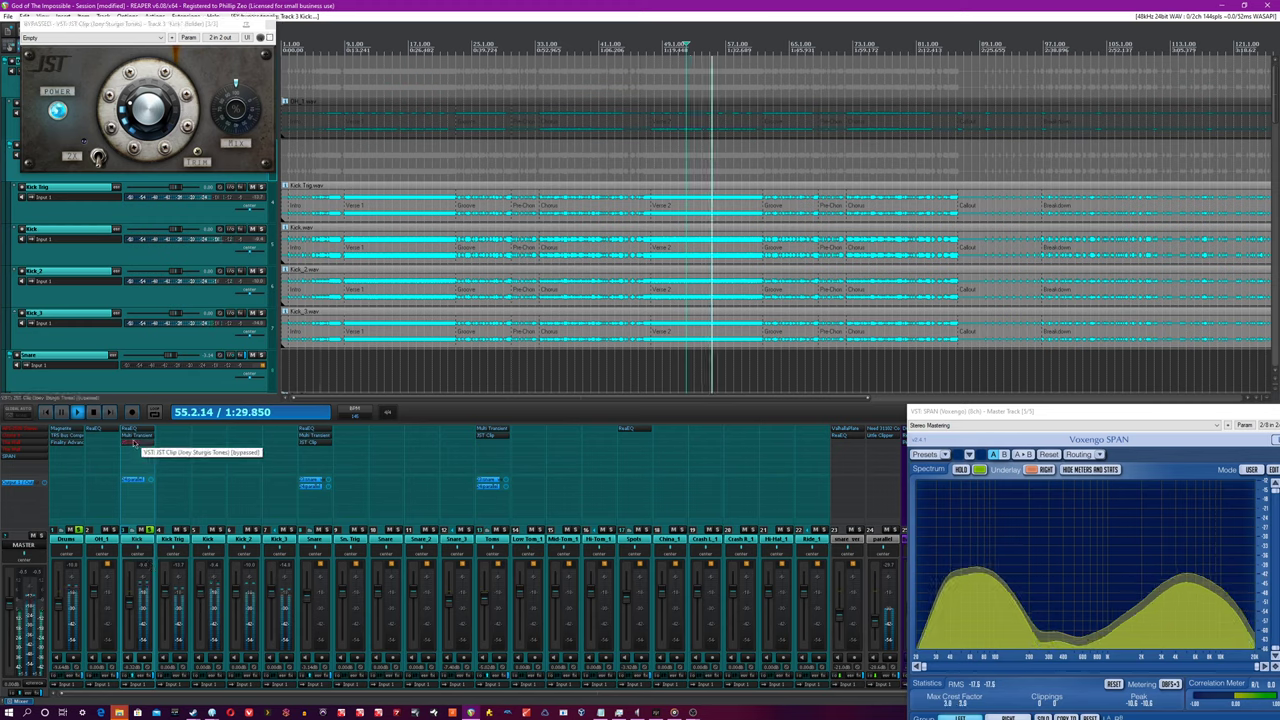
left_click(131, 444, "shift")
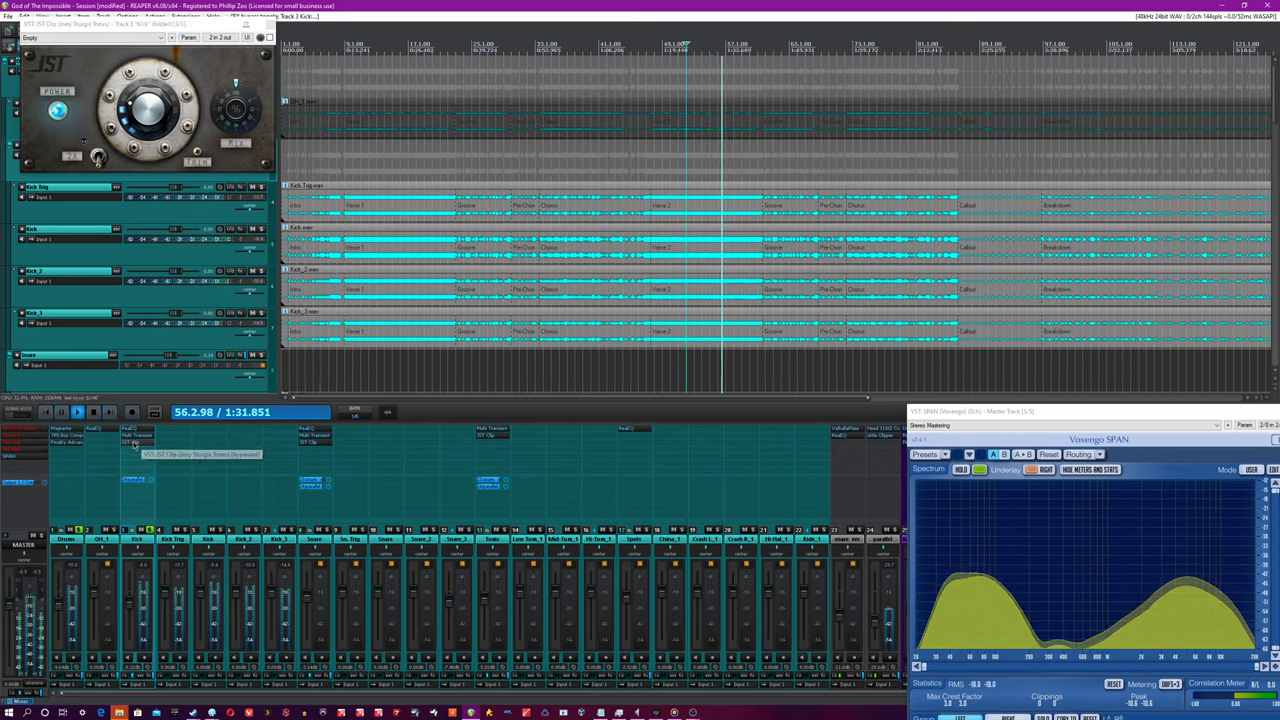
left_click(268, 35)
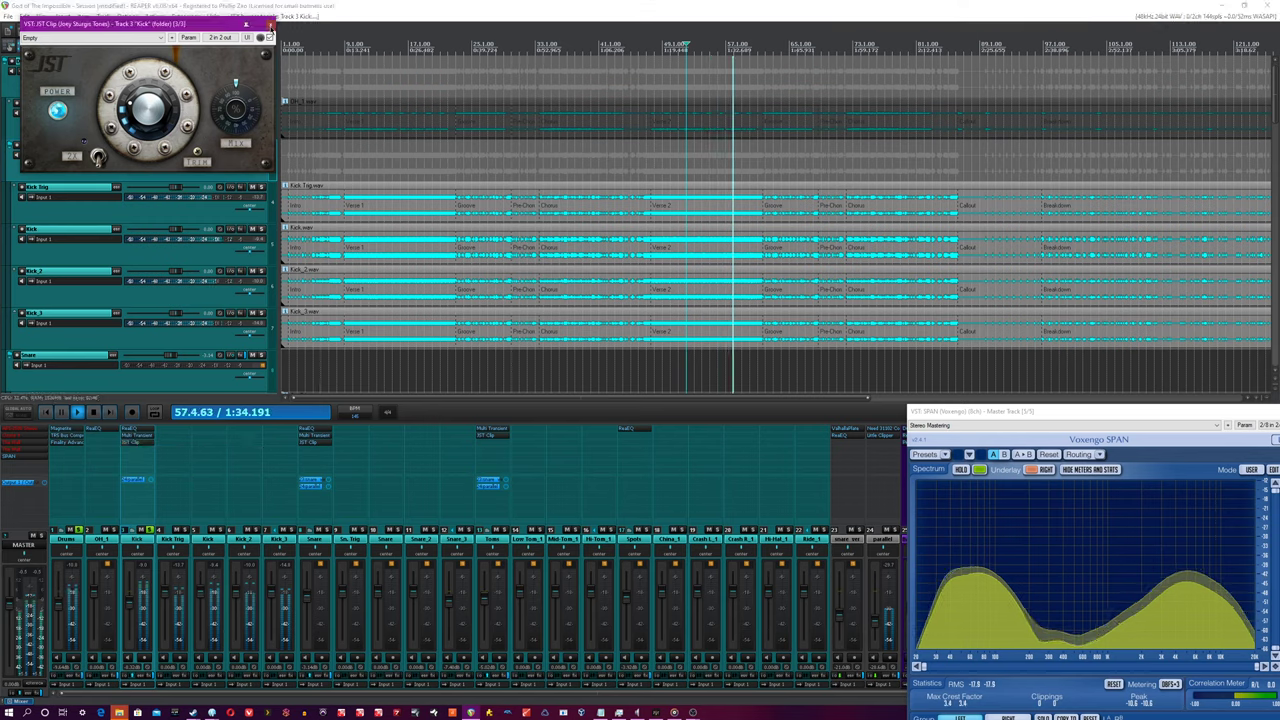
left_click(270, 23)
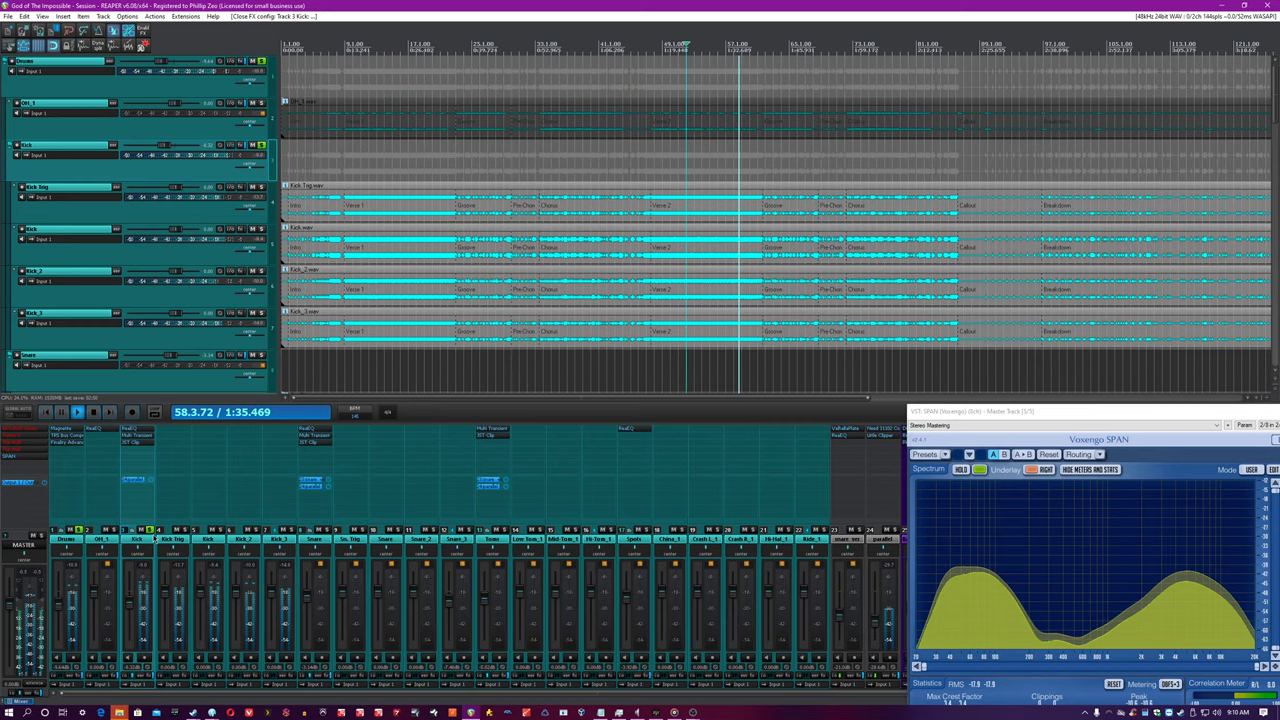
Solo the Snare folder instead of the Kick folder and play from just before Verse 2
left_click(150, 530)
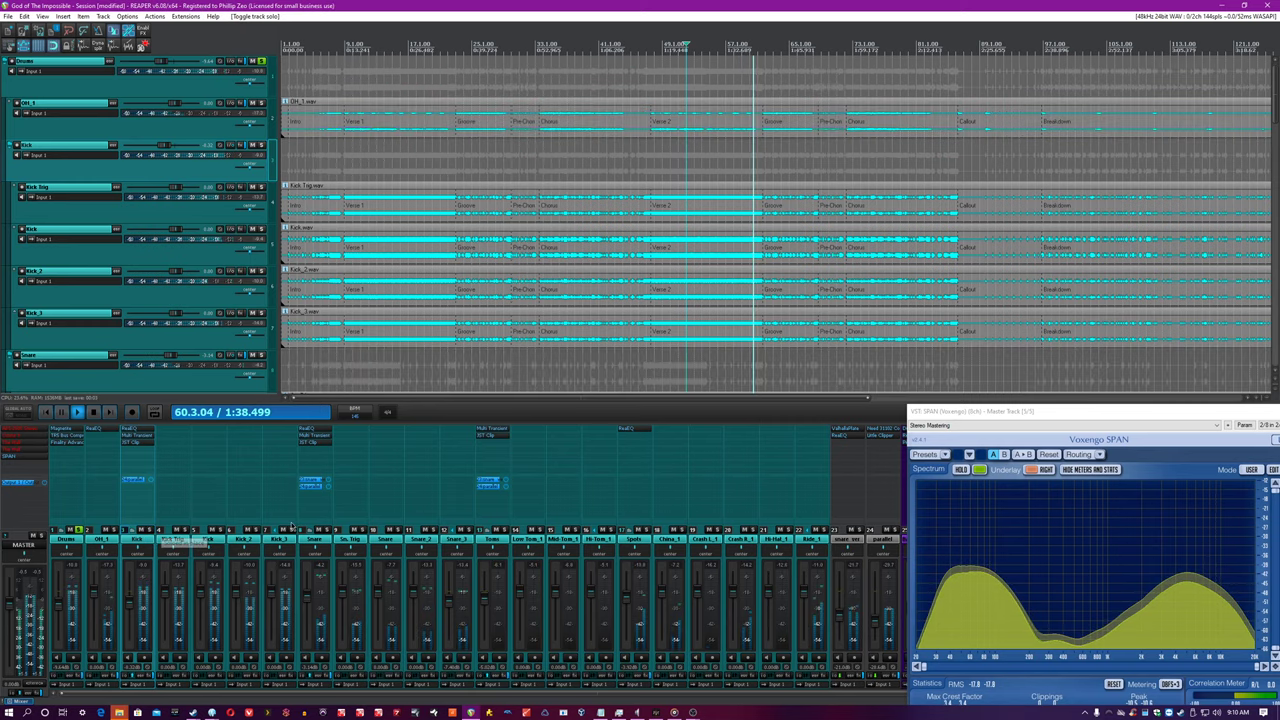
left_click(327, 528)
left_click(457, 540)
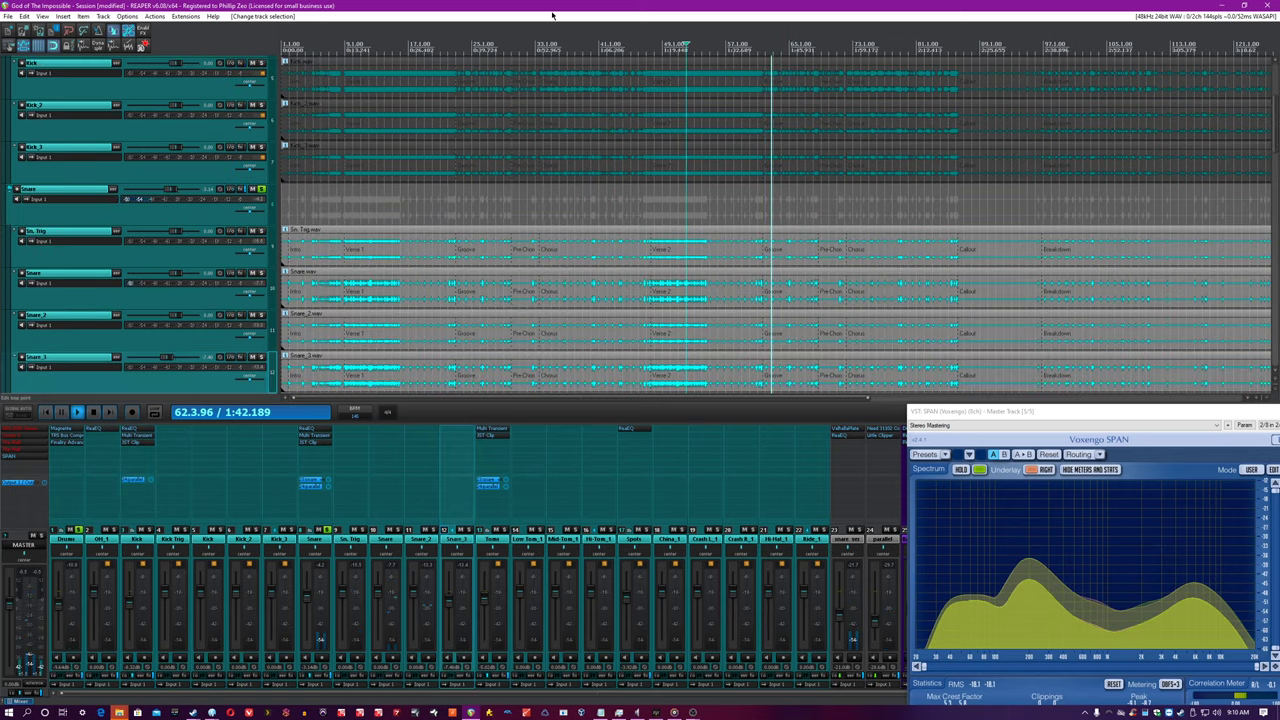
scroll(638, 213, "up", 3)
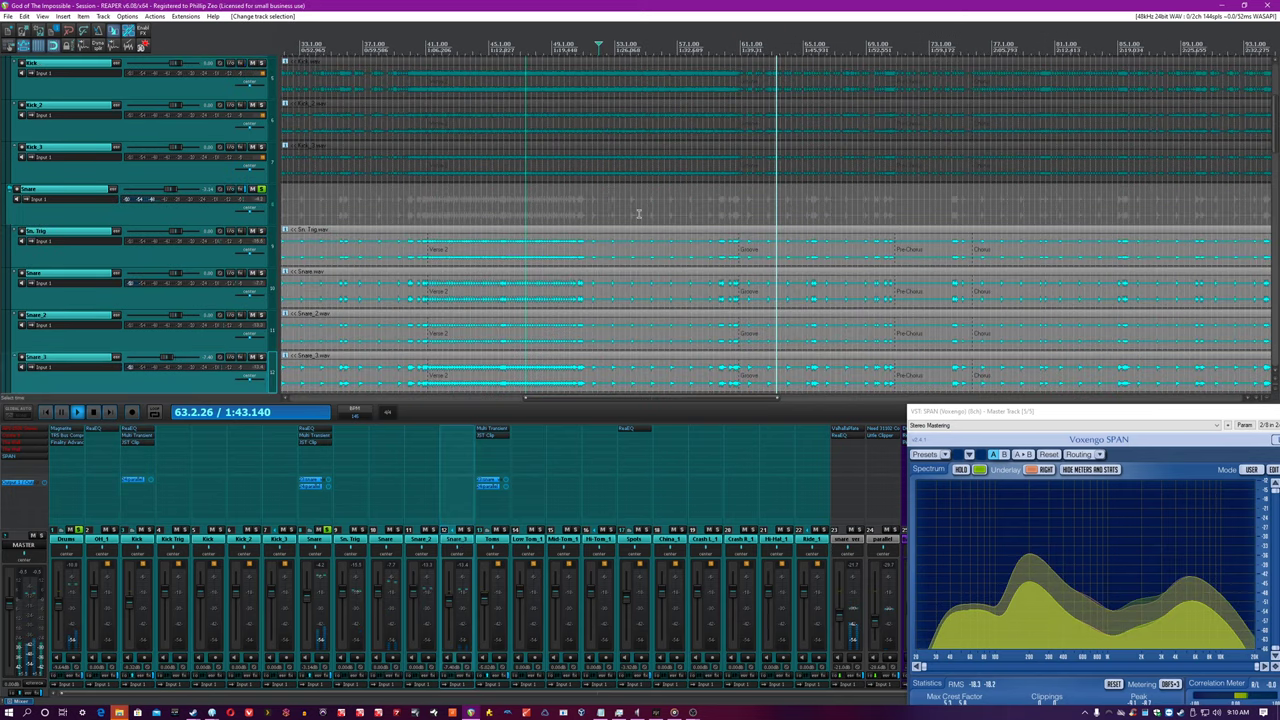
scroll(638, 213, "up", 2)
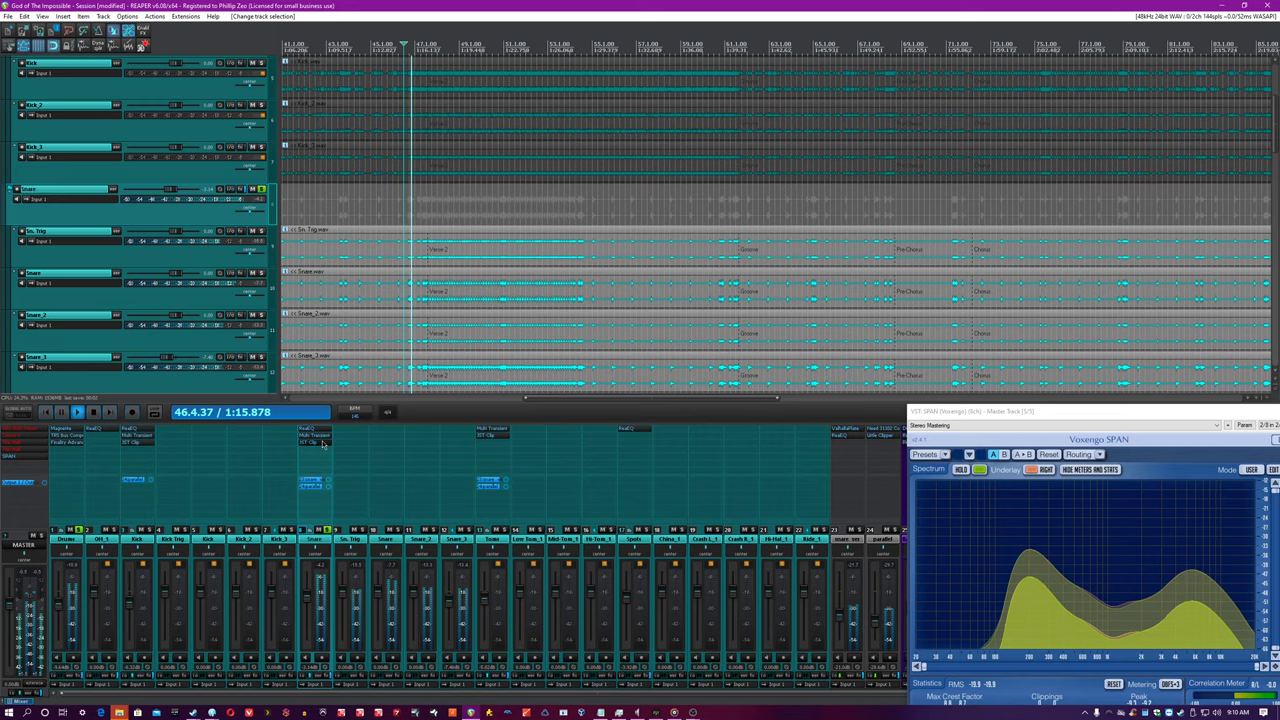
Open the ReaEQ on the Snare folder with its other effects bypassed, and toggle band 3 off and on to compare
left_click(314, 429)
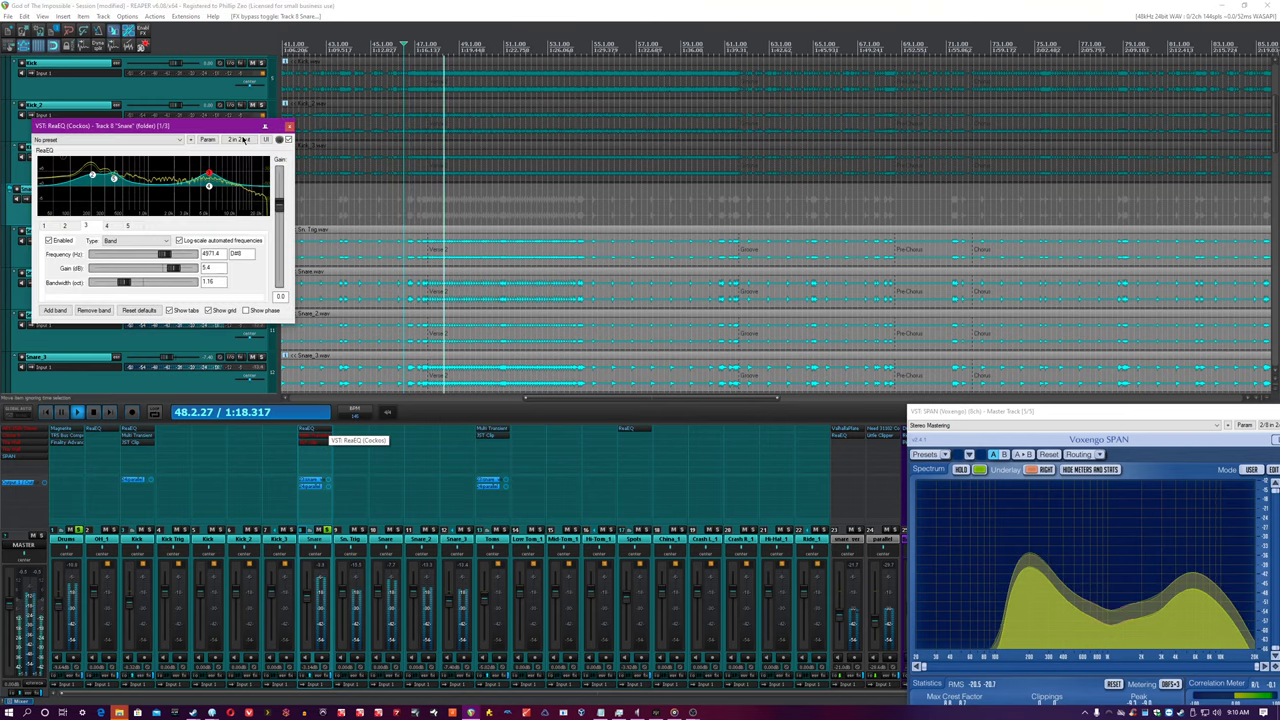
left_click_drag(240, 127, 255, 136)
mouse_move(225, 187)
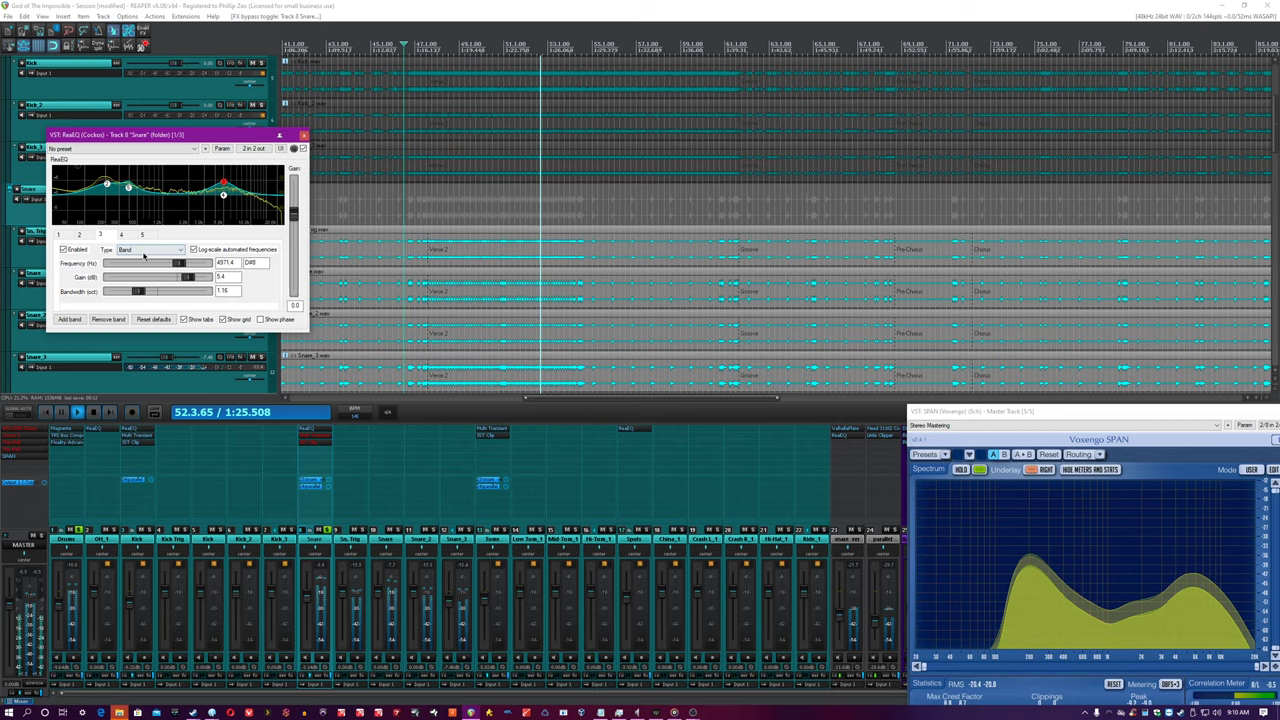
left_click(76, 250)
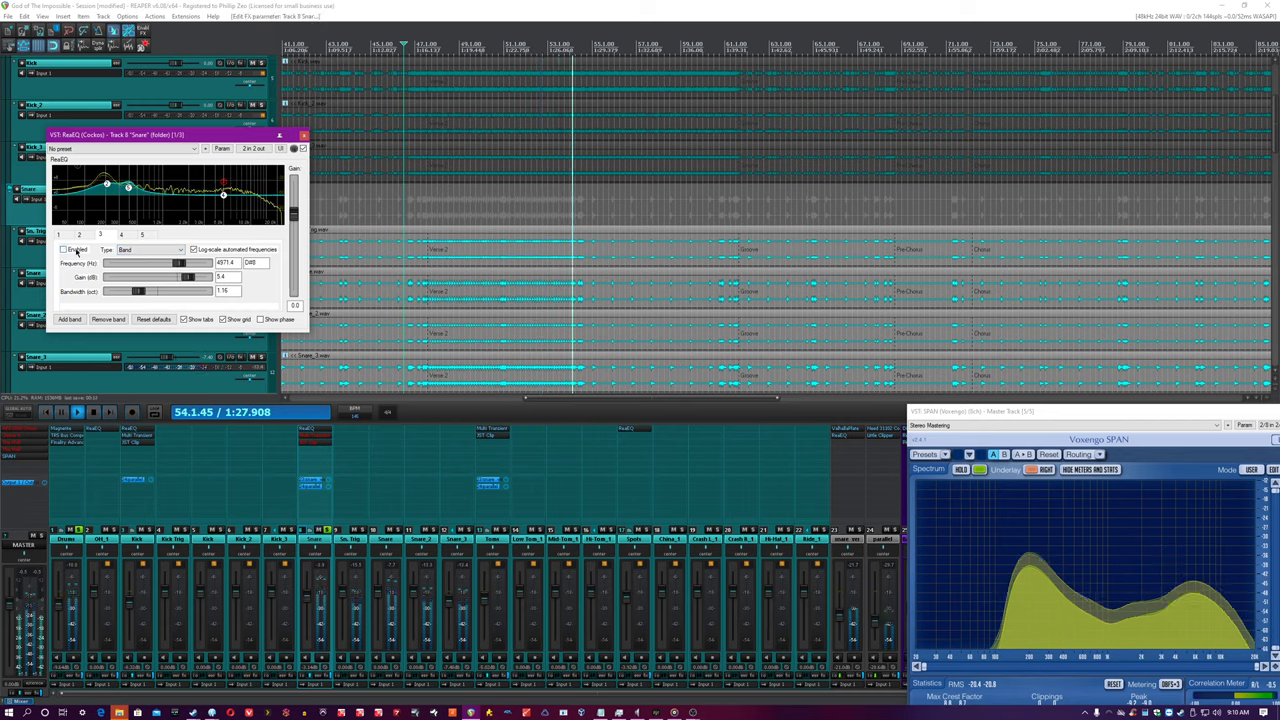
left_click(76, 250)
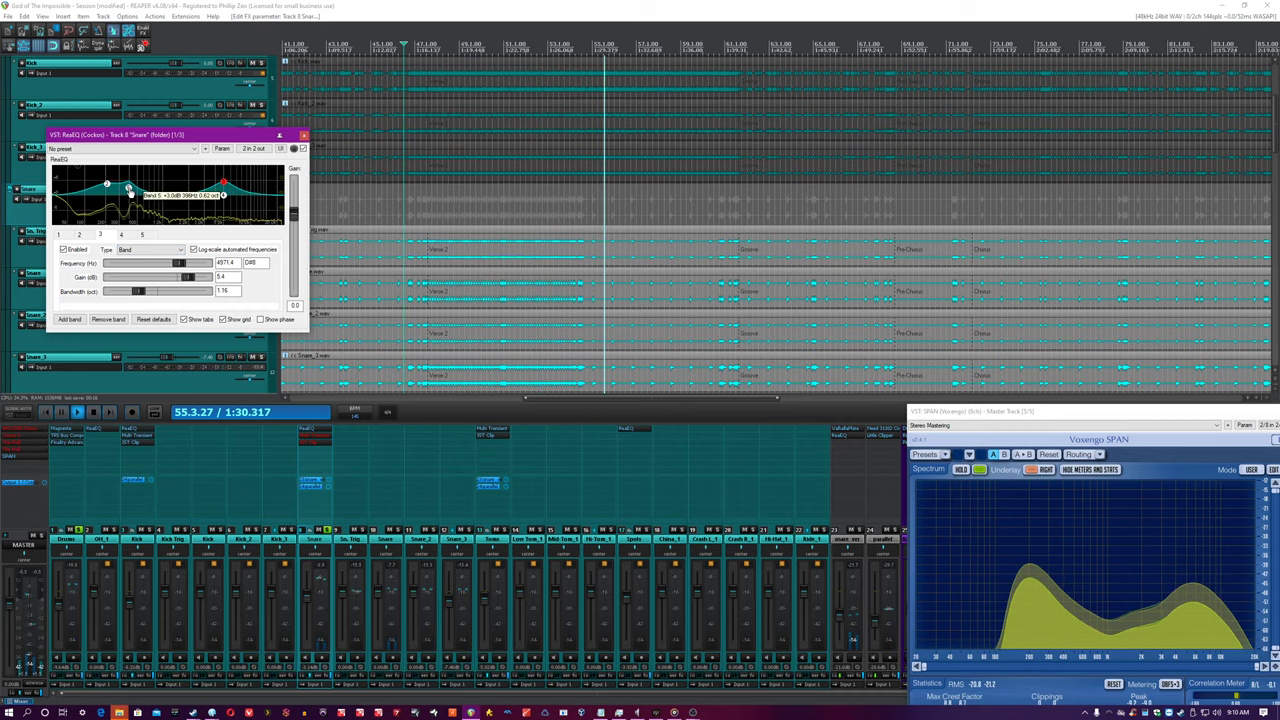
Compare the snare with ReaEQ band 5 disabled and enabled, then examine band 2
left_click(128, 186)
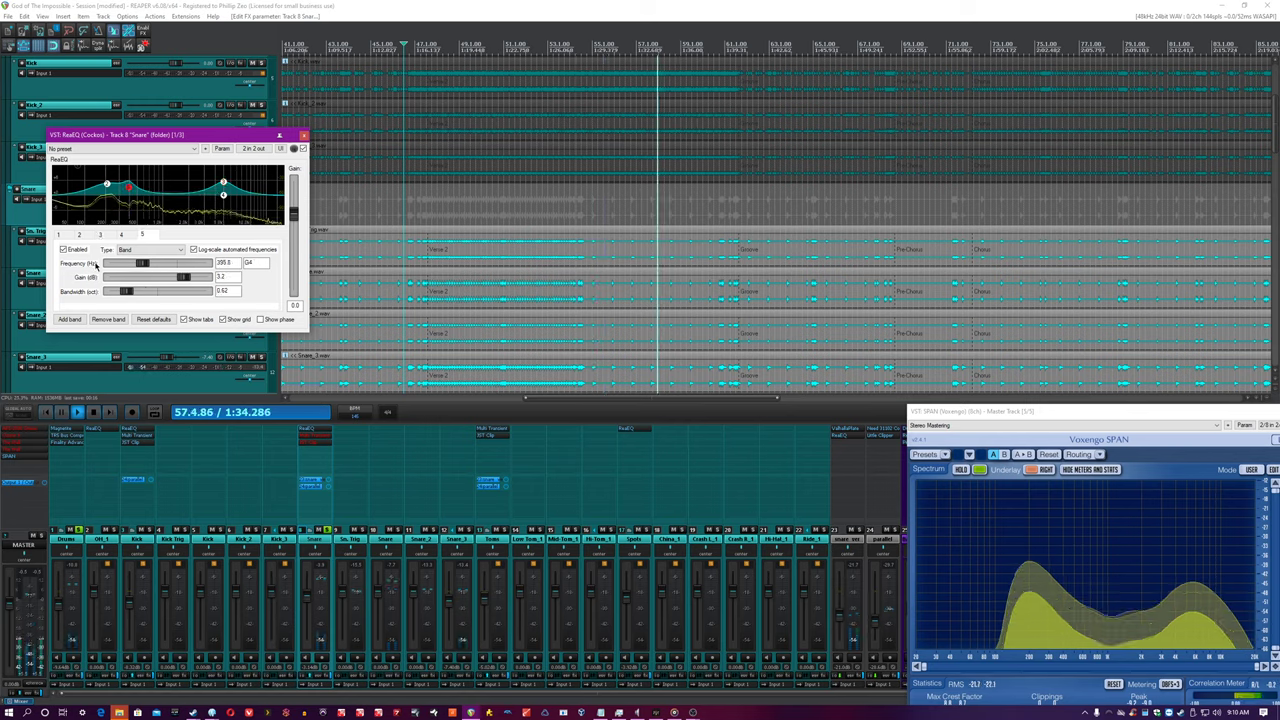
left_click(77, 251)
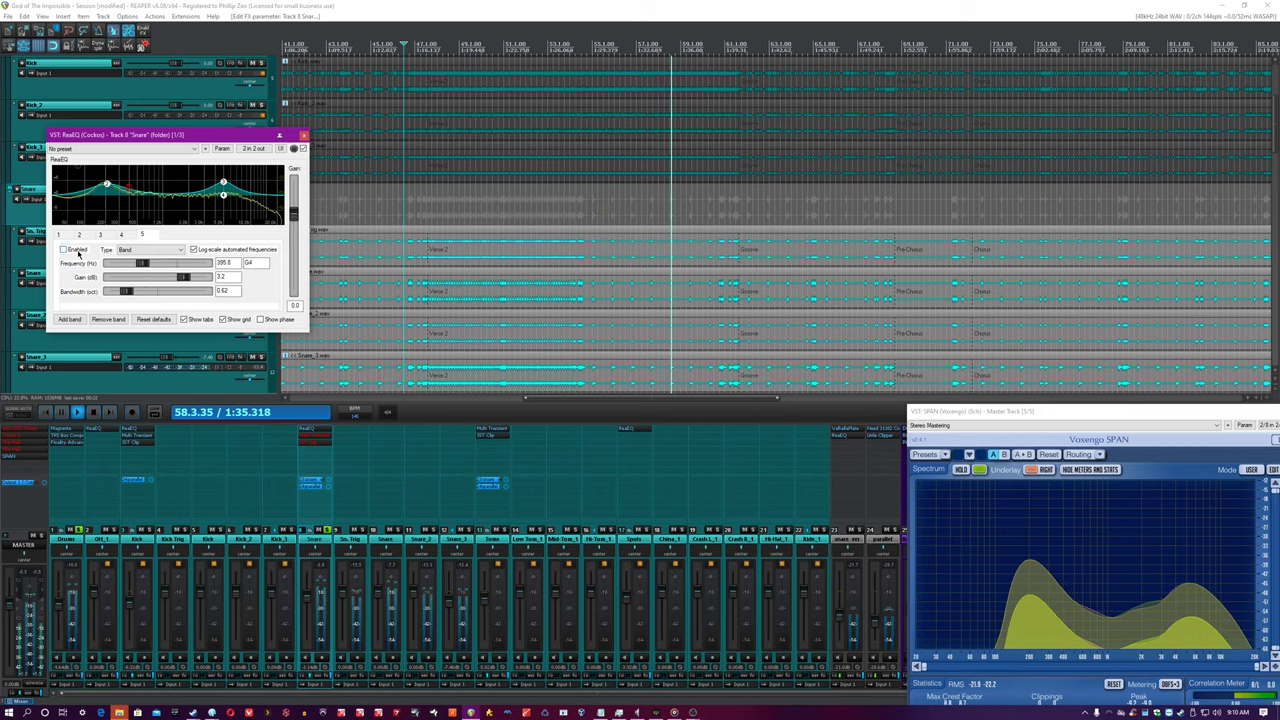
left_click(72, 252)
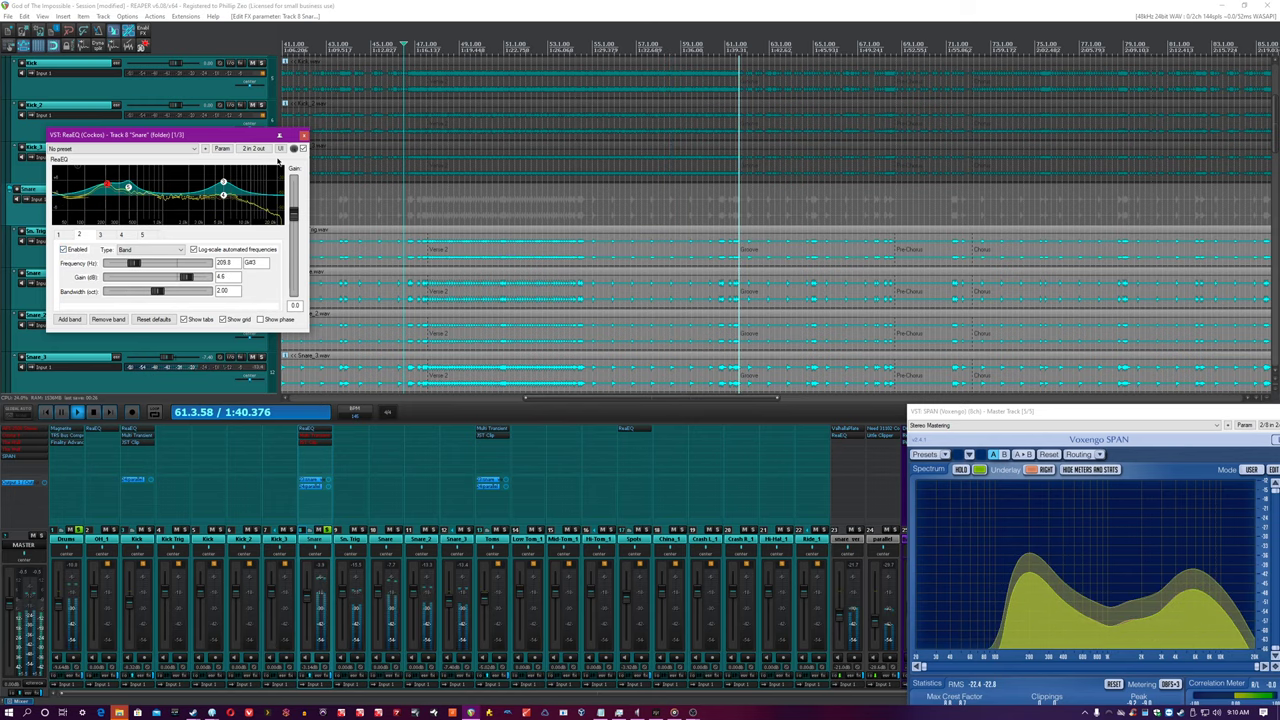
Bypass the whole Snare ReaEQ to compare the sound, re-enable it, and close its window
left_click(336, 140)
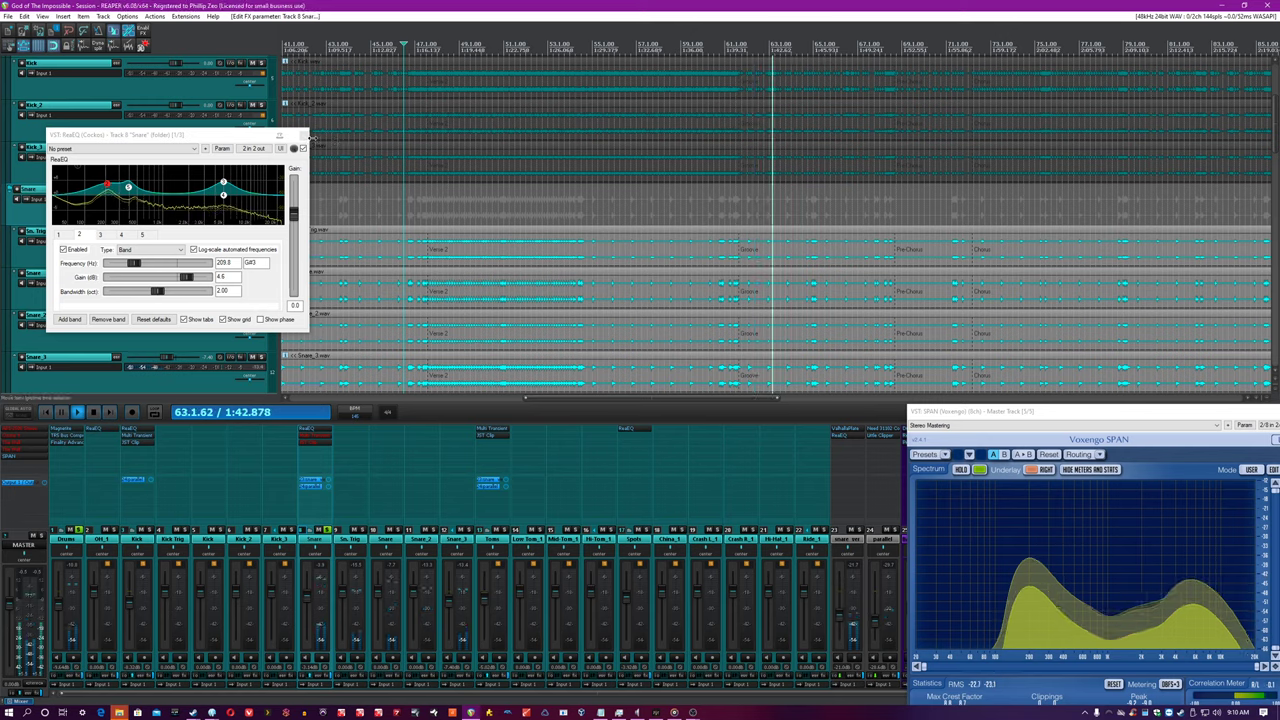
left_click(302, 149)
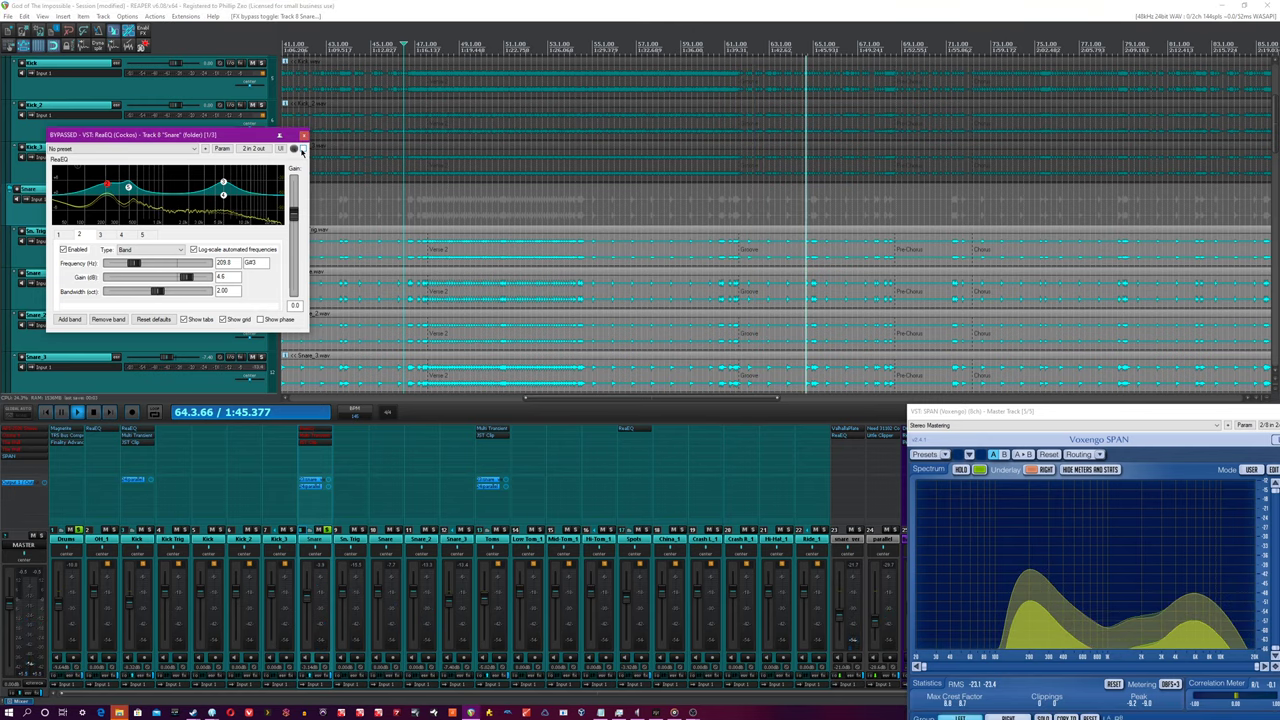
left_click(304, 134)
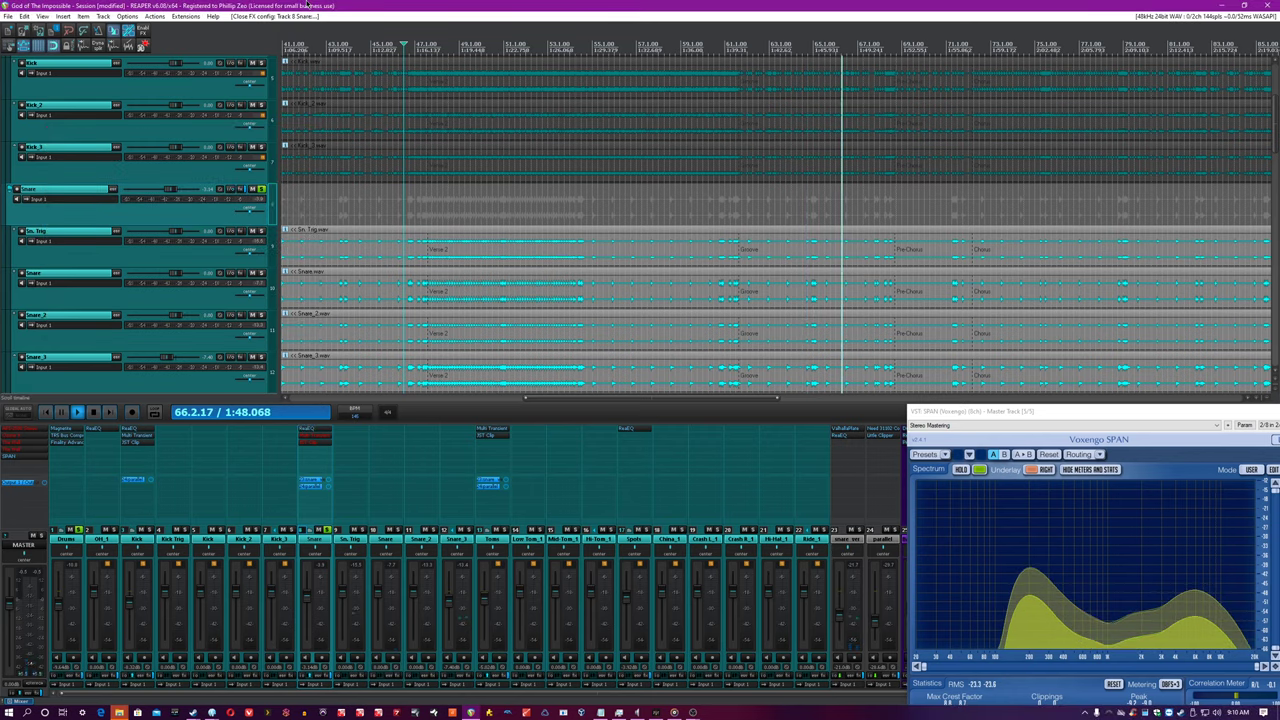
Re-enable Multi Transient on the Snare folder, open it, and examine its High Mids and Bass Sustain settings
left_click(322, 434, "ctrl")
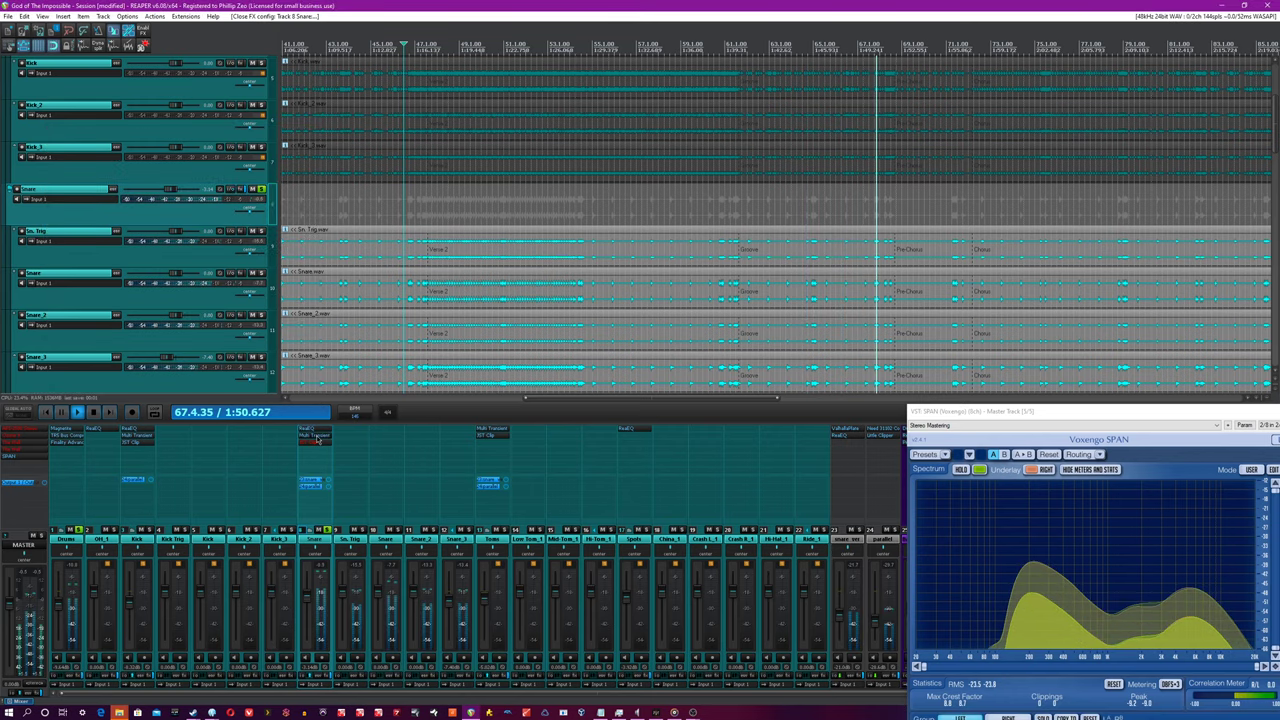
left_click(316, 437)
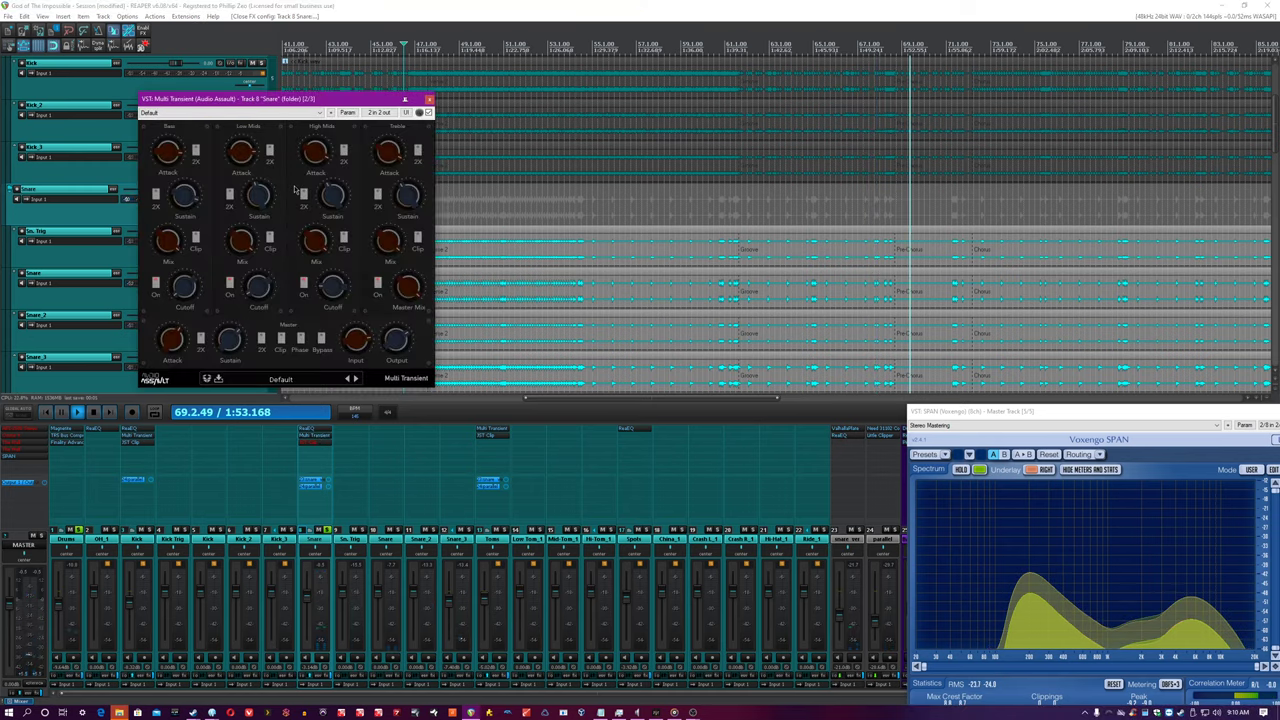
mouse_move(336, 205)
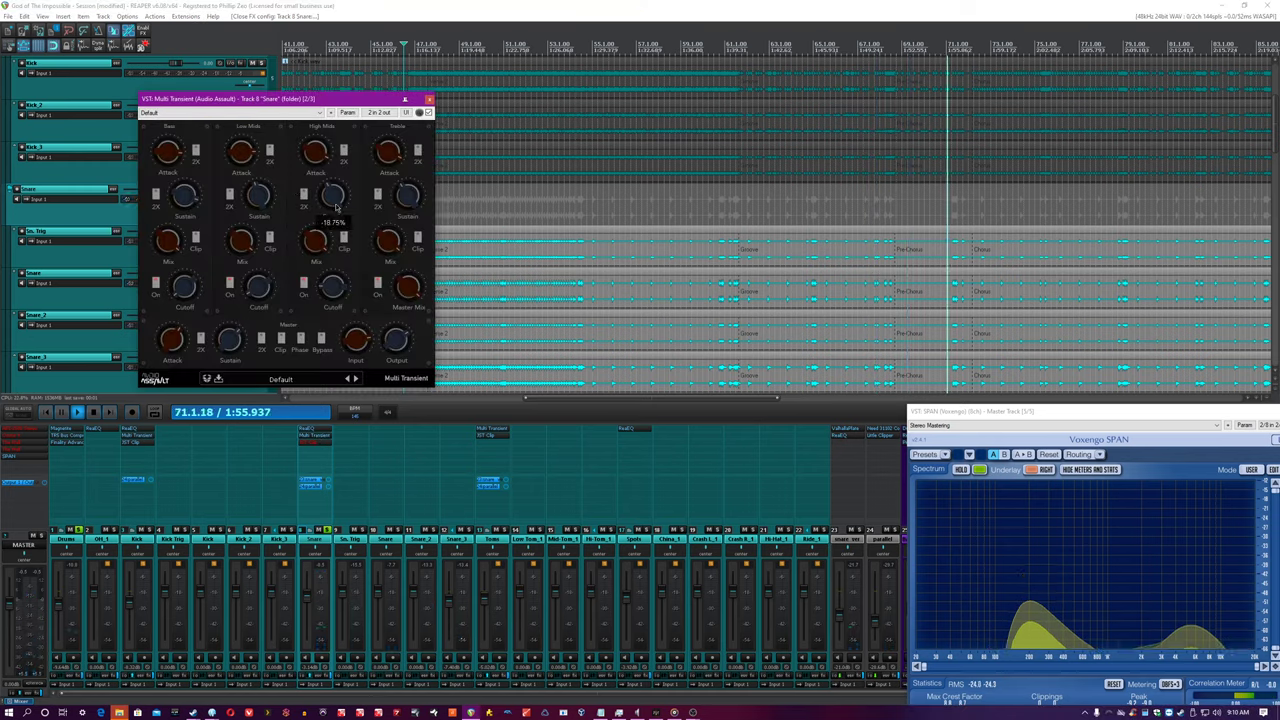
mouse_move(185, 203)
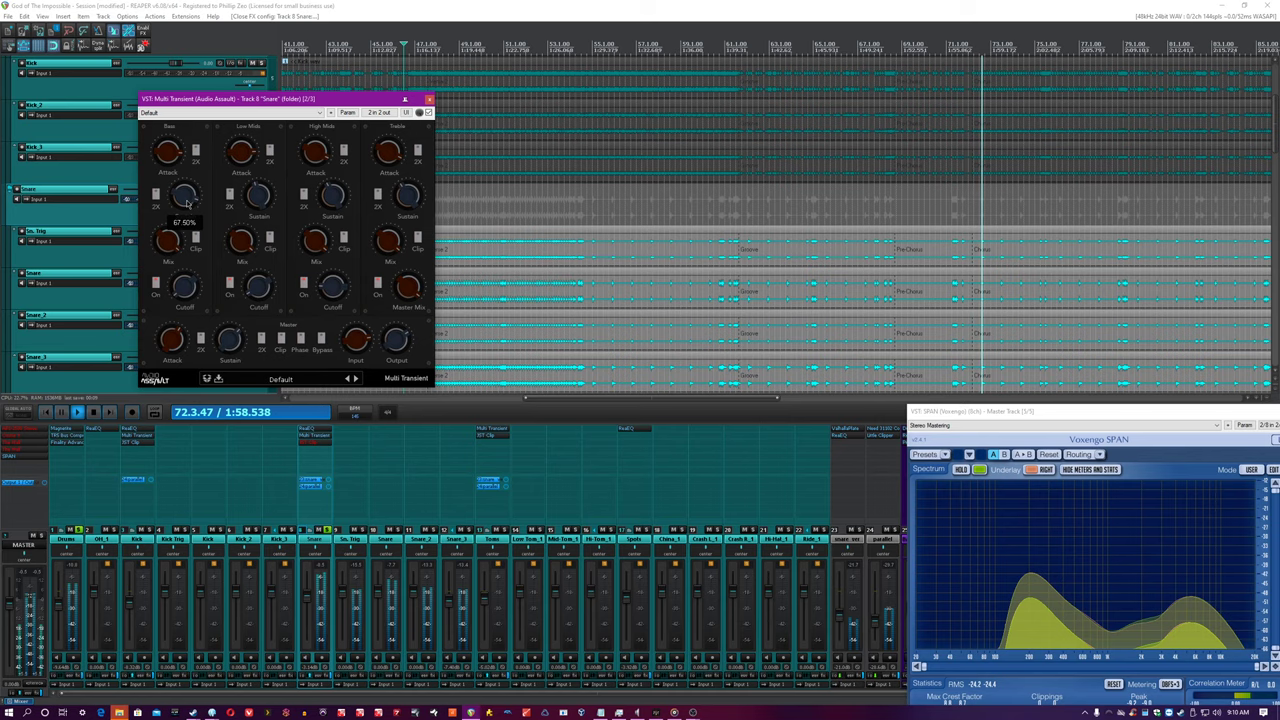
Compare the snare with Multi Transient bypassed and enabled, leave it enabled, and restart playback at the Breakdown
left_click(428, 114)
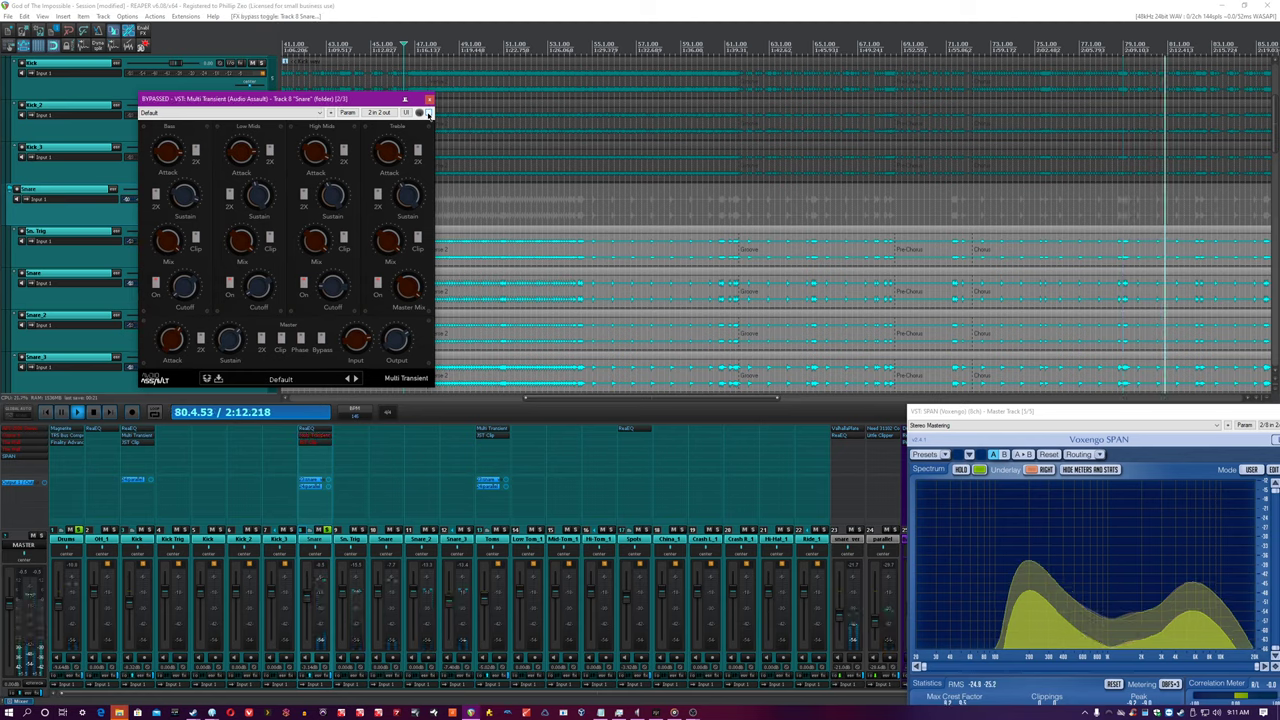
left_click(428, 114)
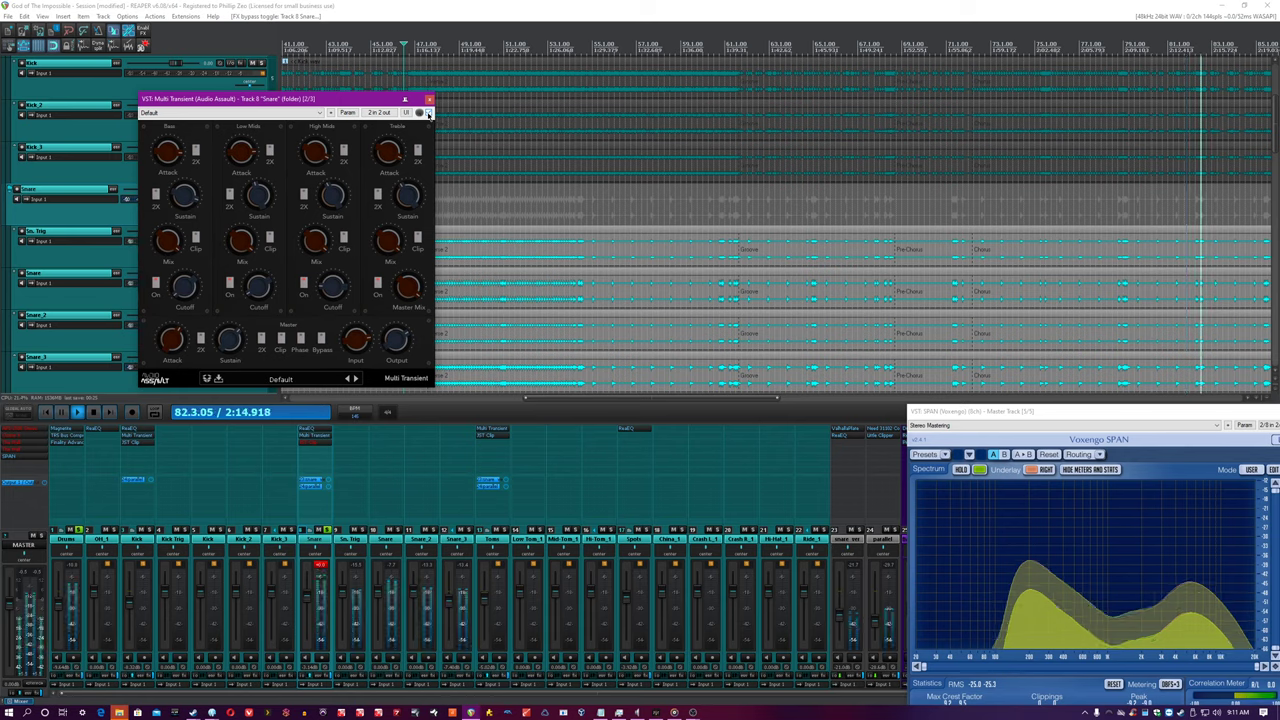
left_click(428, 114)
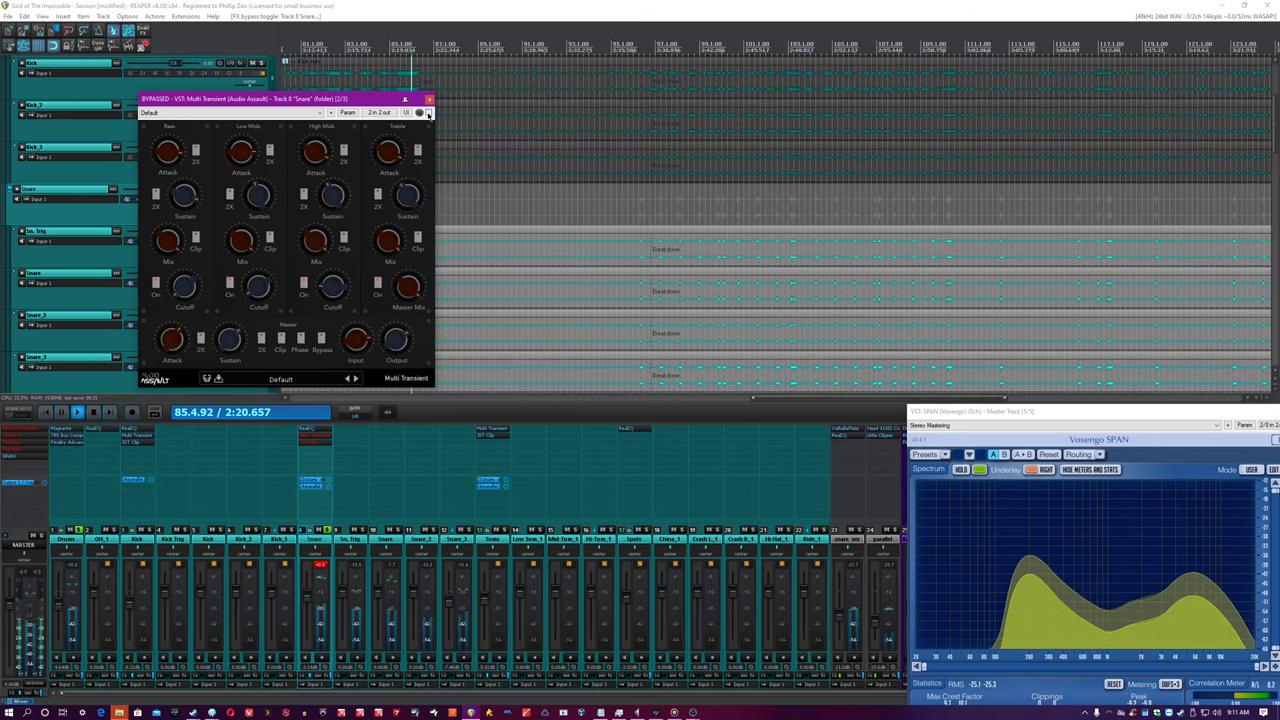
left_click(428, 114)
left_click(620, 132)
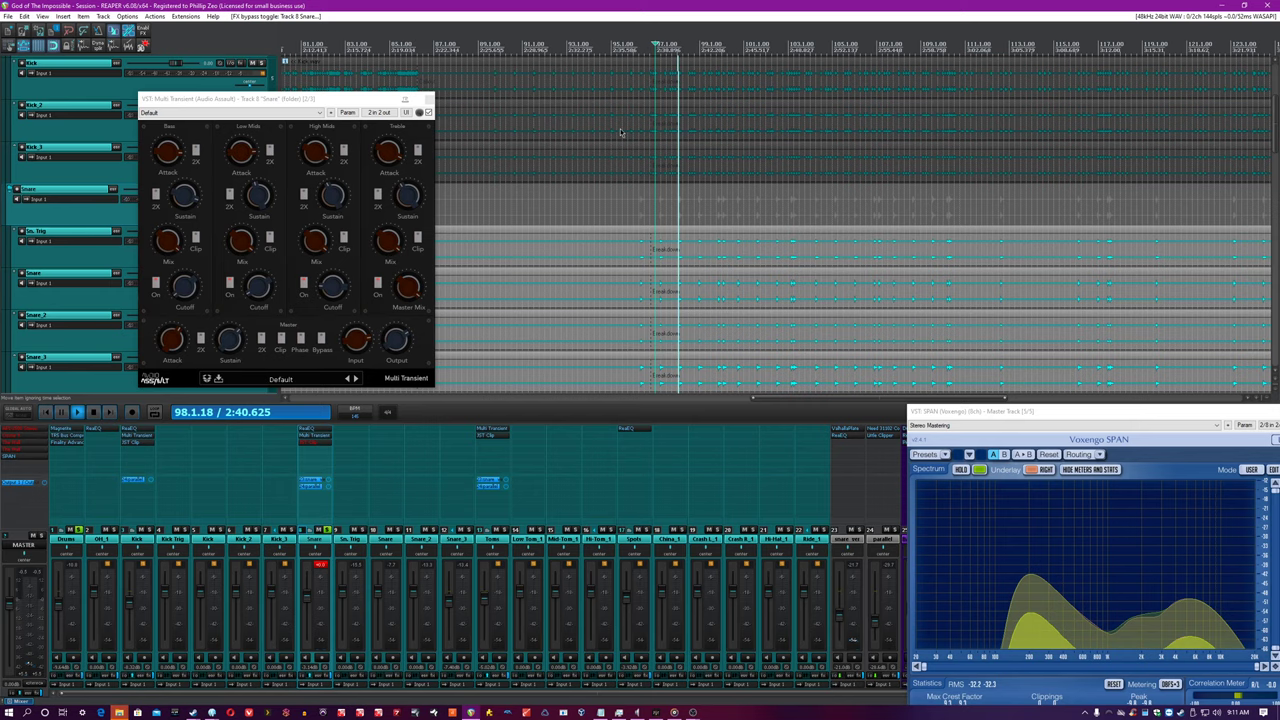
key("space")
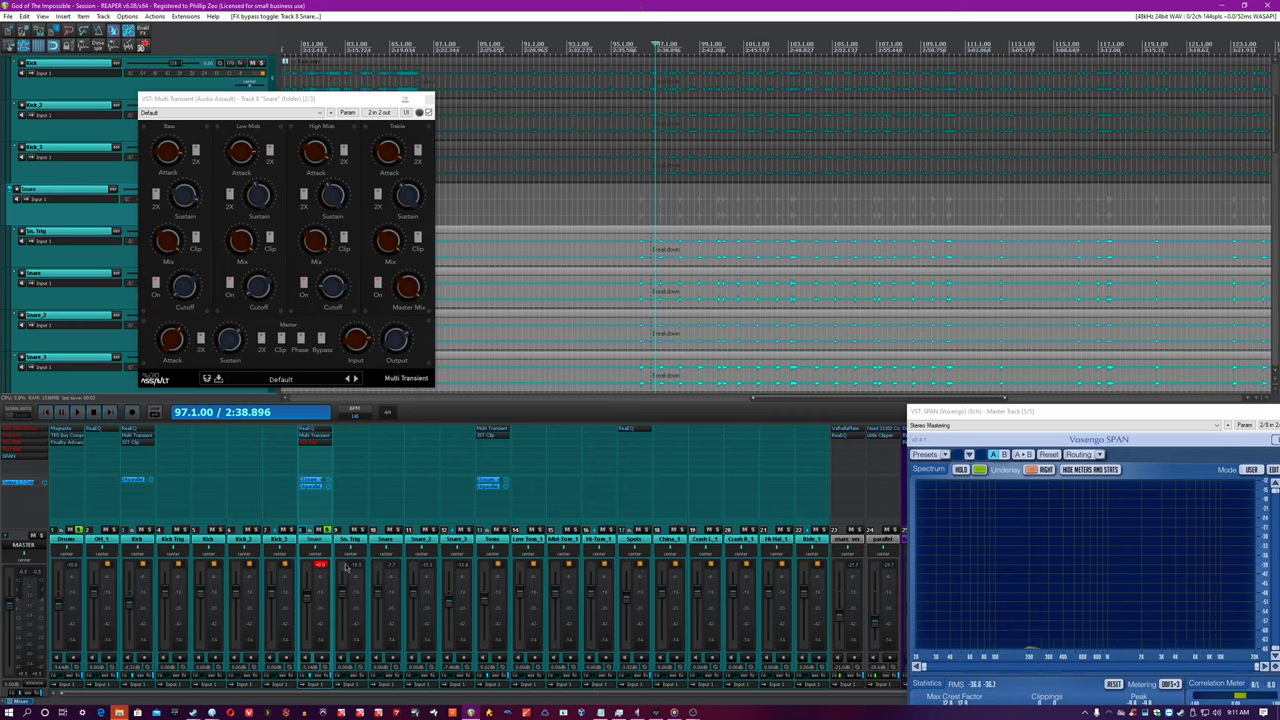
key("space")
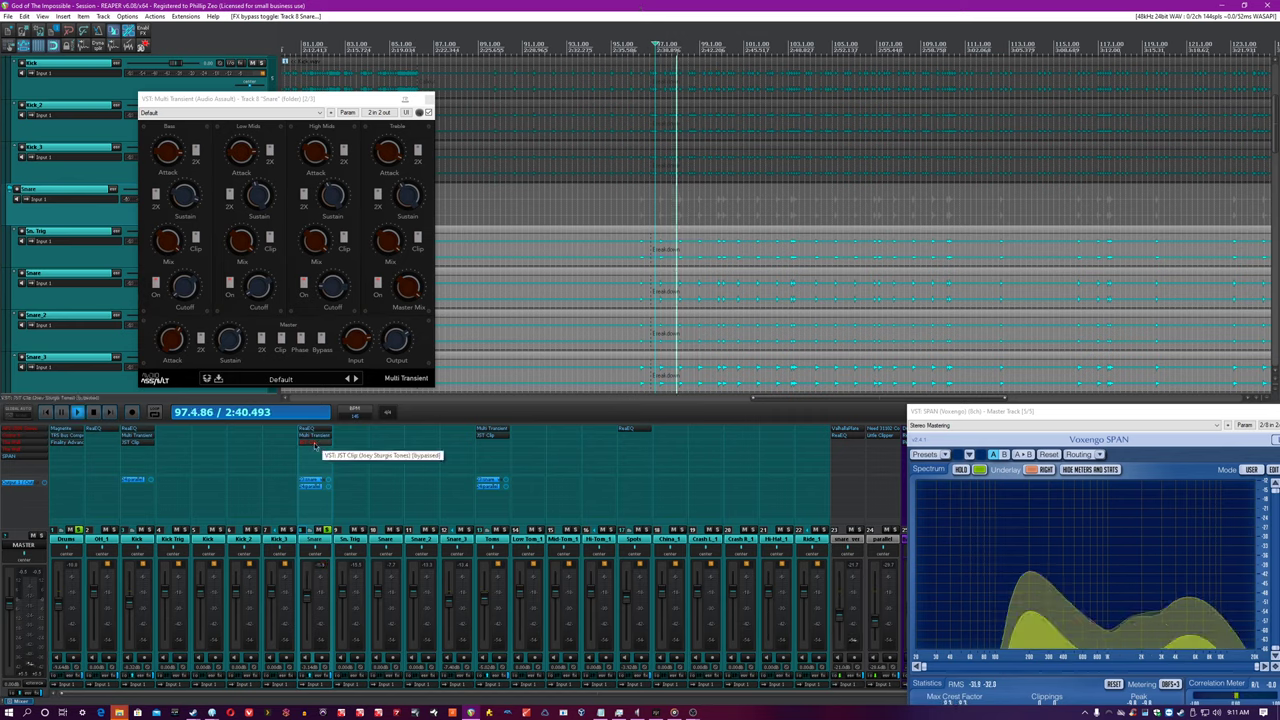
Re-enable JST Clip on the Snare folder, view its settings, and close both open effect windows
left_click(315, 440)
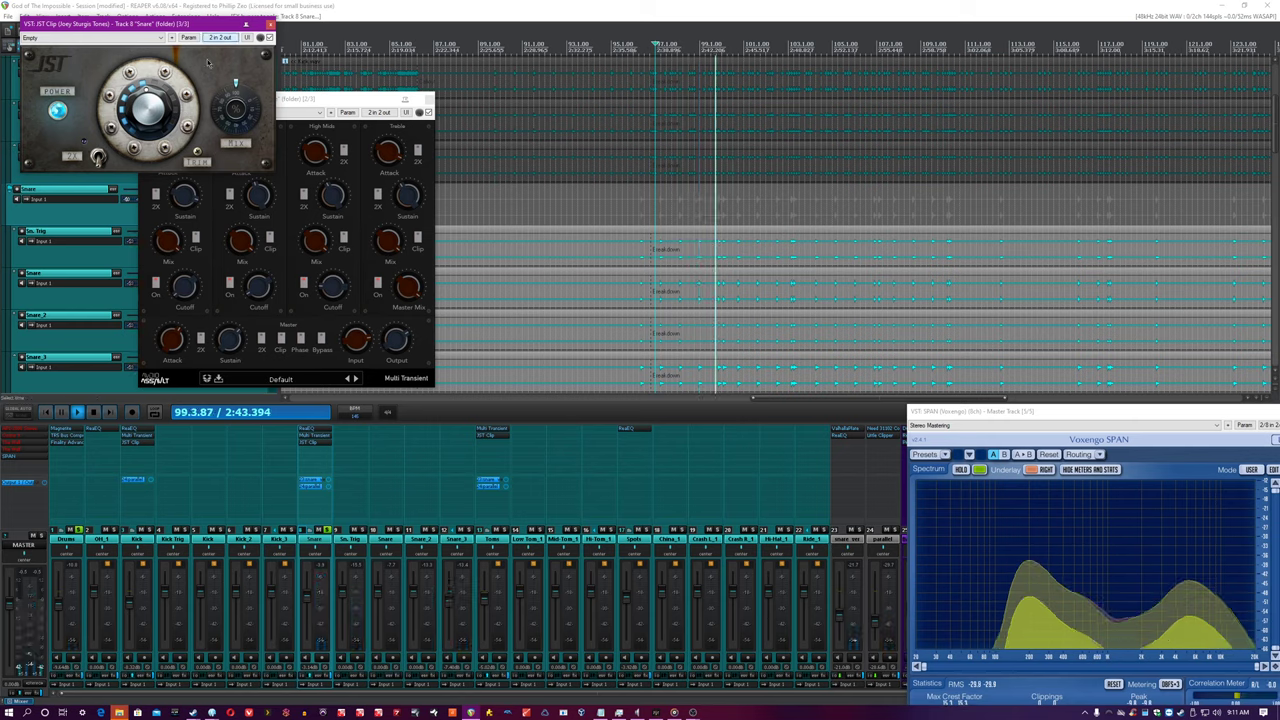
left_click(270, 24)
left_click(428, 98)
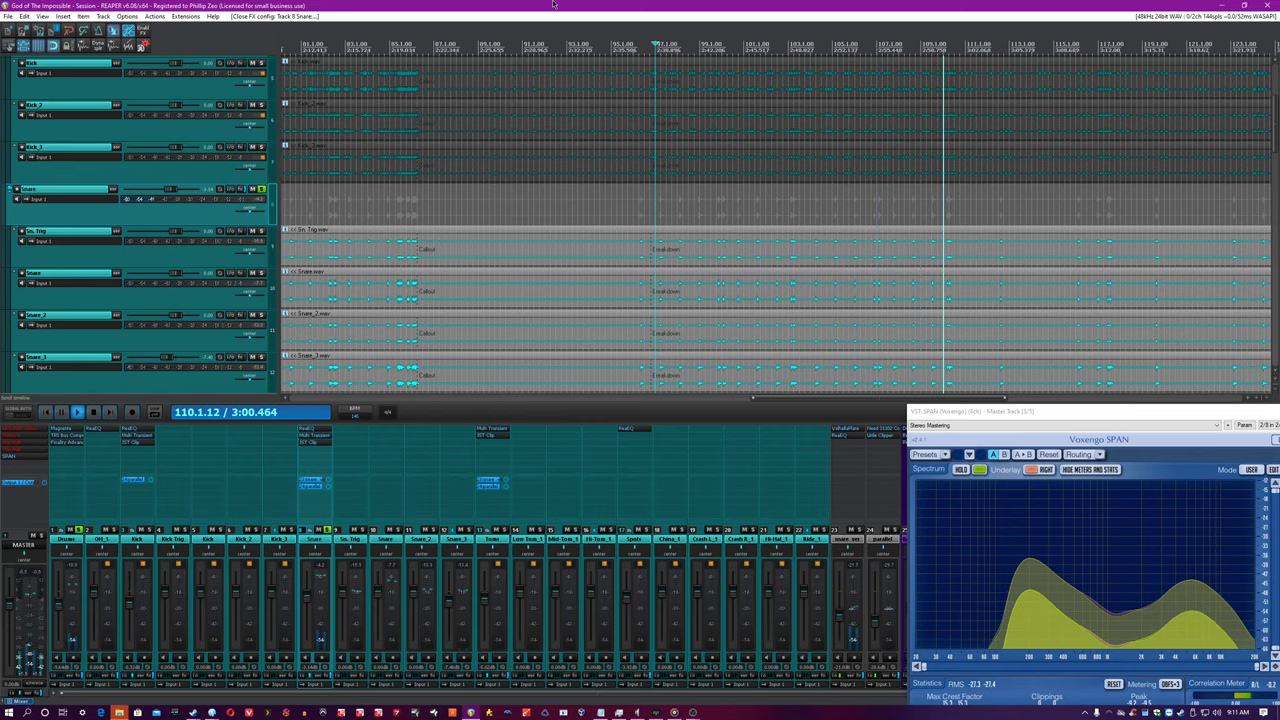
Solo the snare reverb track together with the Snare folder, and review its ValhallaPlate settings
scroll(735, 184, "down", 3)
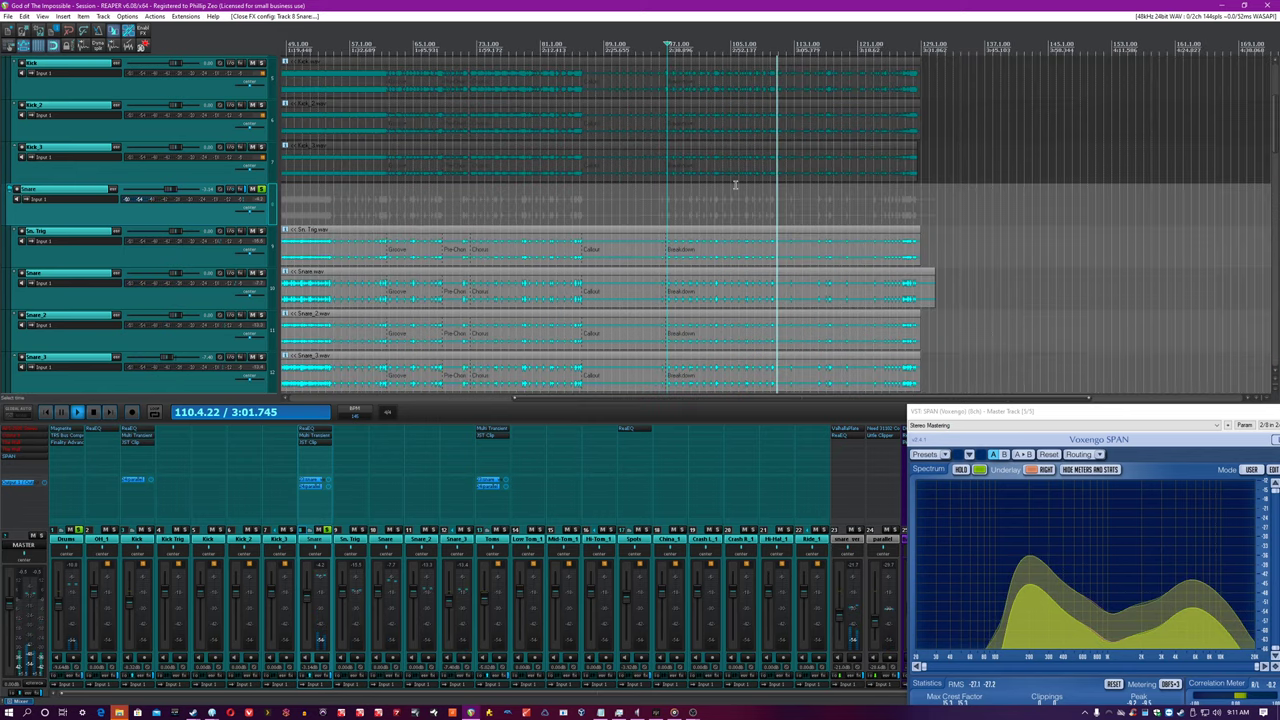
scroll(735, 184, "up", 1)
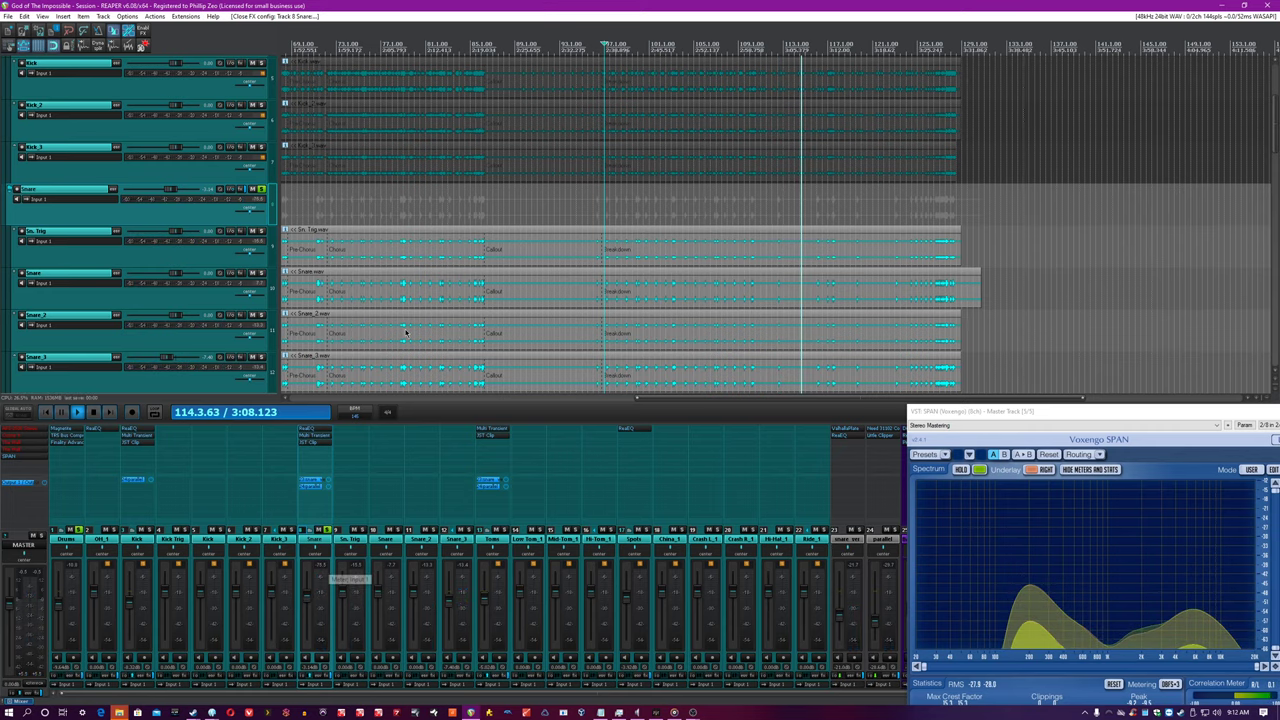
scroll(513, 240, "down", 1)
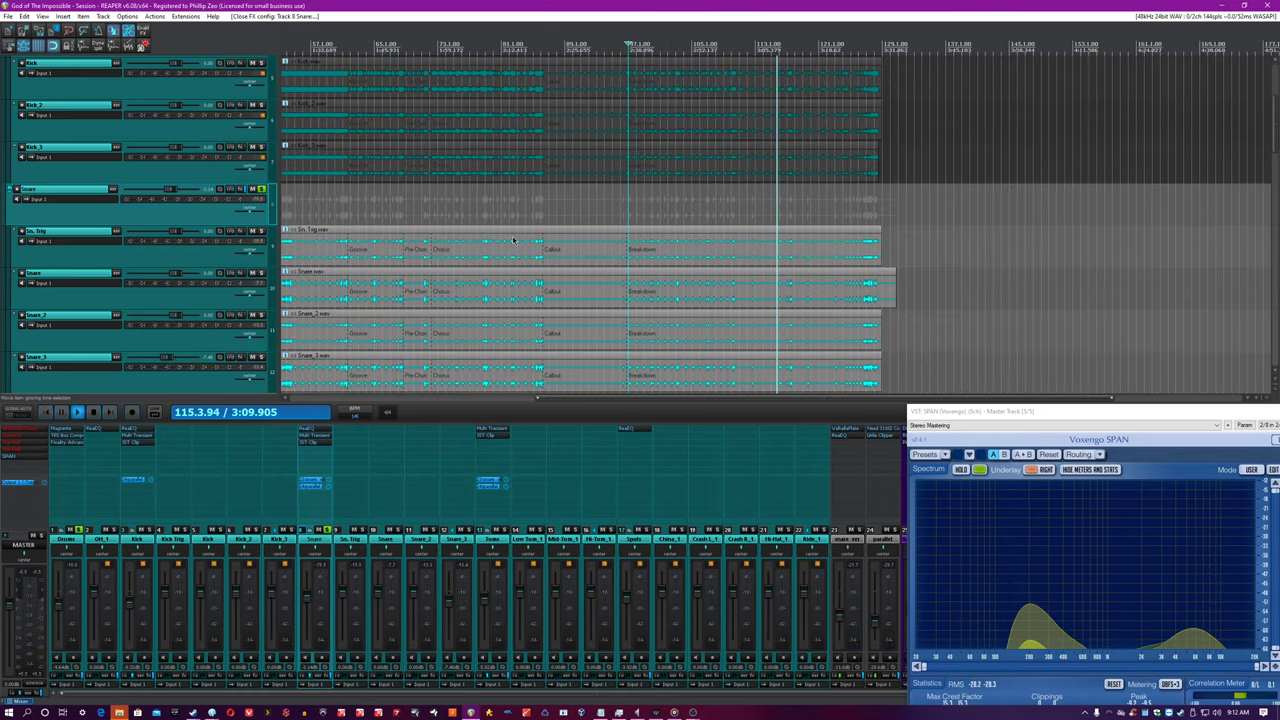
scroll(513, 240, "down", 2)
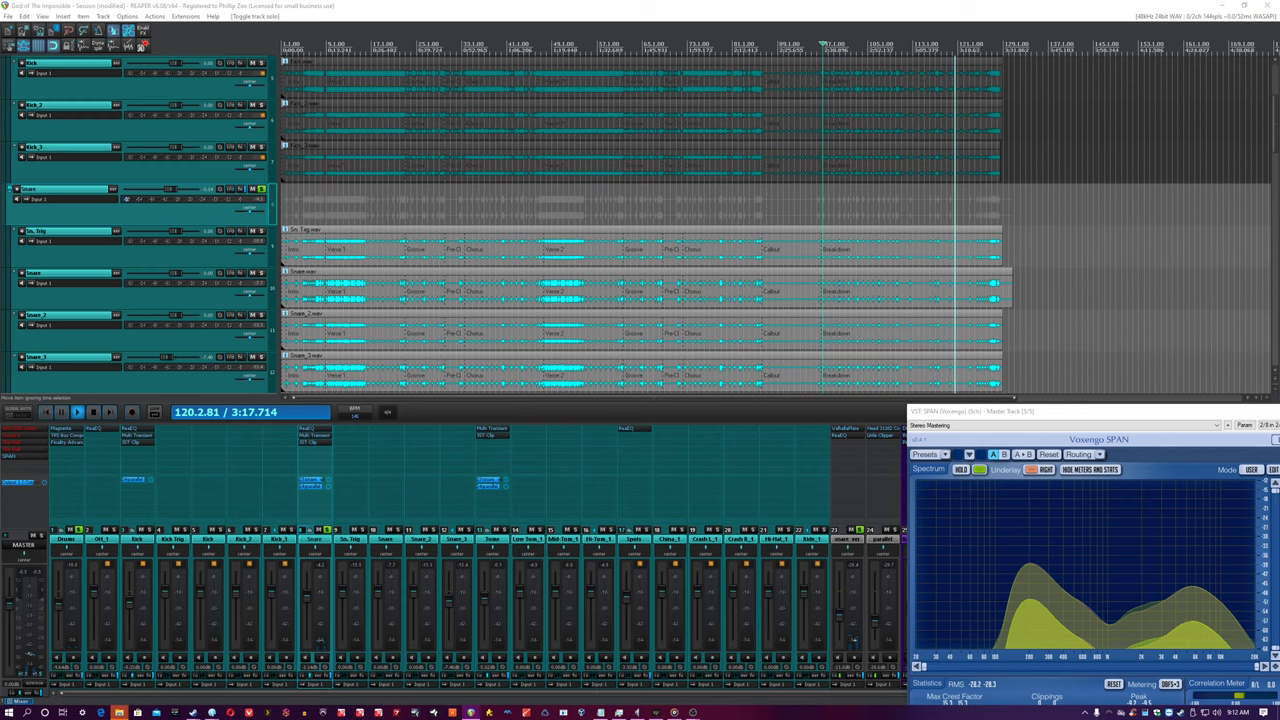
left_click(846, 429)
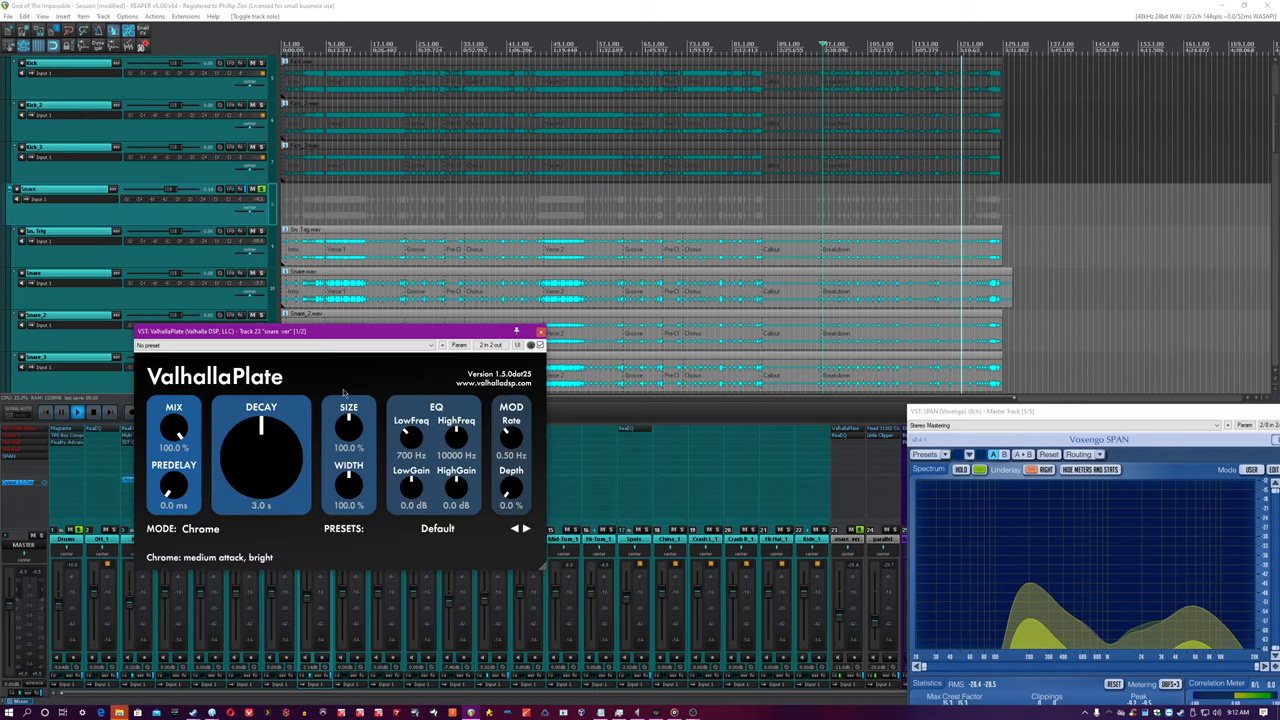
left_click(540, 331)
Examine the snare reverb track's ReaEQ, compare it bypassed and enabled from the Breakdown, and close its window
left_click(846, 436)
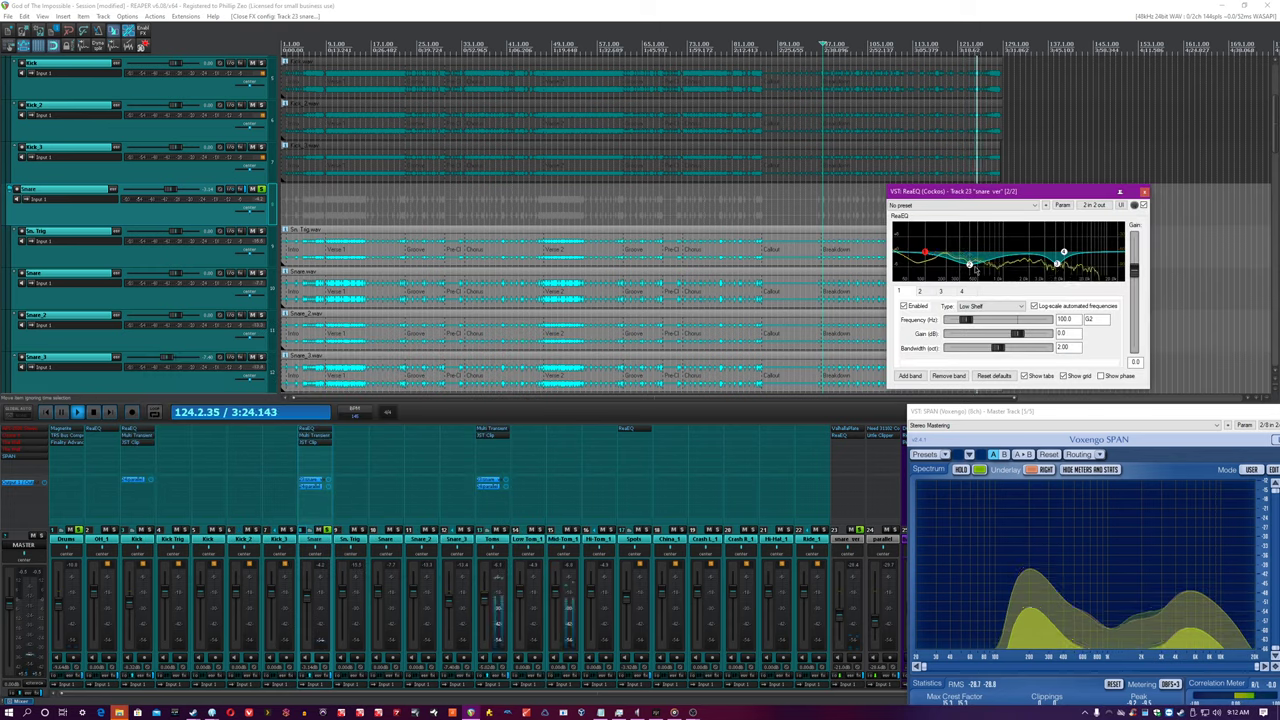
mouse_move(1057, 264)
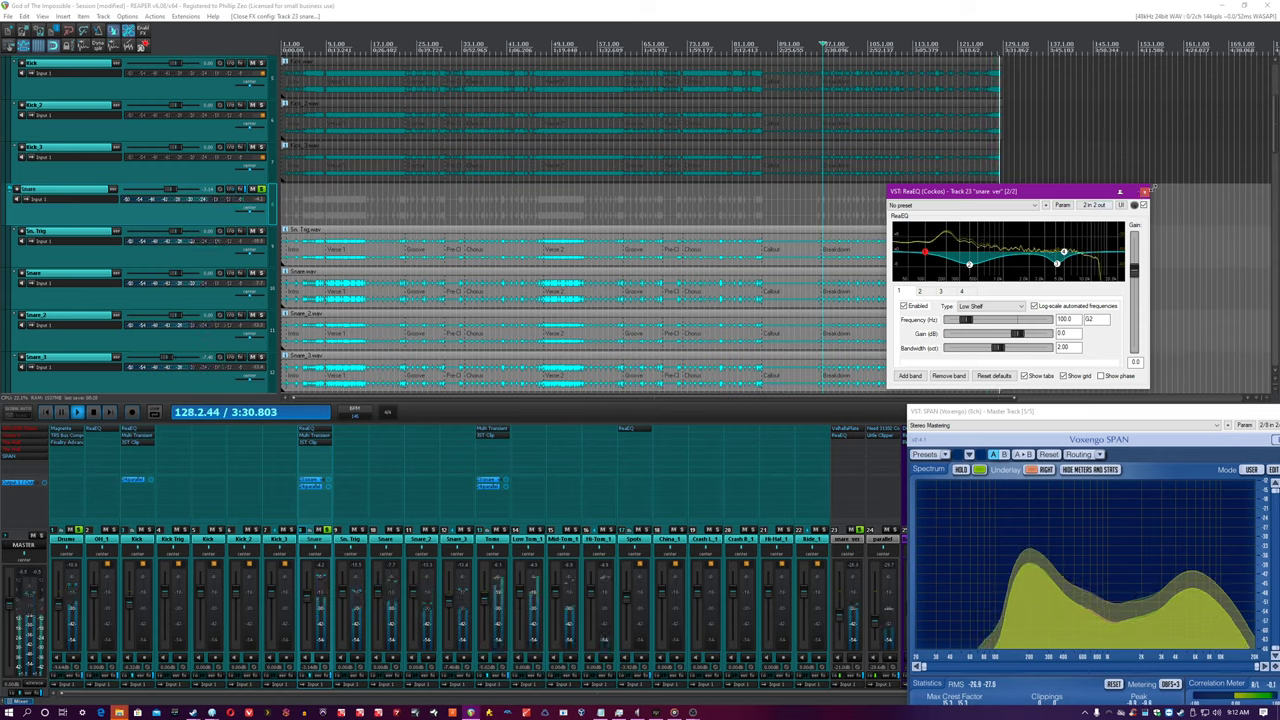
key("space")
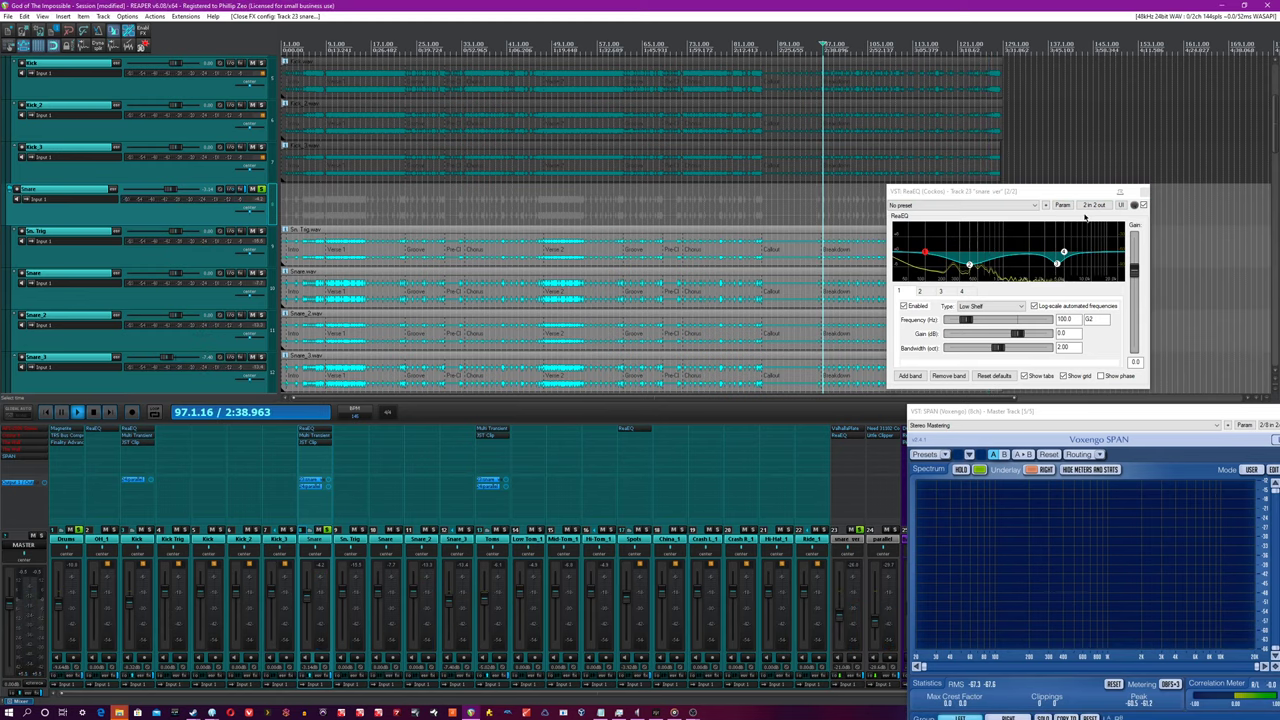
key("space")
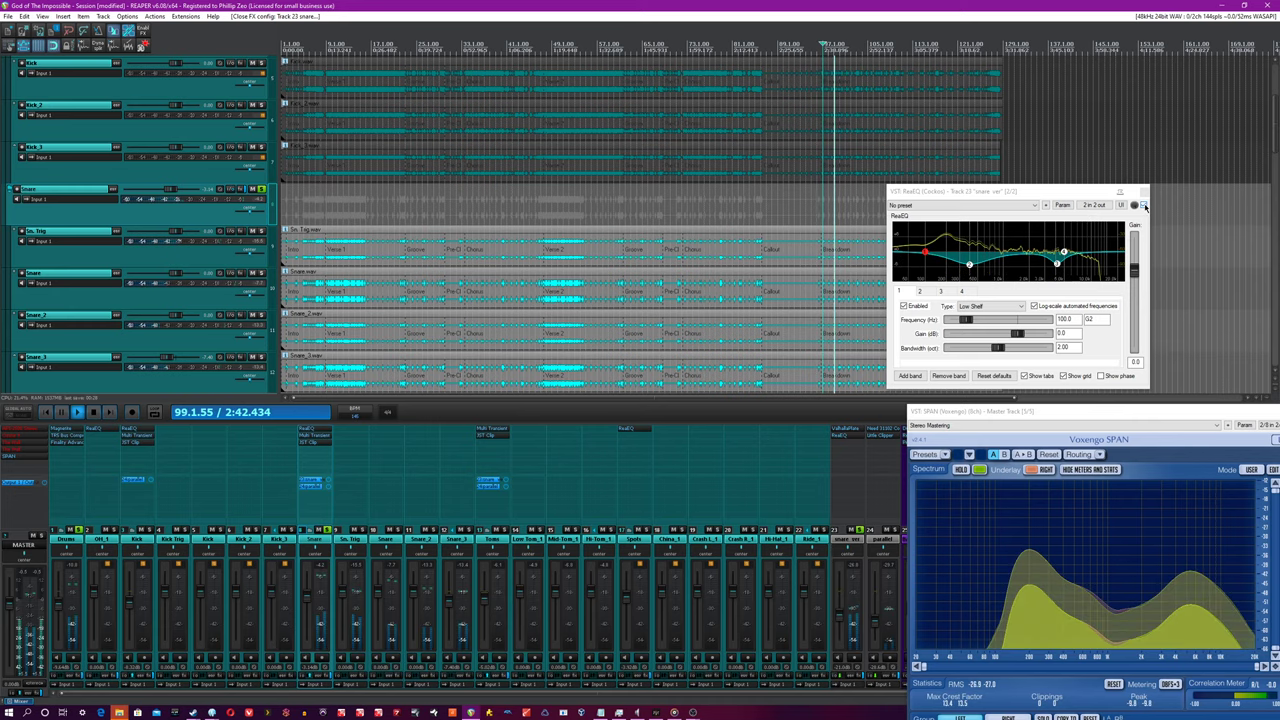
left_click(1146, 205)
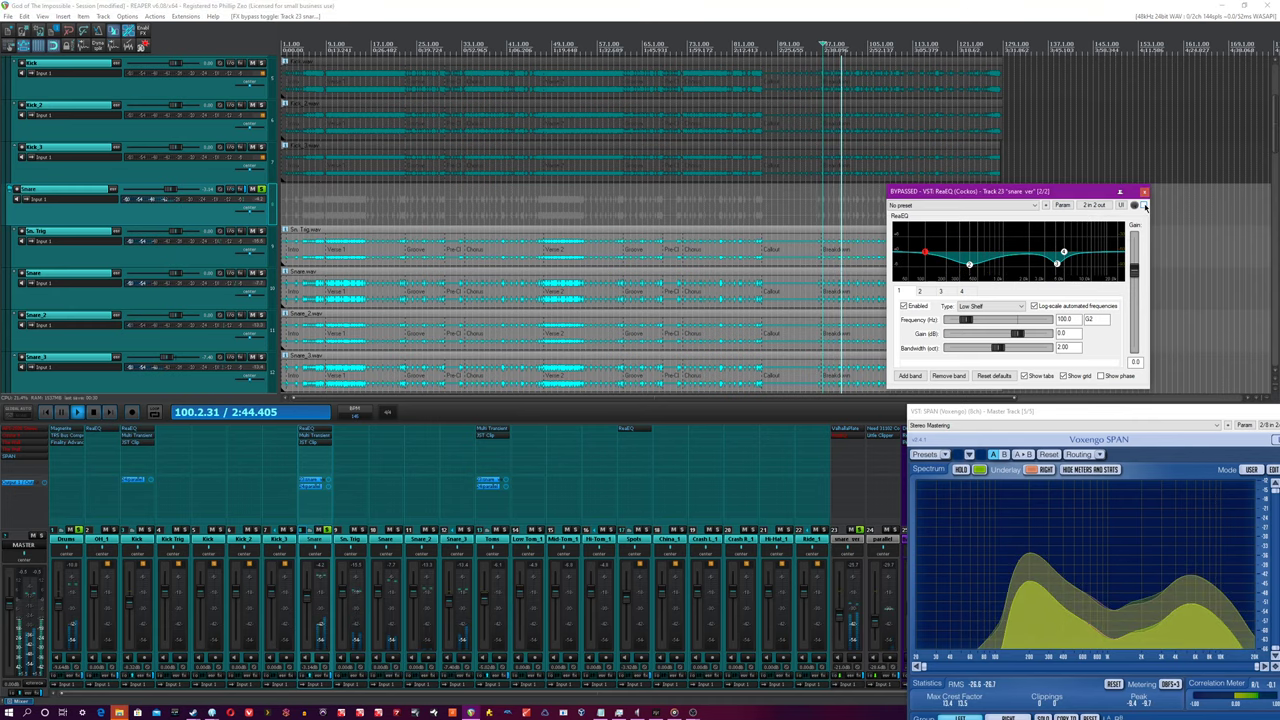
left_click(1146, 205)
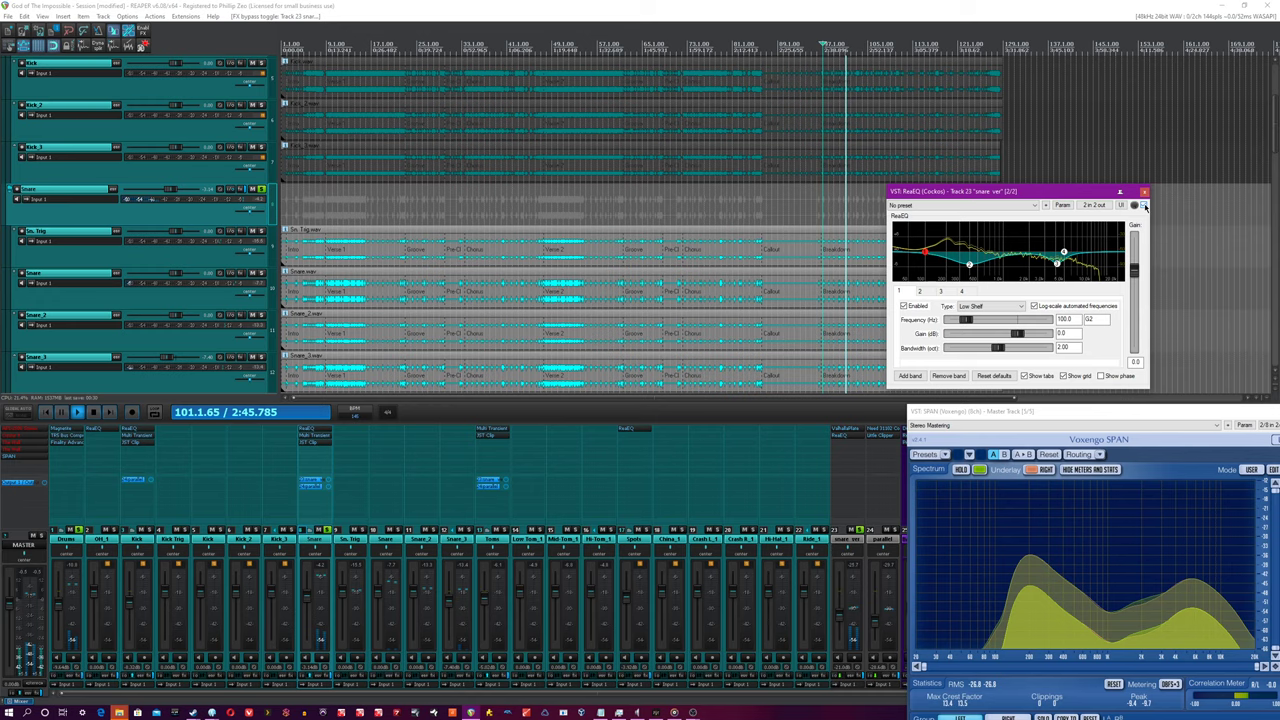
left_click(1144, 191)
Solo the Toms folder instead of the Snare folder and play from the tom fill at the Pre-Chorus after Verse 2
key("space")
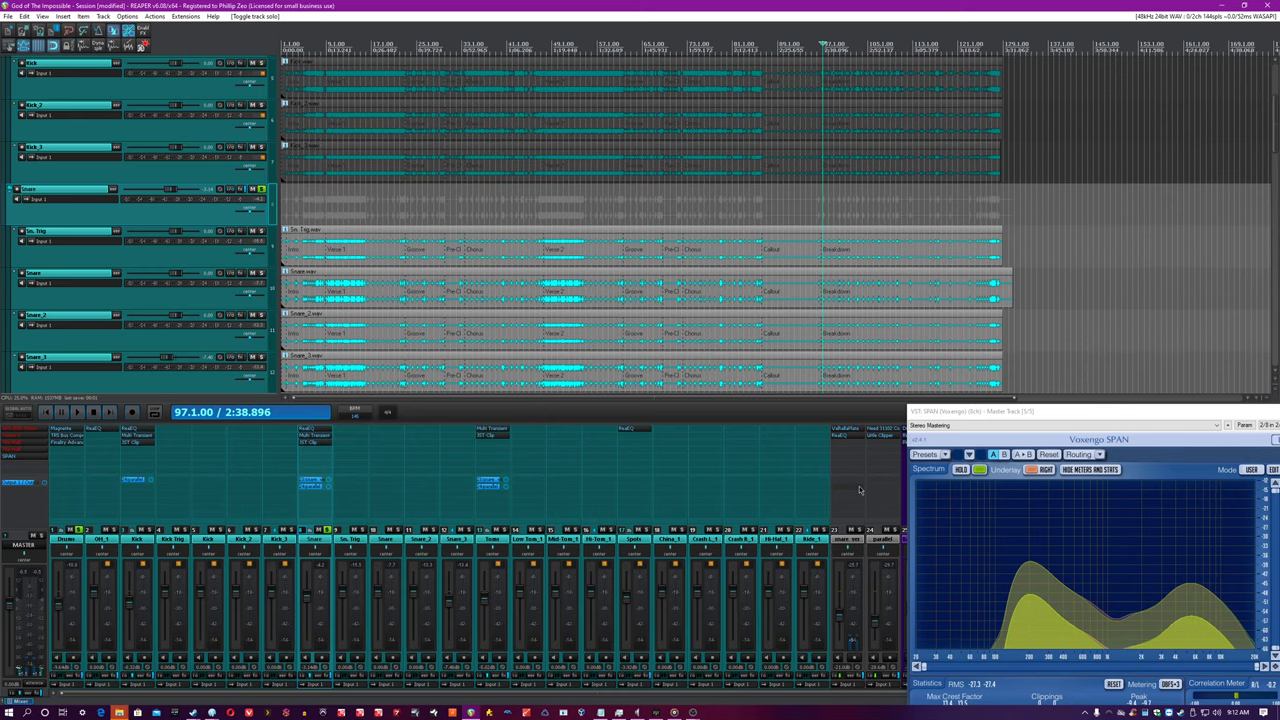
left_click(500, 538)
left_click(505, 529)
key("space")
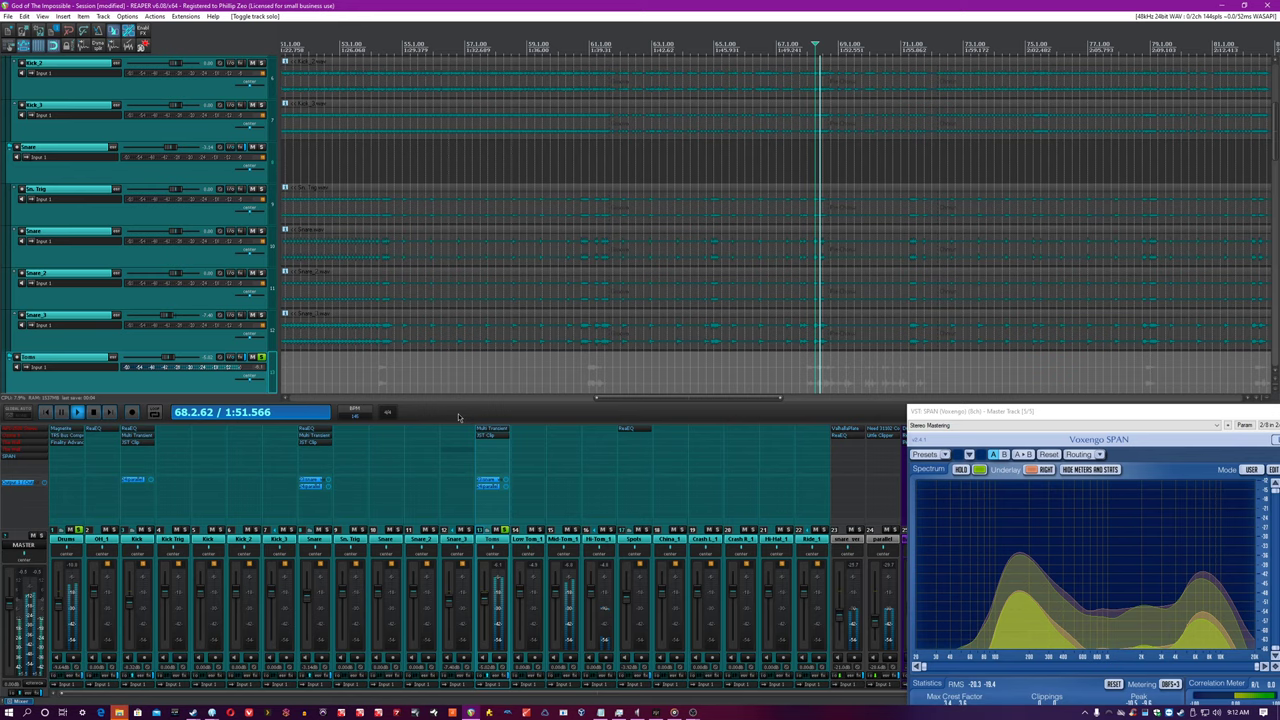
Examine Multi Transient on the Toms folder, and compare it bypassed and enabled while looping the Pre-Chorus passage
left_click(491, 431)
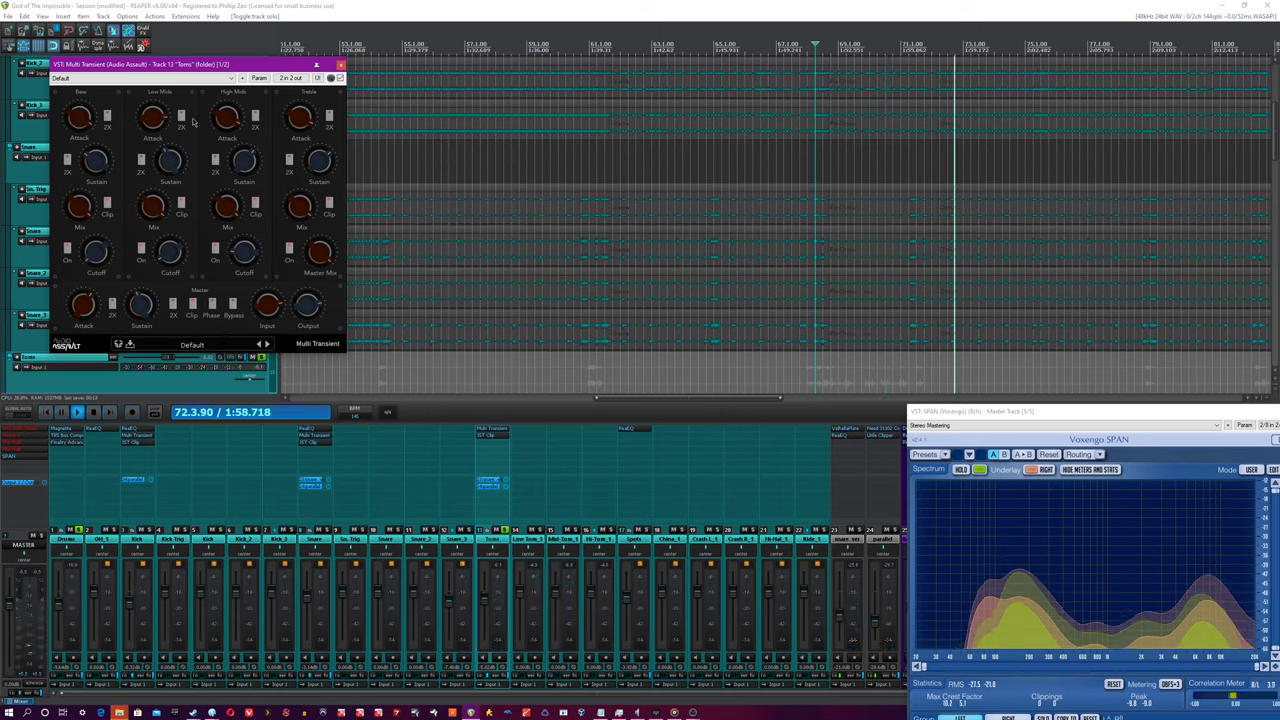
left_click_drag(812, 375, 925, 375)
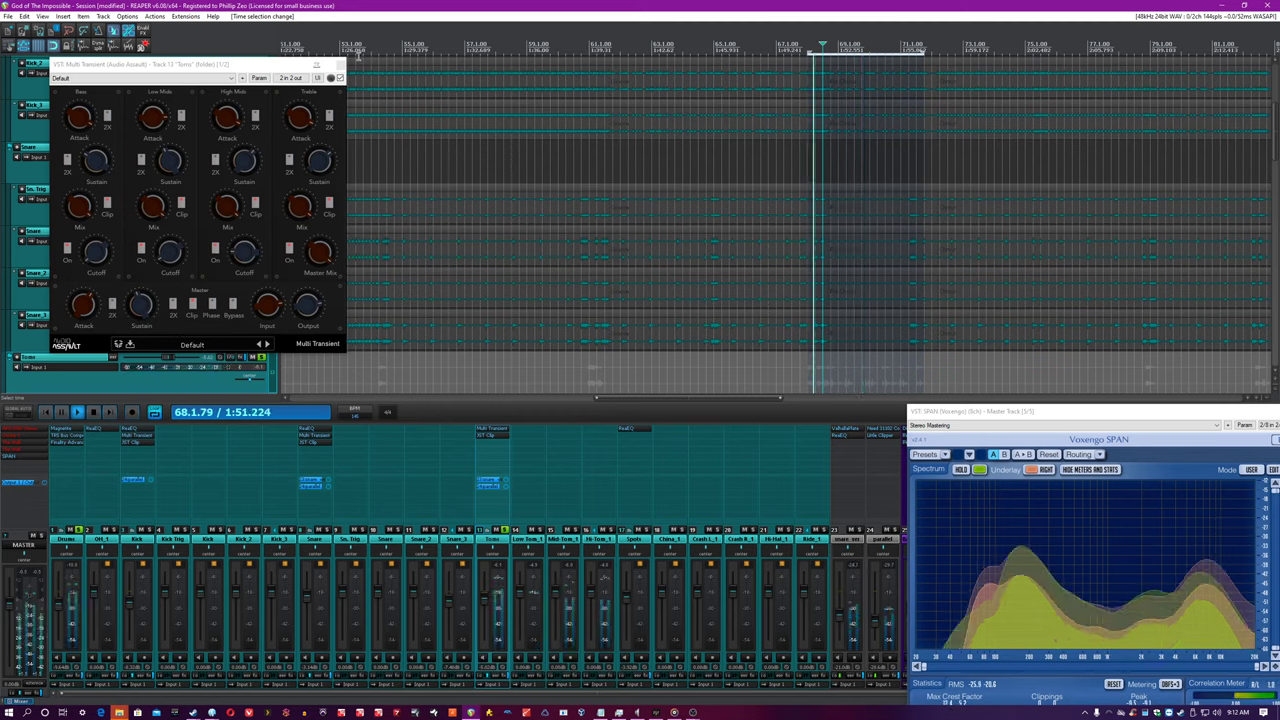
left_click(492, 433, "shift")
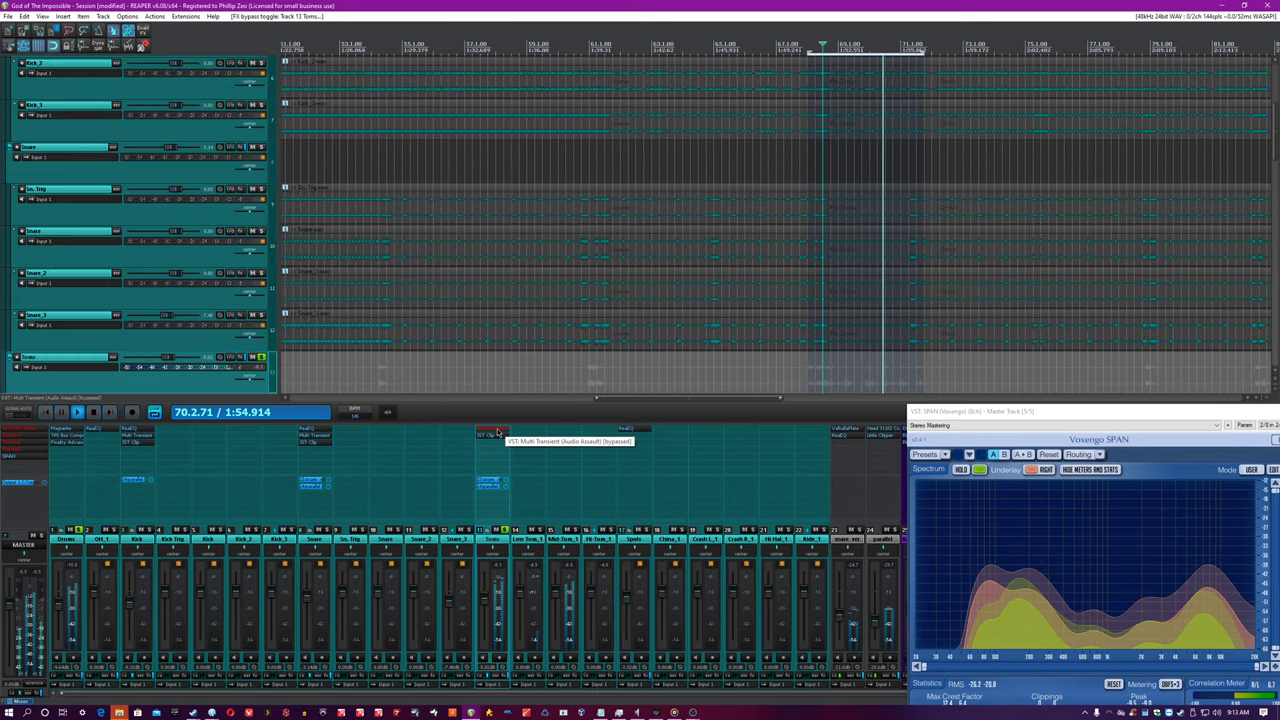
left_click(497, 433, "shift")
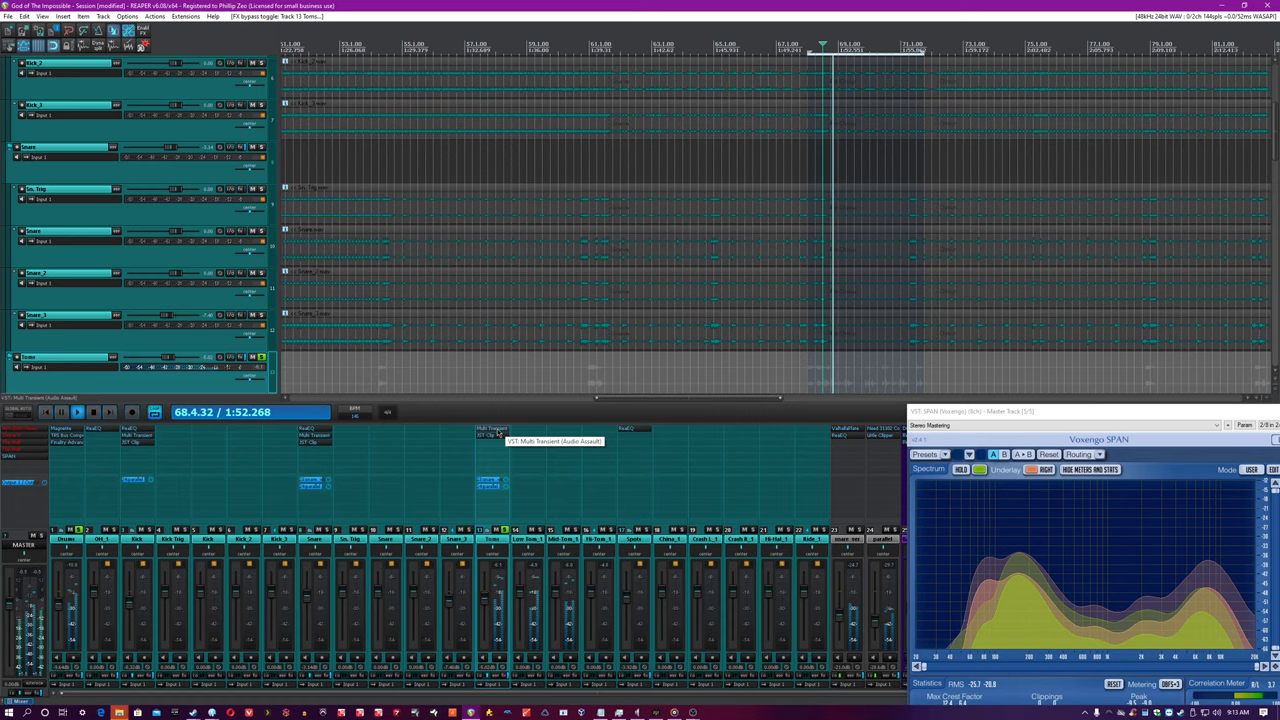
View the JST Clip settings on the Toms folder, close the window, and clear the Toms solo
left_click(492, 436)
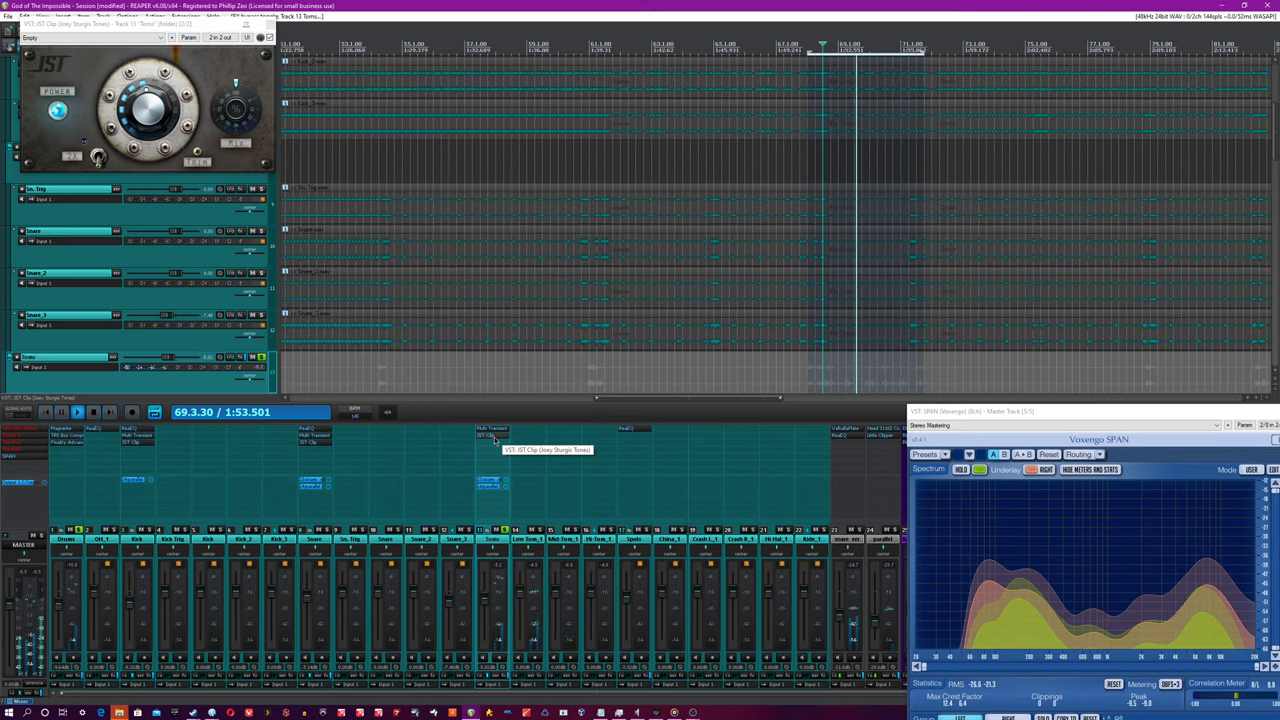
left_click(493, 437)
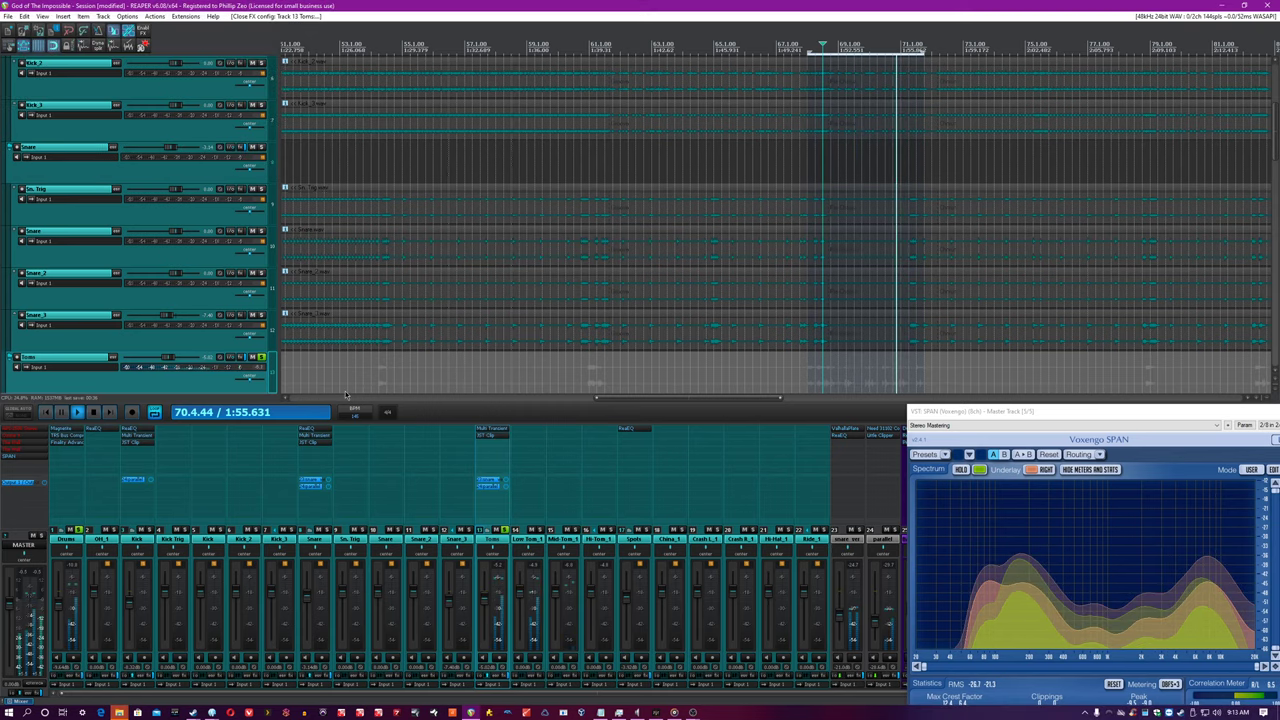
key("alt+s")
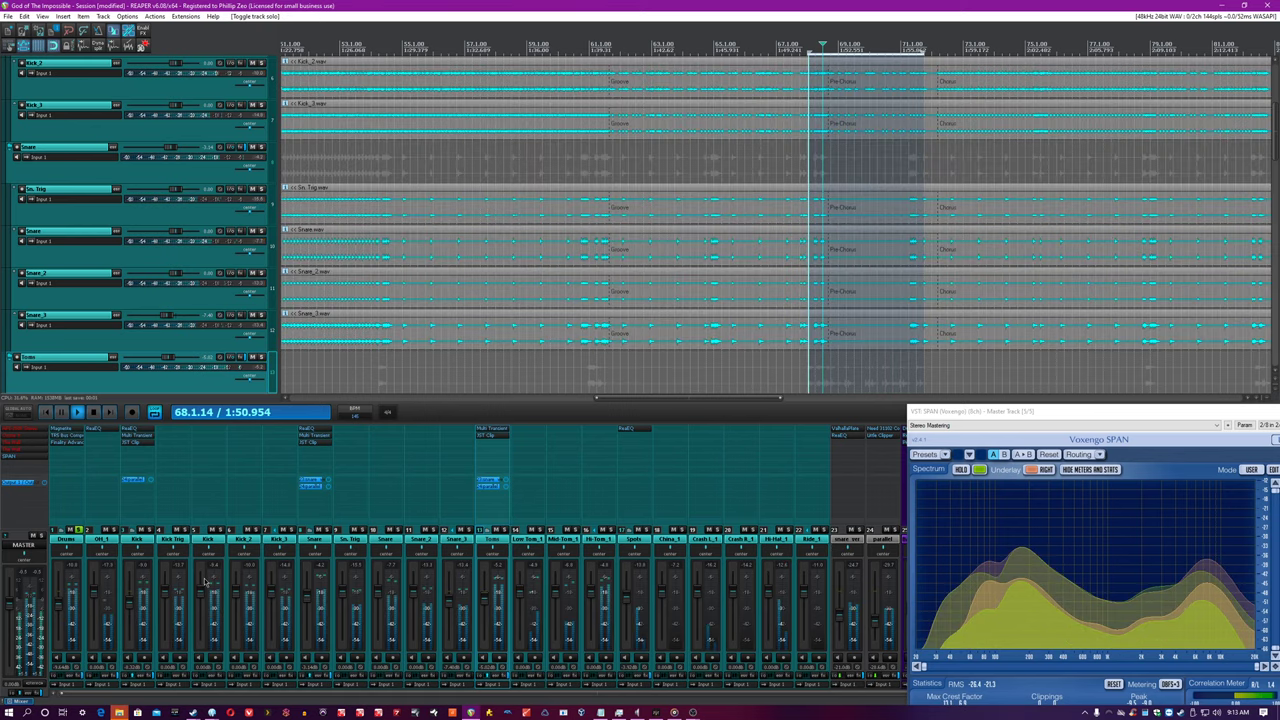
Solo the Spots folder and loop the cymbal passage leading into the Groove section
left_click(793, 545)
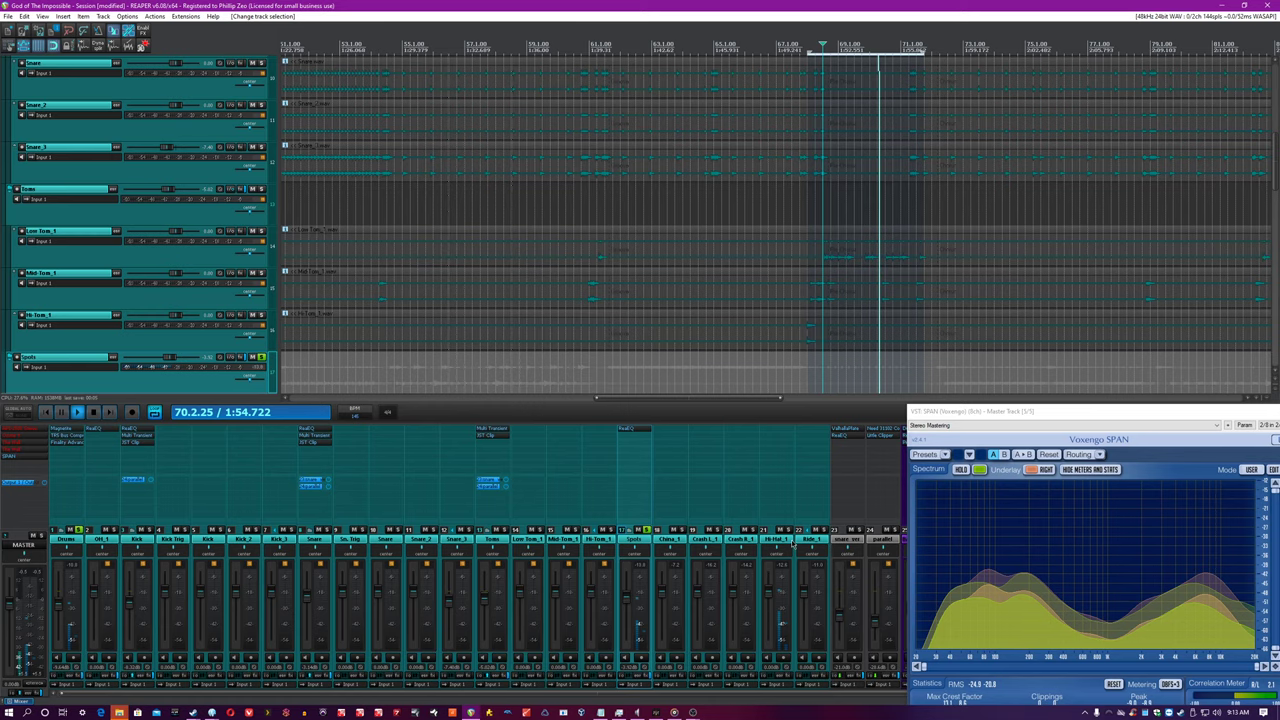
scroll(487, 177, "down", 3)
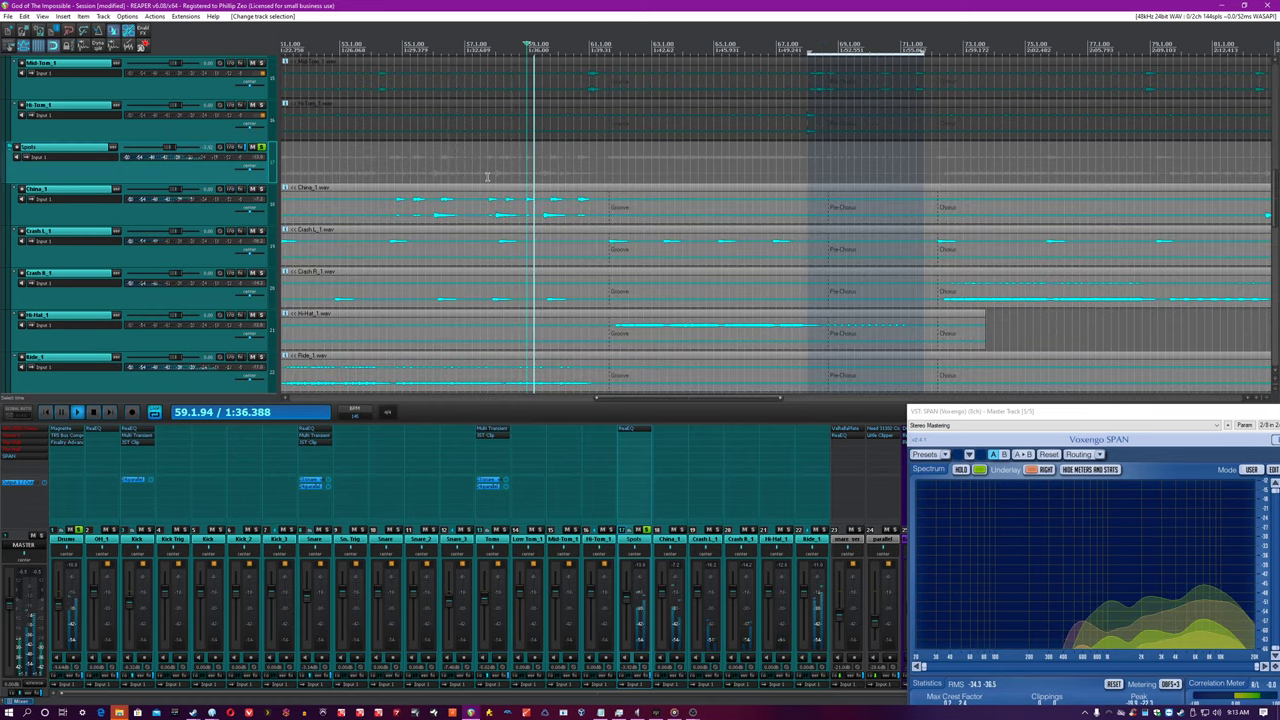
left_click_drag(487, 177, 628, 180)
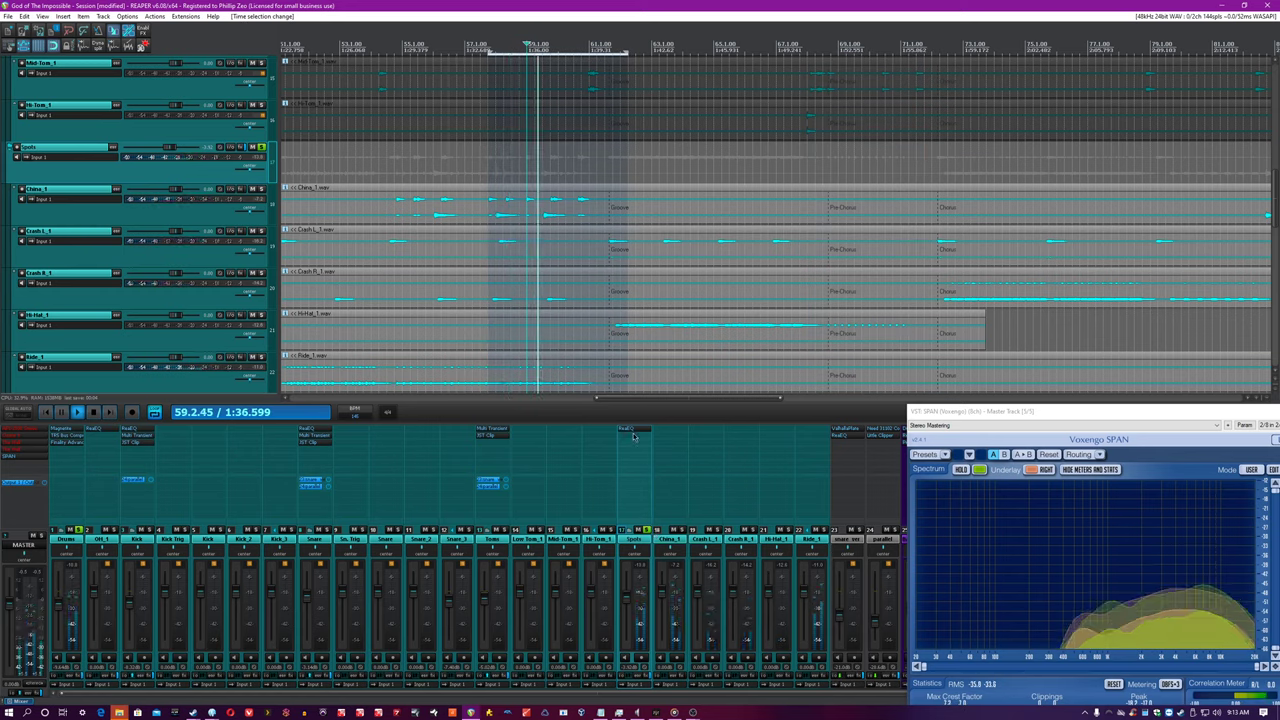
Examine ReaEQ on the Spots folder, compare it bypassed and enabled during playback, clear the Spots solo, and stop playback
left_click(633, 436)
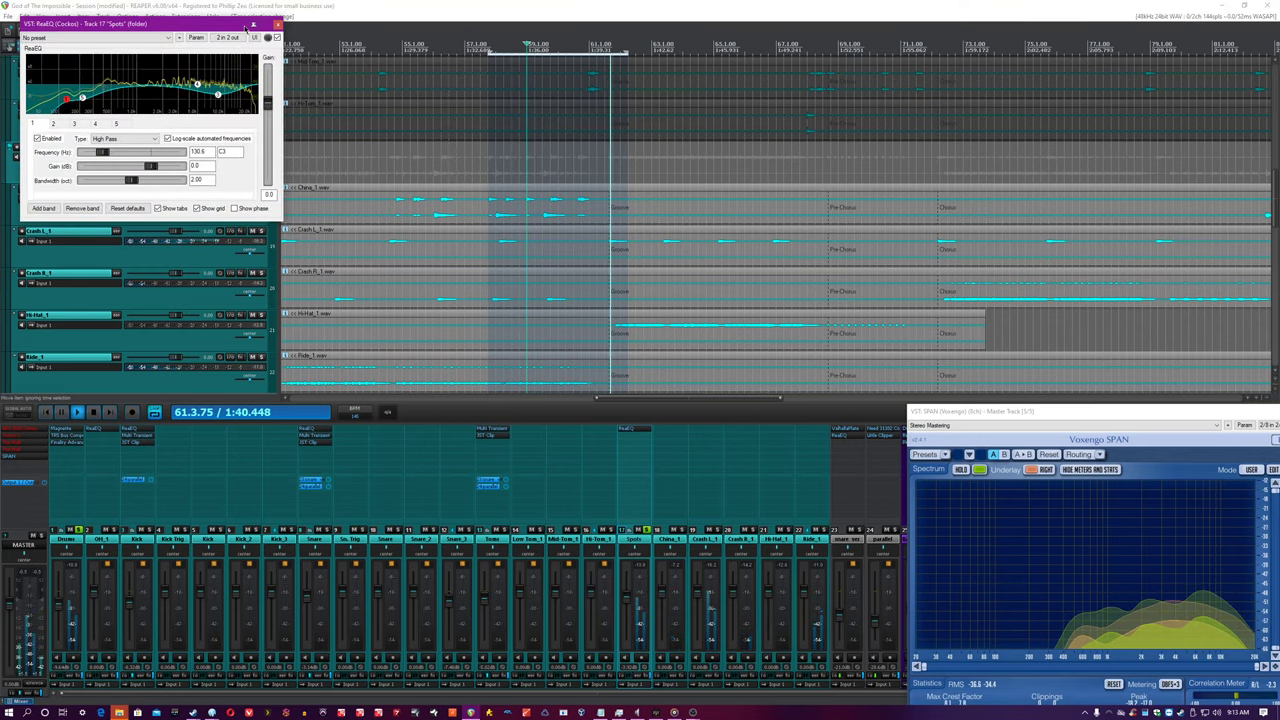
left_click_drag(252, 24, 499, 175)
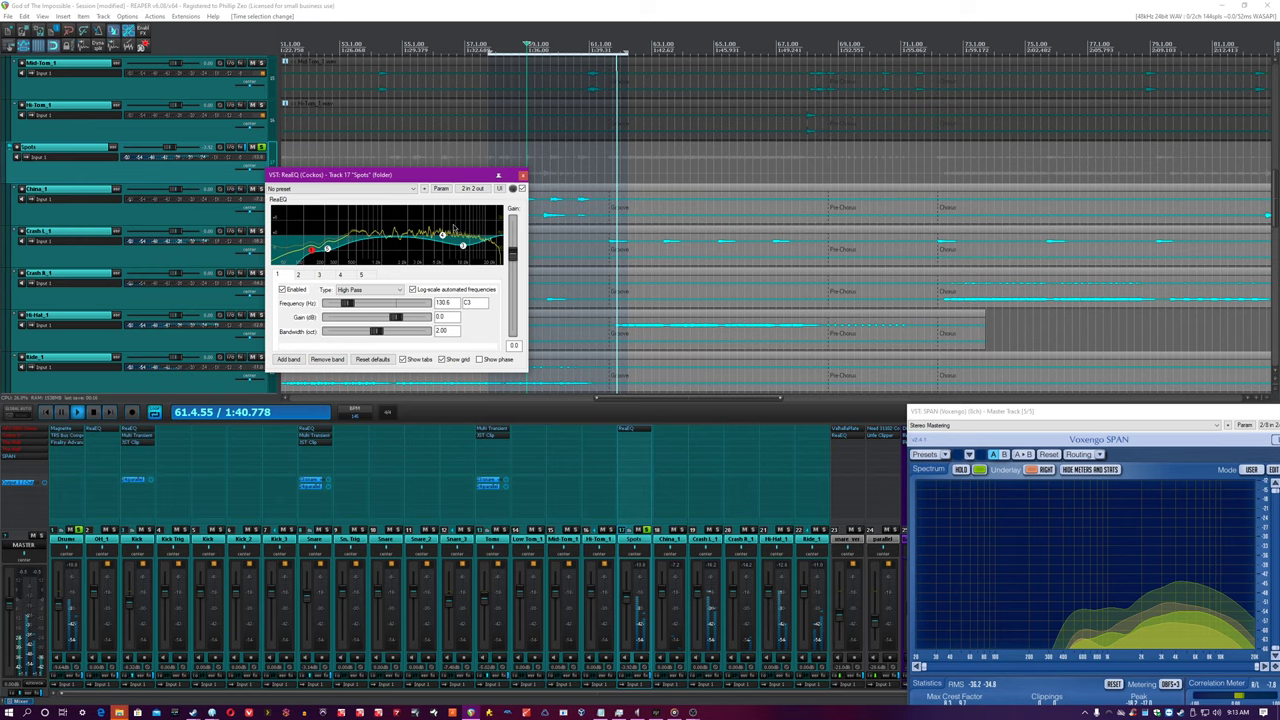
left_click(660, 157)
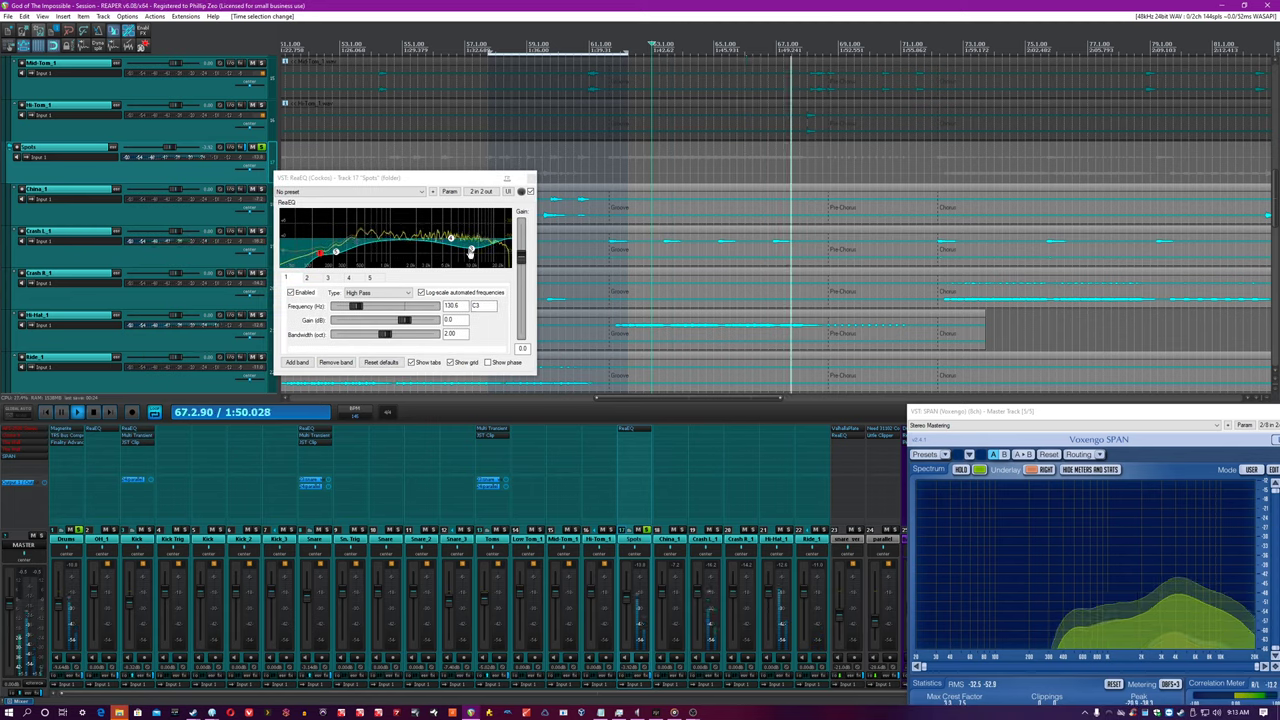
mouse_move(473, 253)
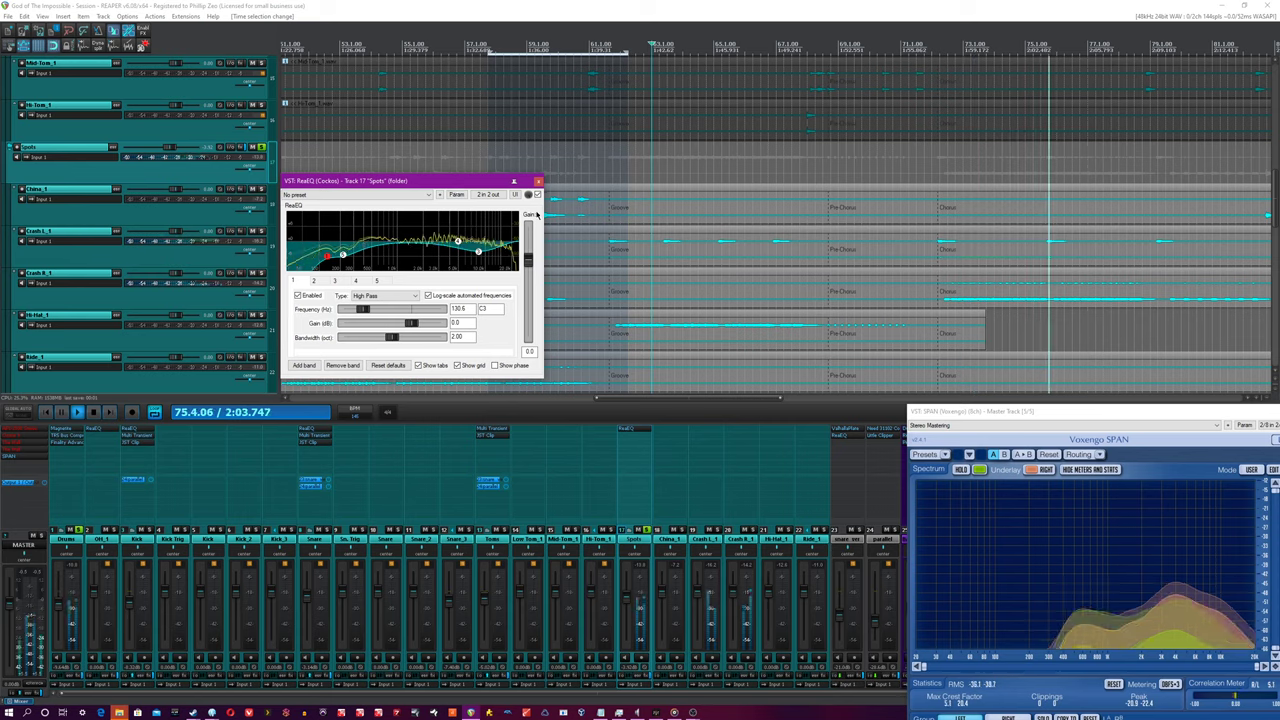
left_click(536, 195)
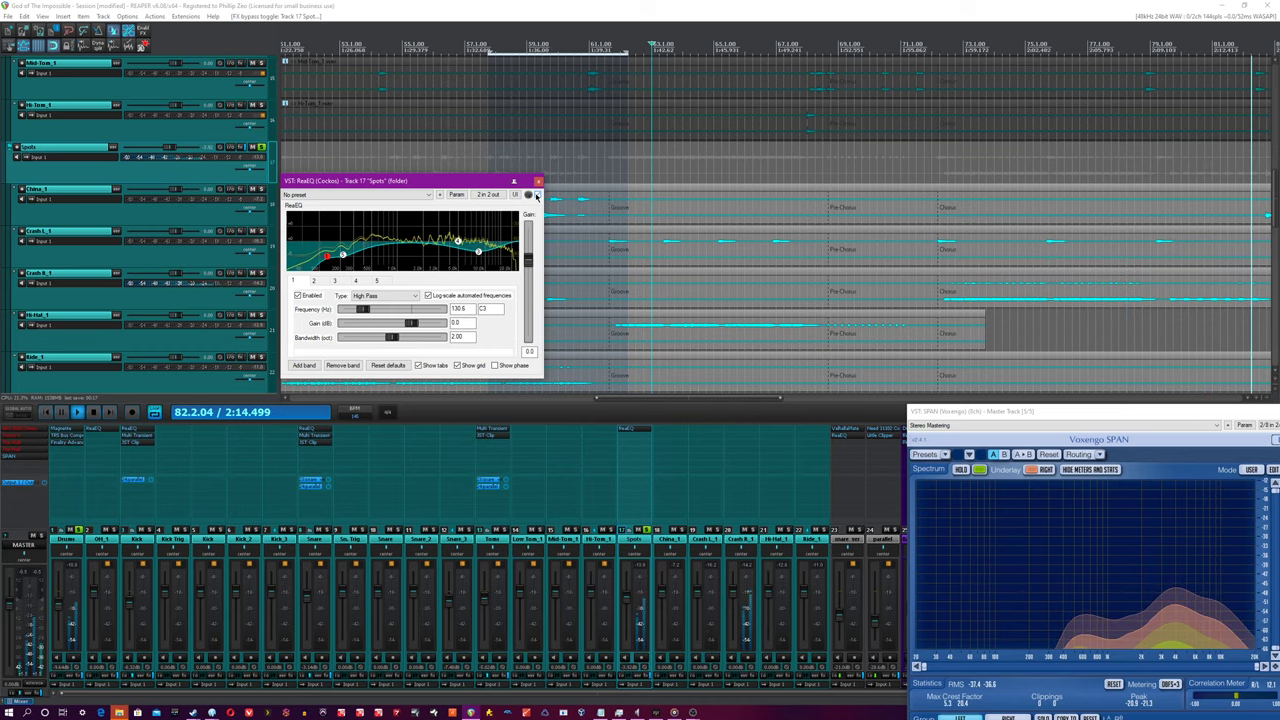
left_click(536, 195)
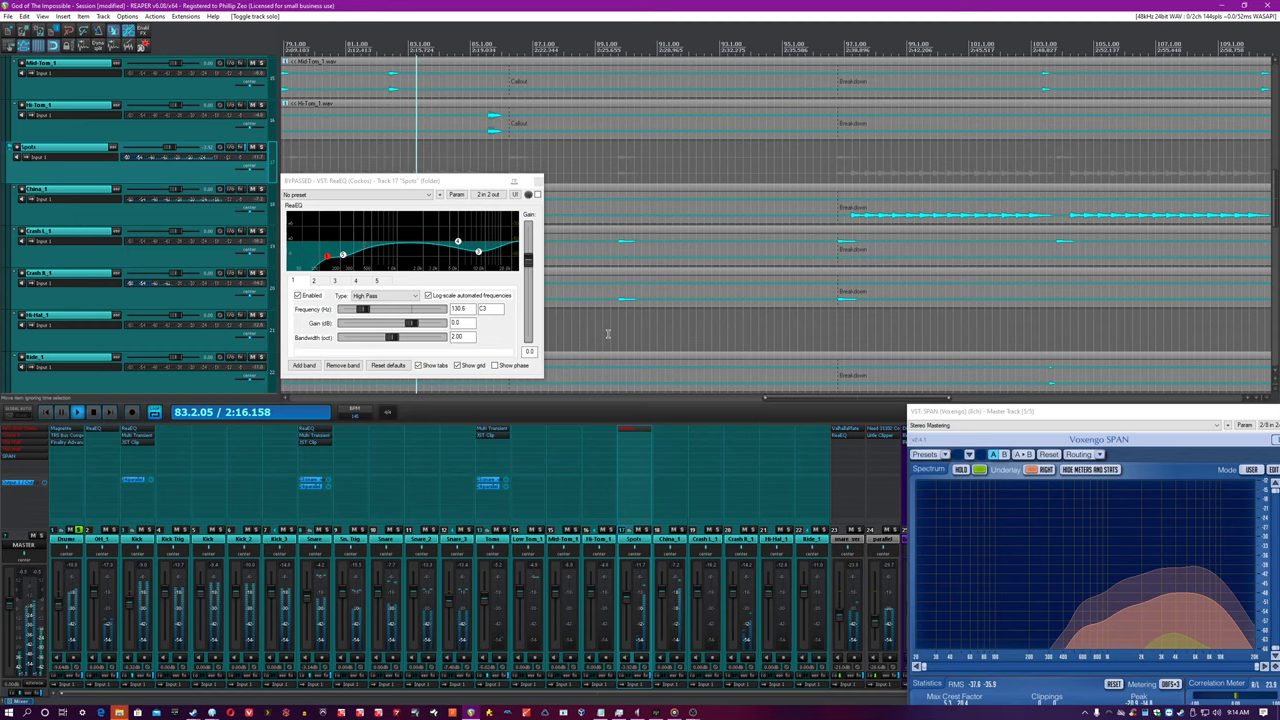
left_click(536, 195)
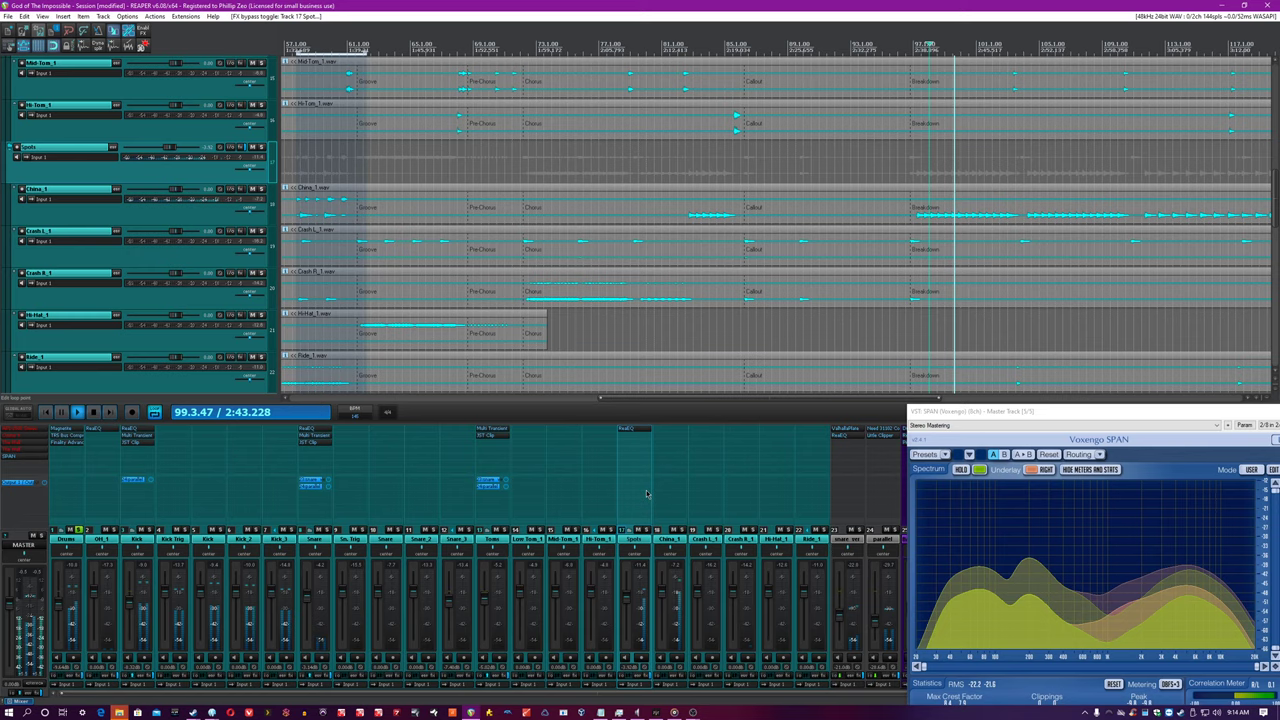
key("space")
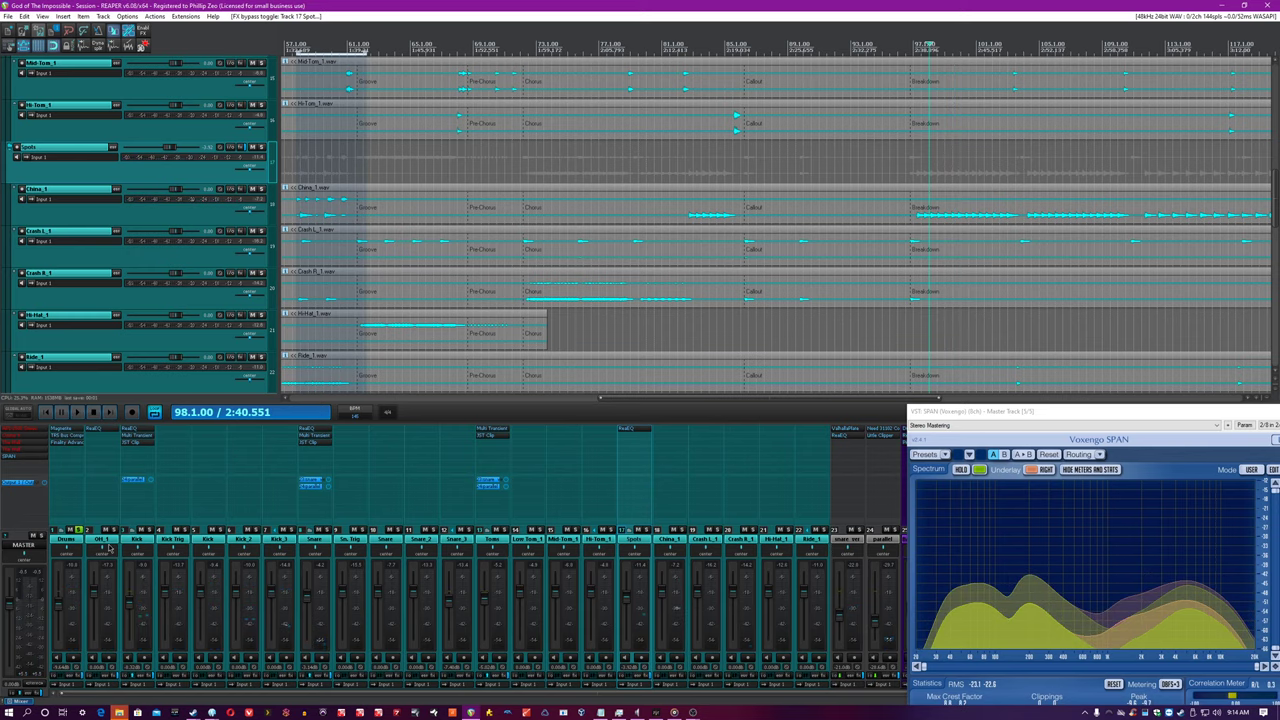
Examine Magnetite in the Drums folder's effects chain, and compare it bypassed and enabled while playing from Verse 1
left_click(110, 548)
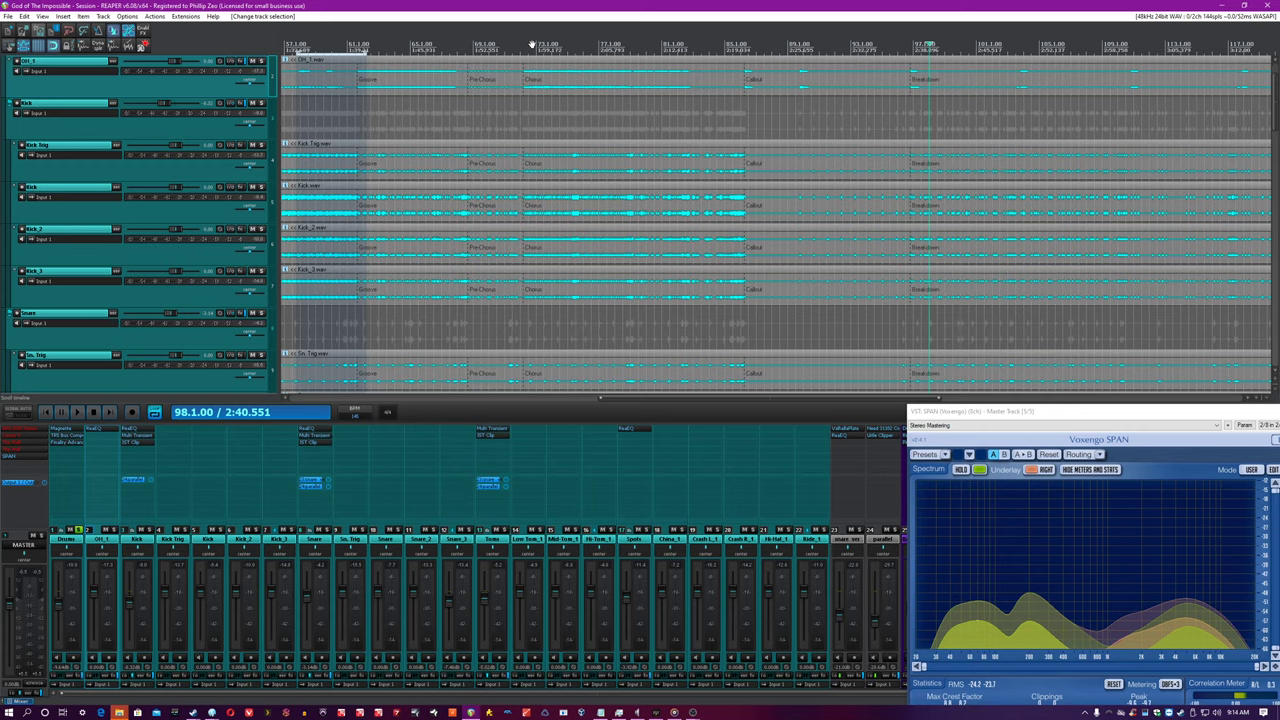
scroll(531, 45, "down", 3)
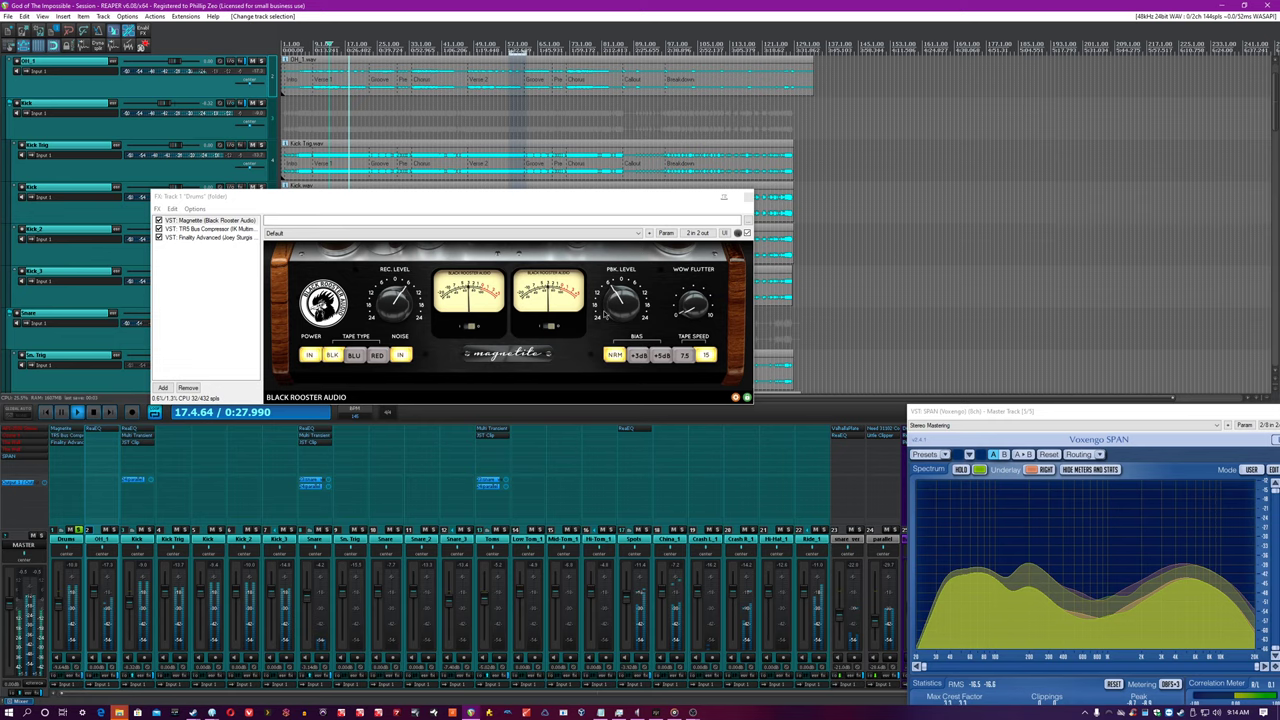
left_click(569, 288)
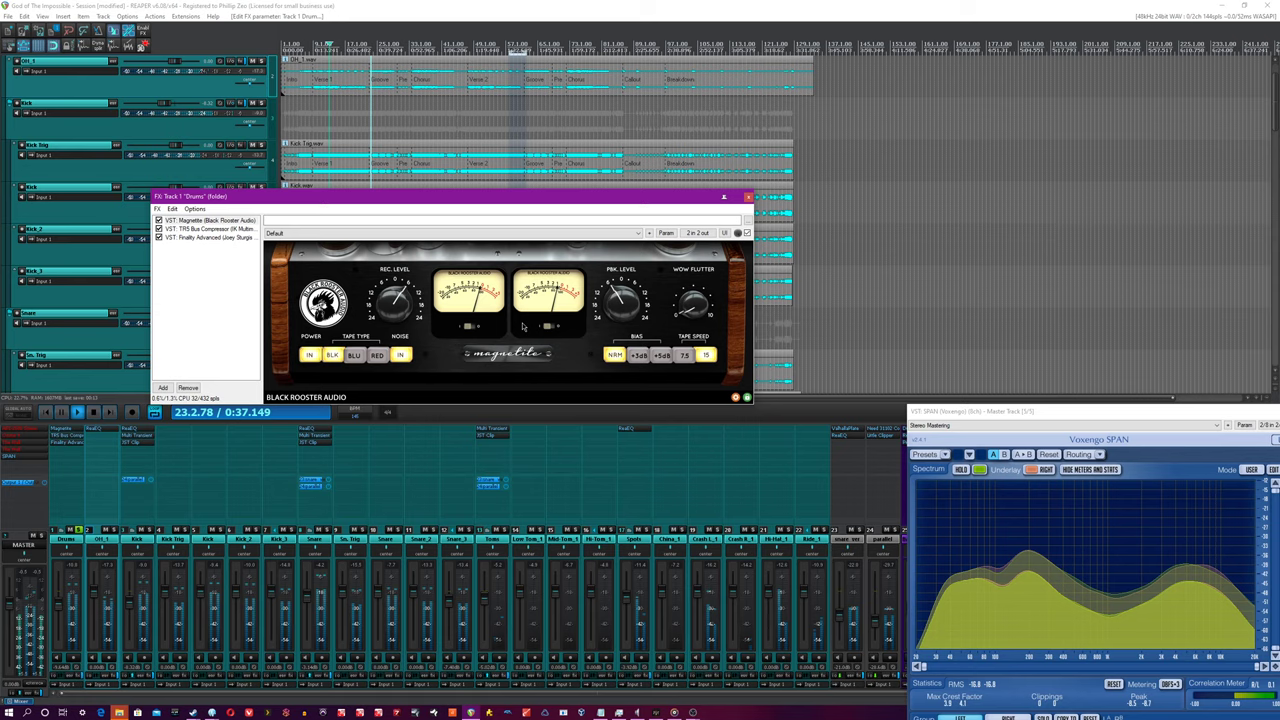
left_click(747, 233)
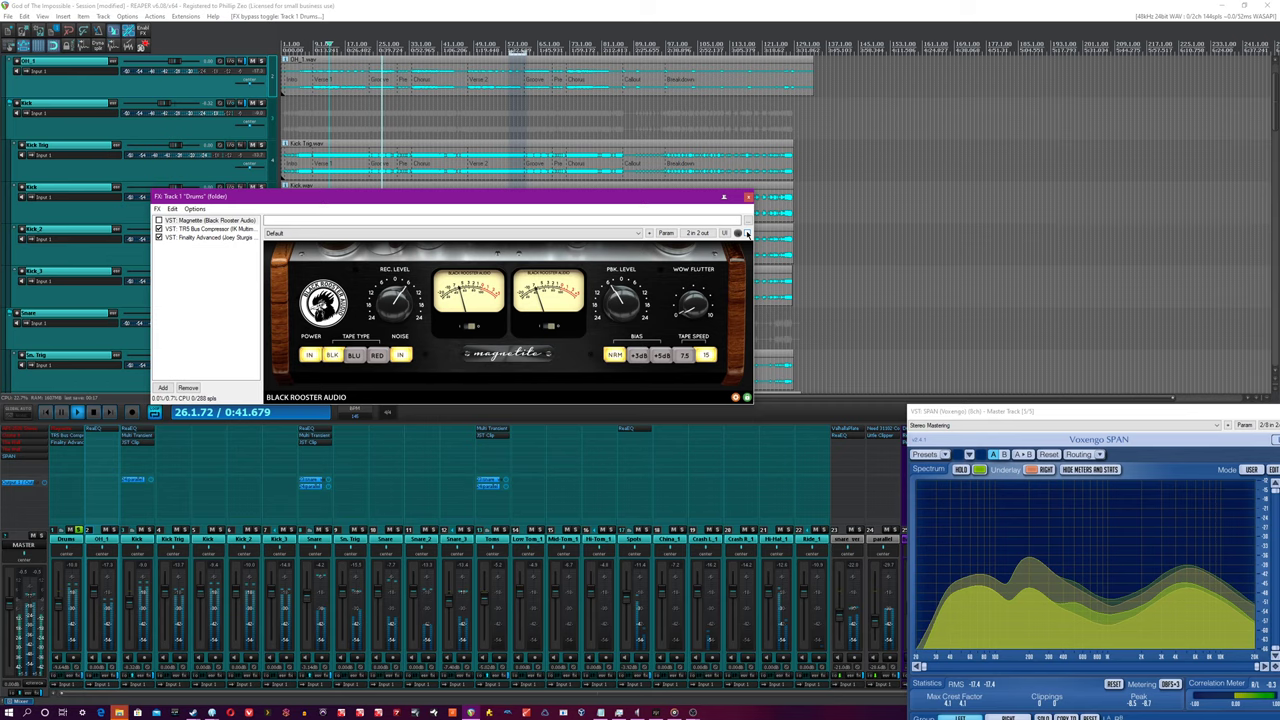
left_click(363, 142)
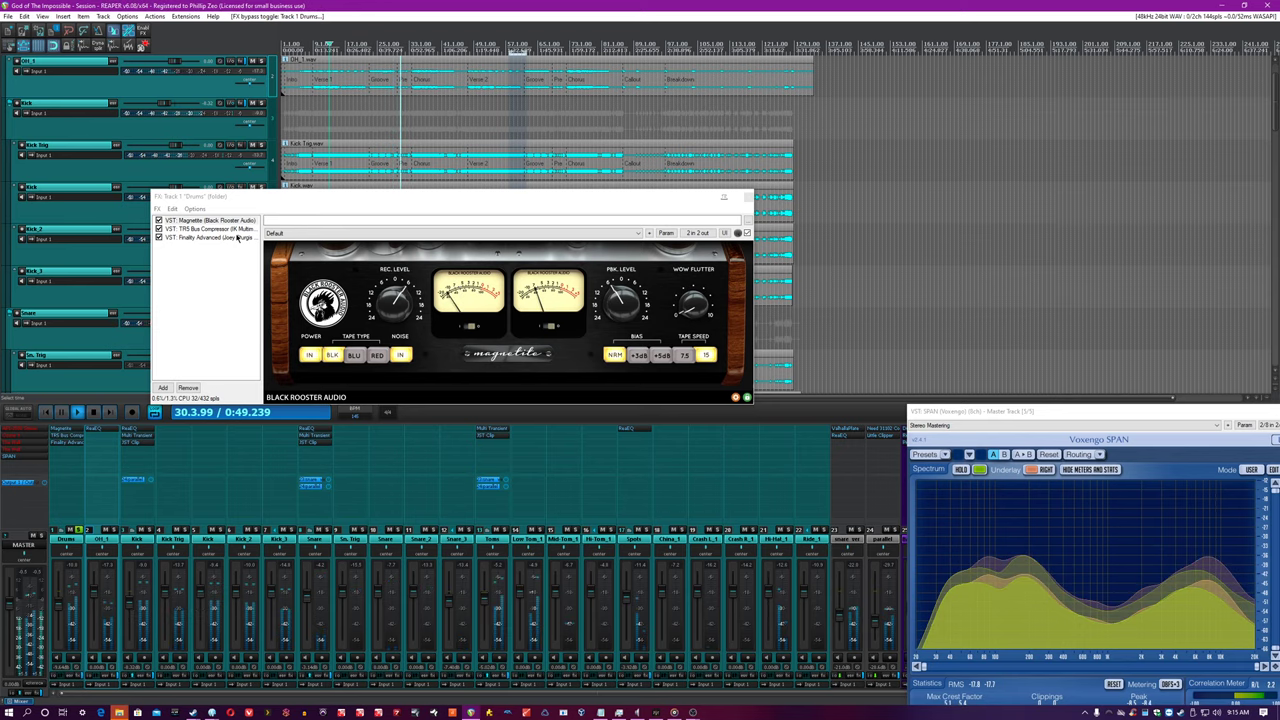
View TR5 Bus Compressor and Finality Advanced on the Drums folder, compare Finality bypassed and enabled, and close the effects window
left_click(215, 229)
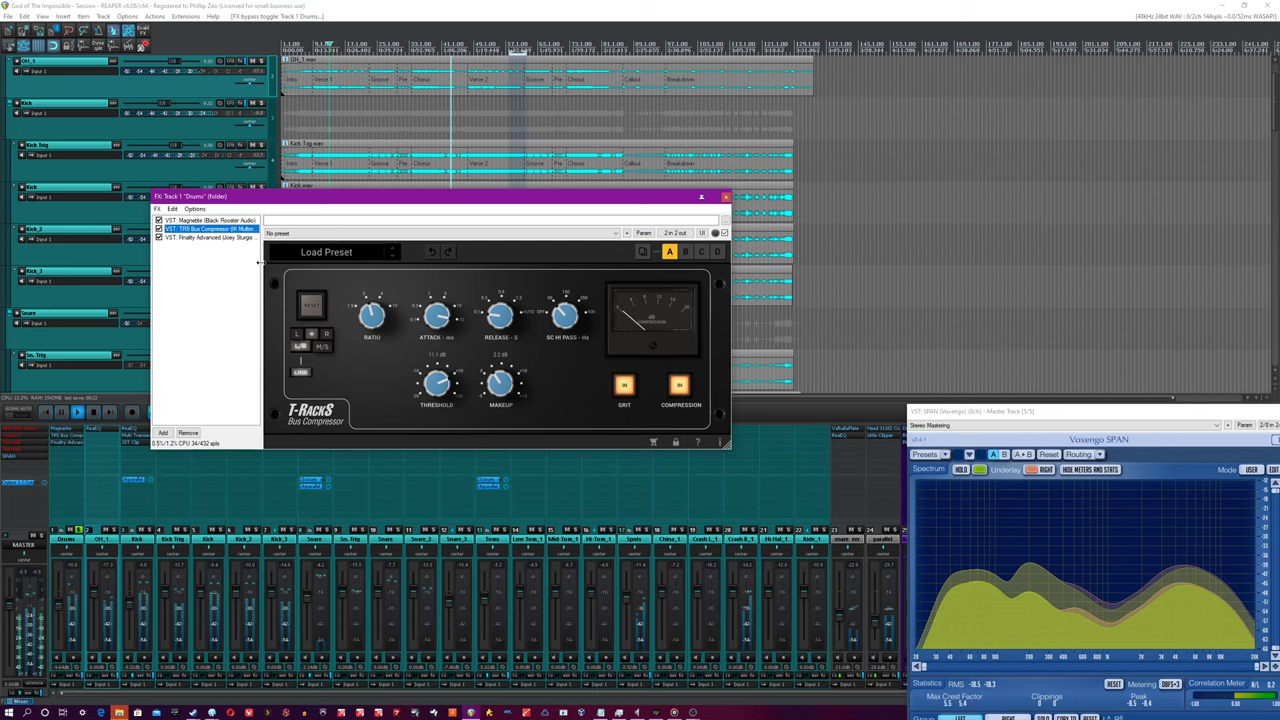
left_click(240, 237)
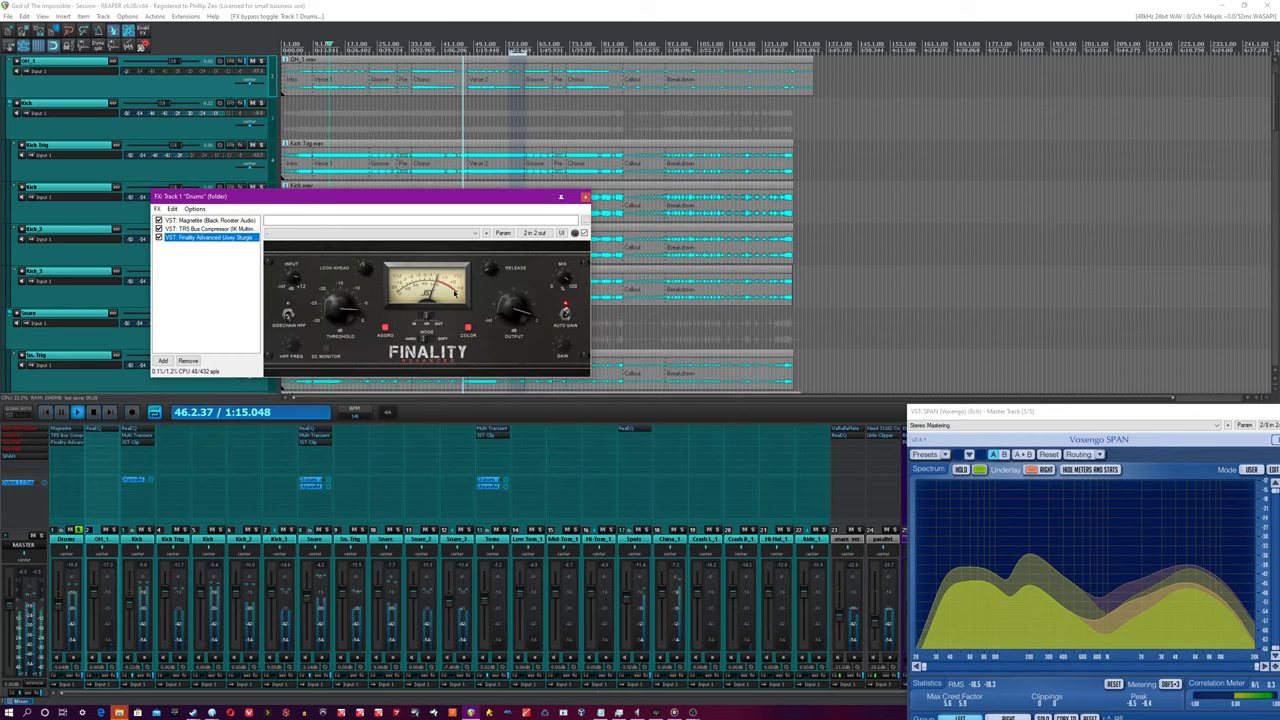
left_click_drag(499, 201, 502, 209)
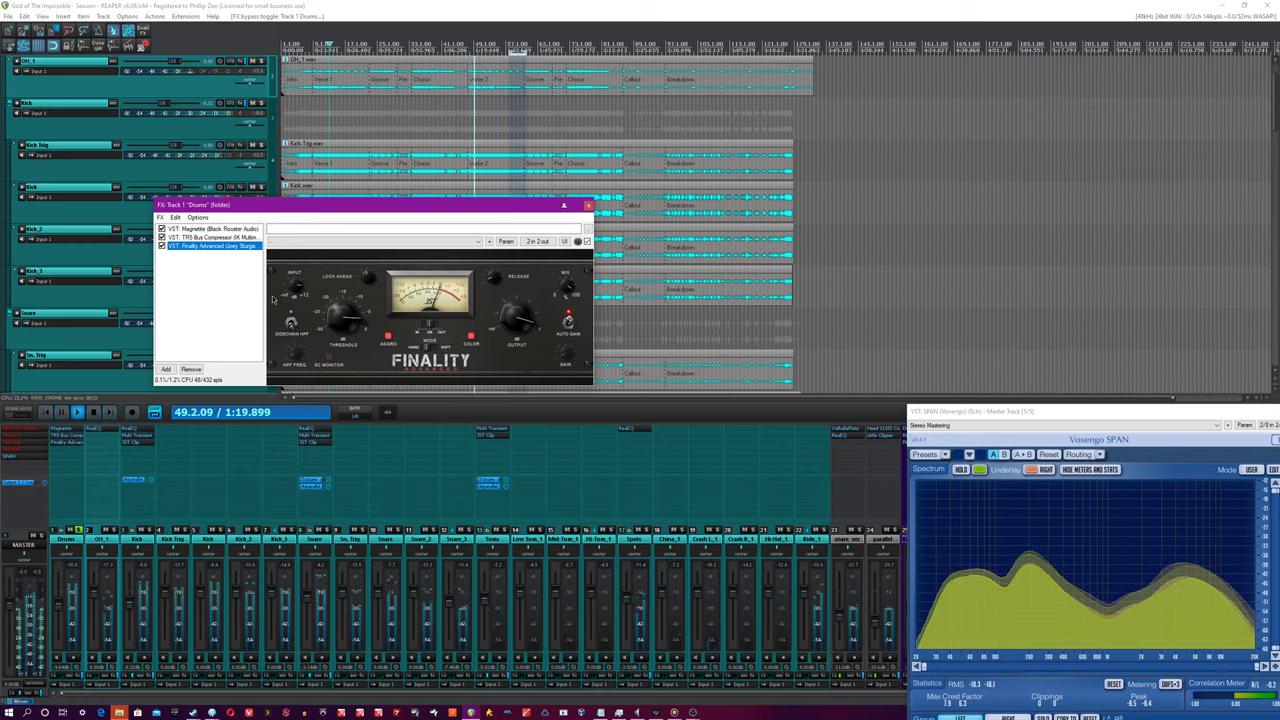
left_click(587, 241)
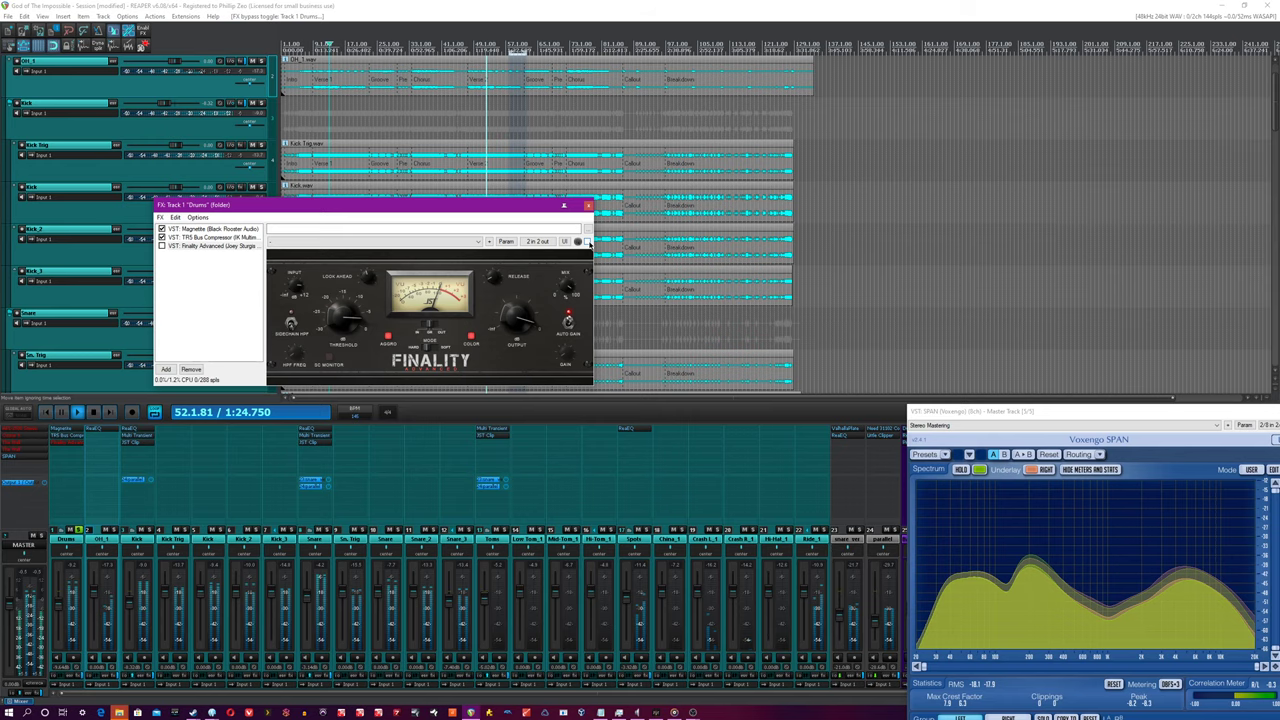
left_click(588, 205)
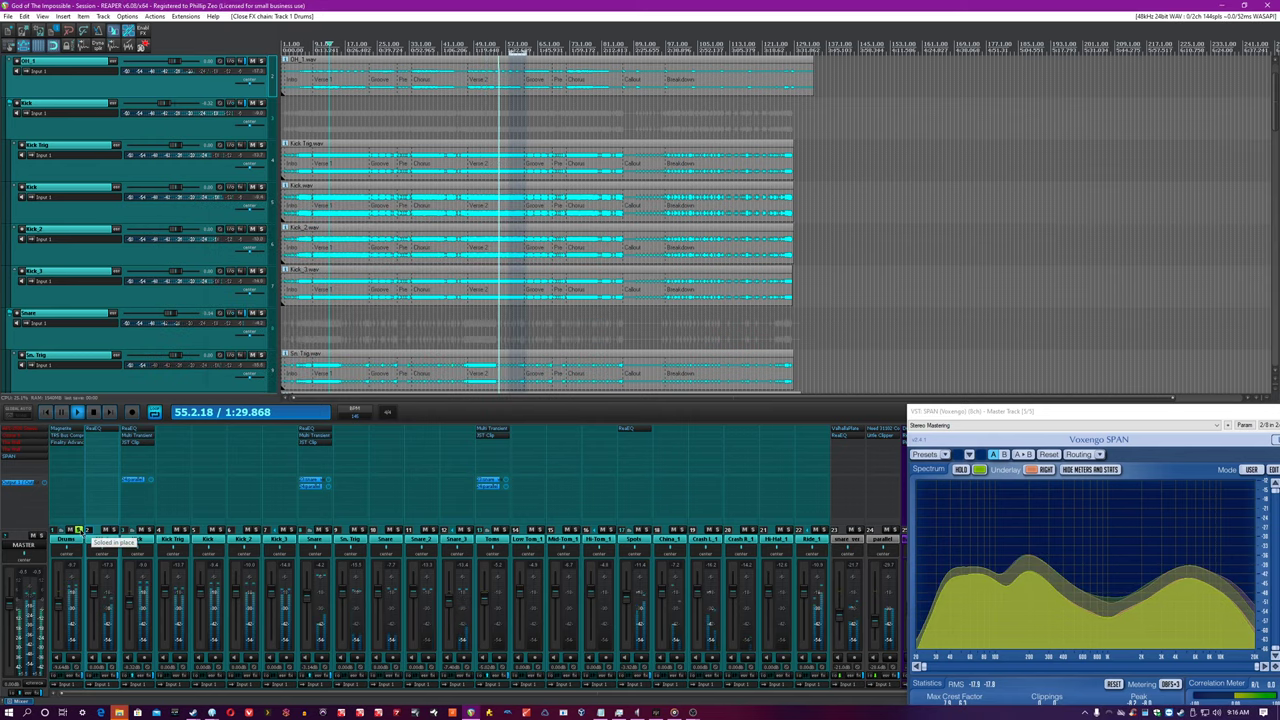
Clear the Drums folder's solo and solo the parallel track instead while looping the passage before the Groove section
left_click(74, 533)
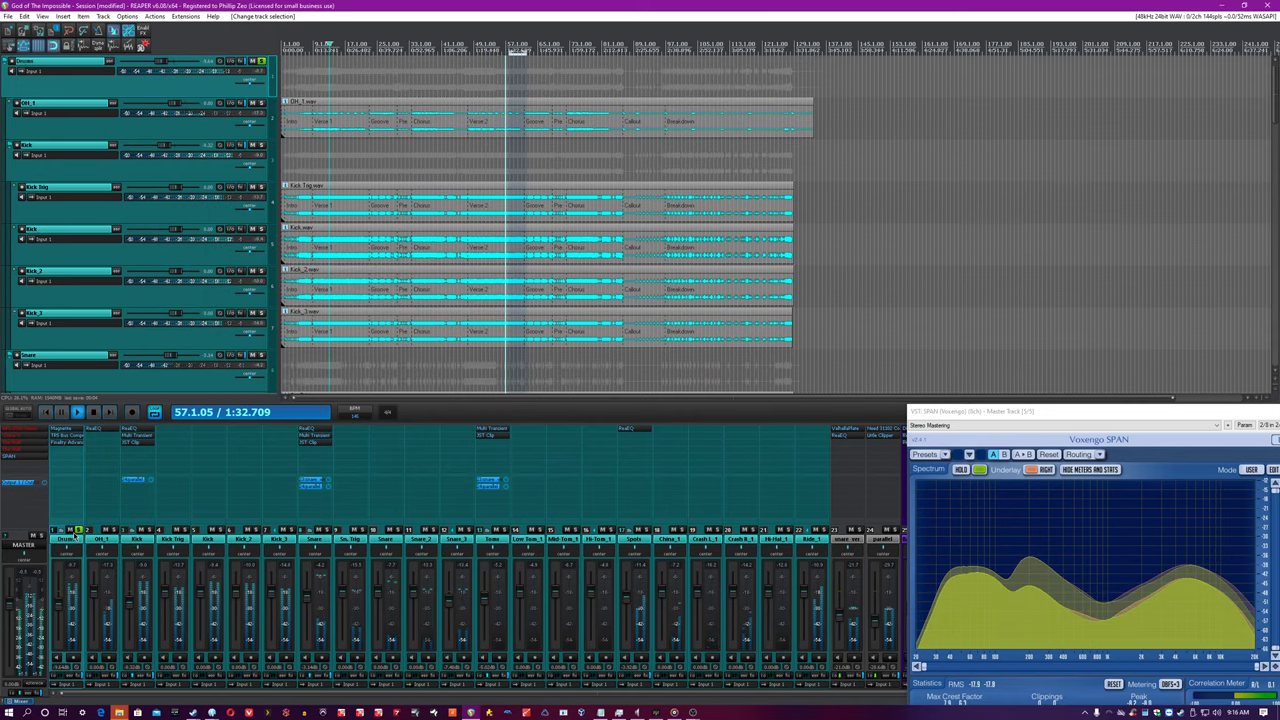
left_click(78, 530)
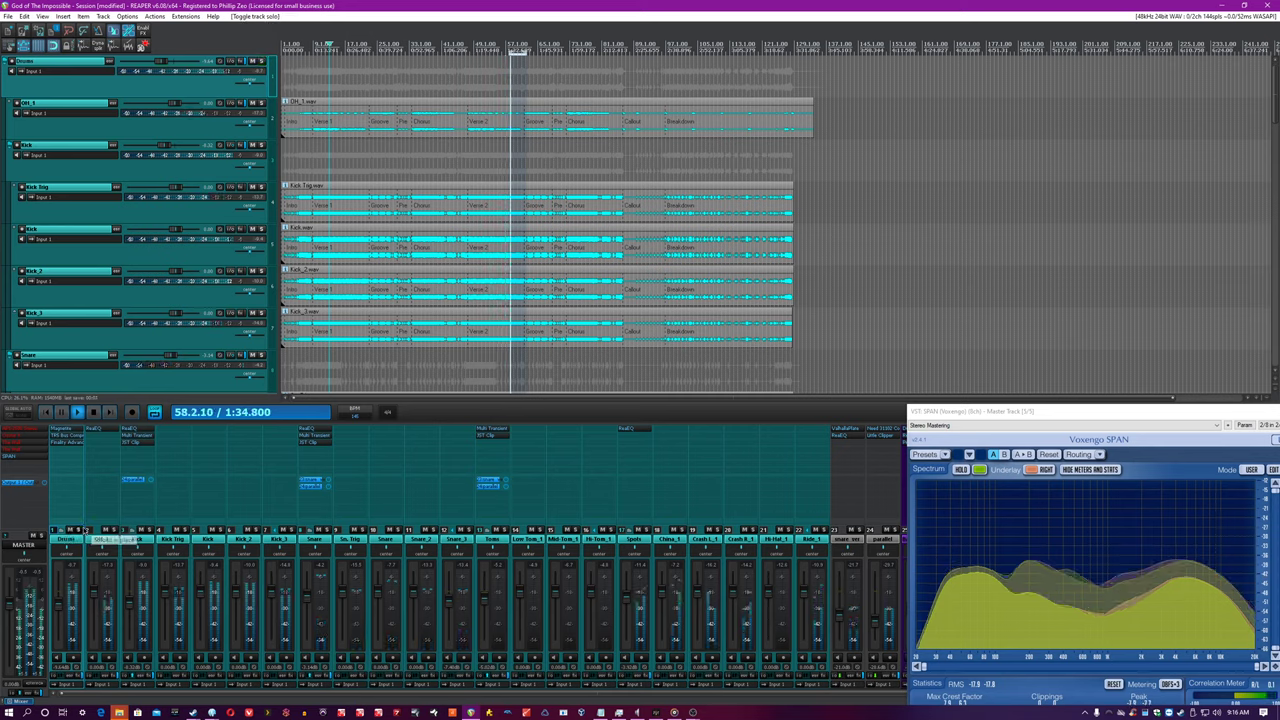
key("alt+d")
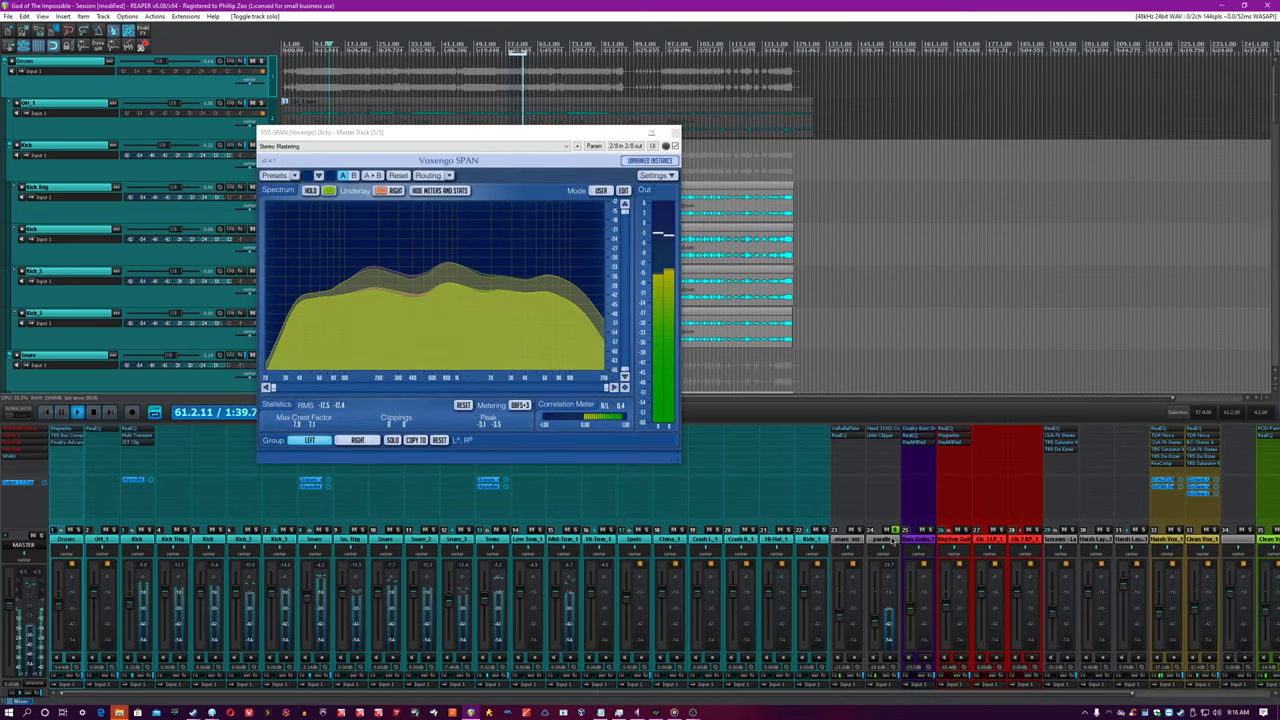
left_click(889, 540)
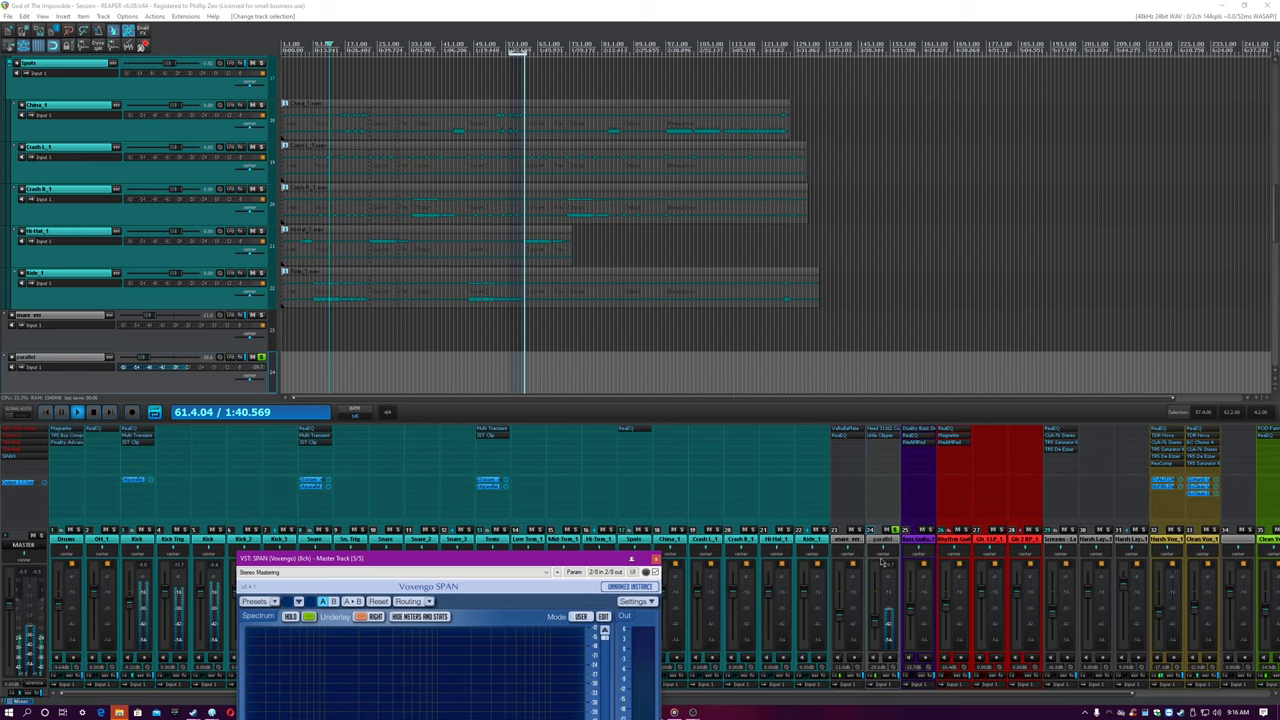
Examine the Need 31102 Console EQ on the parallel track, and compare it bypassed and enabled
left_click(878, 424)
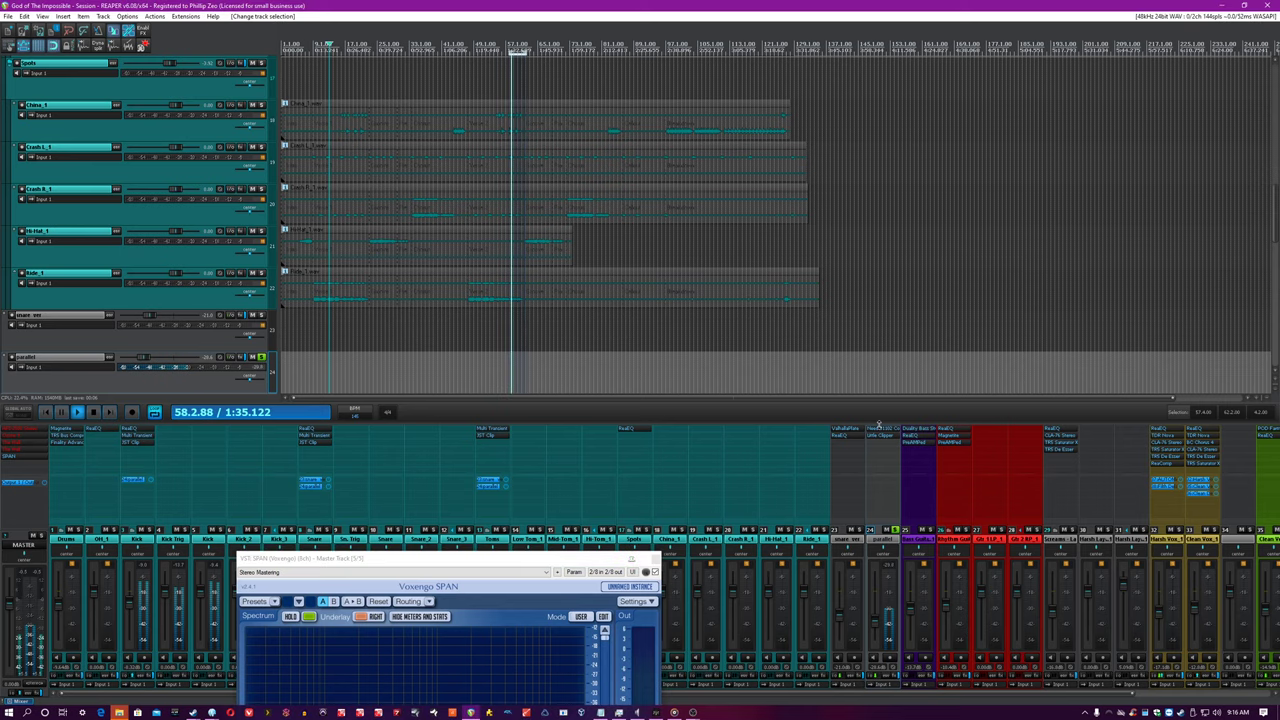
left_click(879, 428)
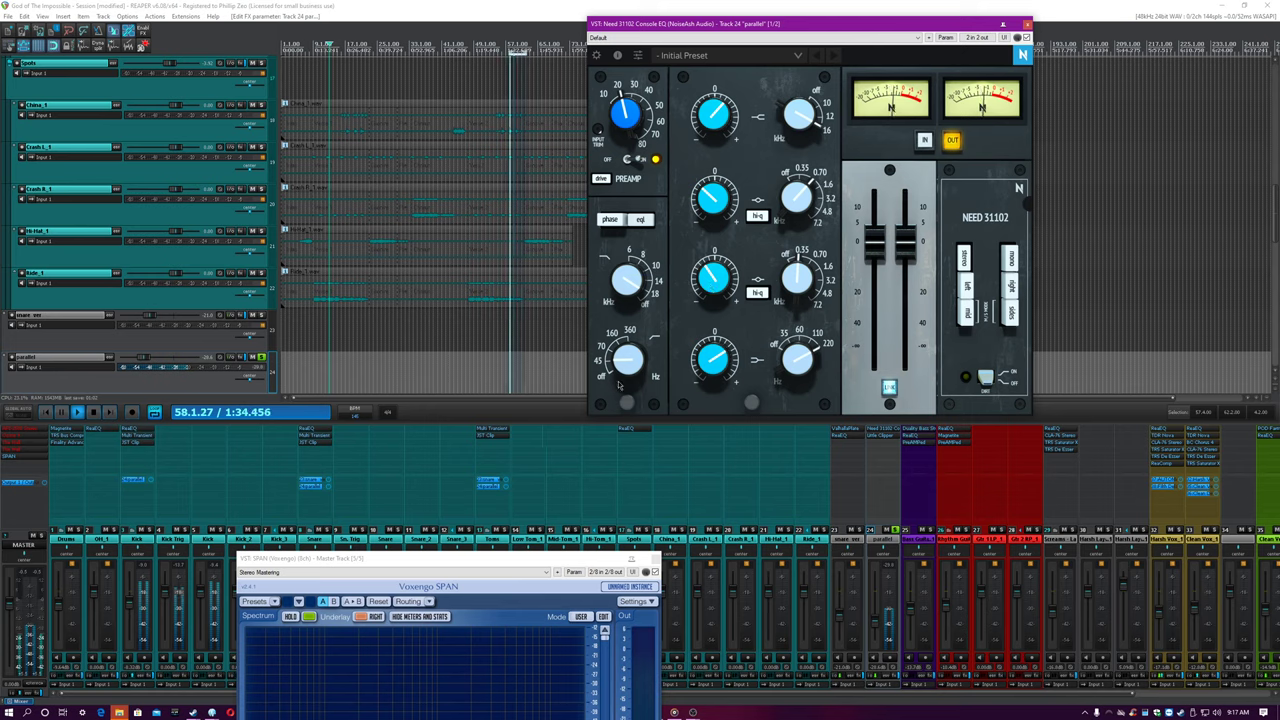
left_click(1024, 38)
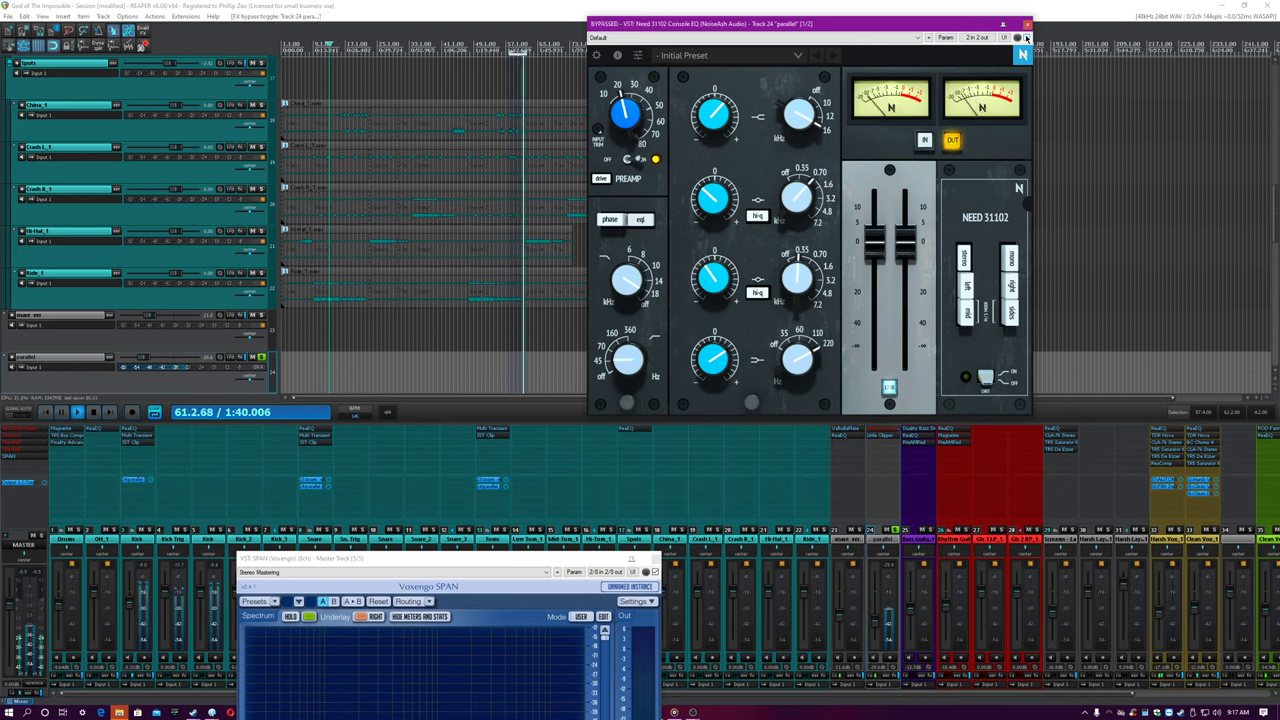
left_click(1026, 38)
View the Little Clipper settings on the parallel track, close the window, and toggle its bypass to compare the sound
left_click(621, 4)
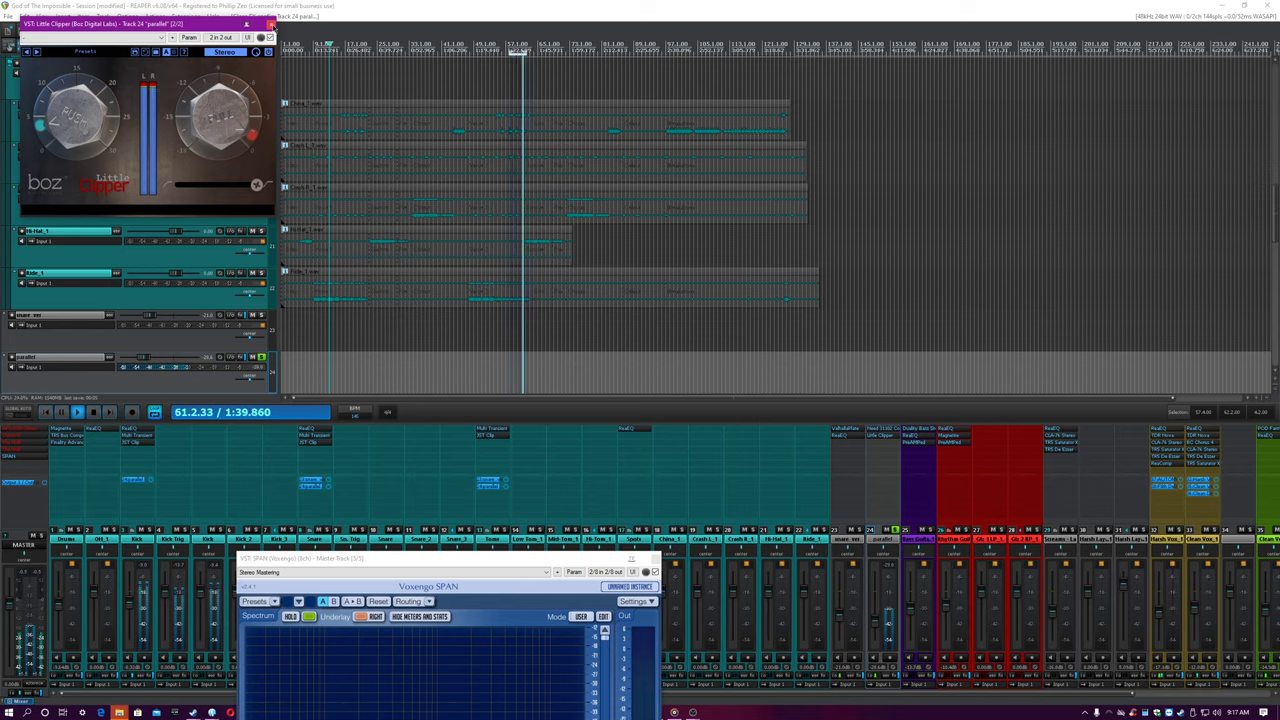
left_click(271, 23)
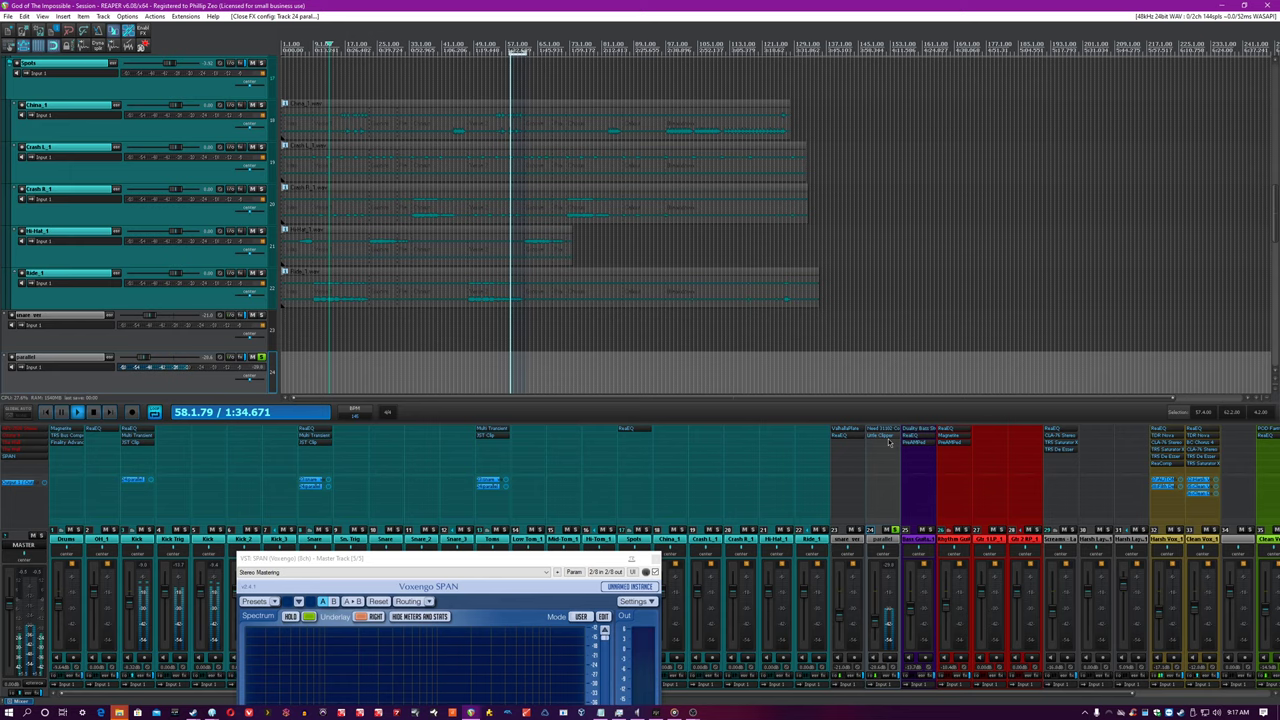
left_click(888, 441, "ctrl")
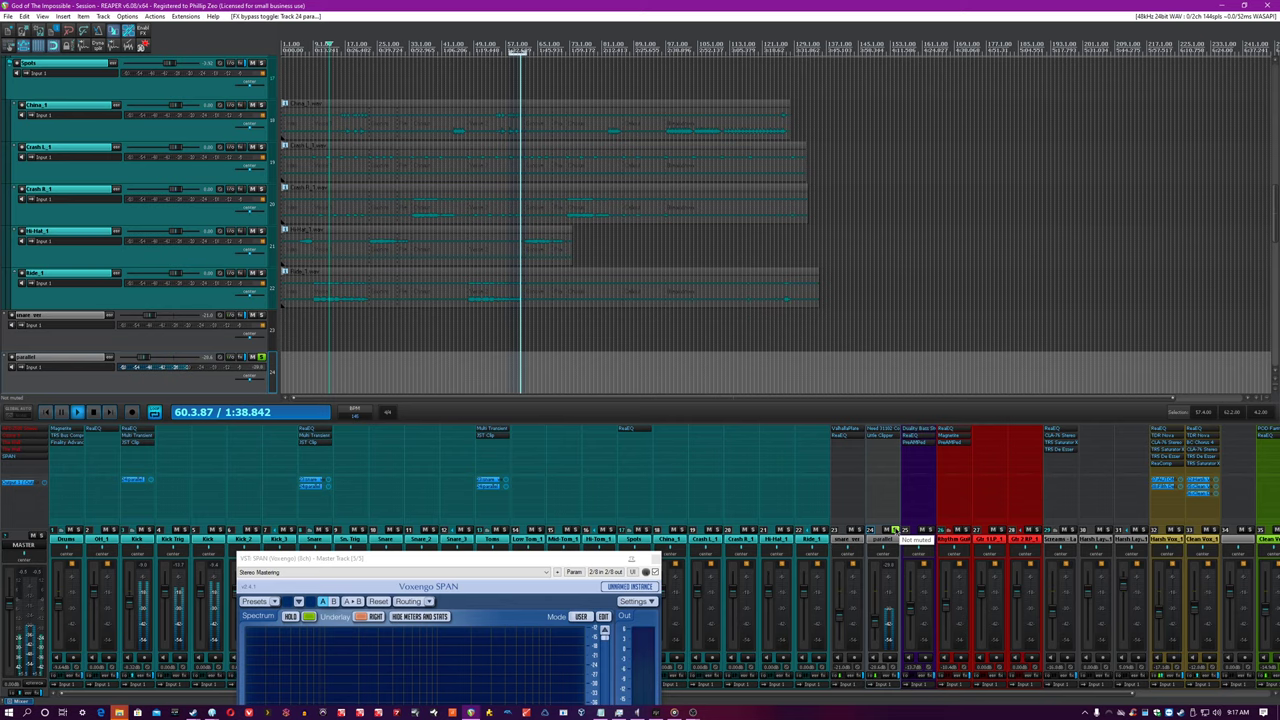
Clear the parallel track's solo, compare the full mix with that track muted and unmuted, and stop playback
left_click(891, 531)
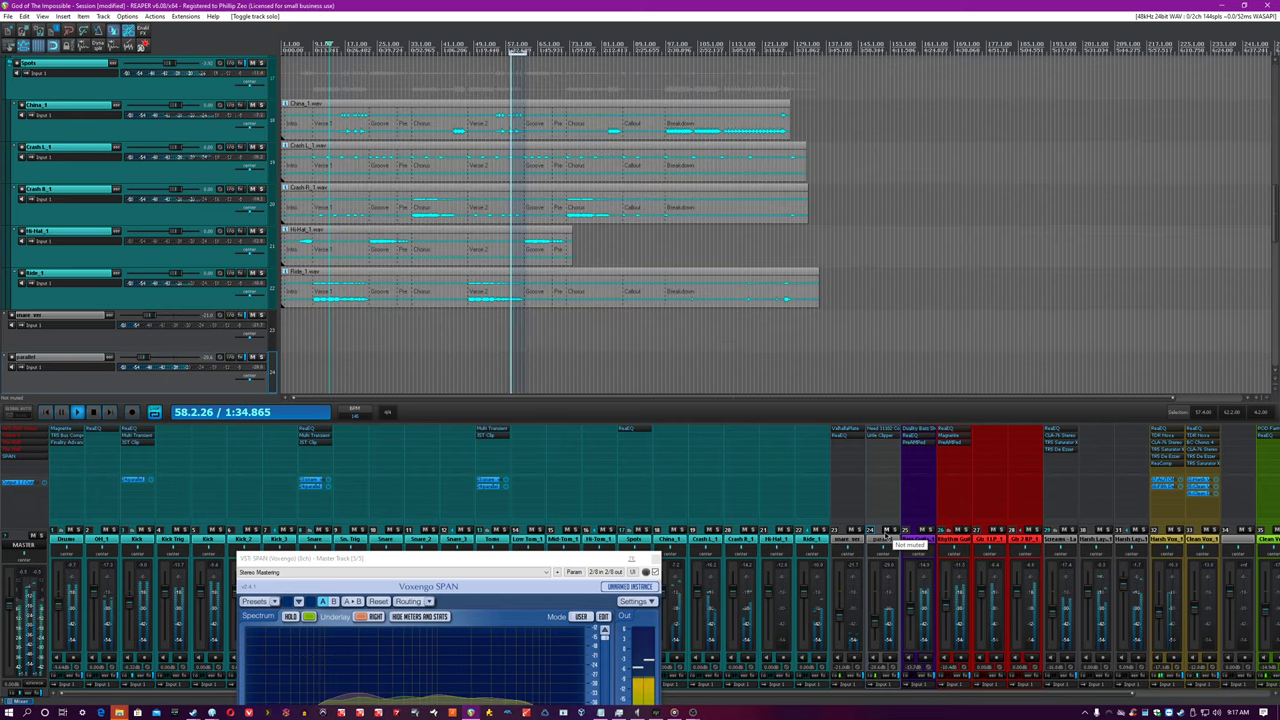
left_click(887, 531)
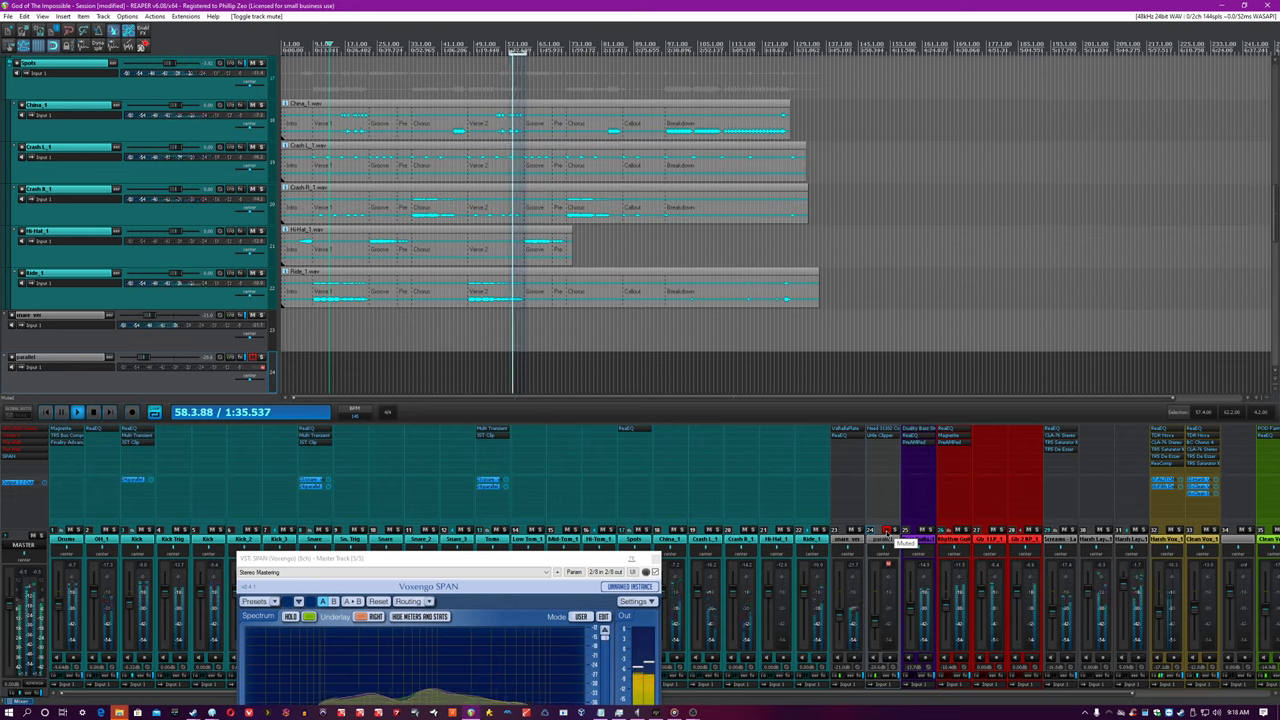
left_click(918, 538)
key("space")
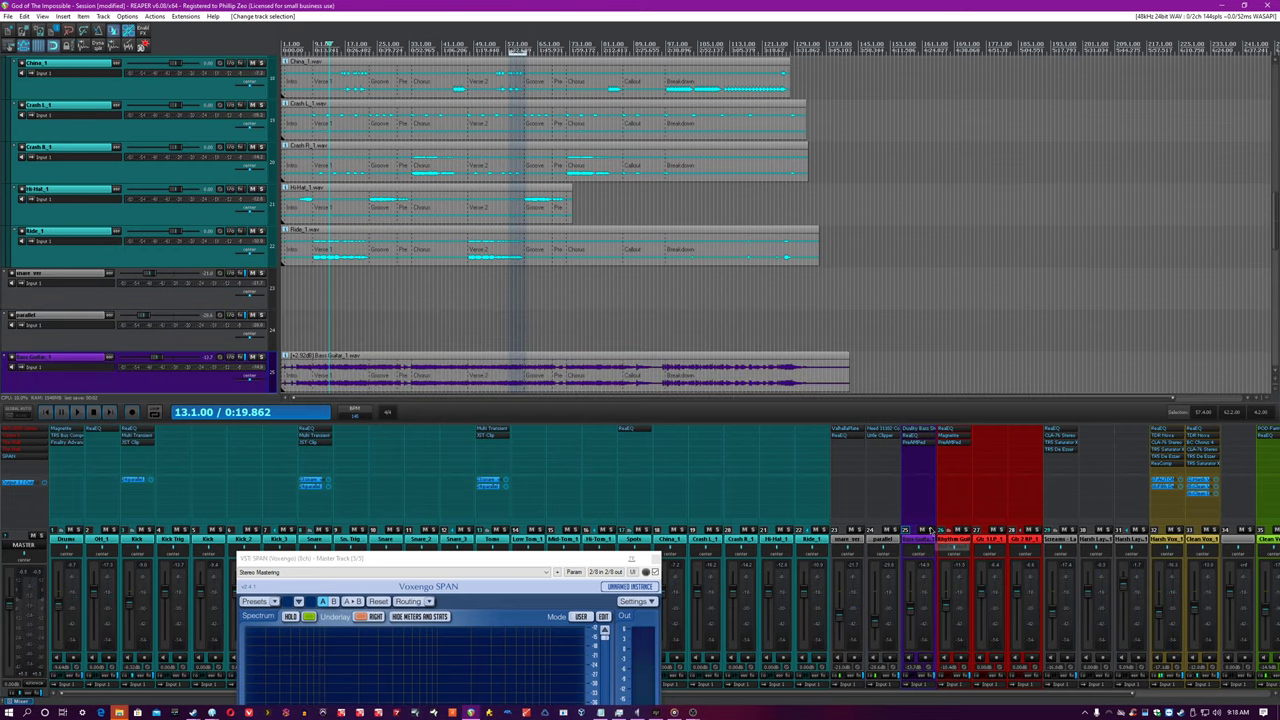
Solo and play the Bass Guitar_1 track, and examine the Bass Drive settings in its Duality Bass Studio effect
left_click(930, 530)
key("space")
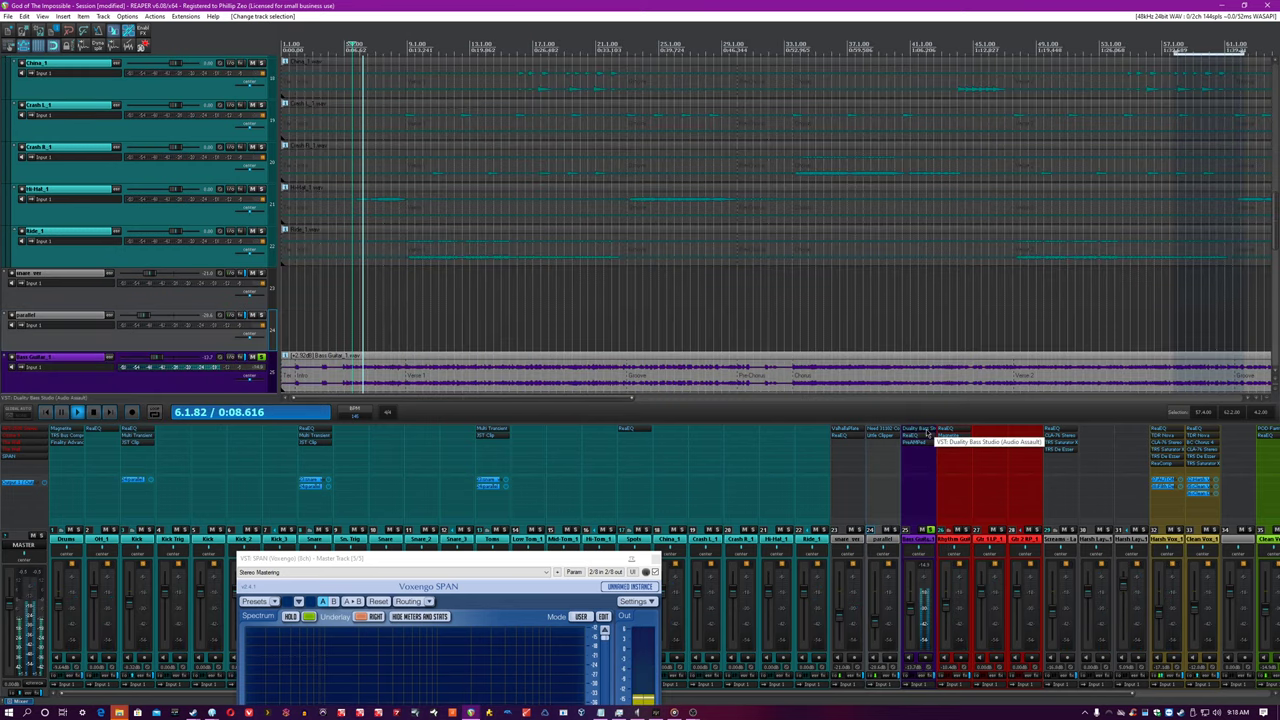
left_click(928, 433)
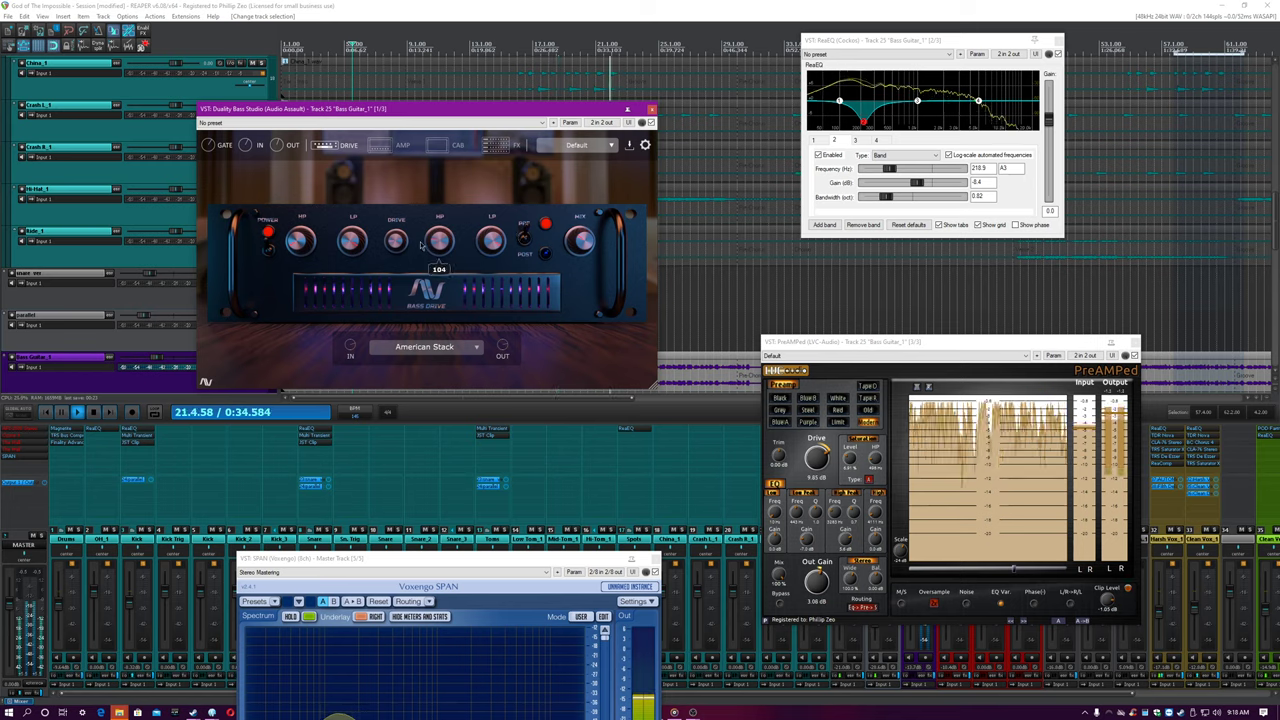
mouse_move(299, 242)
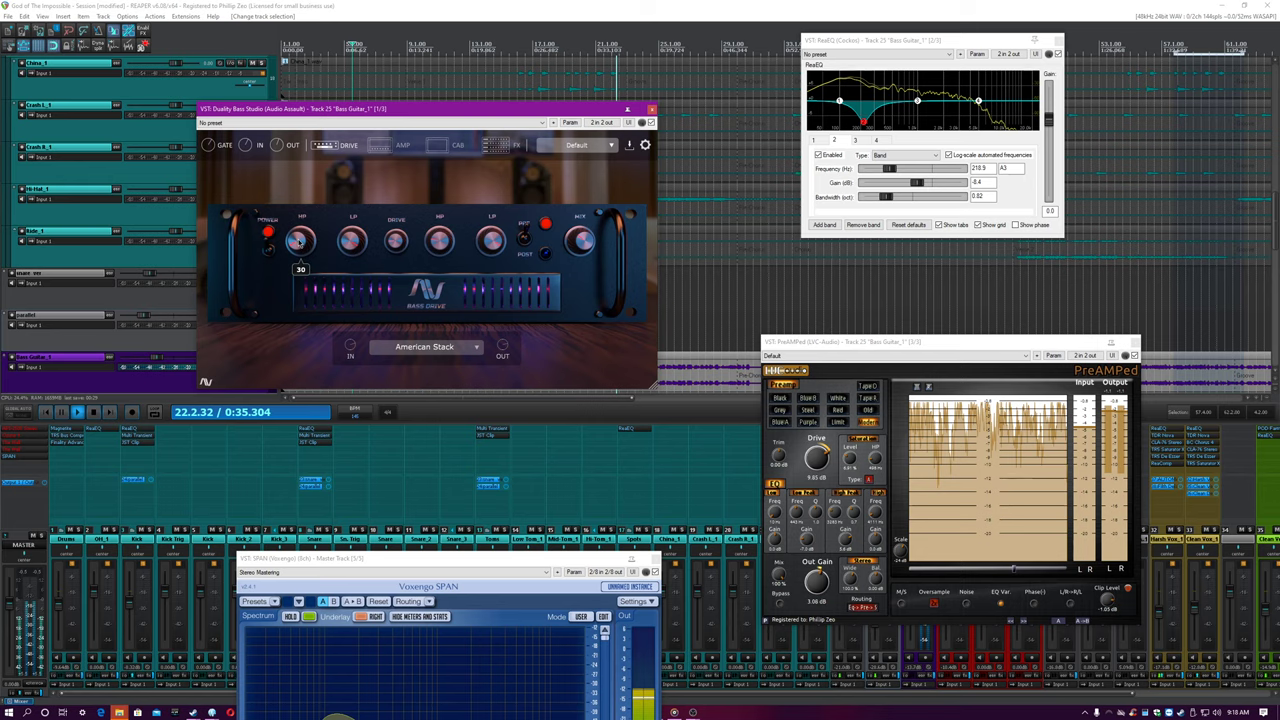
mouse_move(396, 242)
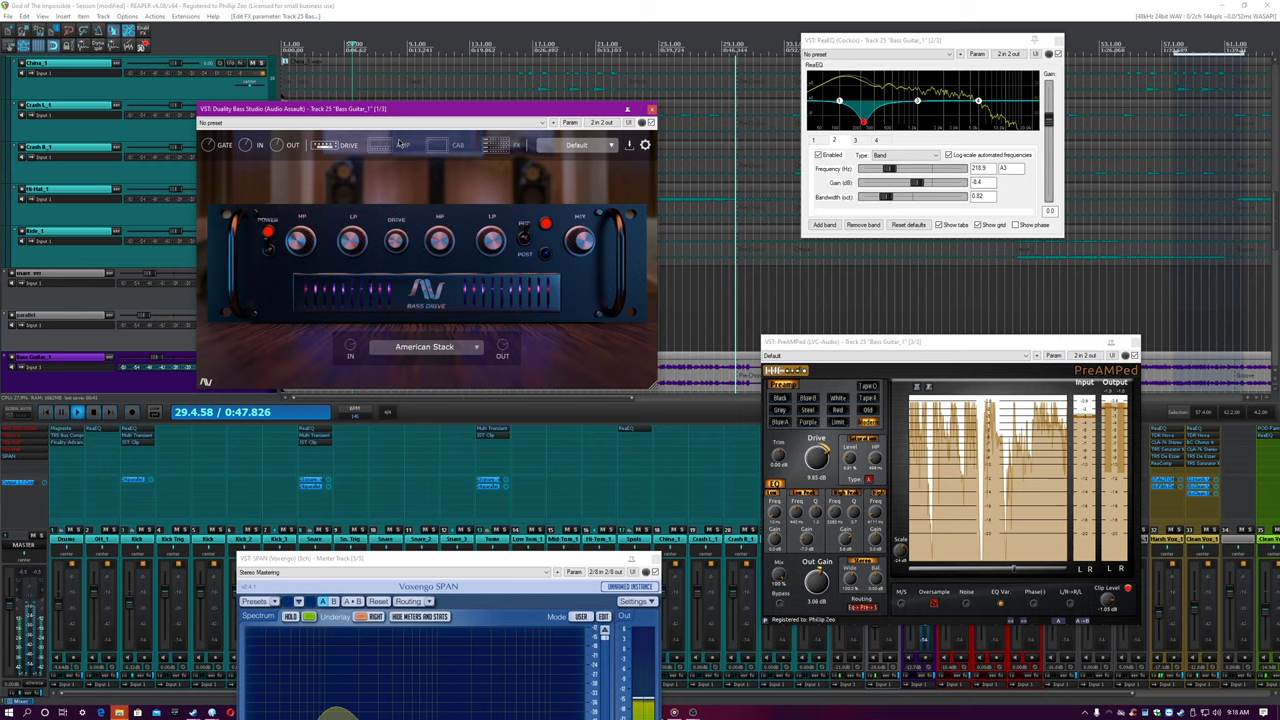
Examine the amp, cabinet and FX sections of the bass track's Duality Bass Studio, and compare the effect bypassed and enabled
left_click(398, 143)
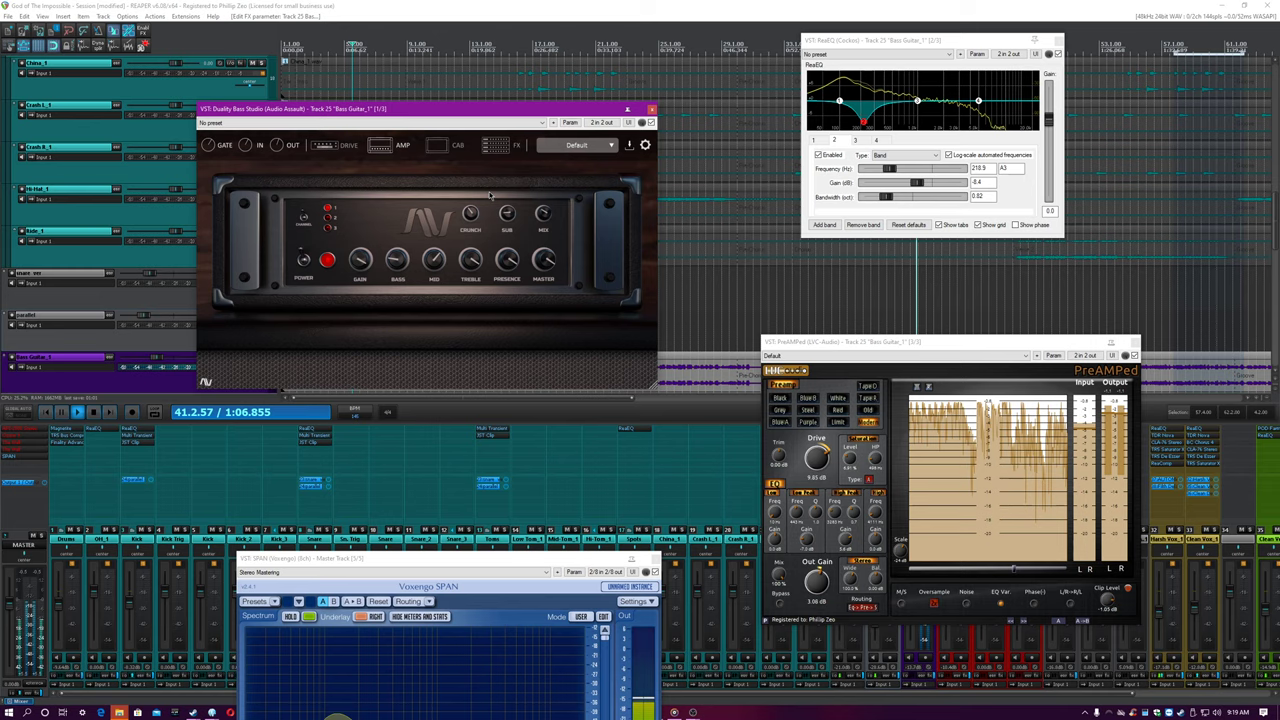
mouse_move(367, 273)
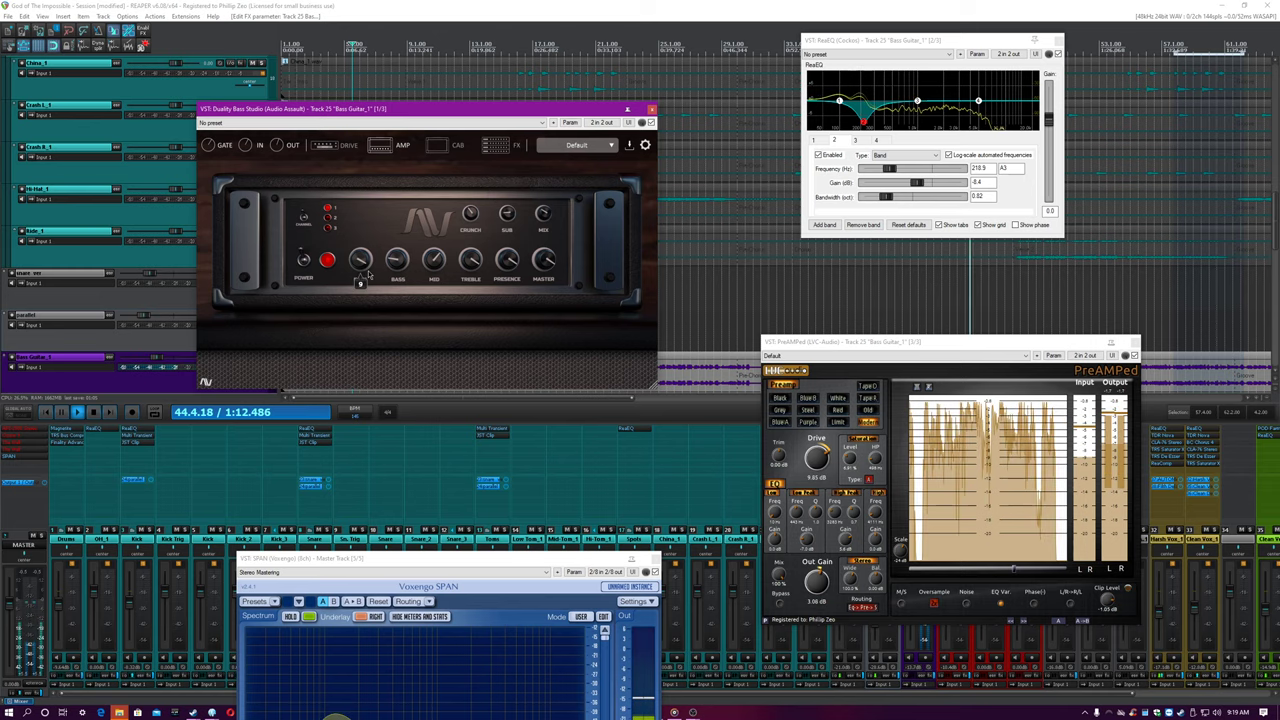
left_click(441, 149)
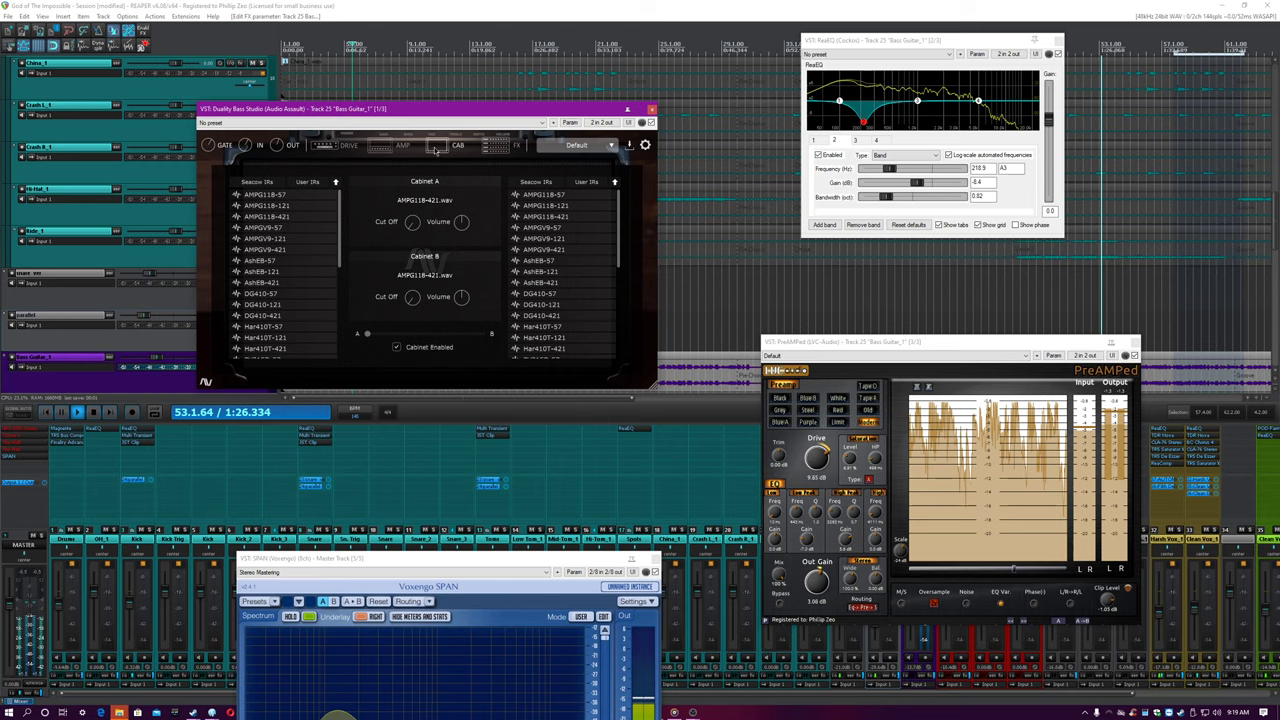
left_click(516, 145)
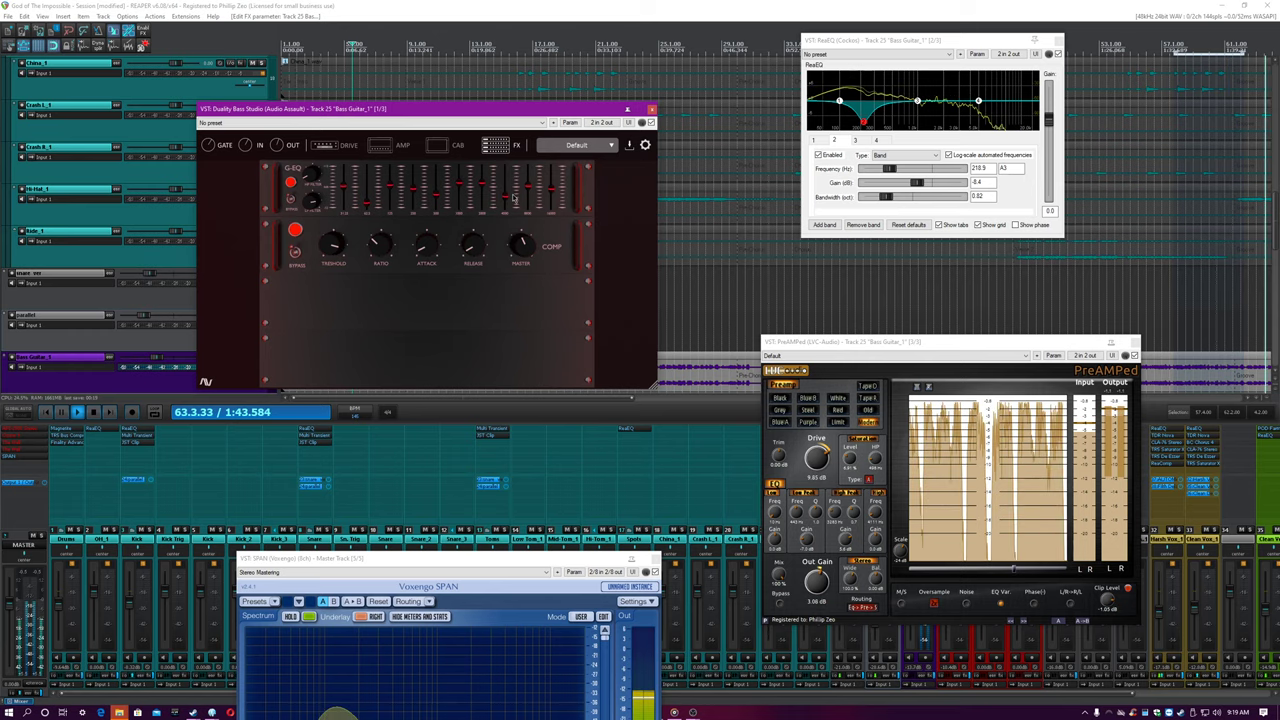
mouse_move(332, 245)
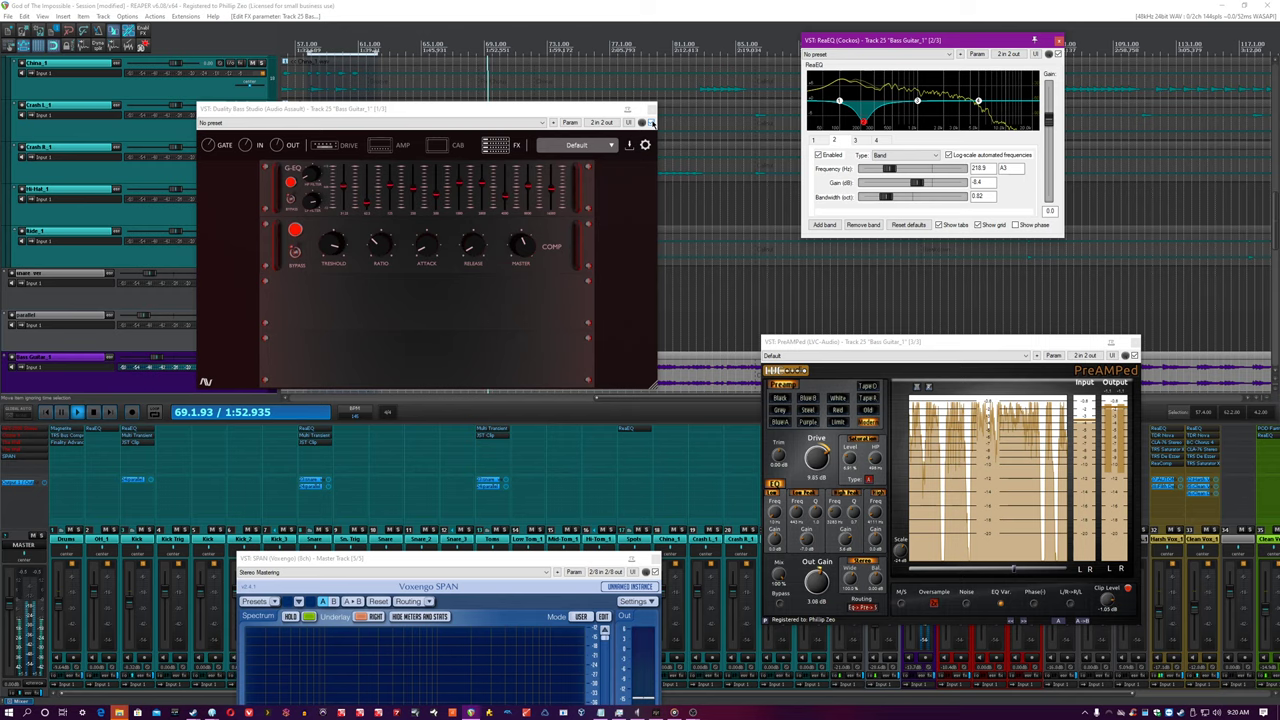
left_click(652, 122)
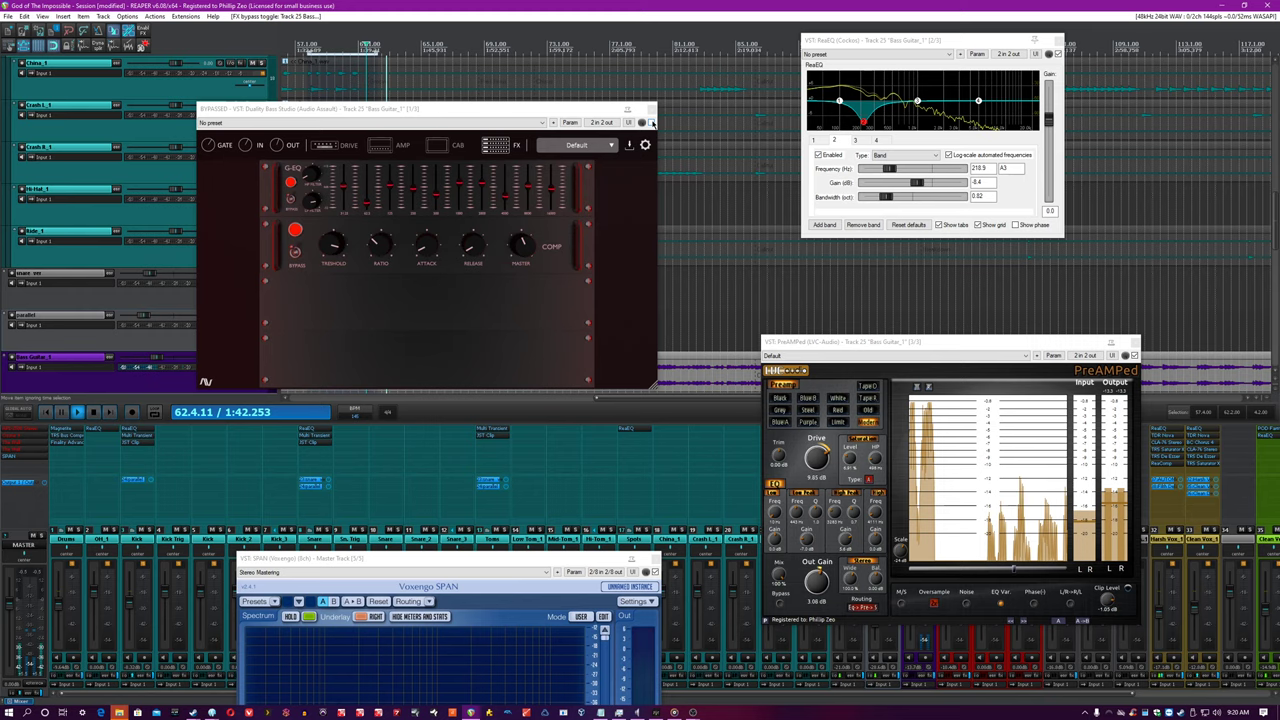
left_click(652, 122)
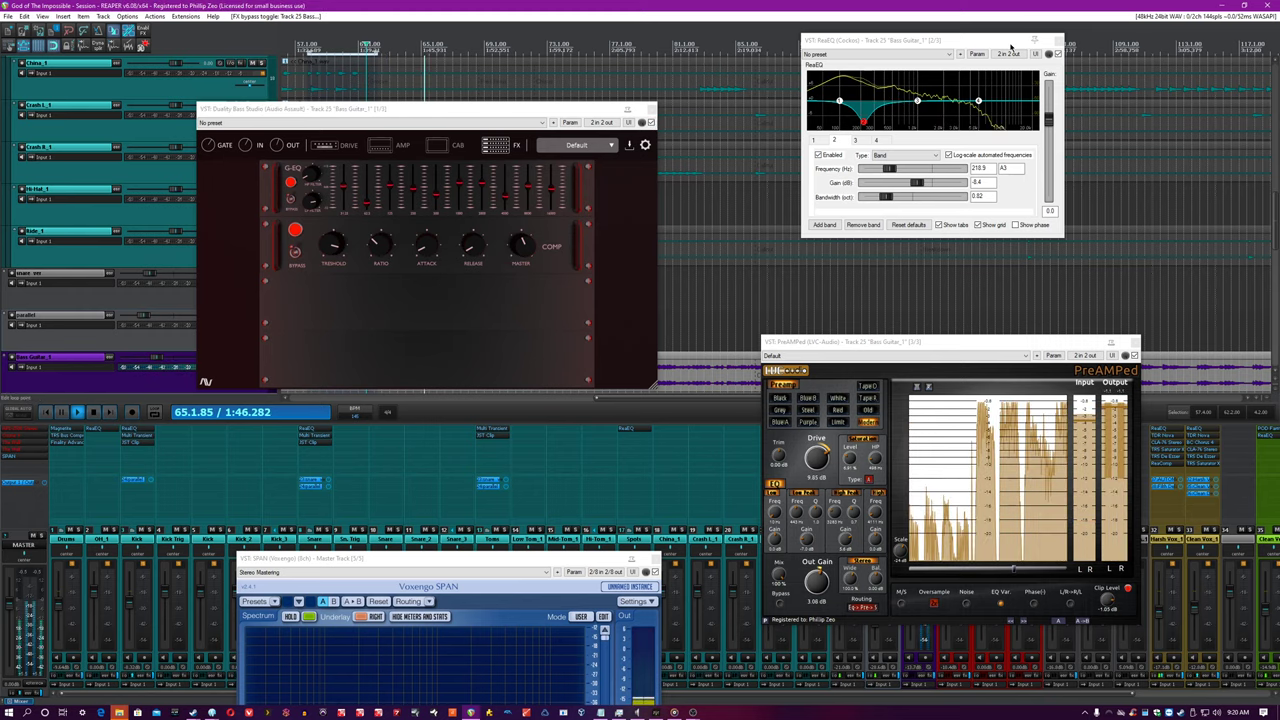
Examine band 2 of the ReaEQ on the bass track, compare the EQ bypassed and enabled, and close its window
left_click(865, 123)
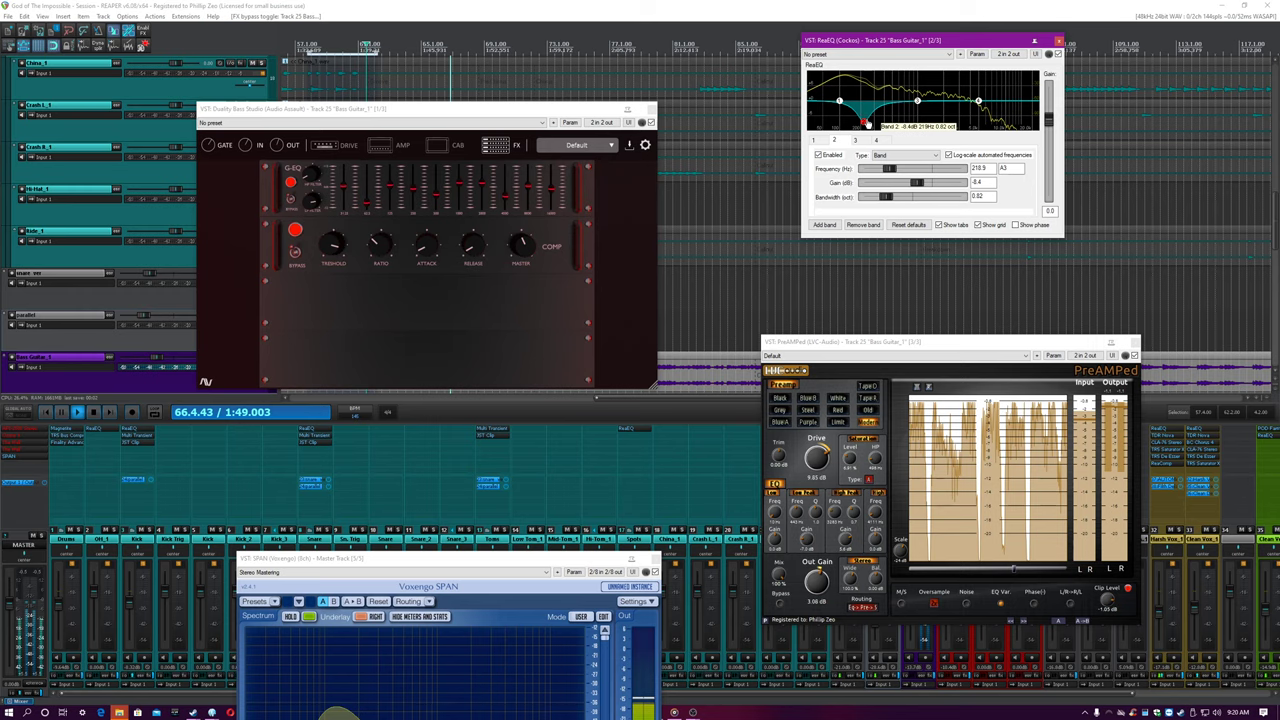
left_click(190, 5)
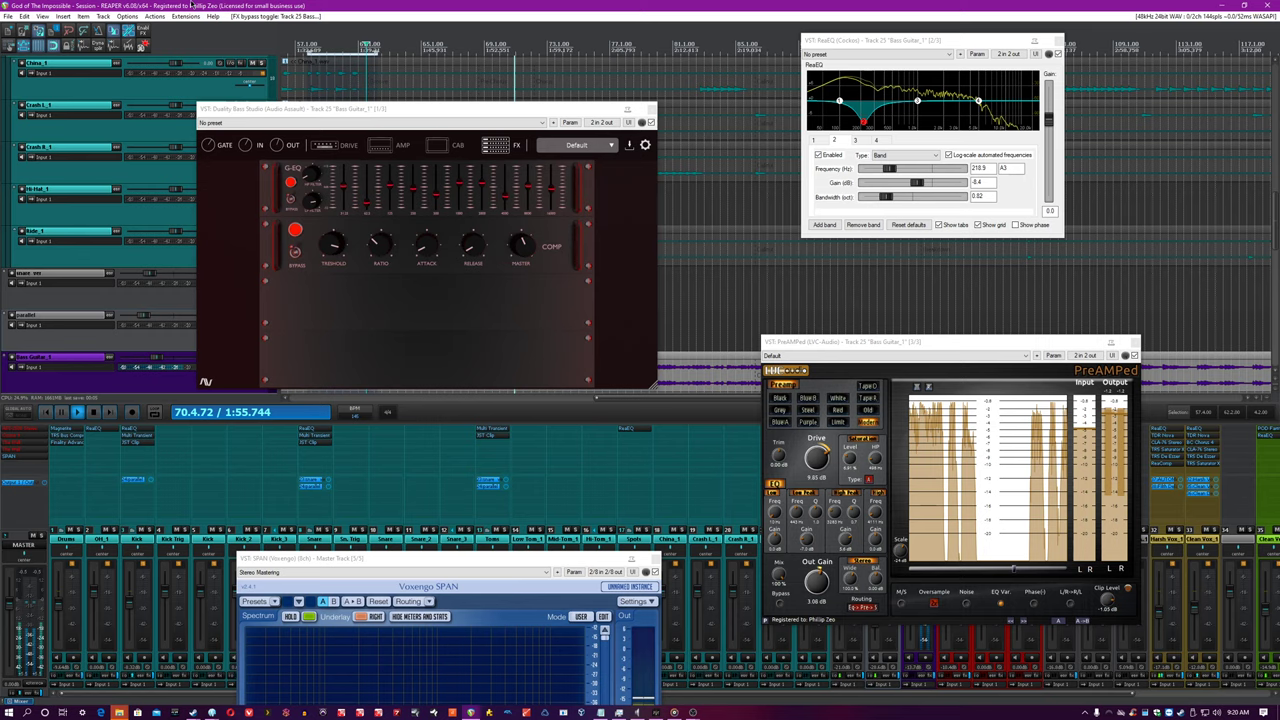
left_click(1058, 54)
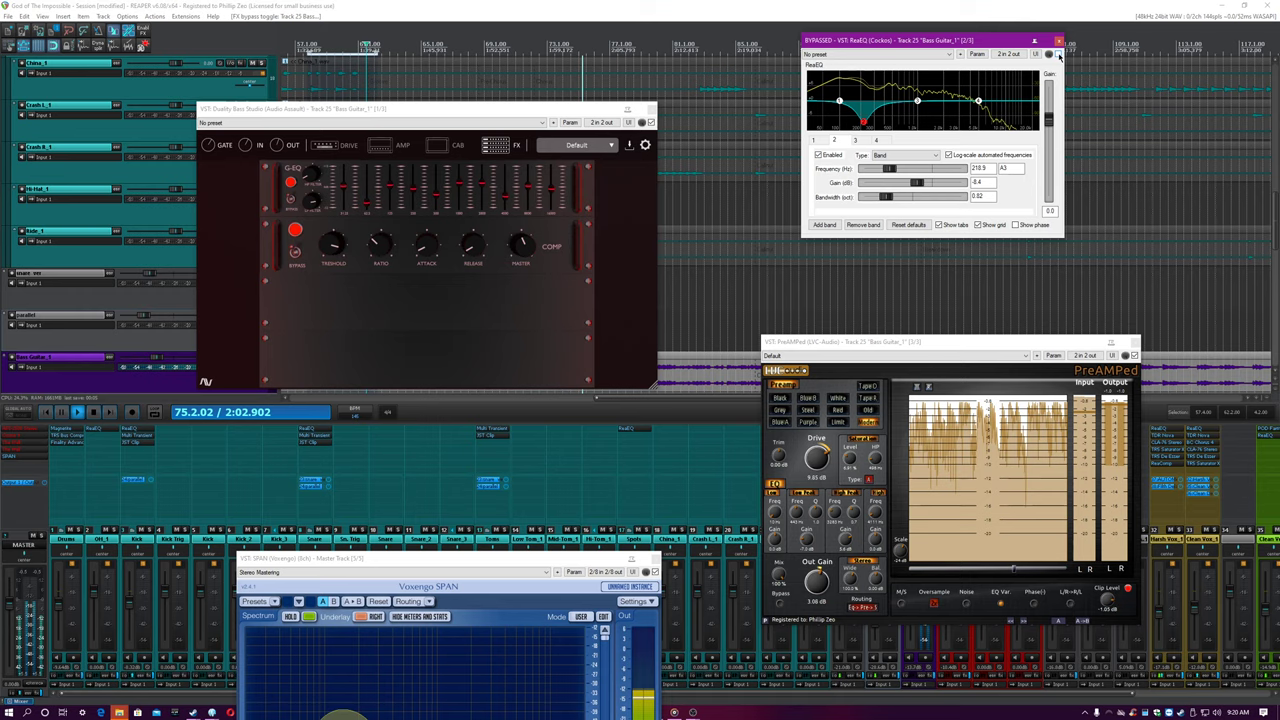
left_click(1058, 54)
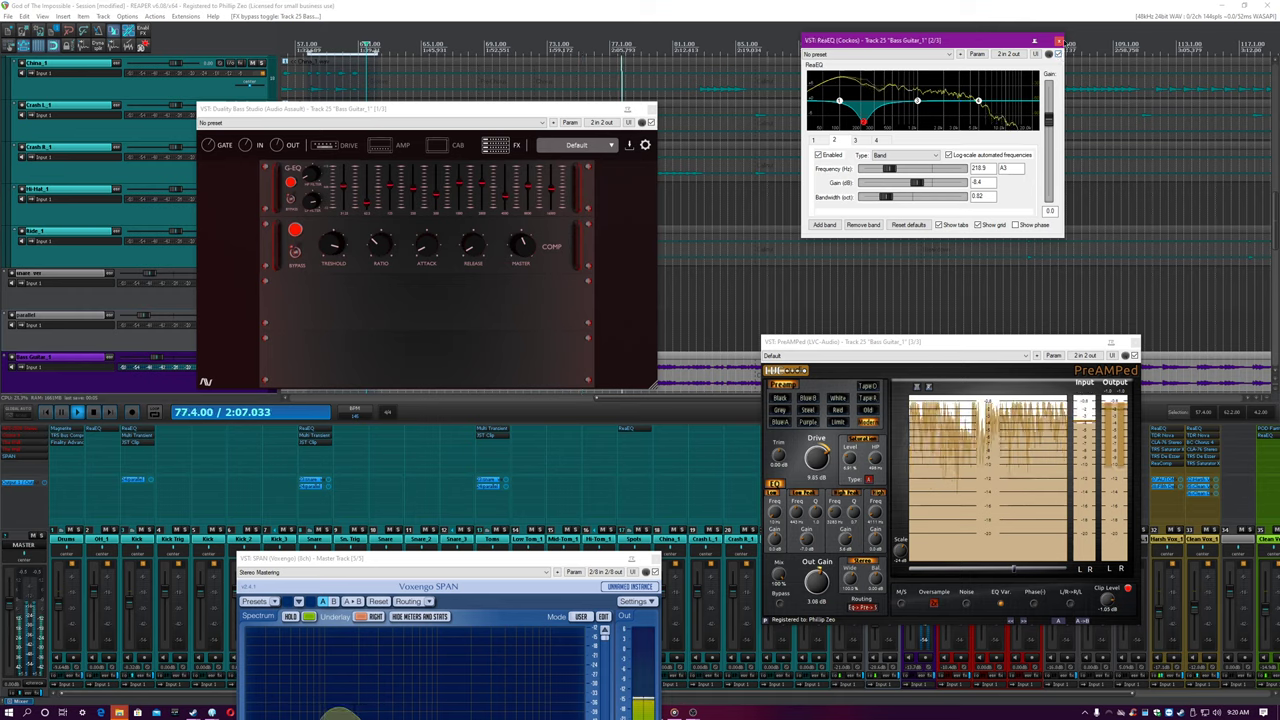
left_click(1060, 41)
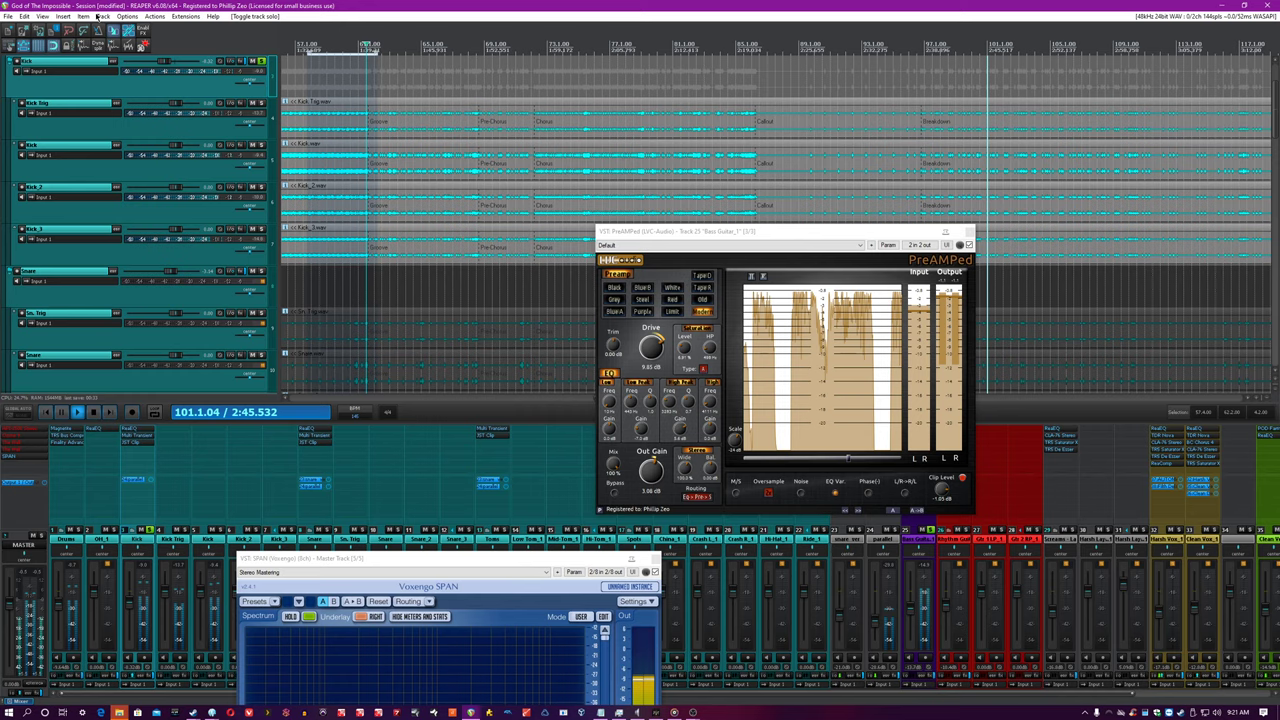
Compare the sound of the PreAMPed effect on the bass track bypassed and enabled
left_click(968, 245)
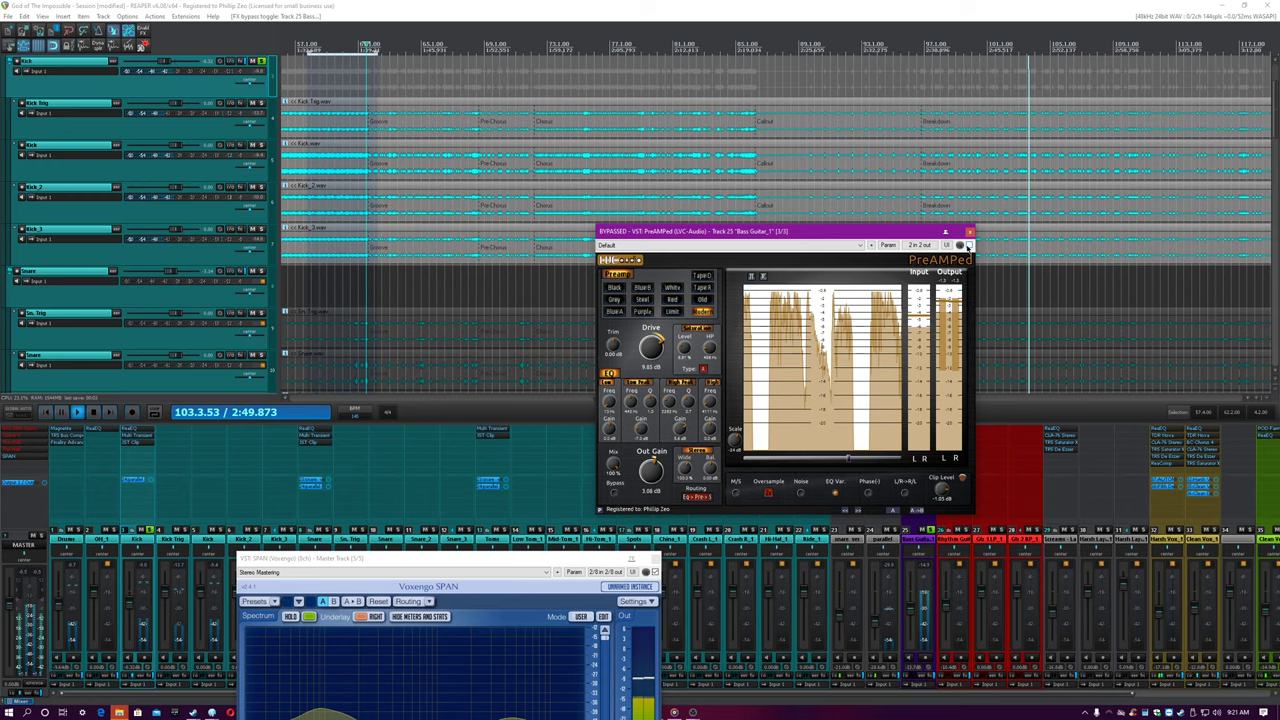
left_click(968, 245)
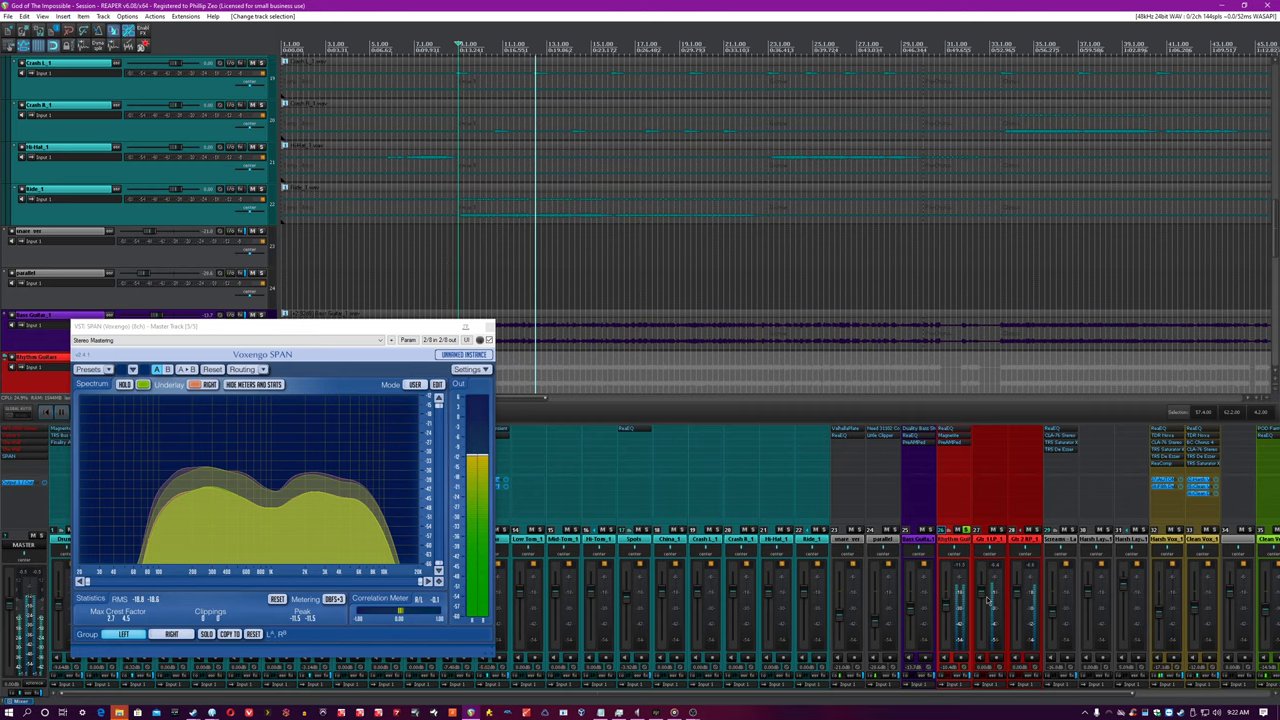
Check the Rhythm Guitars' spectrum in Voxengo SPAN, and repeatedly compare their ReaEQ bypassed and enabled
left_click(222, 549)
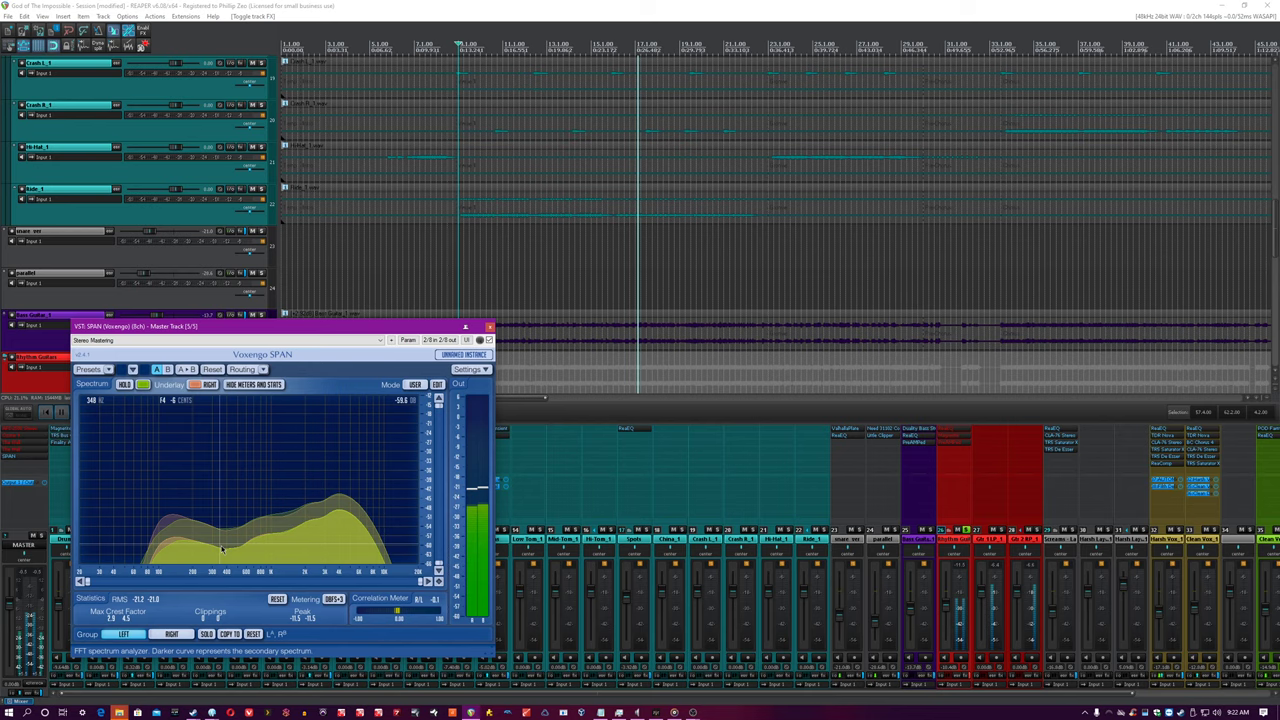
left_click(958, 447)
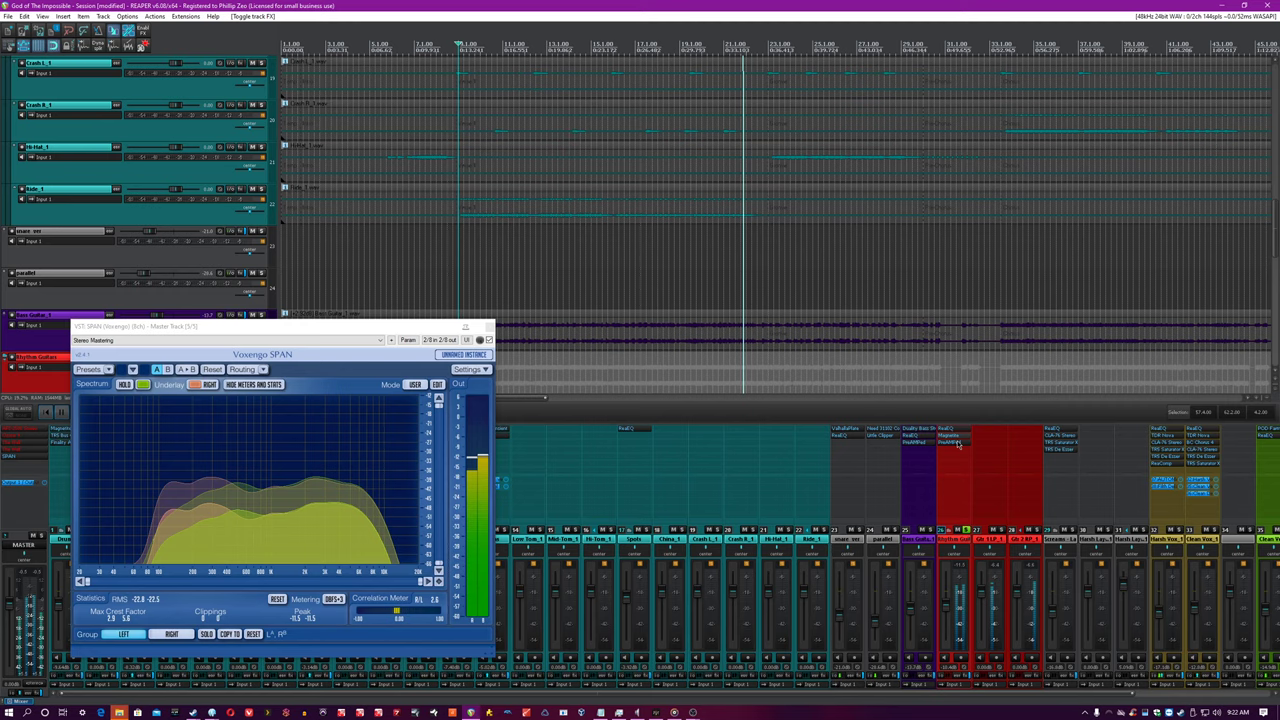
left_click(950, 429)
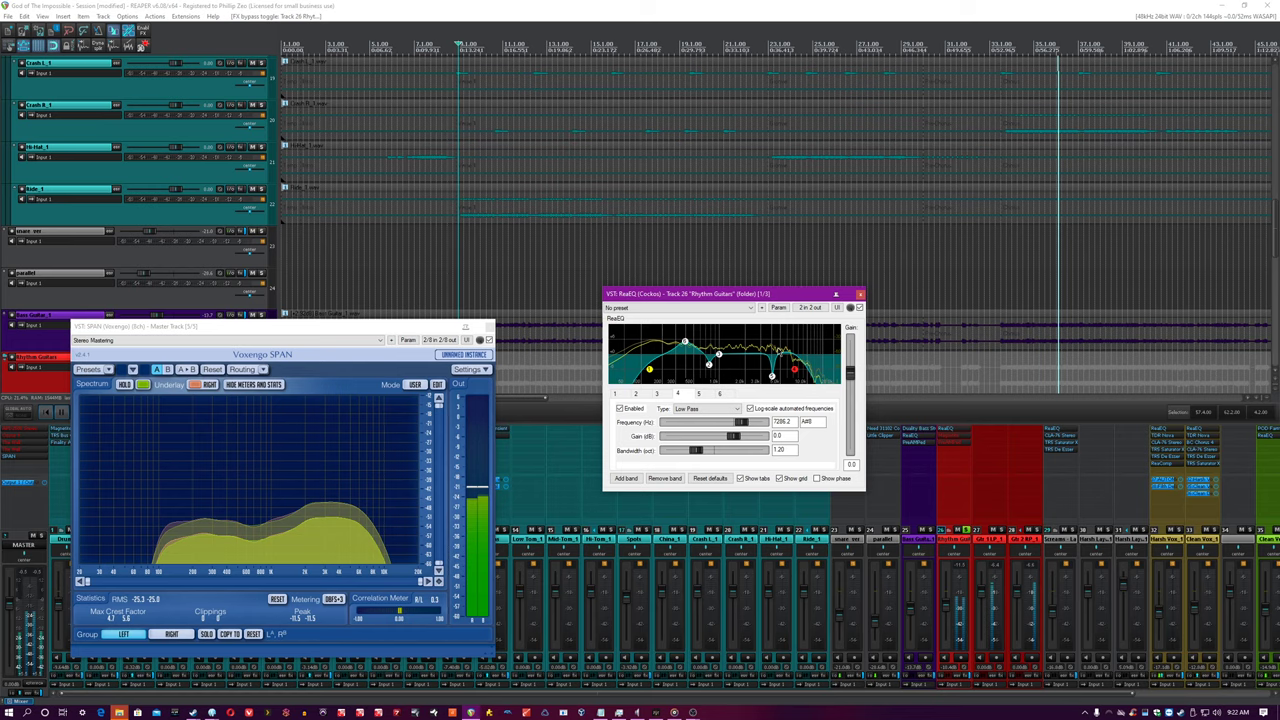
left_click(859, 308)
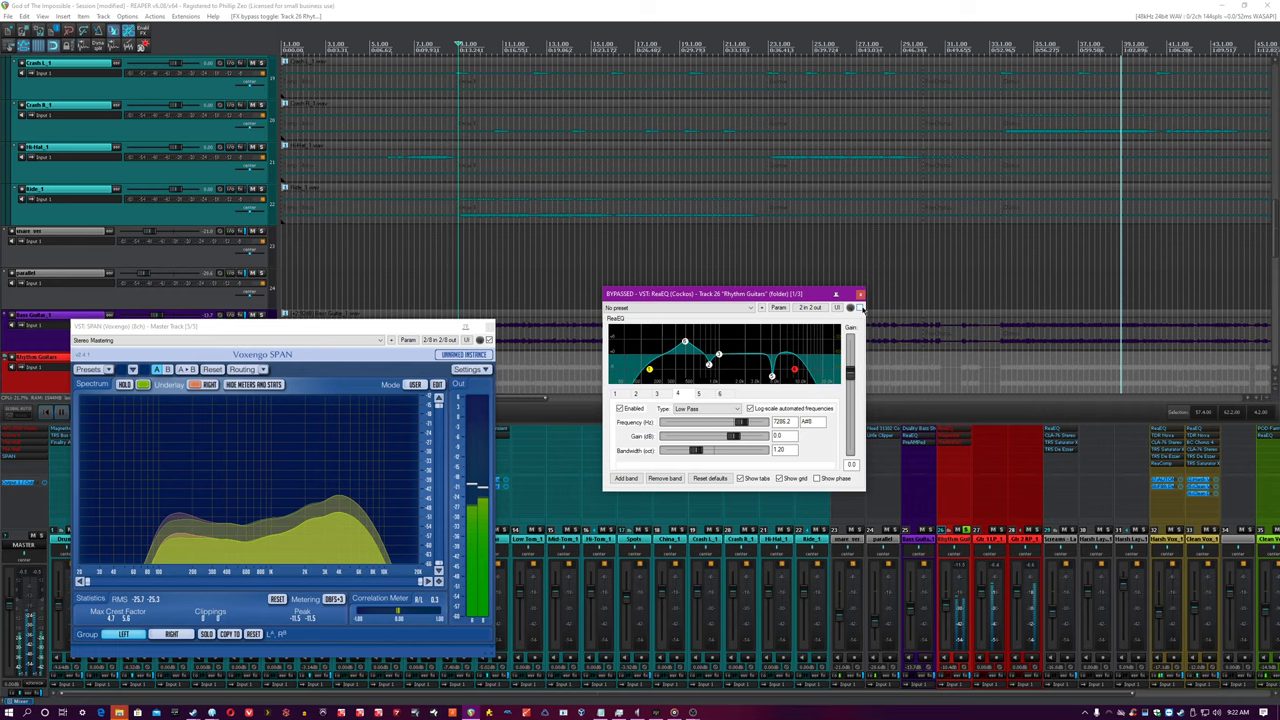
left_click(859, 308)
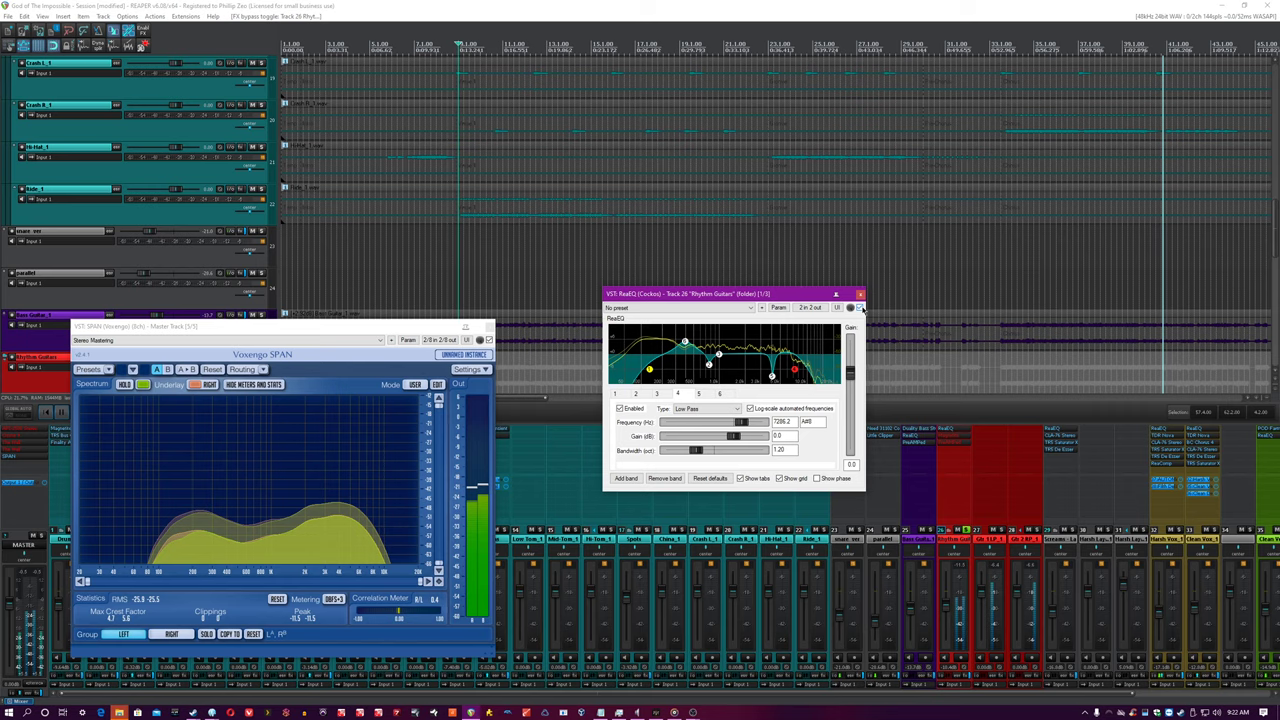
left_click(859, 308)
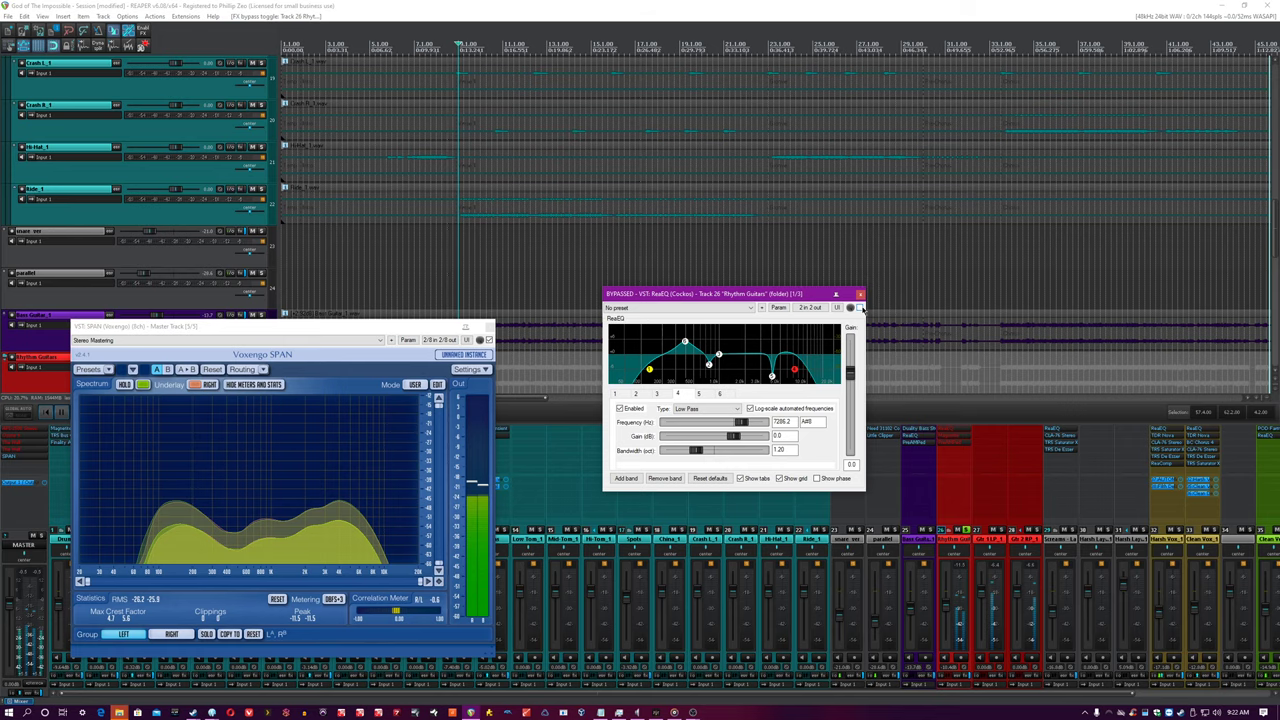
left_click(860, 308)
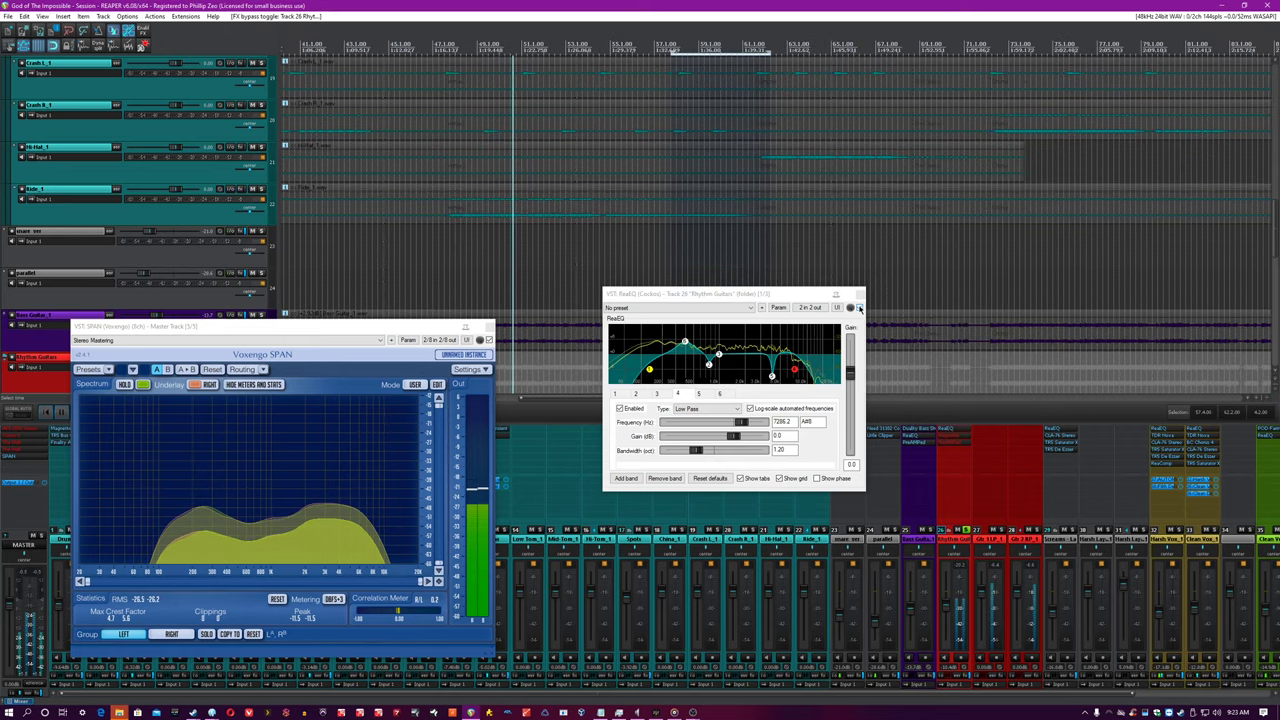
mouse_move(772, 381)
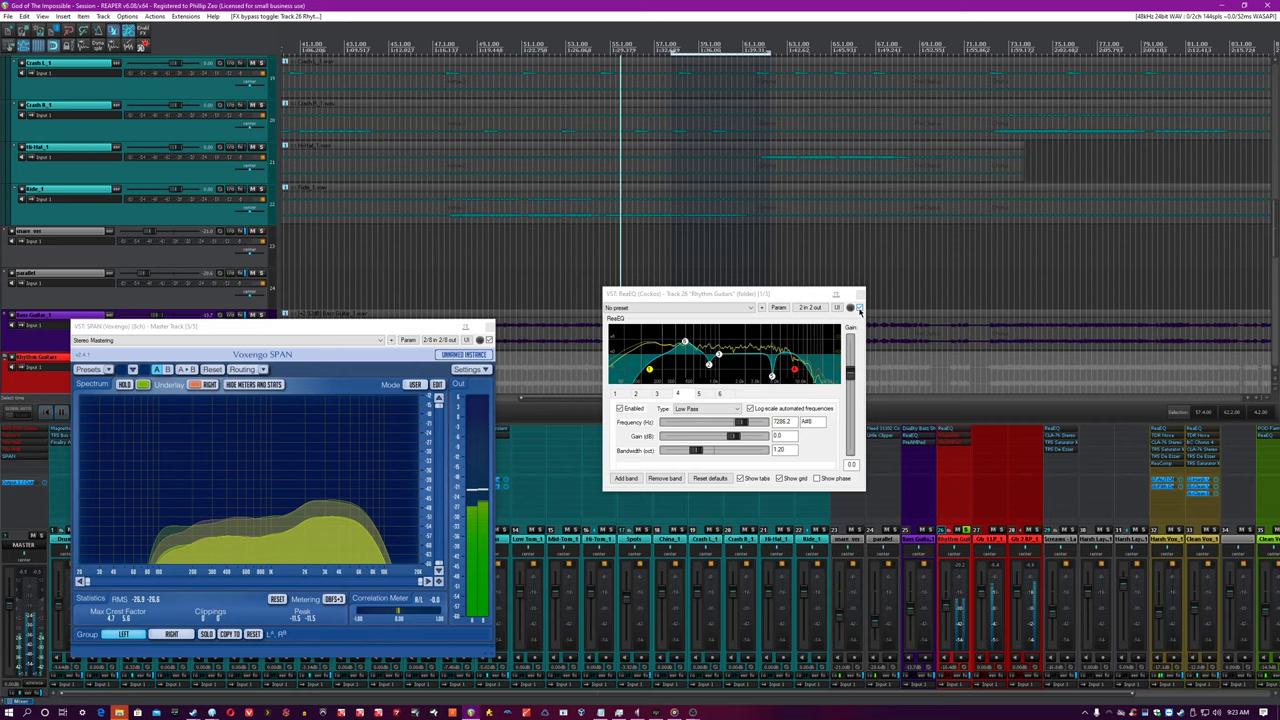
left_click(859, 307)
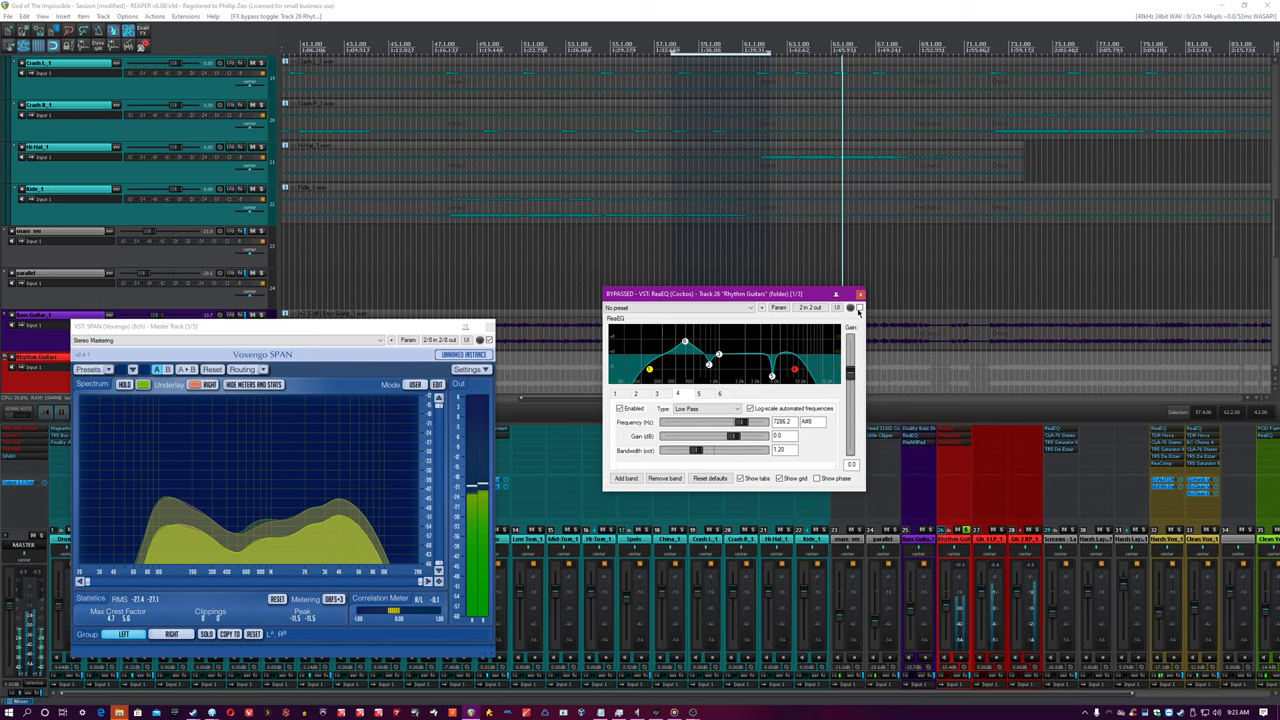
left_click(858, 309)
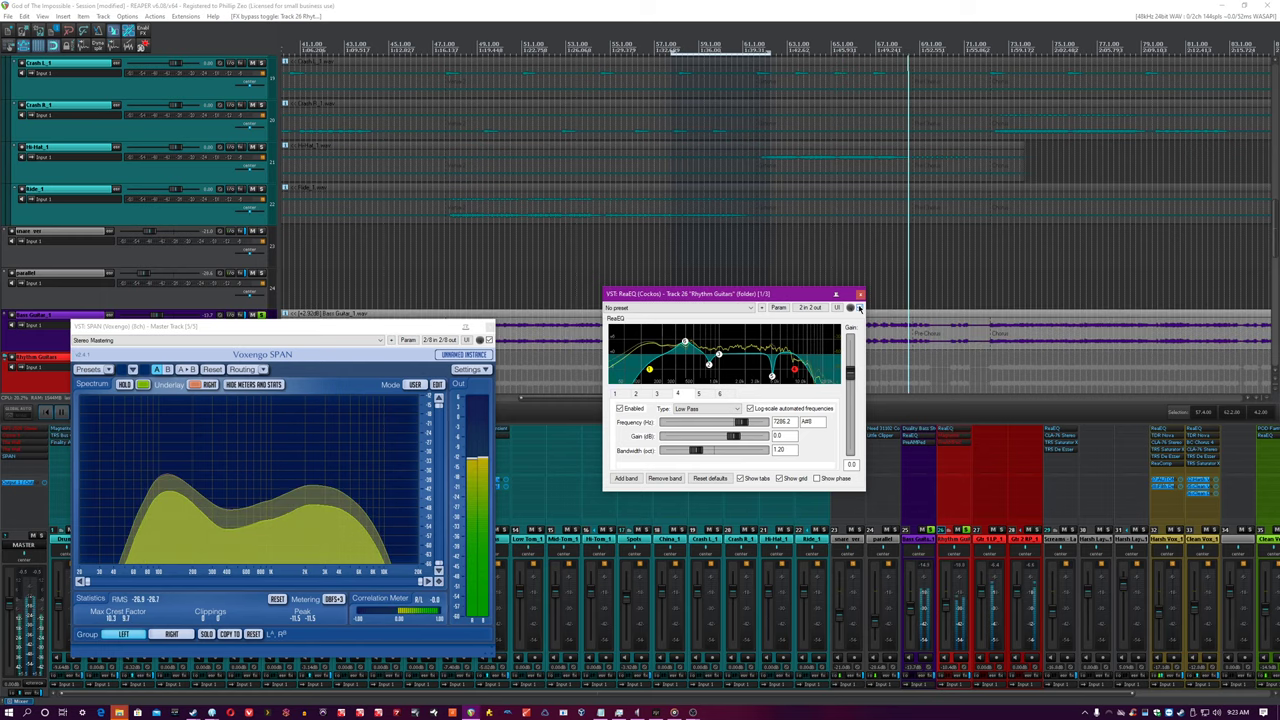
Listen to the soloed Rhythm Guitars and compare their Magnetite tape effect bypassed and enabled
left_click(966, 531)
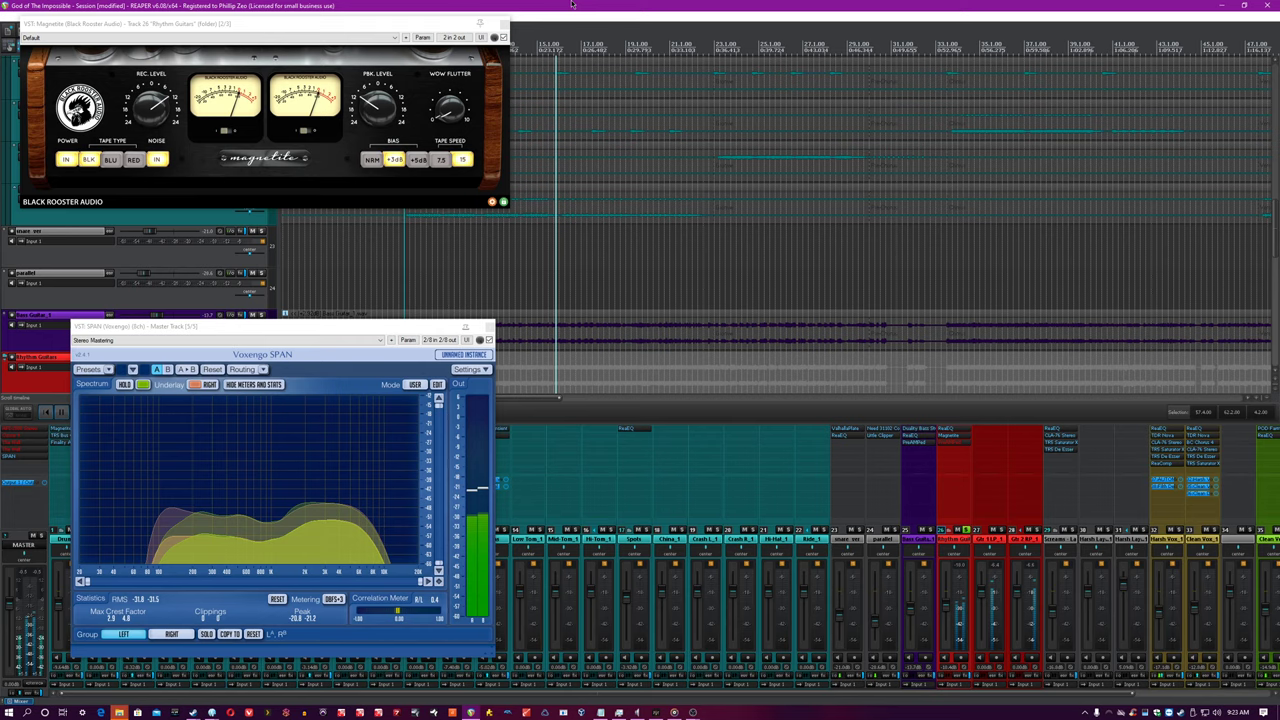
left_click(504, 37)
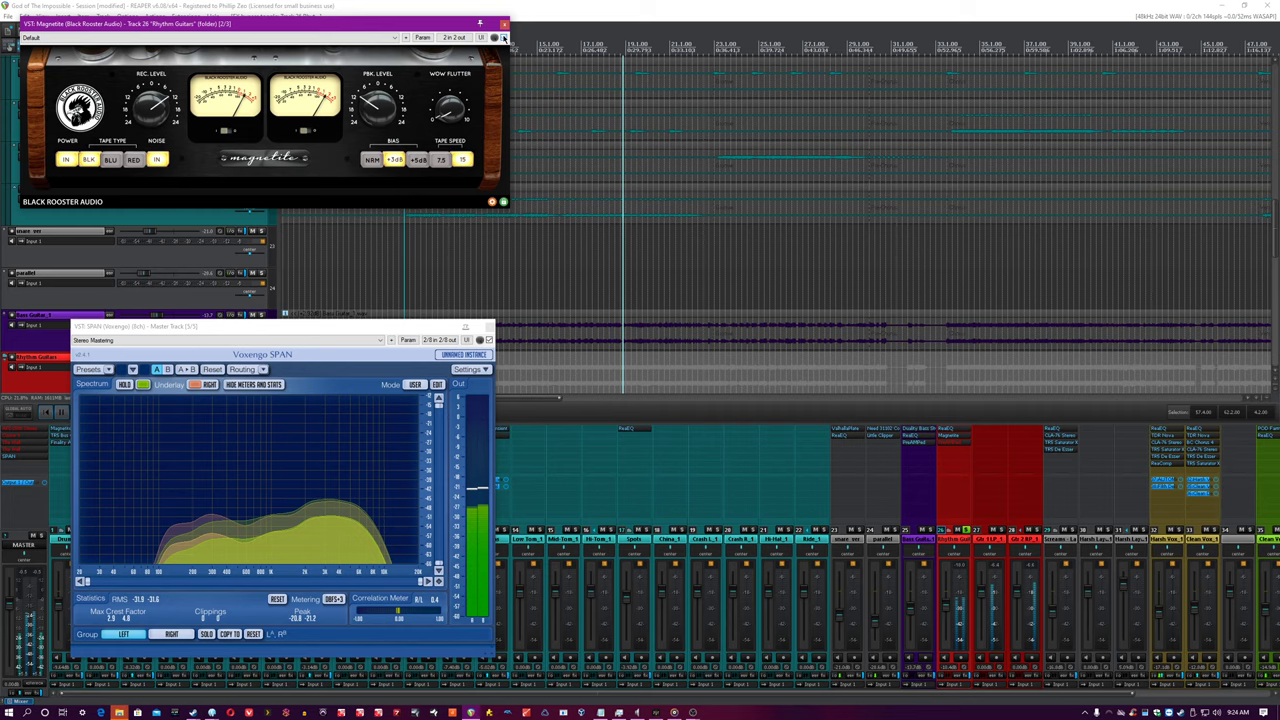
Examine the PreAMPed effect on the Rhythm Guitars folder, and compare it bypassed and enabled
left_click(946, 450)
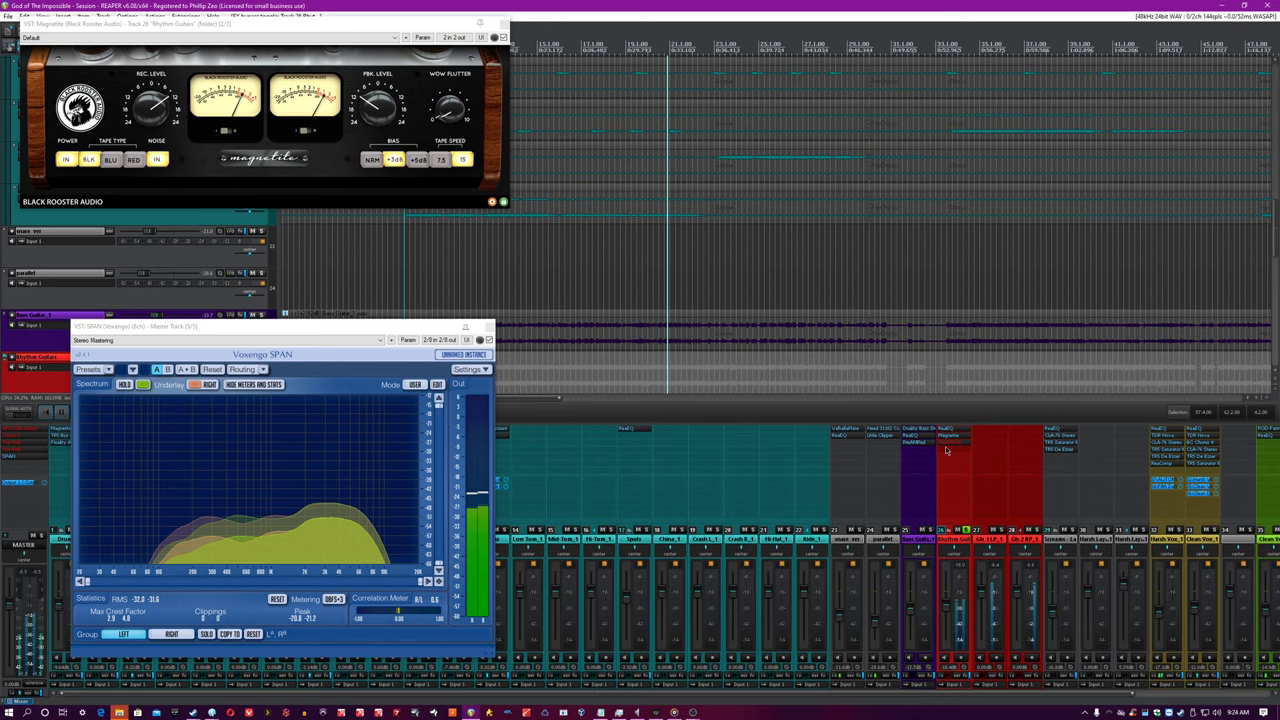
left_click(946, 443)
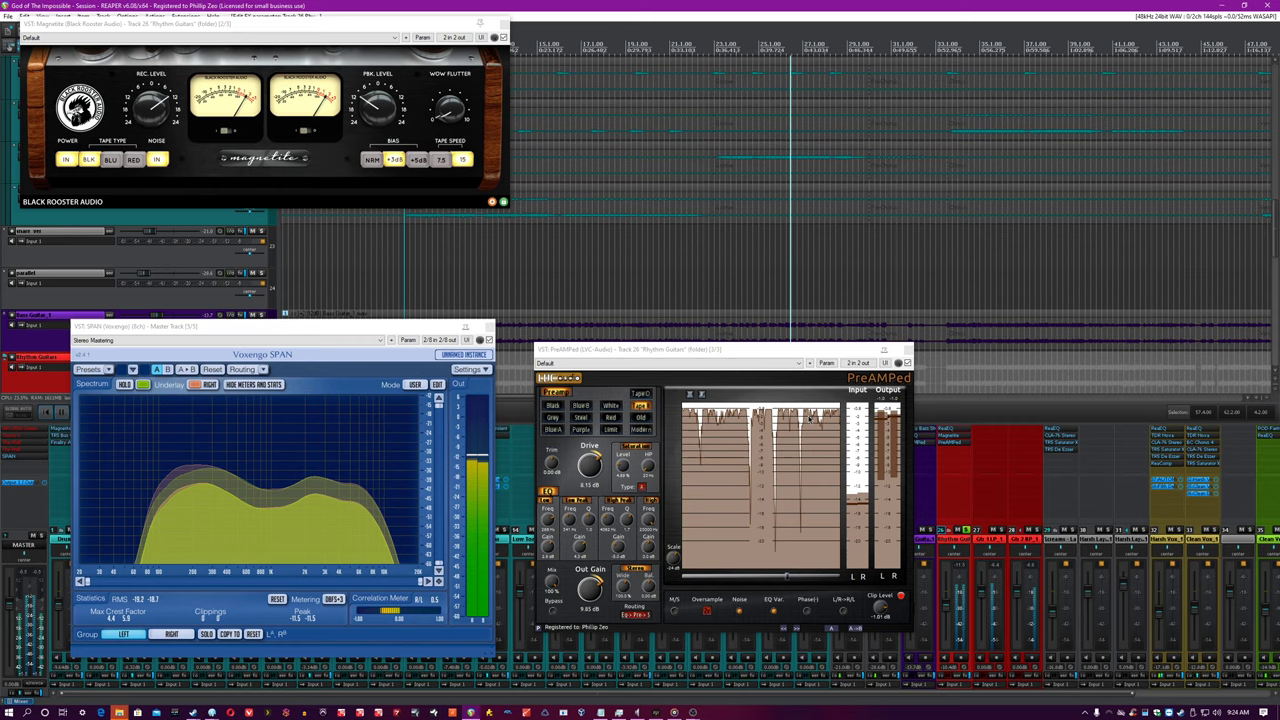
left_click(907, 363)
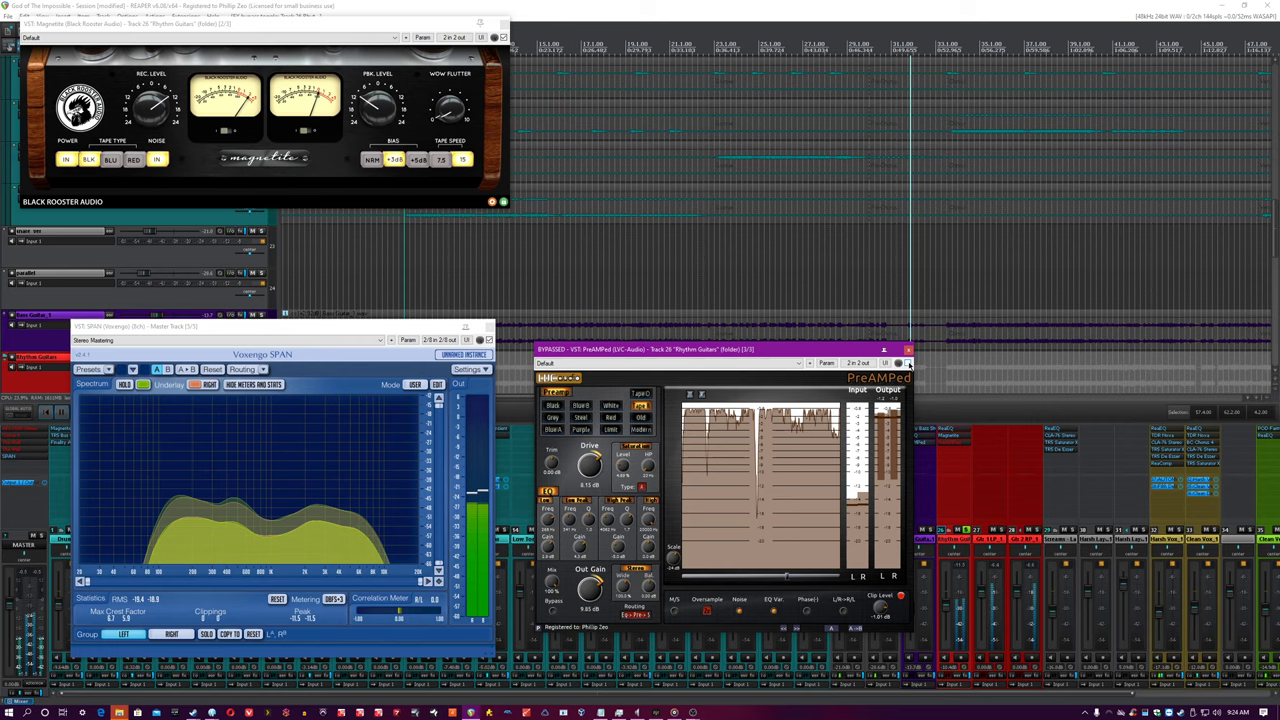
left_click(907, 363)
Examine the ReaEQ bands on the Screams - Layered track, including band 4, and close the EQ window
left_click(285, 508)
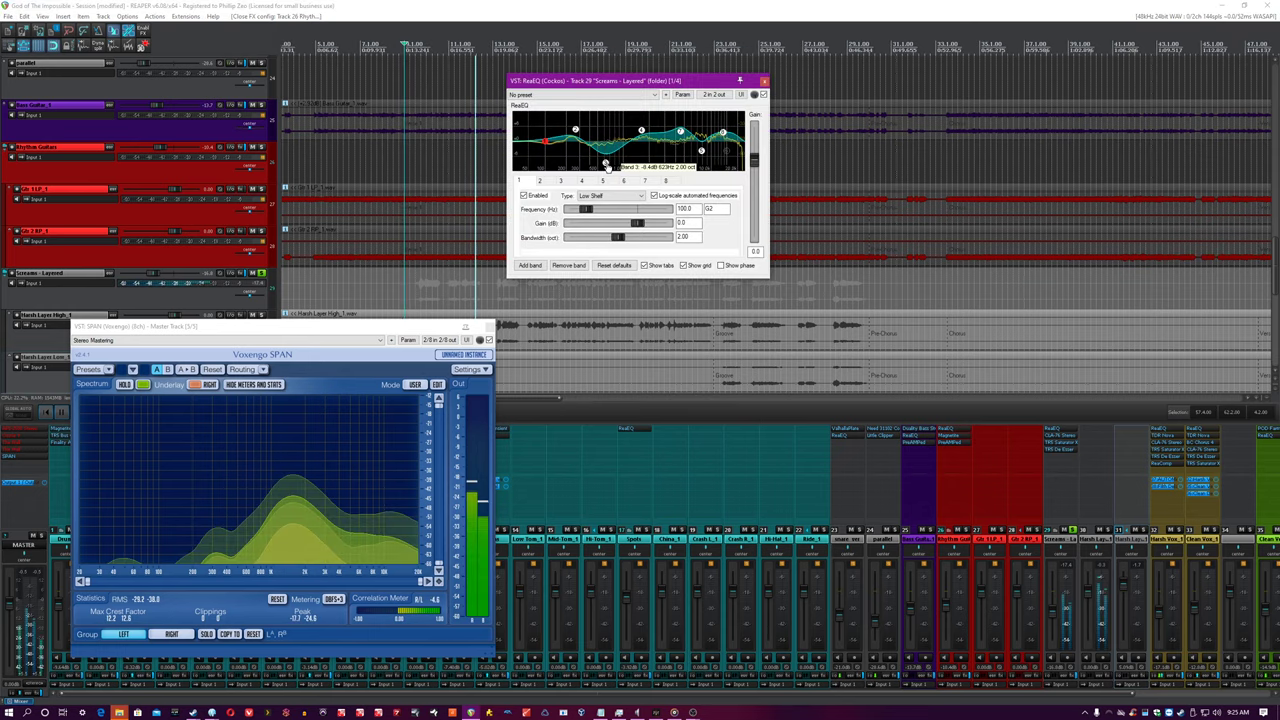
left_click(642, 132)
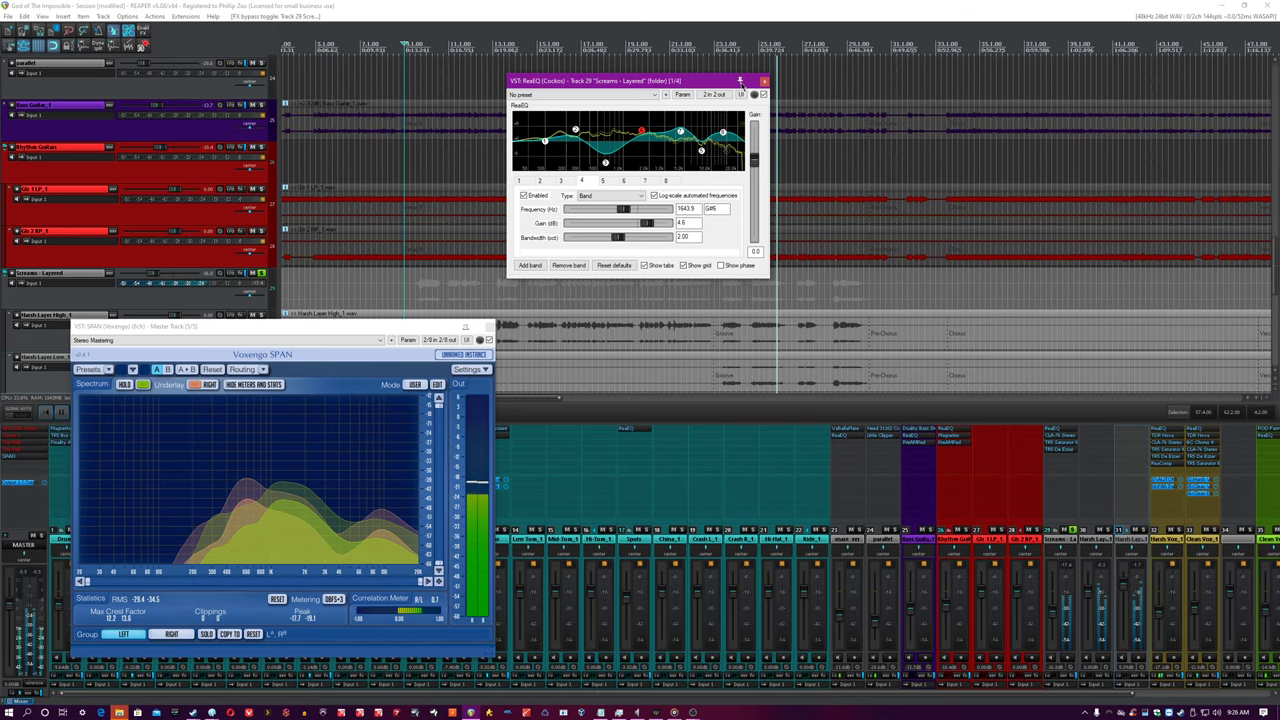
left_click(764, 80)
Solo the Screams - Layered track and examine its CLA-76, TR5 Saturator X and TR5 De-Esser effects
left_click(1068, 437)
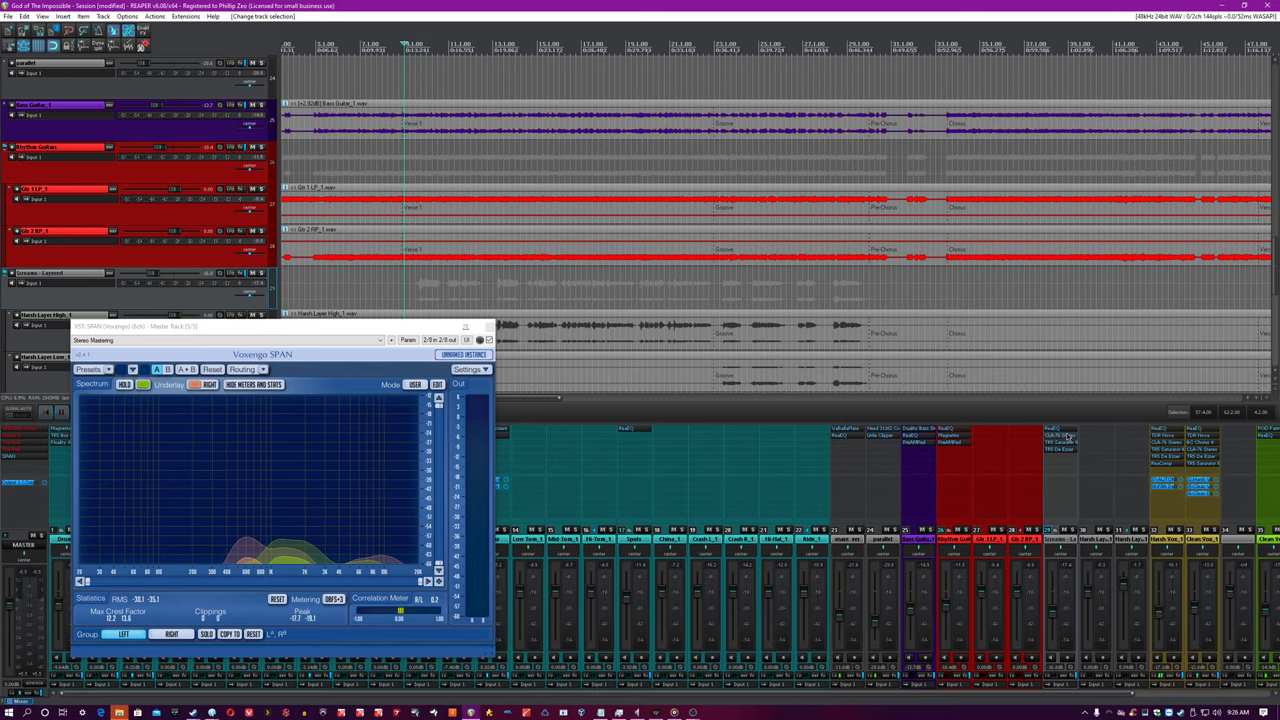
key("s")
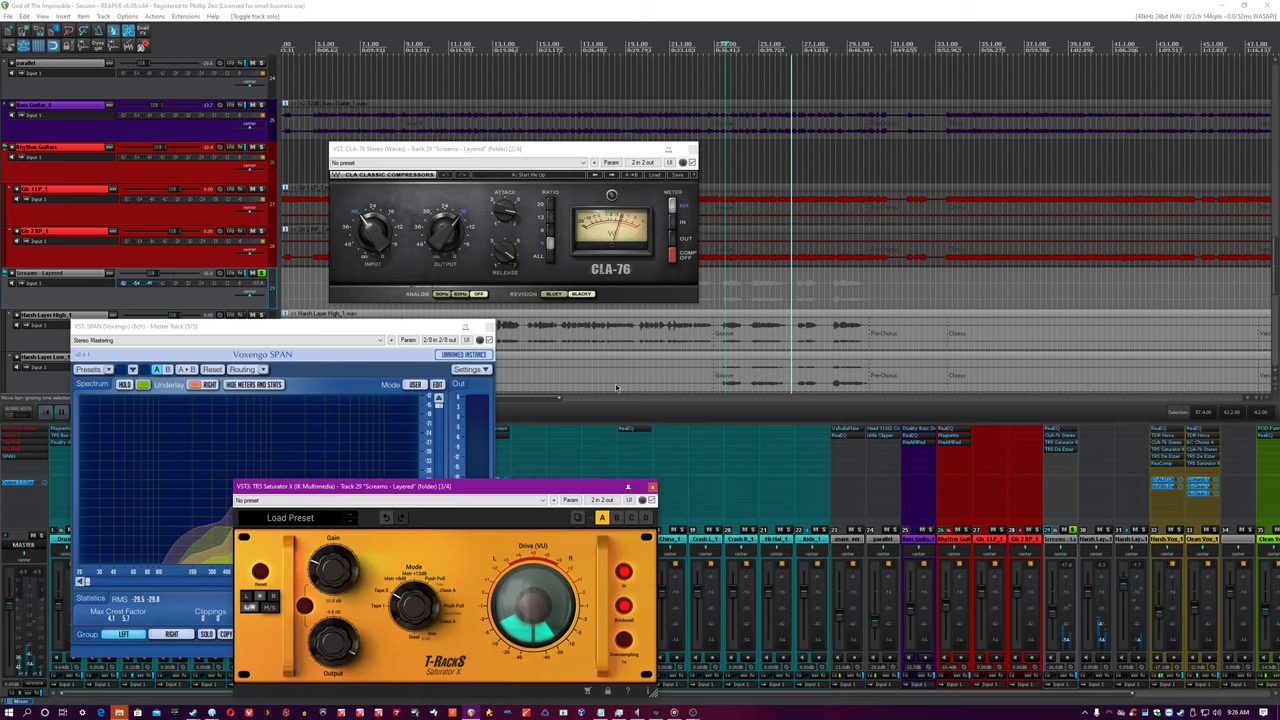
left_click(652, 486)
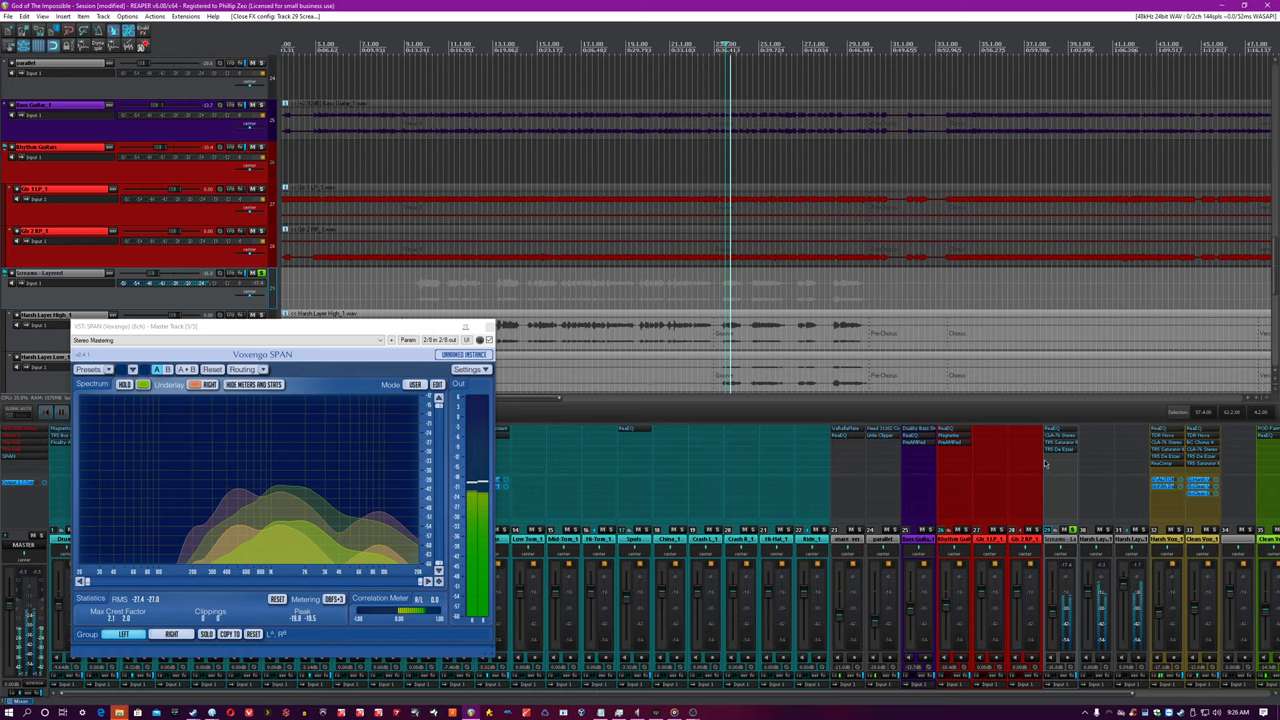
left_click(1058, 449)
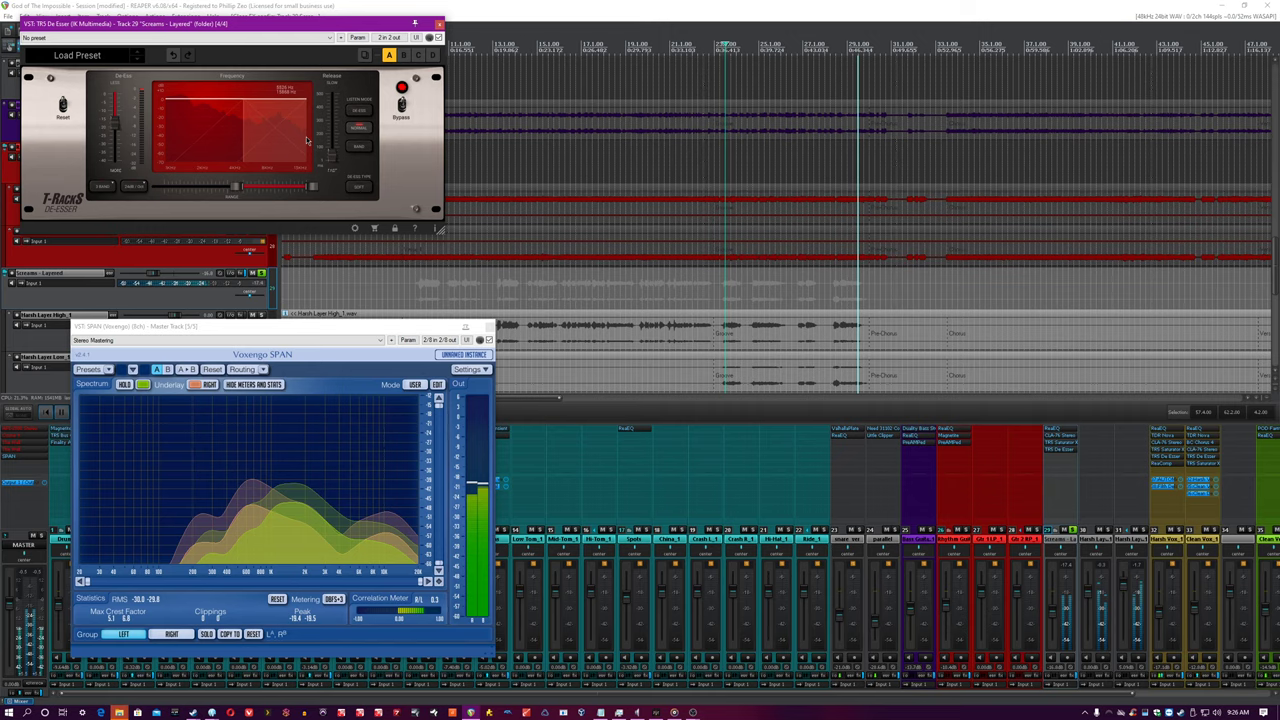
Close the TR5 De-Esser window and unsolo the Screams - Layered track to hear it in the full mix
key("Escape")
scroll(780, 200, "down", 3)
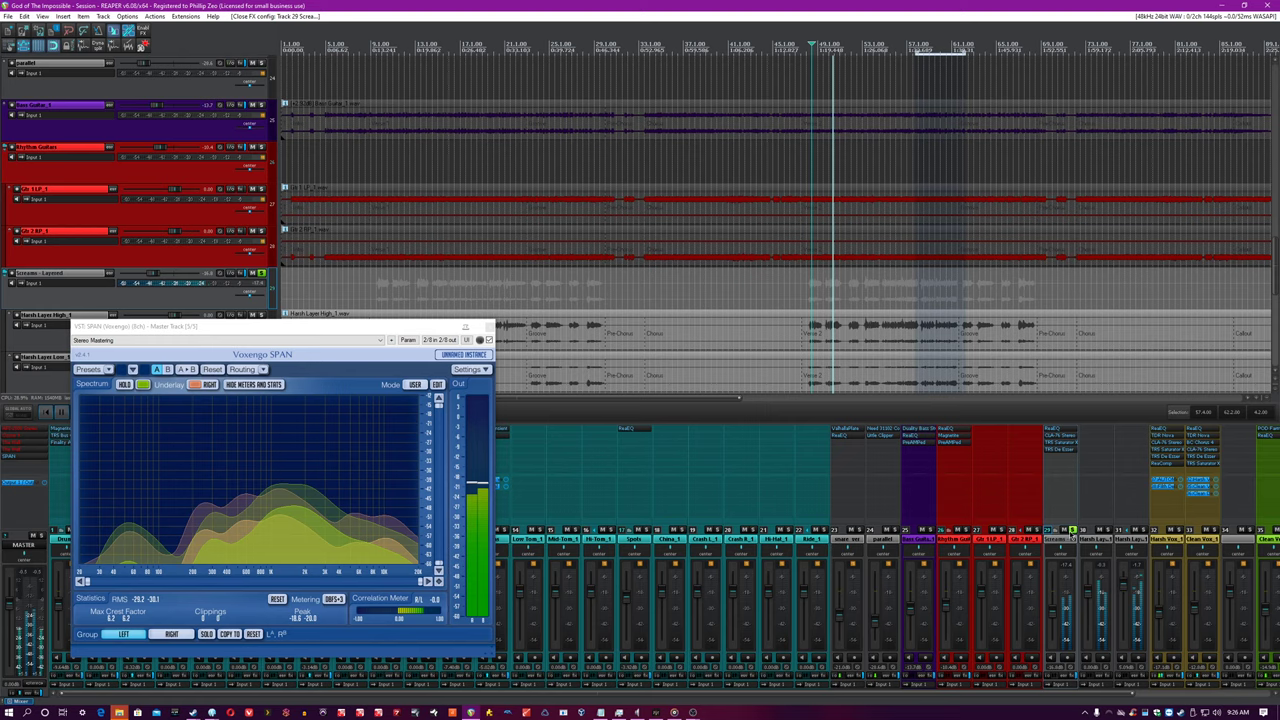
left_click(1072, 530)
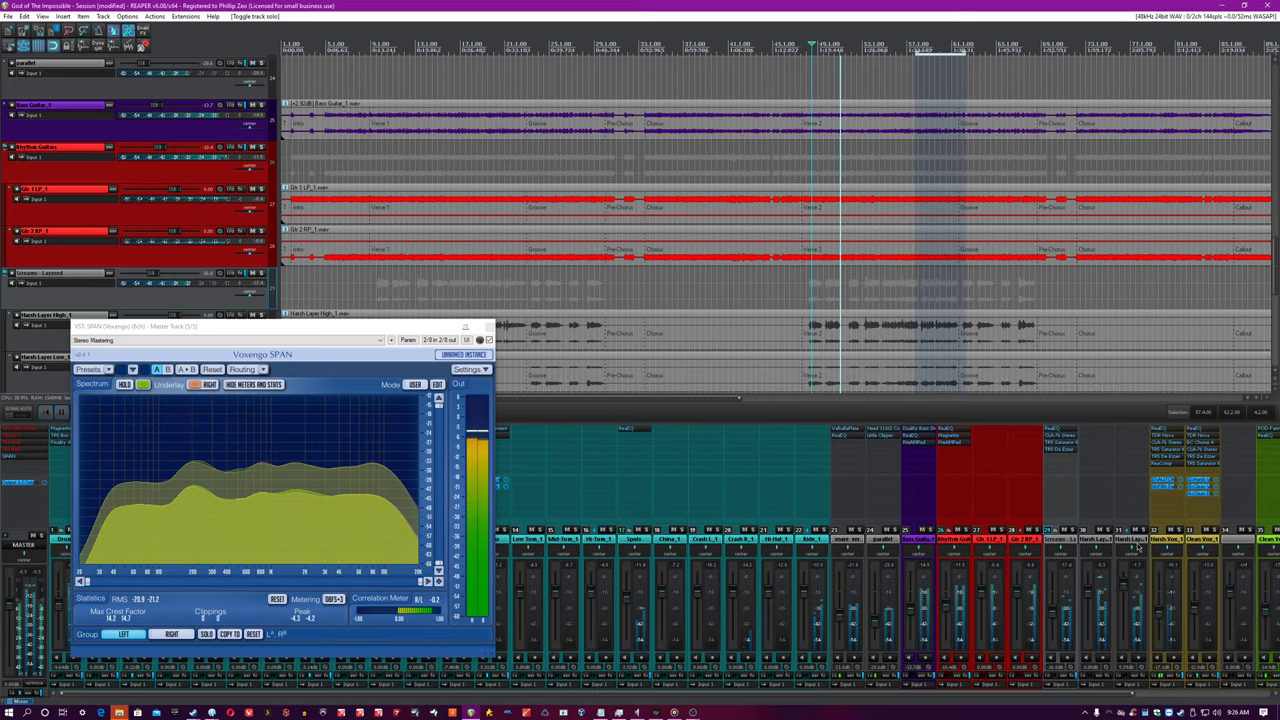
Solo the Harsh Vox_1 track and compare its sound with the whole effect chain bypassed and enabled
left_click(1177, 530)
scroll(1188, 680, "right", 3)
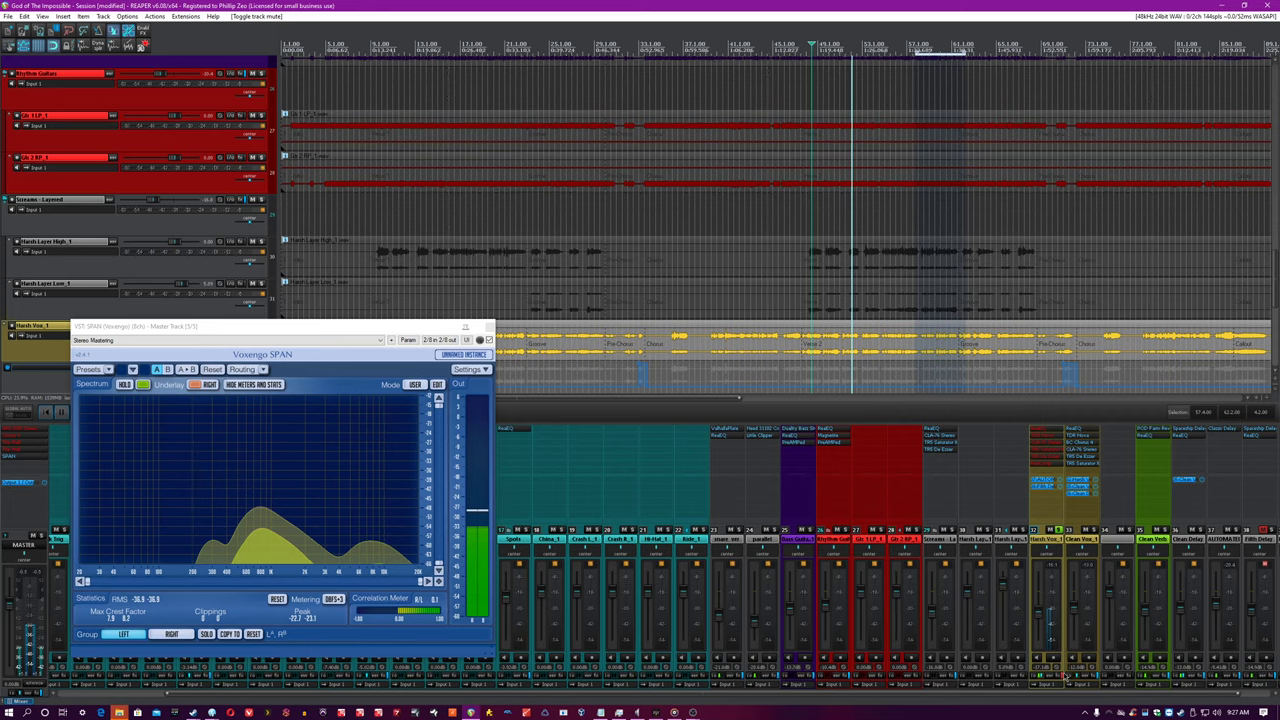
scroll(943, 320, "down", 1)
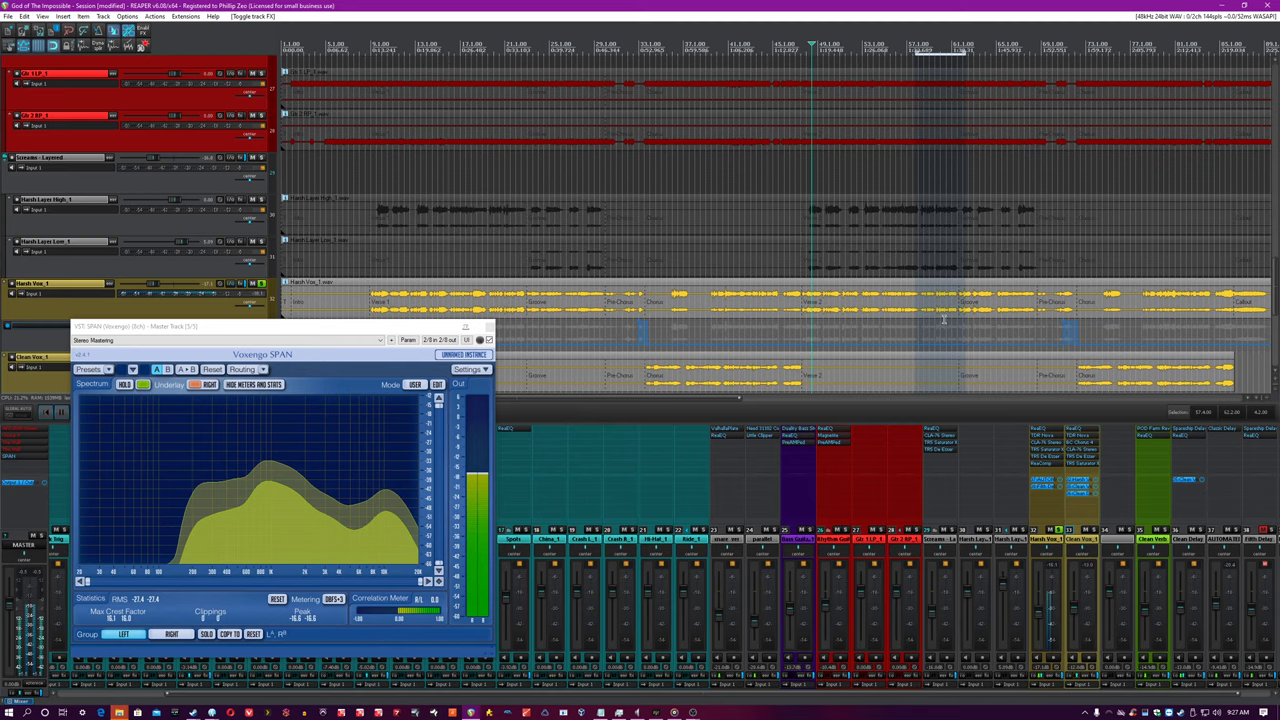
key("shift+f")
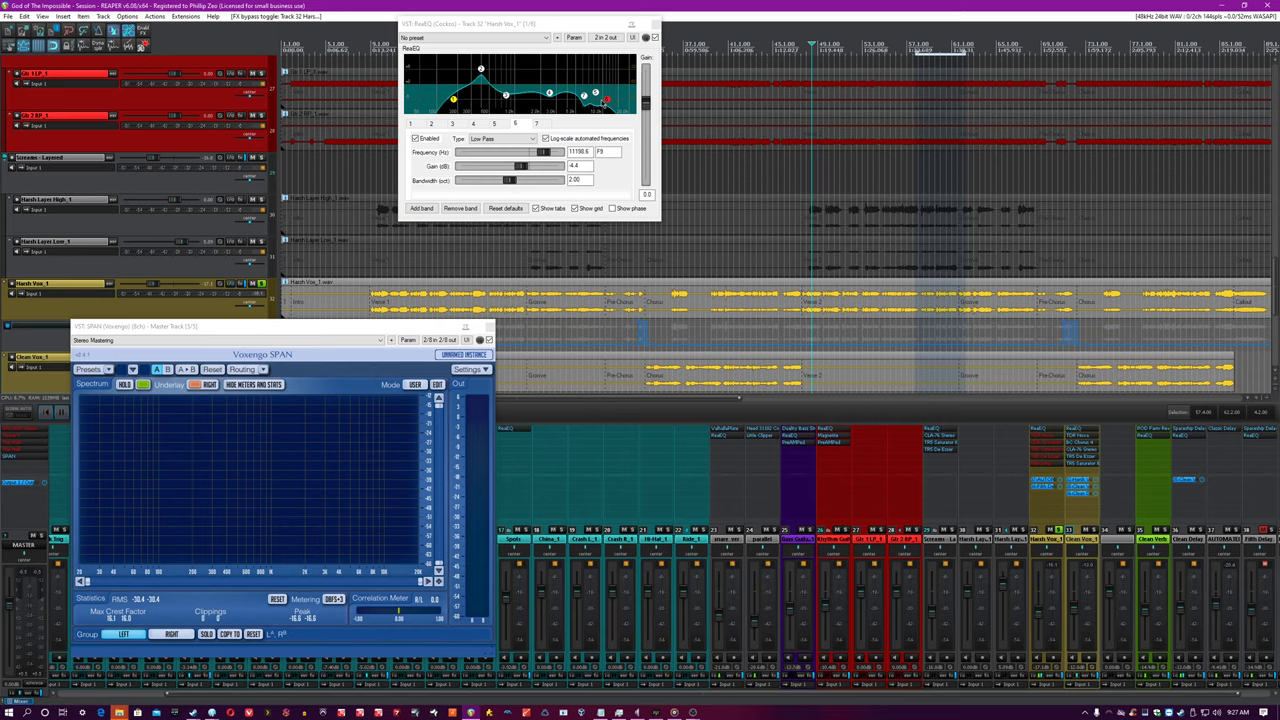
Examine the ReaEQ on Harsh Vox_1 and compare the vocal with the EQ bypassed and enabled
left_click_drag(520, 23, 530, 45)
left_click(665, 59)
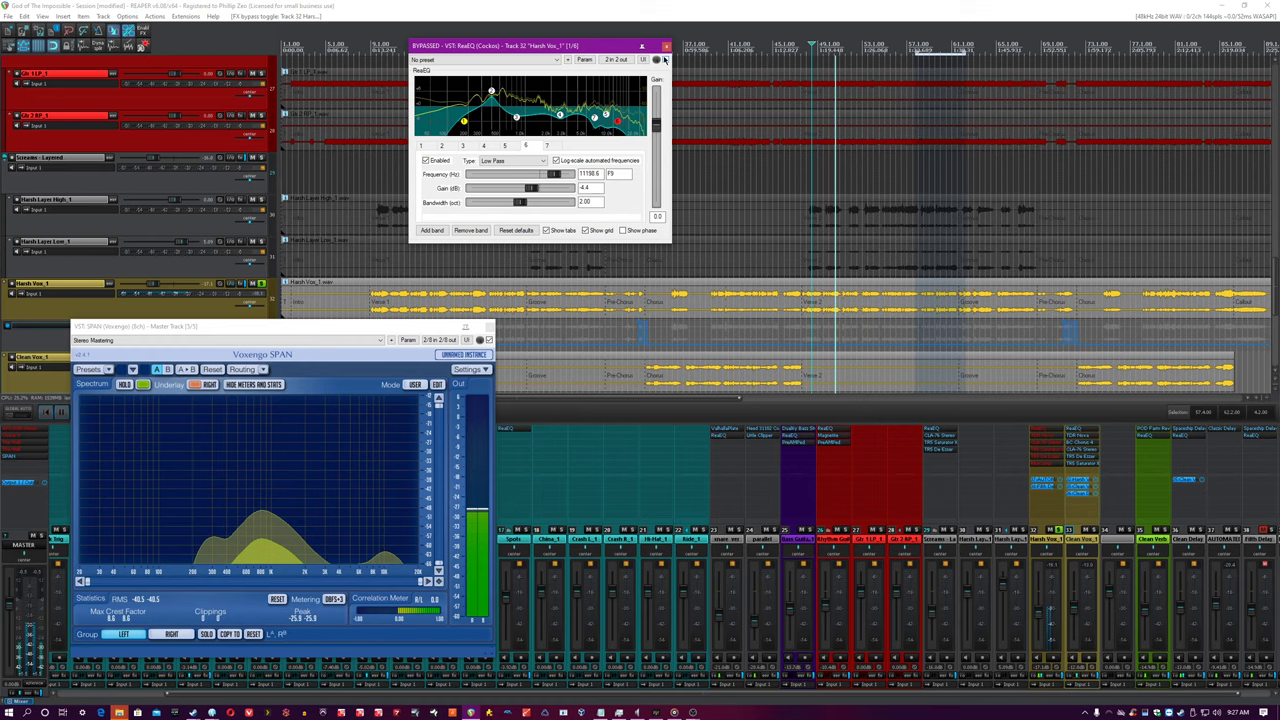
left_click(665, 59)
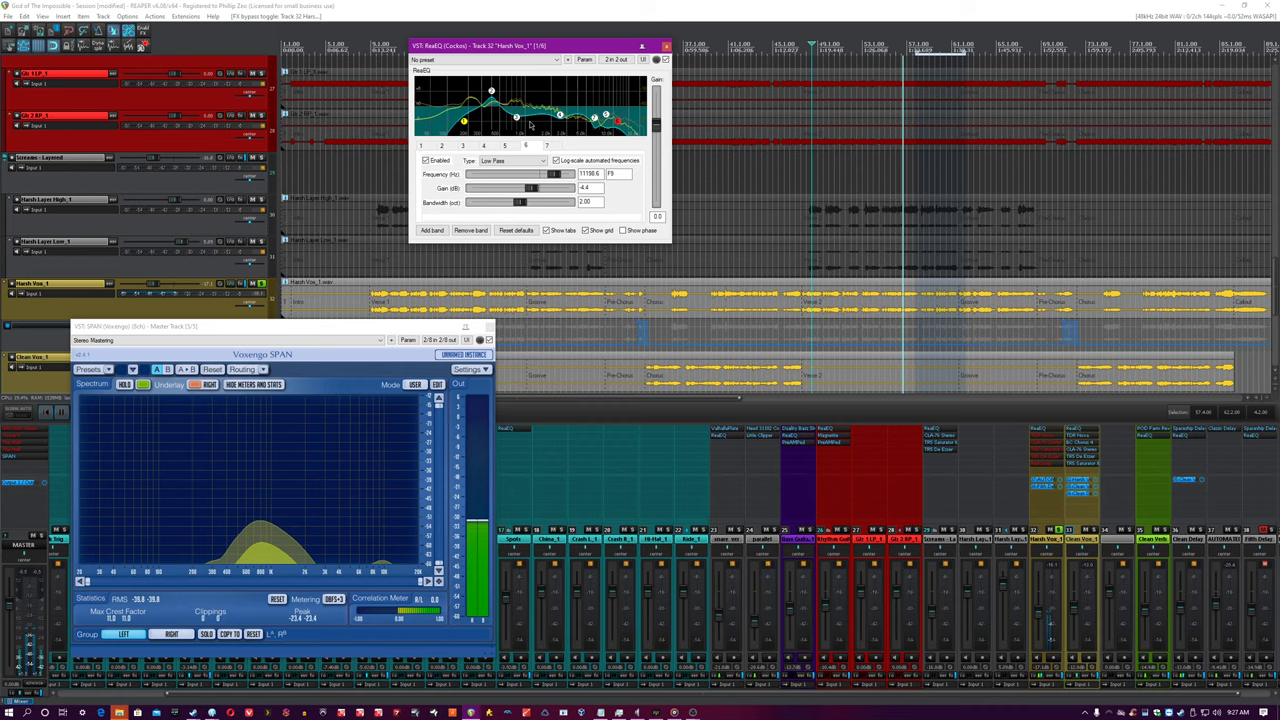
Examine the TDR Nova dynamic EQ on Harsh Vox_1 during playback and close its window
left_click(1045, 435)
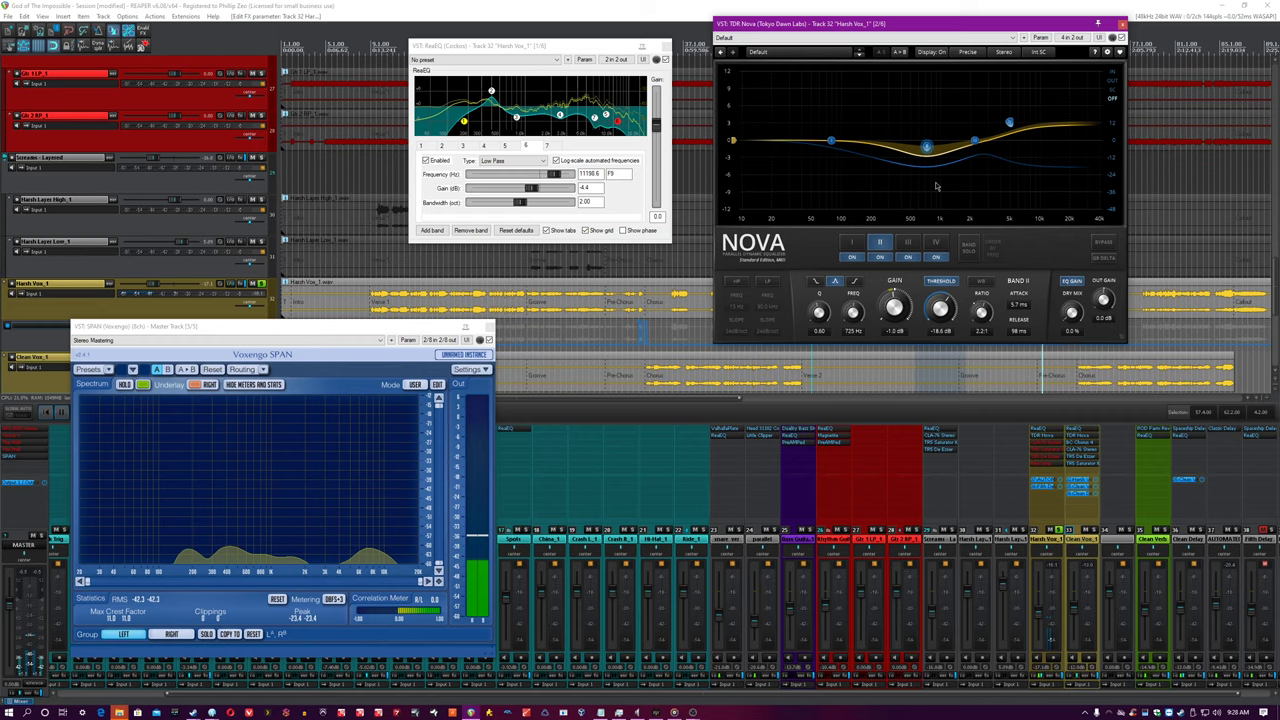
left_click(1121, 40)
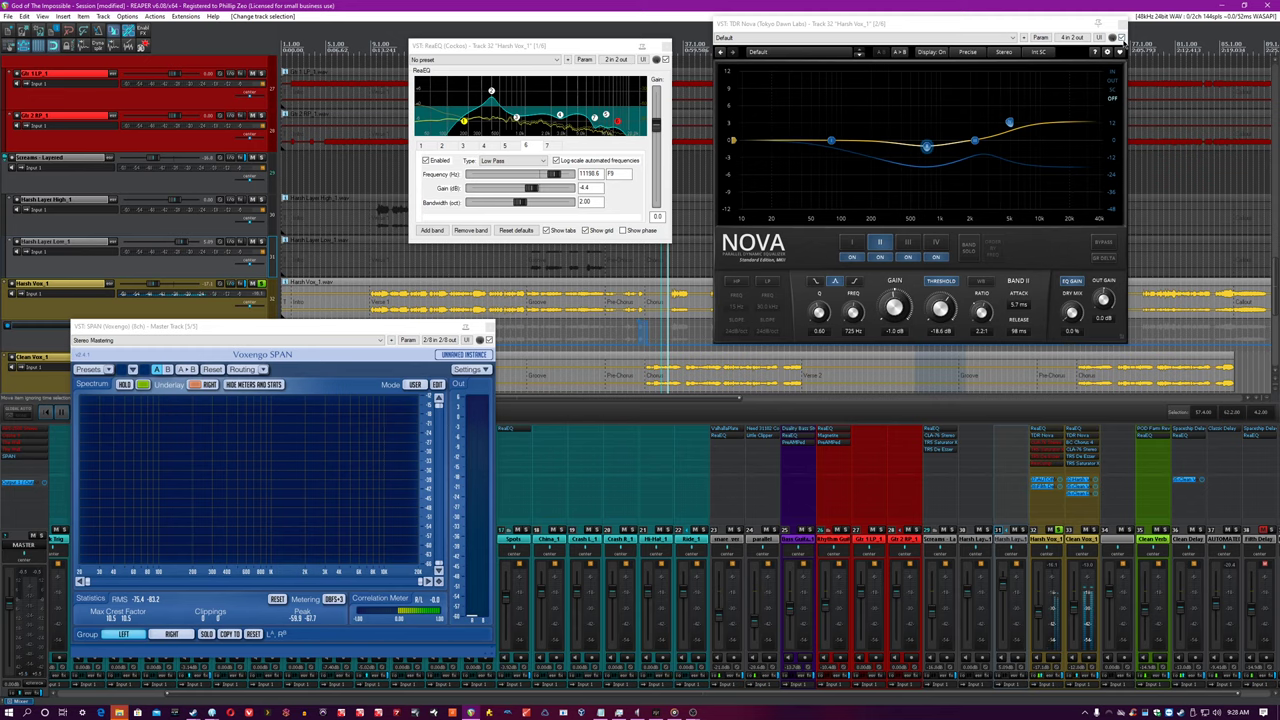
left_click(1120, 23)
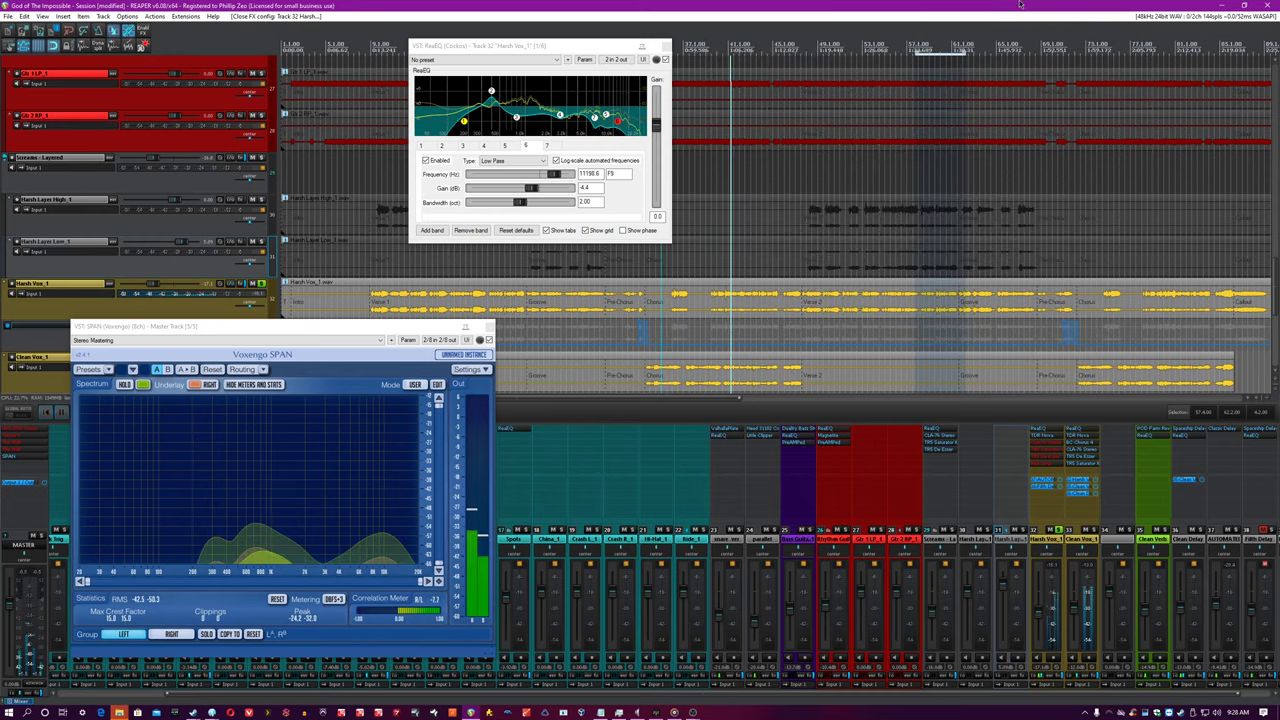
Examine the TR5 Saturator X and TR5 De-Esser on Harsh Vox_1, and close the effect windows including ReaEQ
left_click(1040, 449)
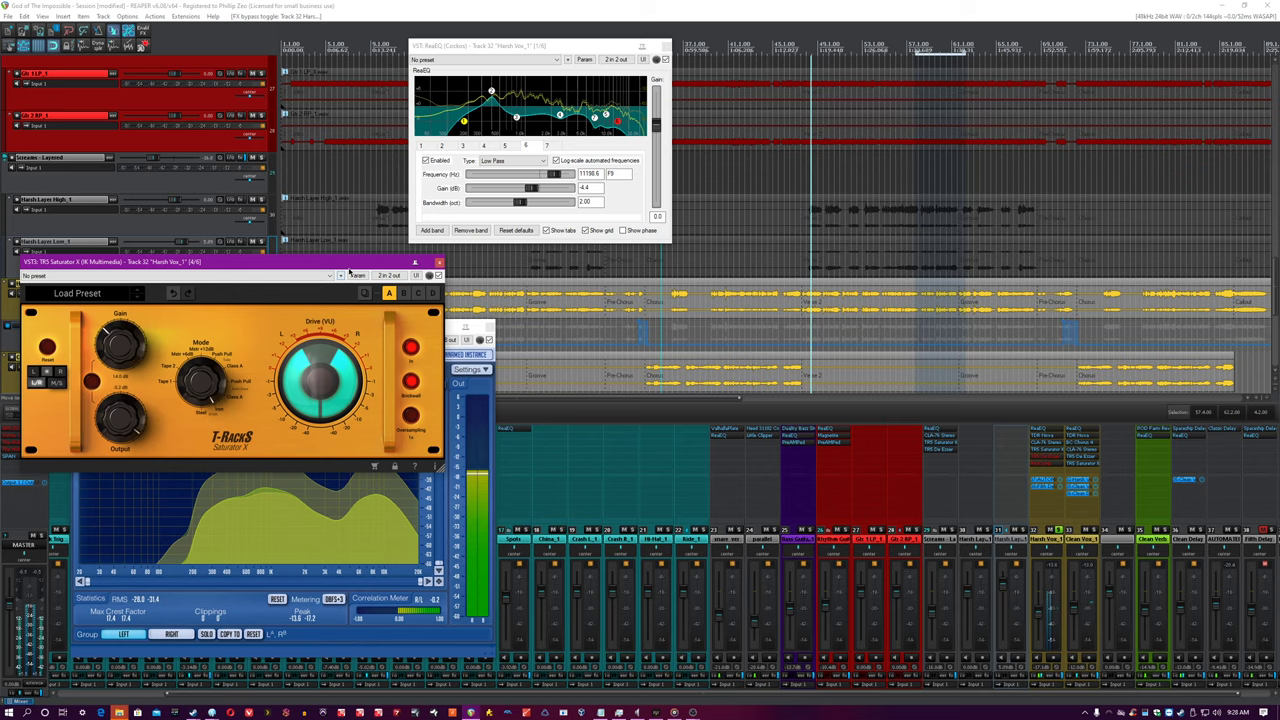
left_click_drag(349, 268, 363, 267)
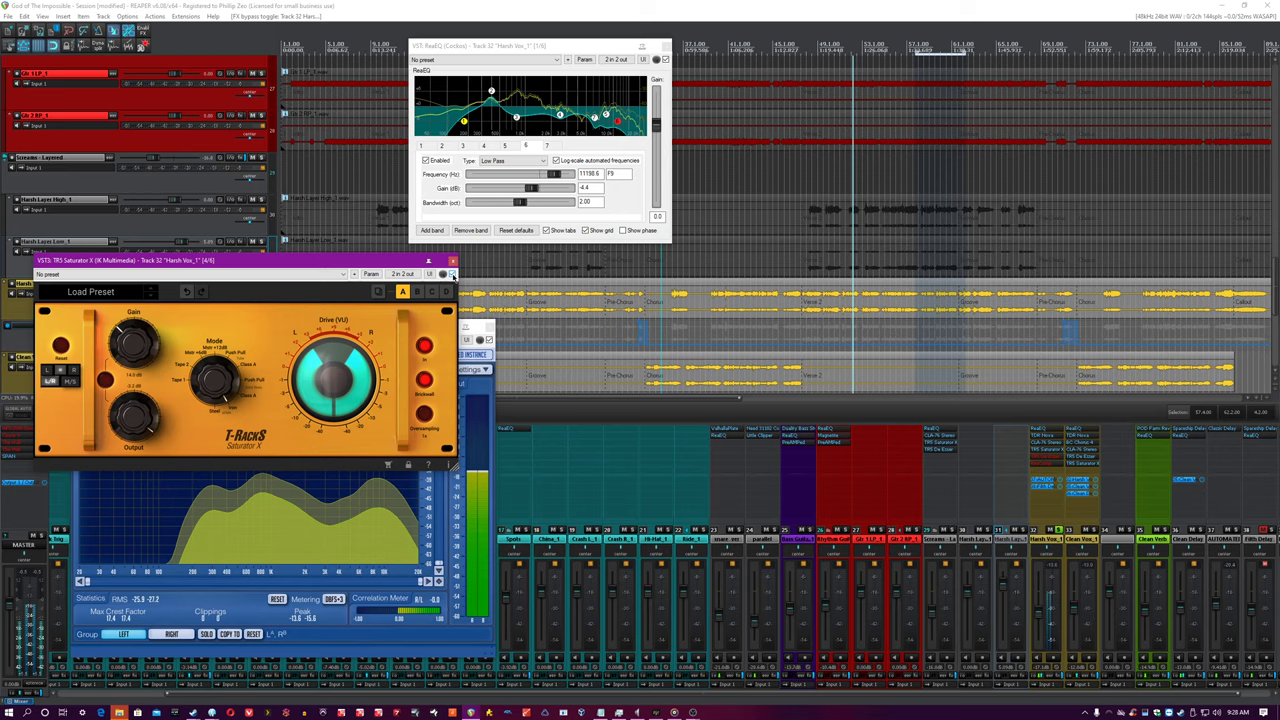
left_click(452, 262)
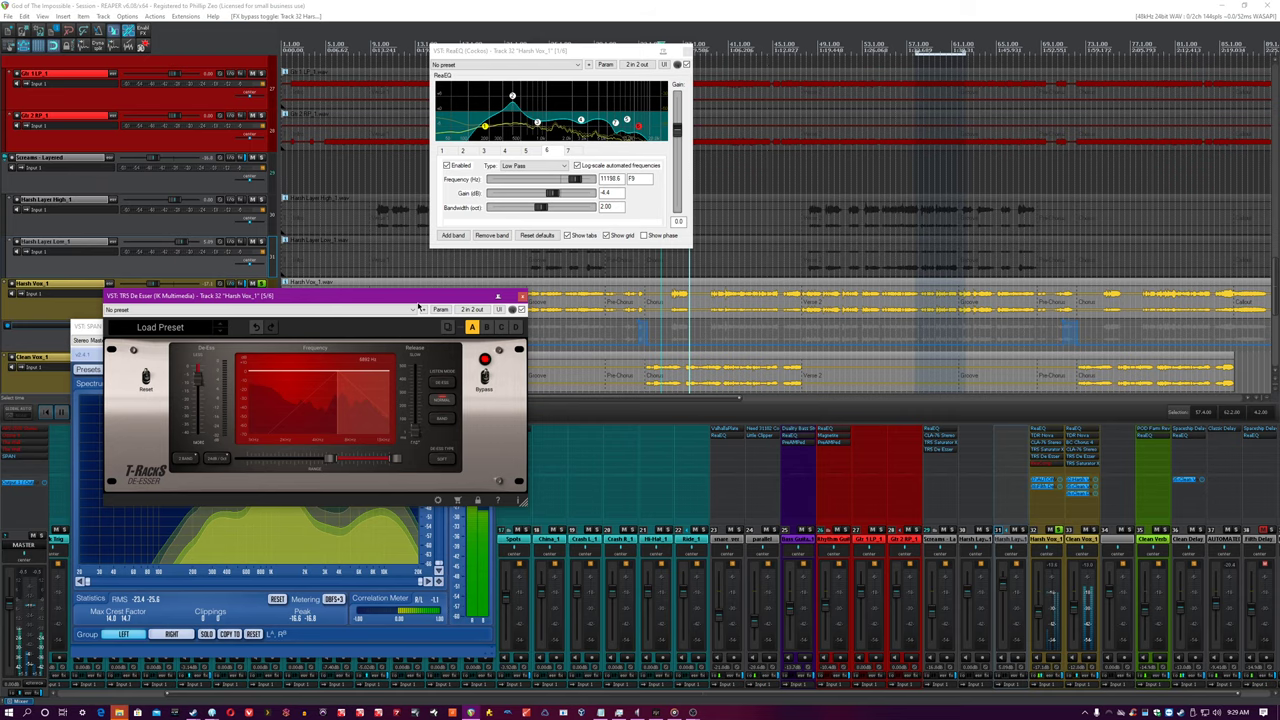
left_click(1043, 466)
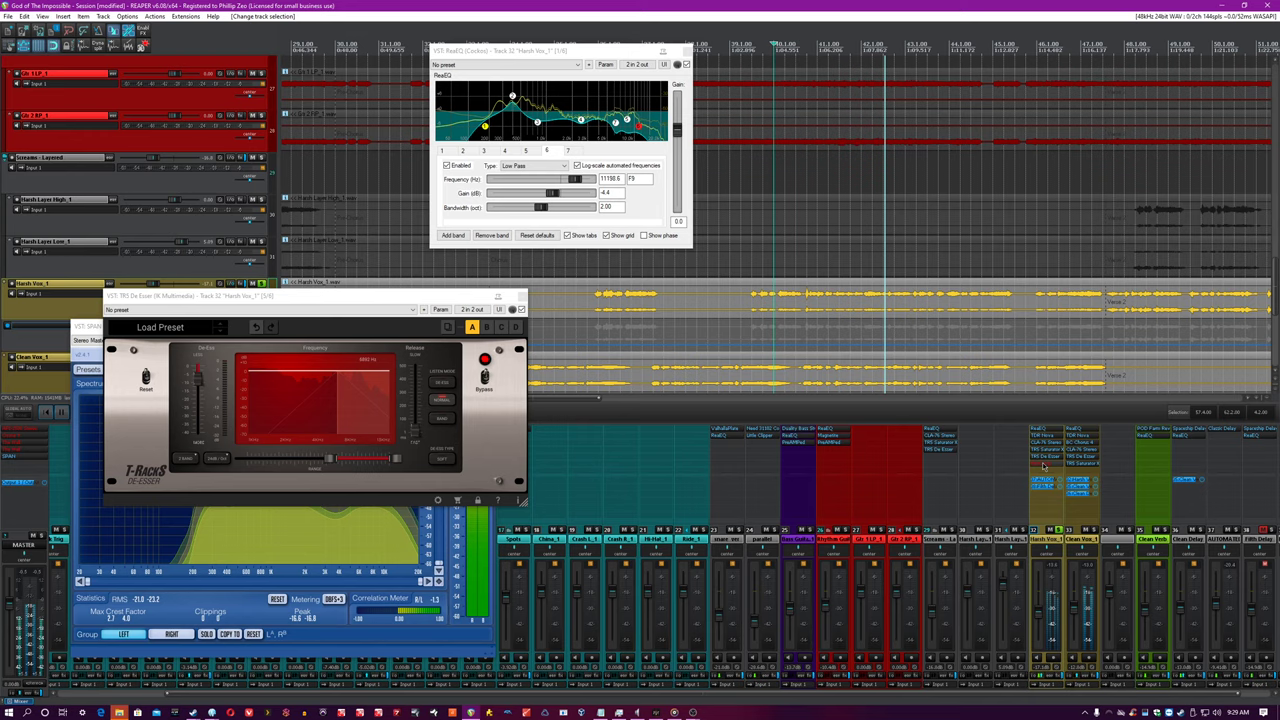
left_click(1043, 466)
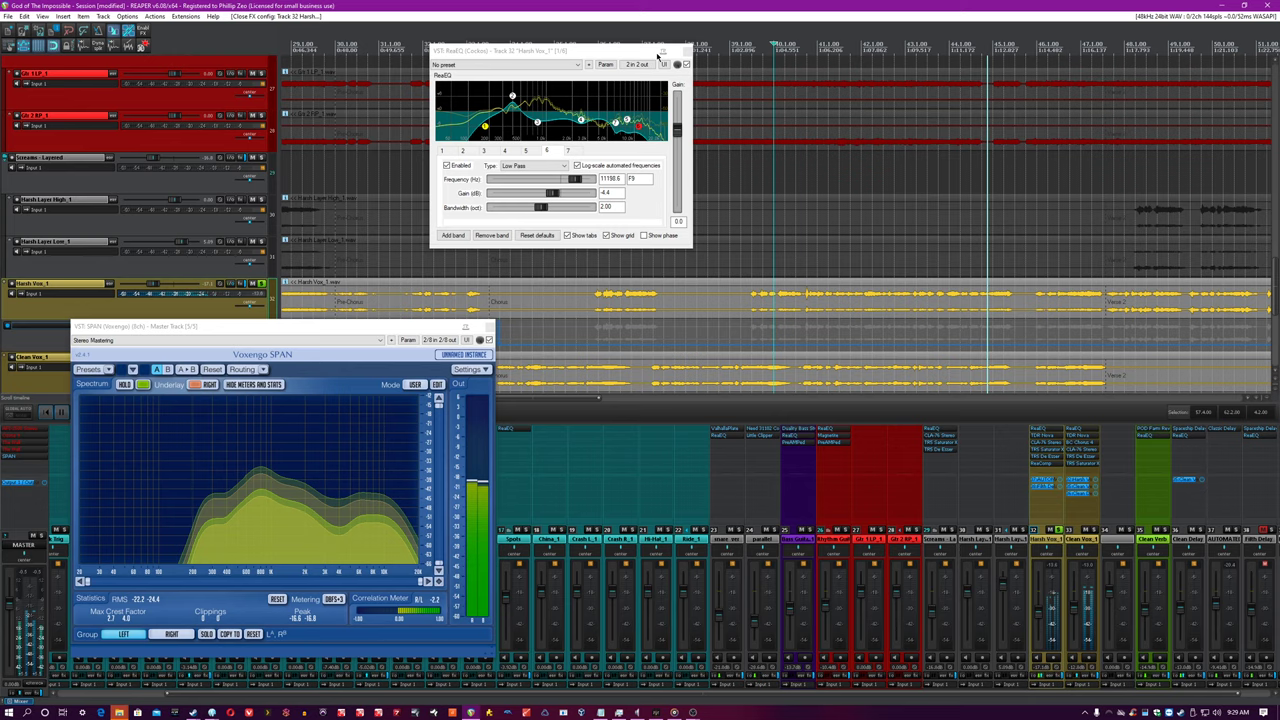
left_click(660, 51)
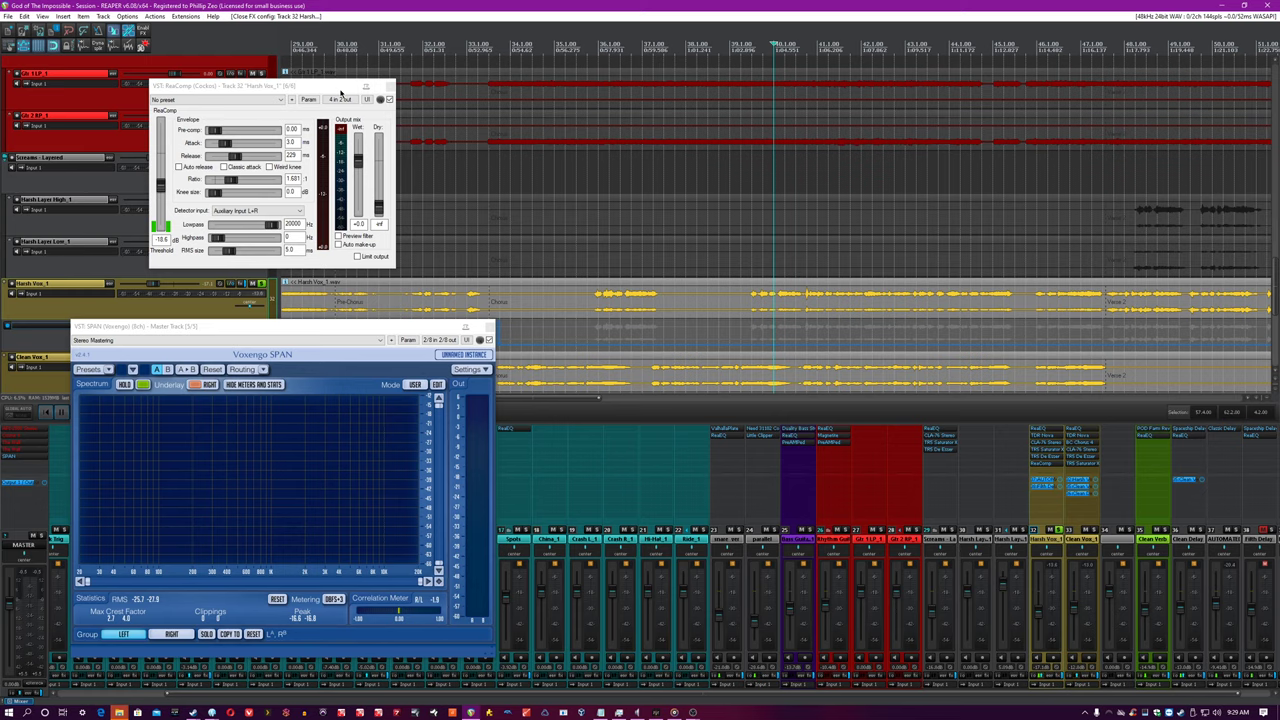
Examine the ReaComp settings on Harsh Vox_1 and play the chorus to watch its gain reduction
left_click_drag(340, 92, 420, 102)
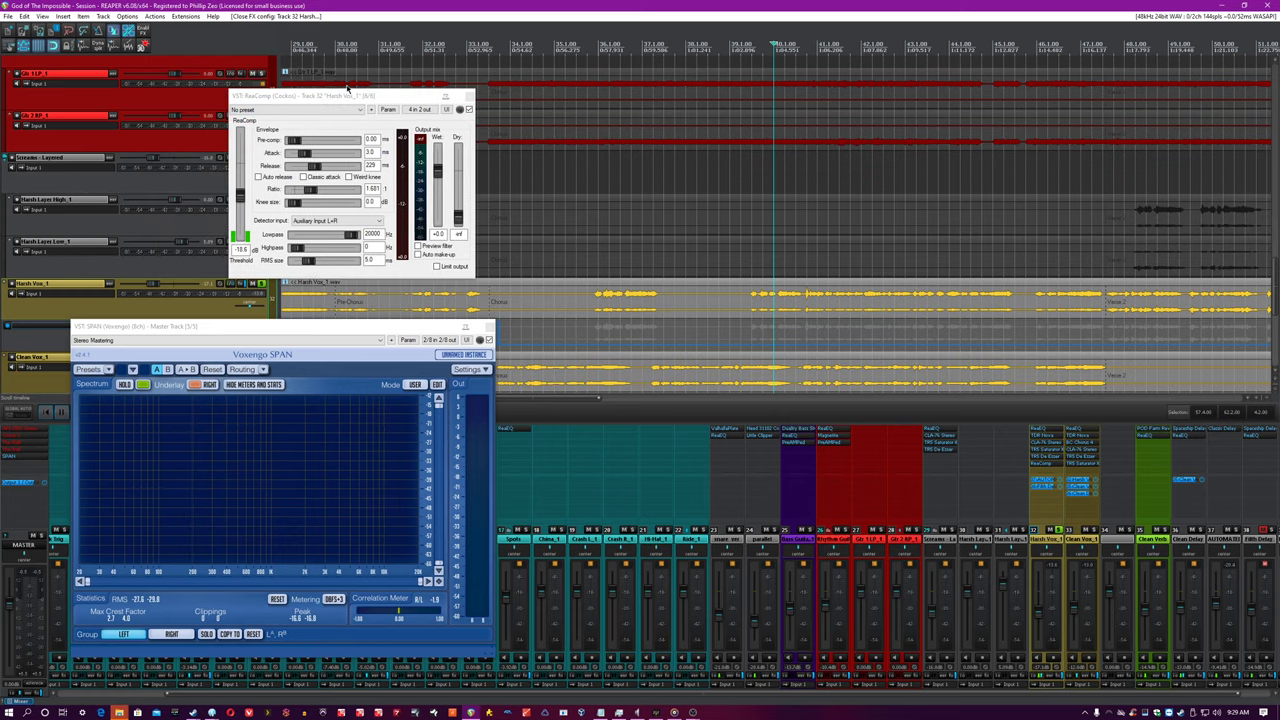
key("minus")
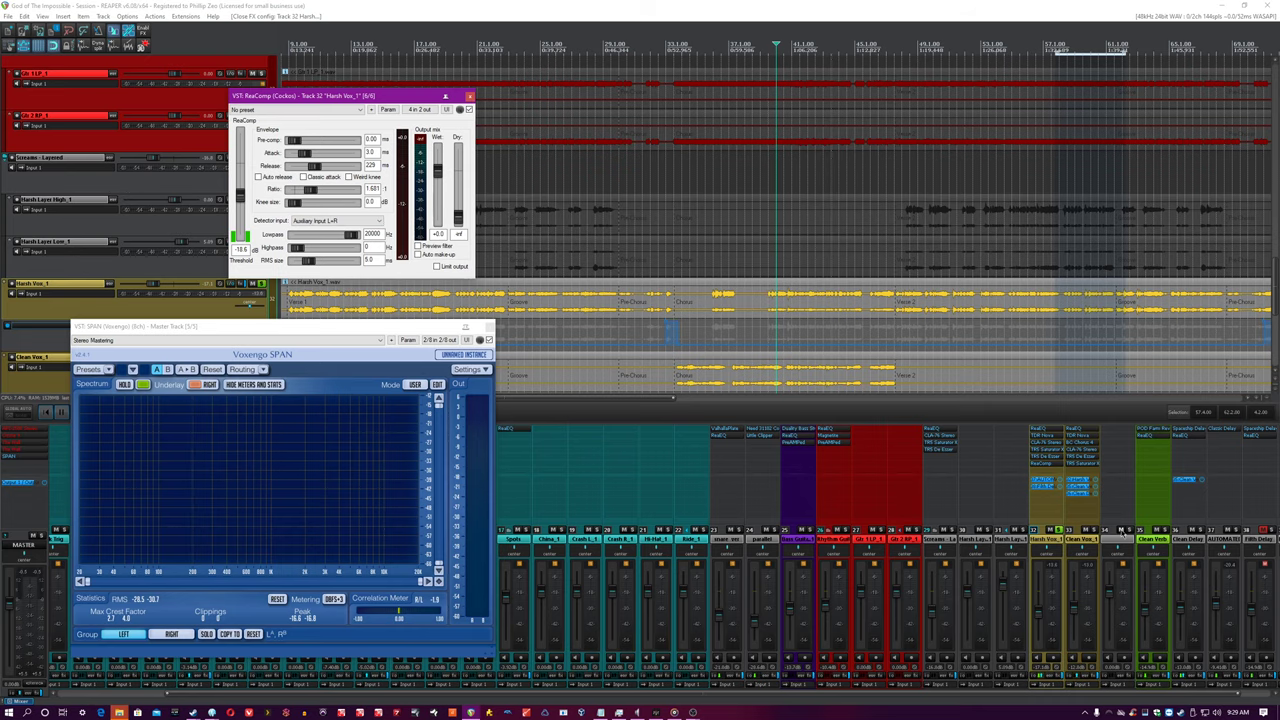
key("plus")
key("plus")
key("space")
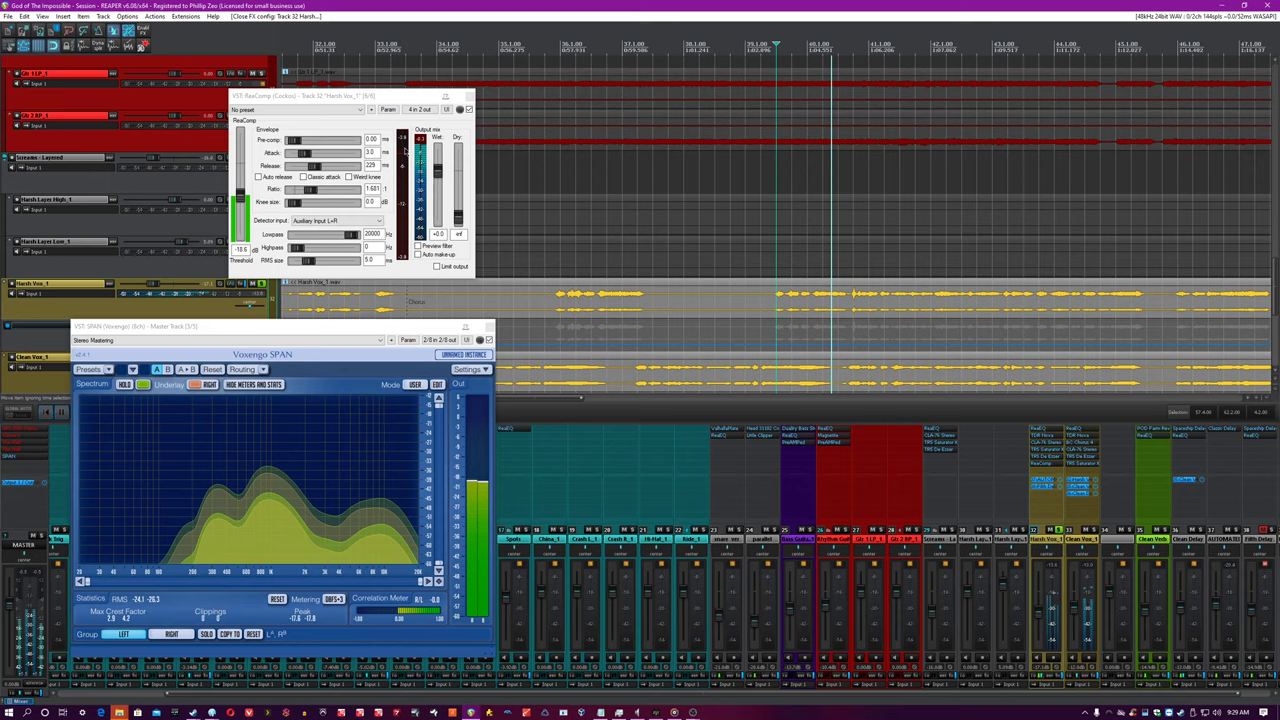
key("space")
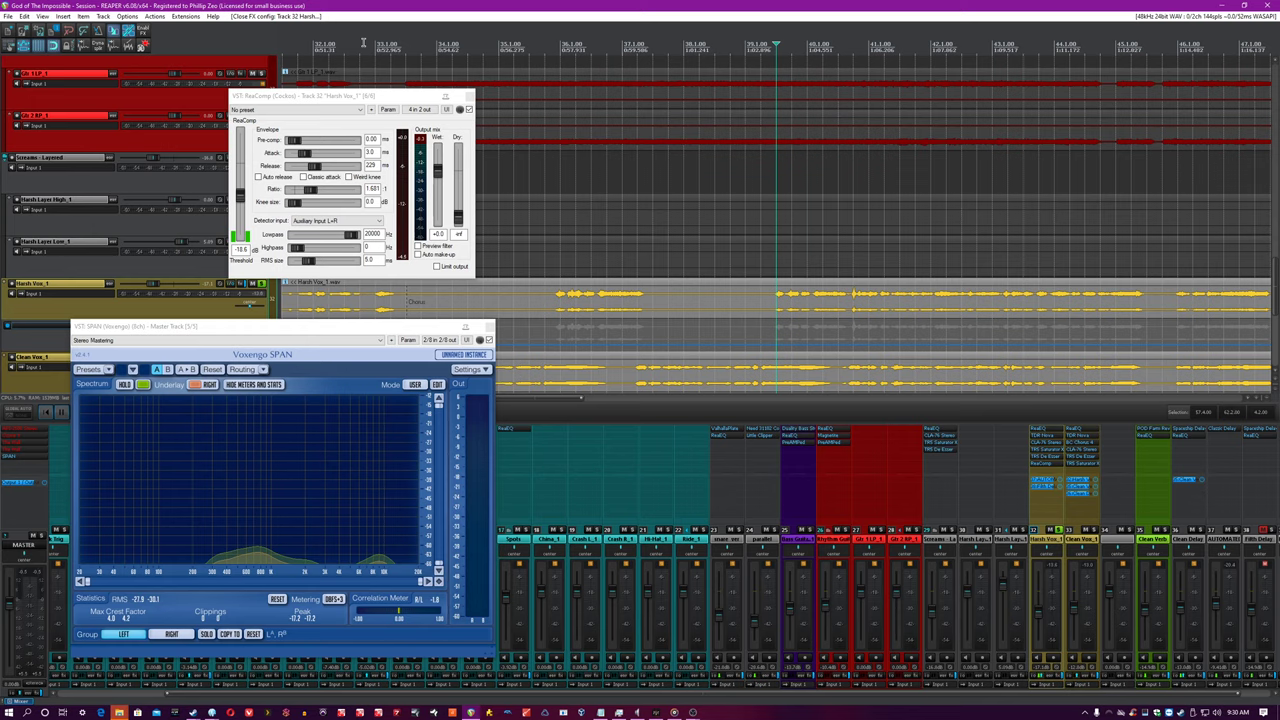
Play Harsh Vox_1 together with Clean Vox_1 to hear the ReaComp sidechain ducking, and unsolo all tracks
key("Down")
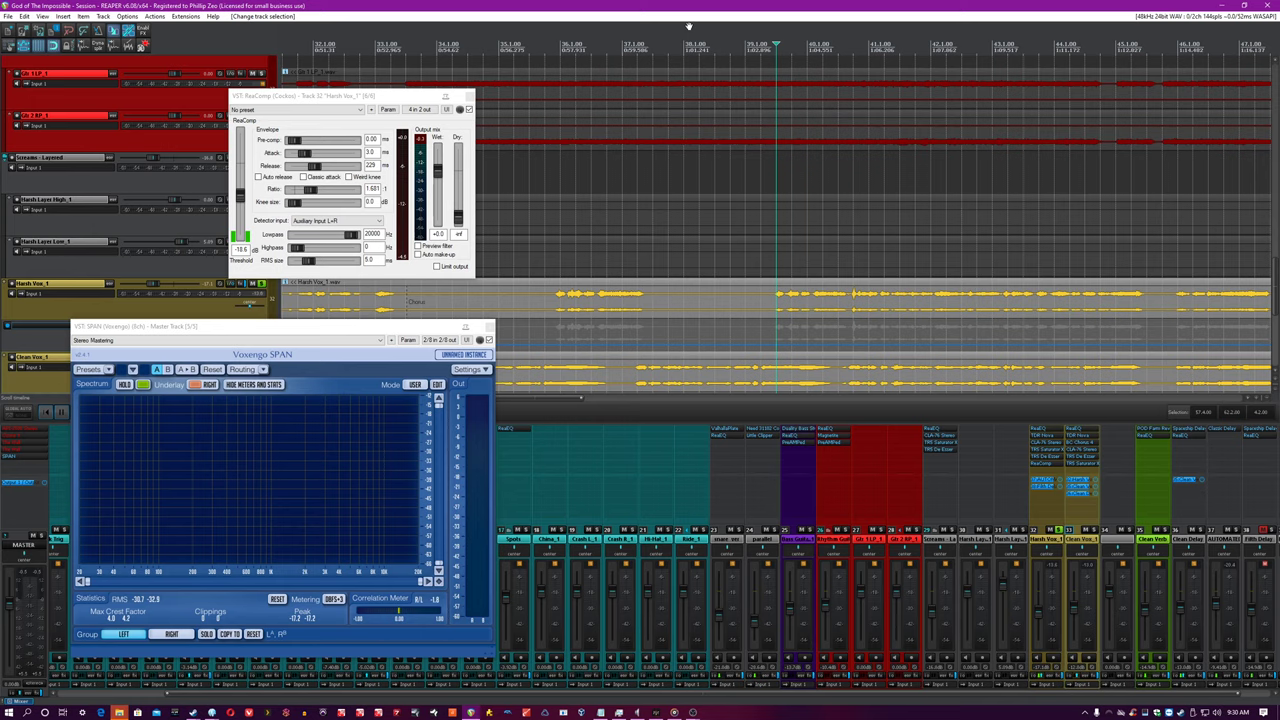
key("space")
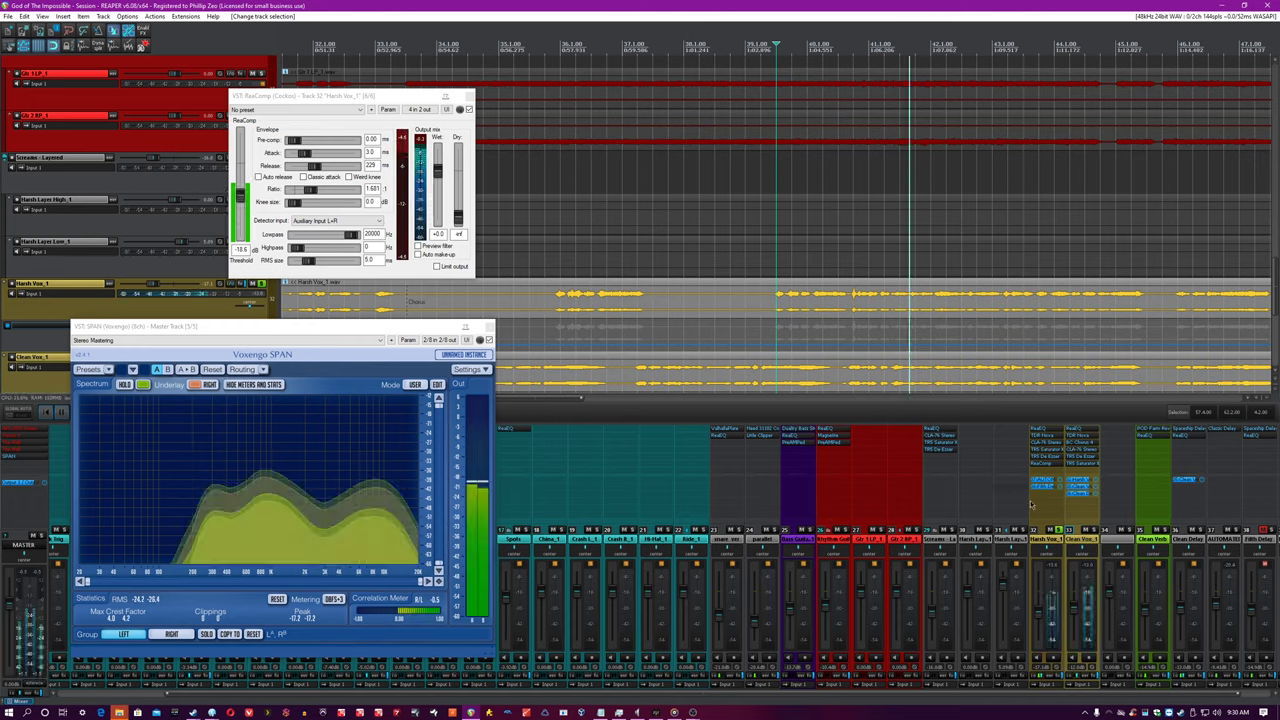
left_click(1048, 529)
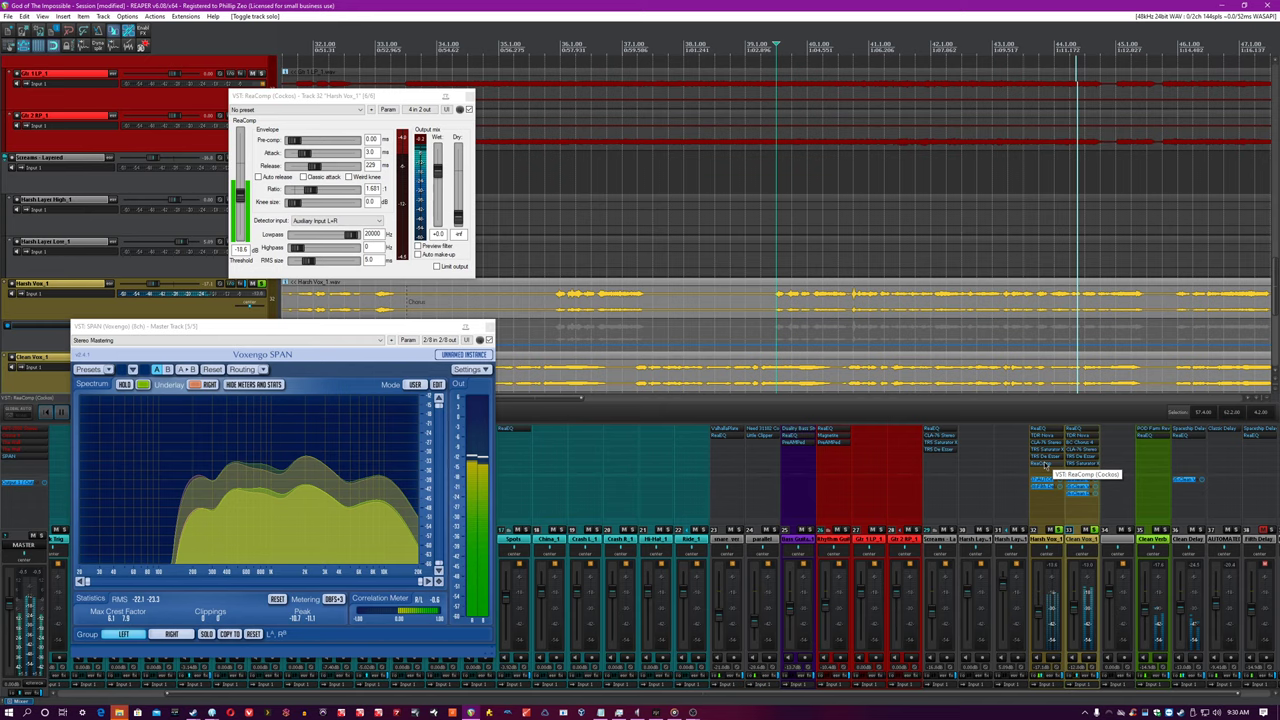
left_click(1046, 466, "shift")
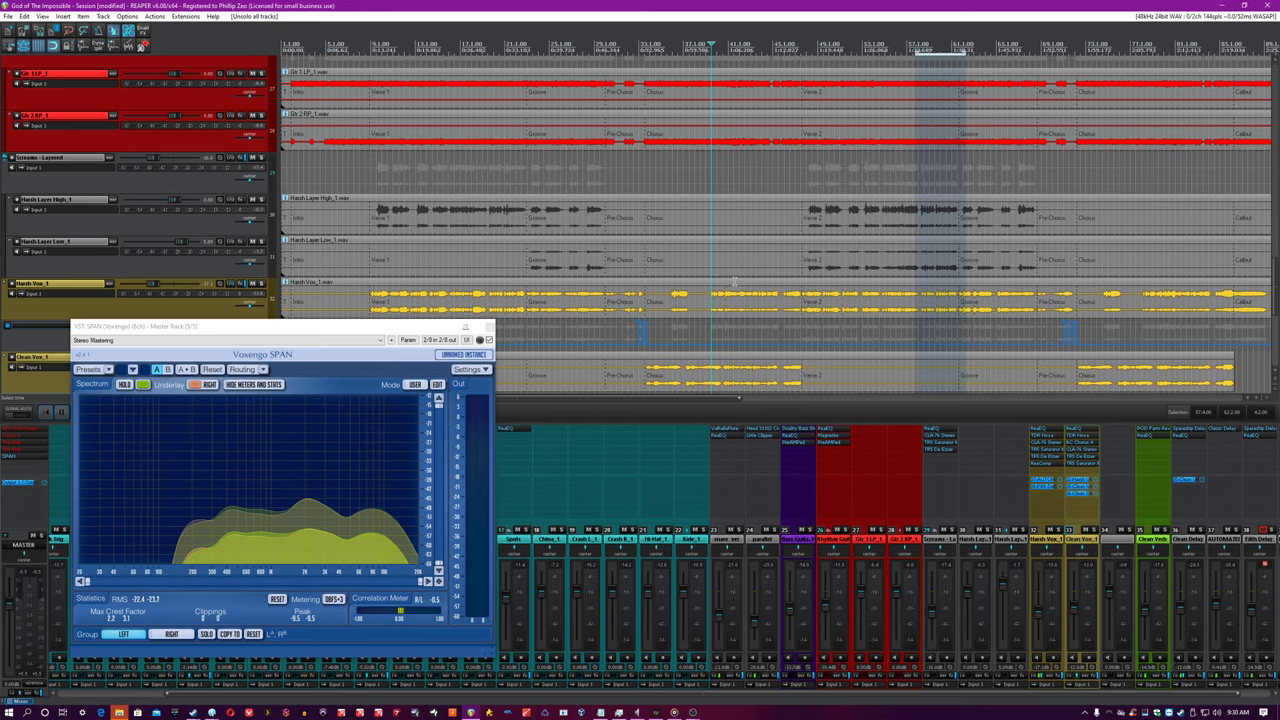
Solo Clean Vox_1 at the chorus, examine its ReaEQ bands and compare the EQ bypassed and enabled
left_click(645, 381)
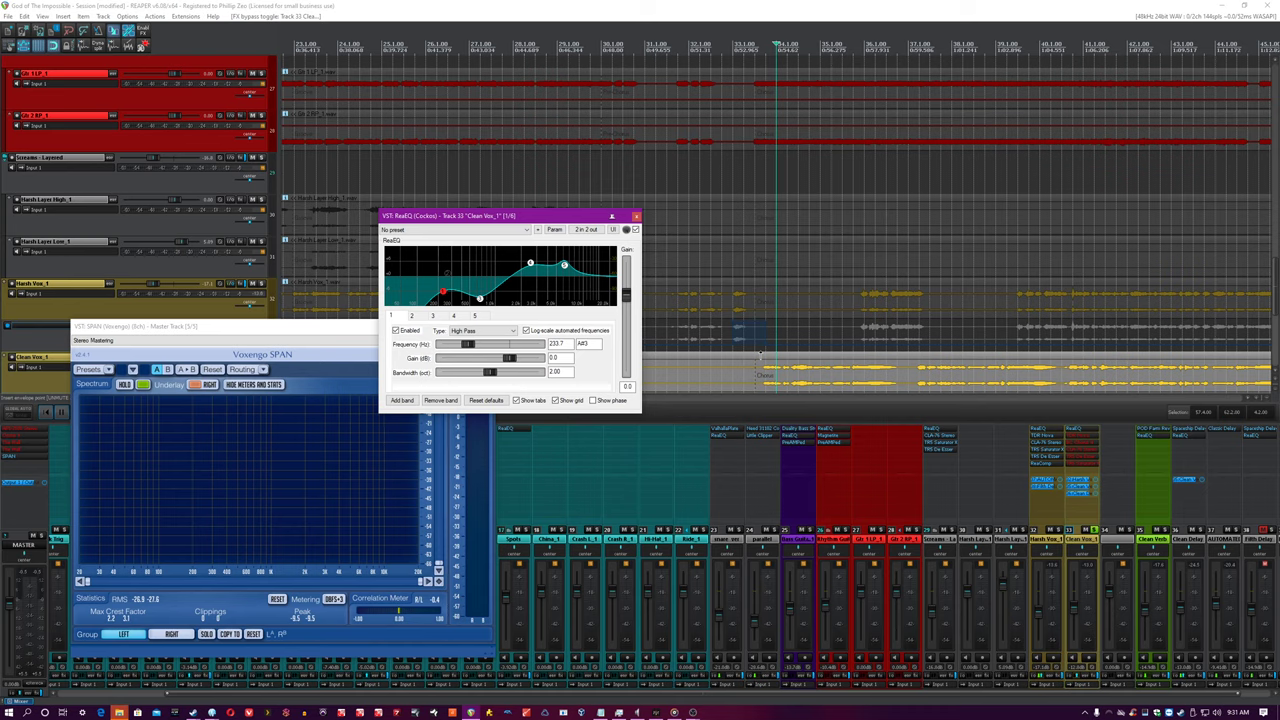
left_click(480, 299)
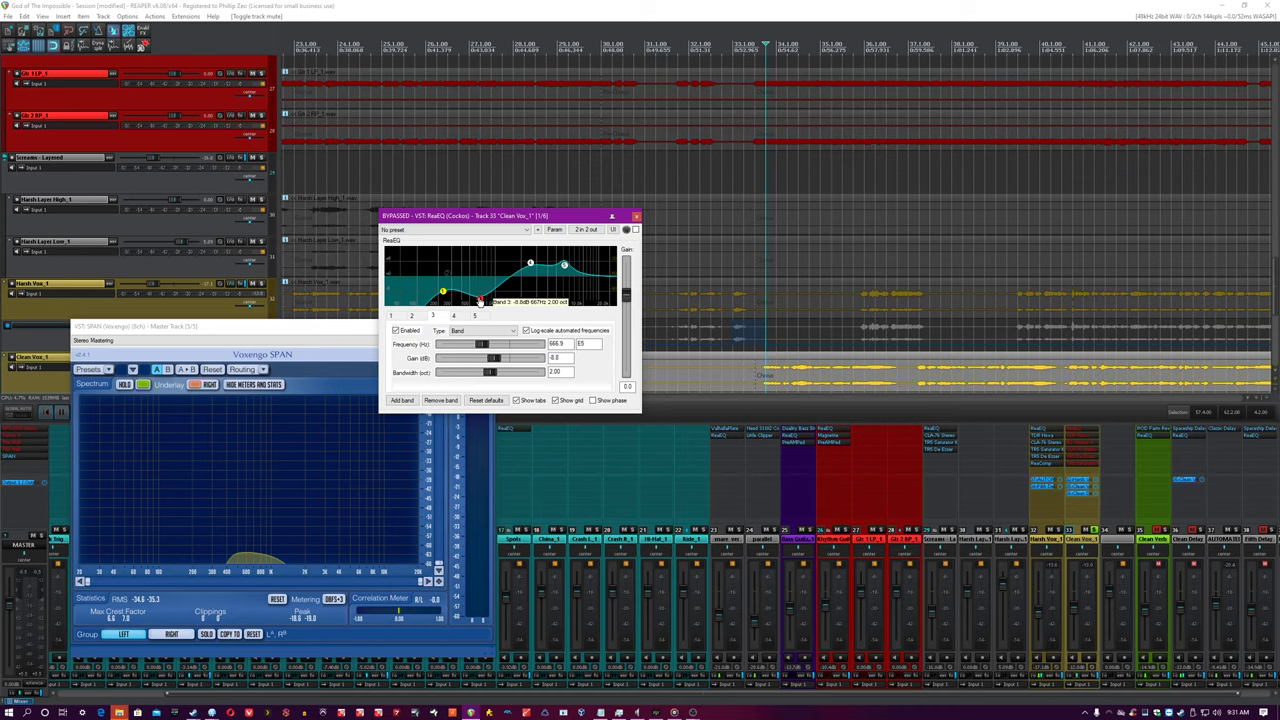
key("space")
left_click(530, 263)
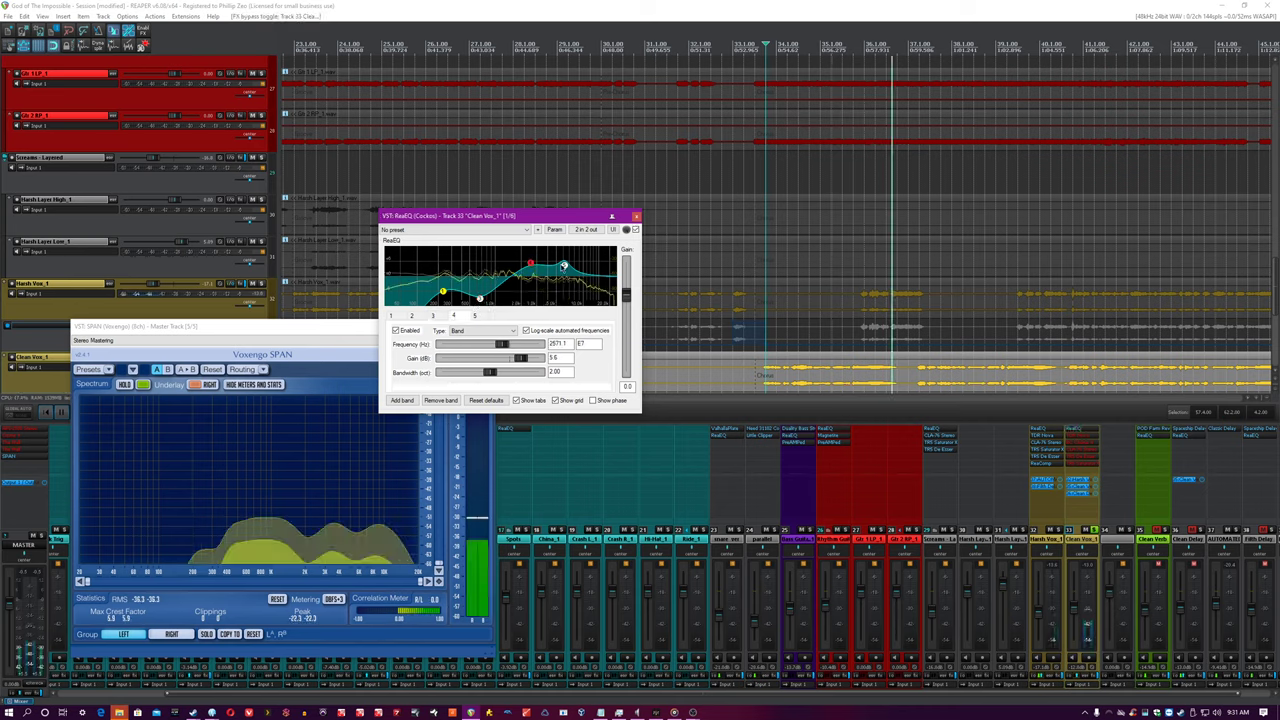
left_click(263, 537)
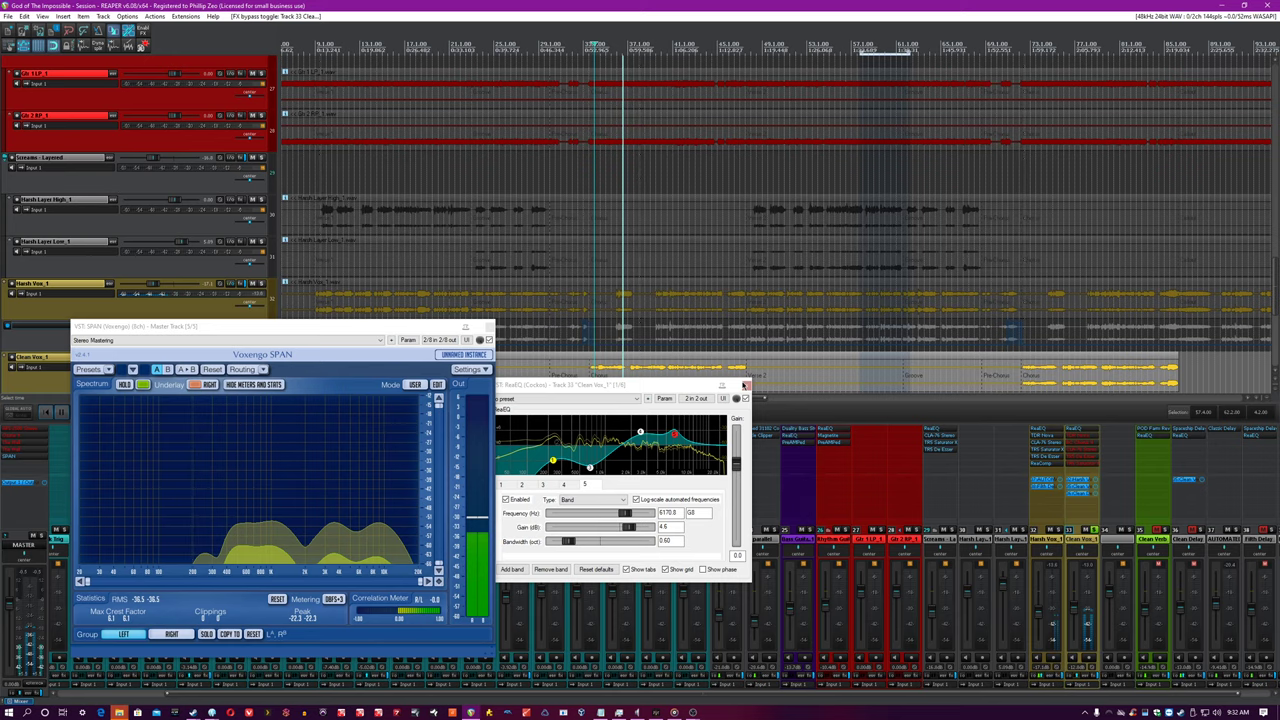
Close the Clean Vox_1 ReaEQ and examine the track's TDR Nova dynamic EQ during playback, closing its window too
left_click(744, 385)
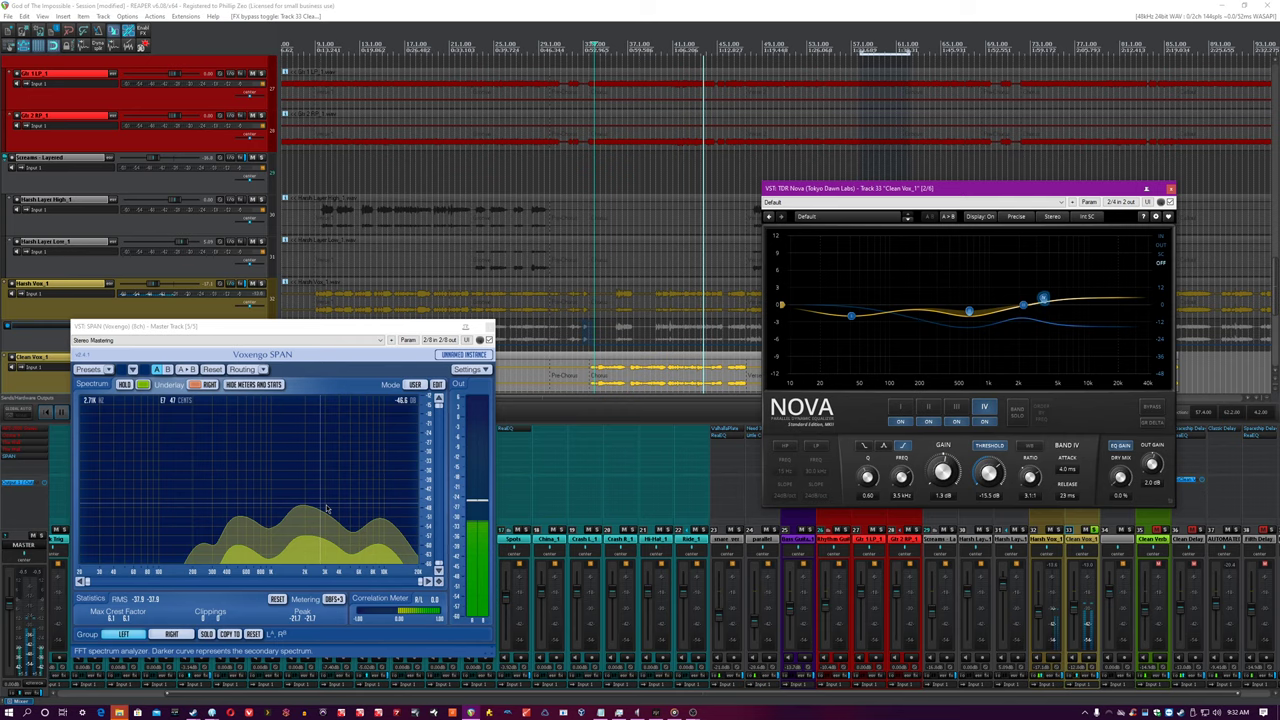
left_click(1171, 188)
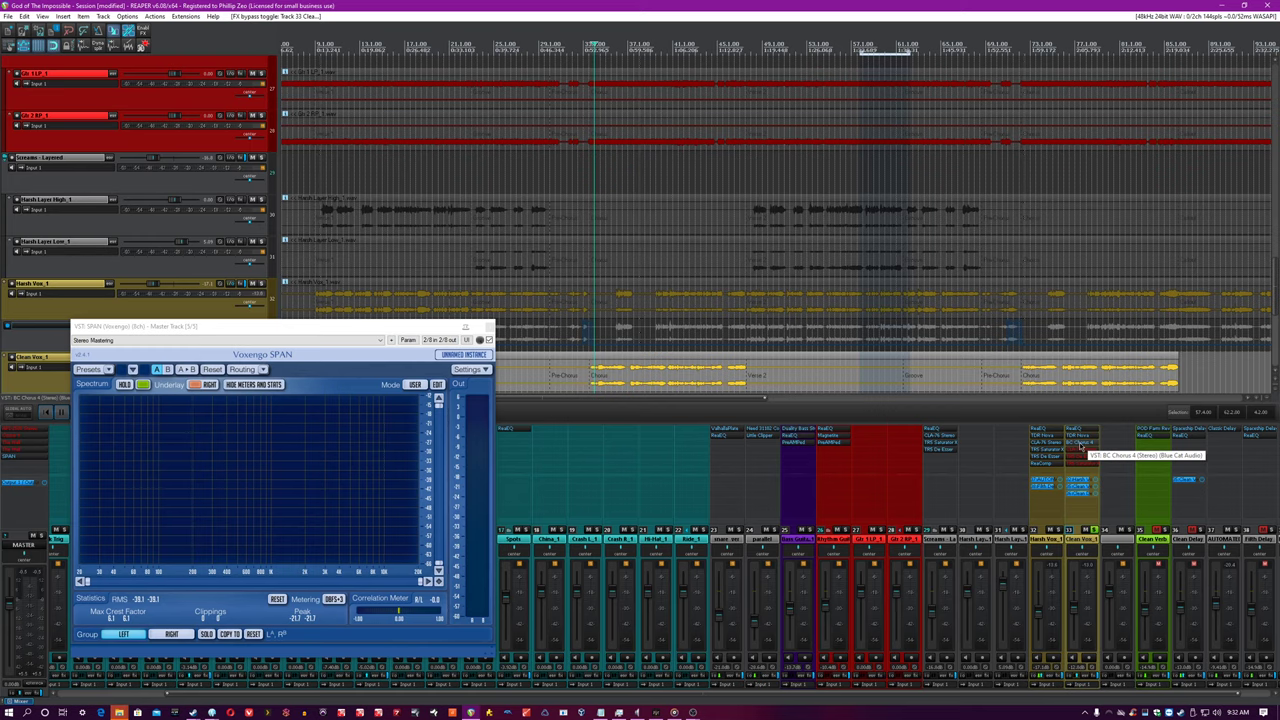
Examine the CLA-76 Stereo, TR5 De-Esser and TR5 Saturator X on the soloed Clean Vox_1 during playback
left_click(1086, 455)
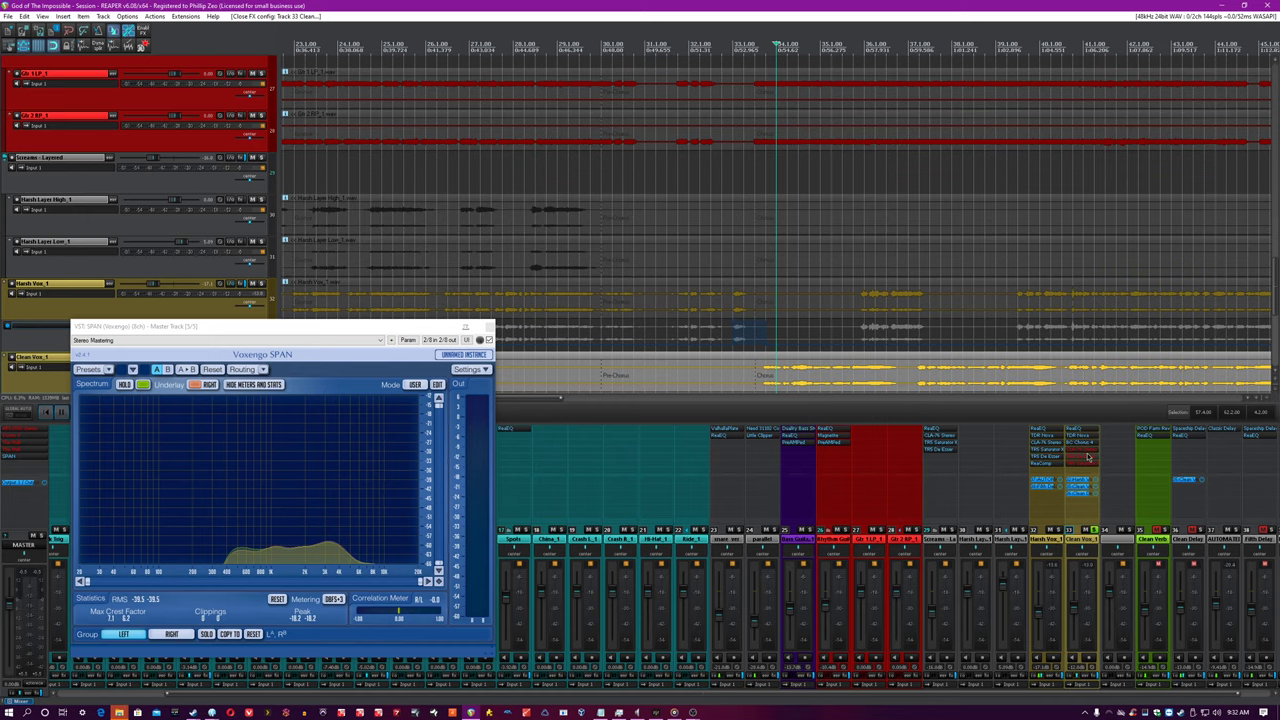
left_click(1088, 457)
key("space")
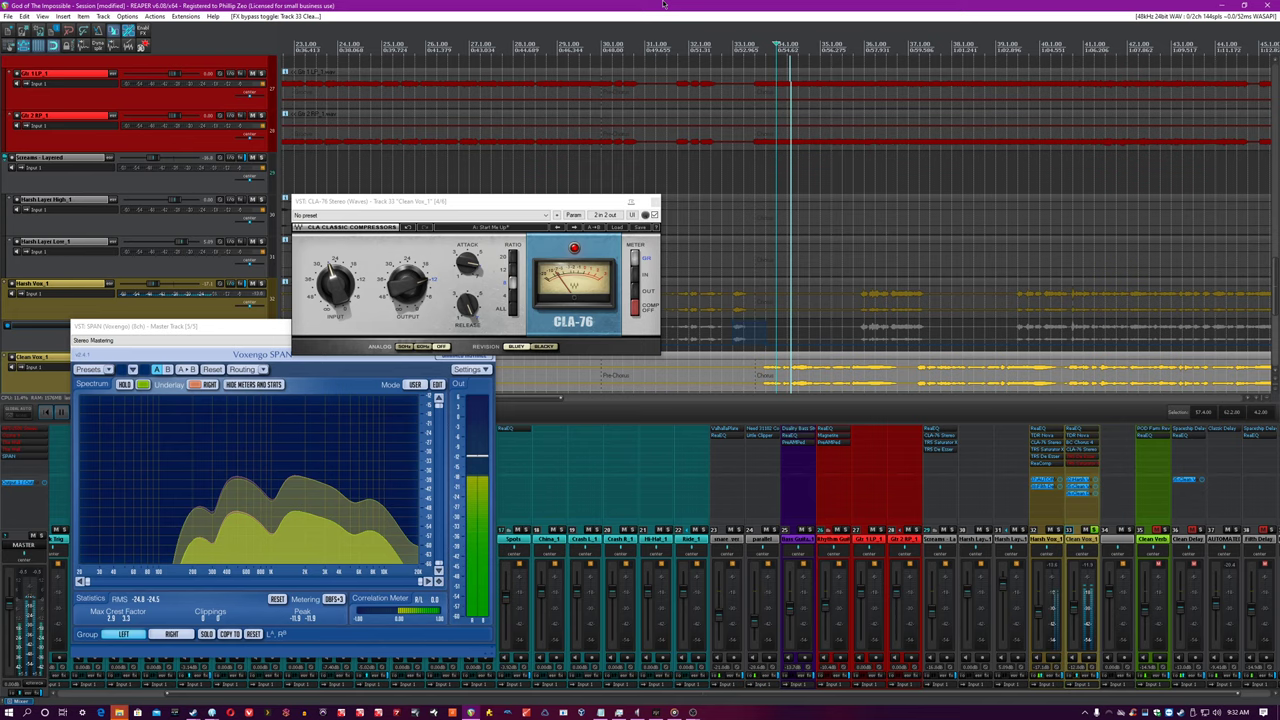
key("ctrl+z")
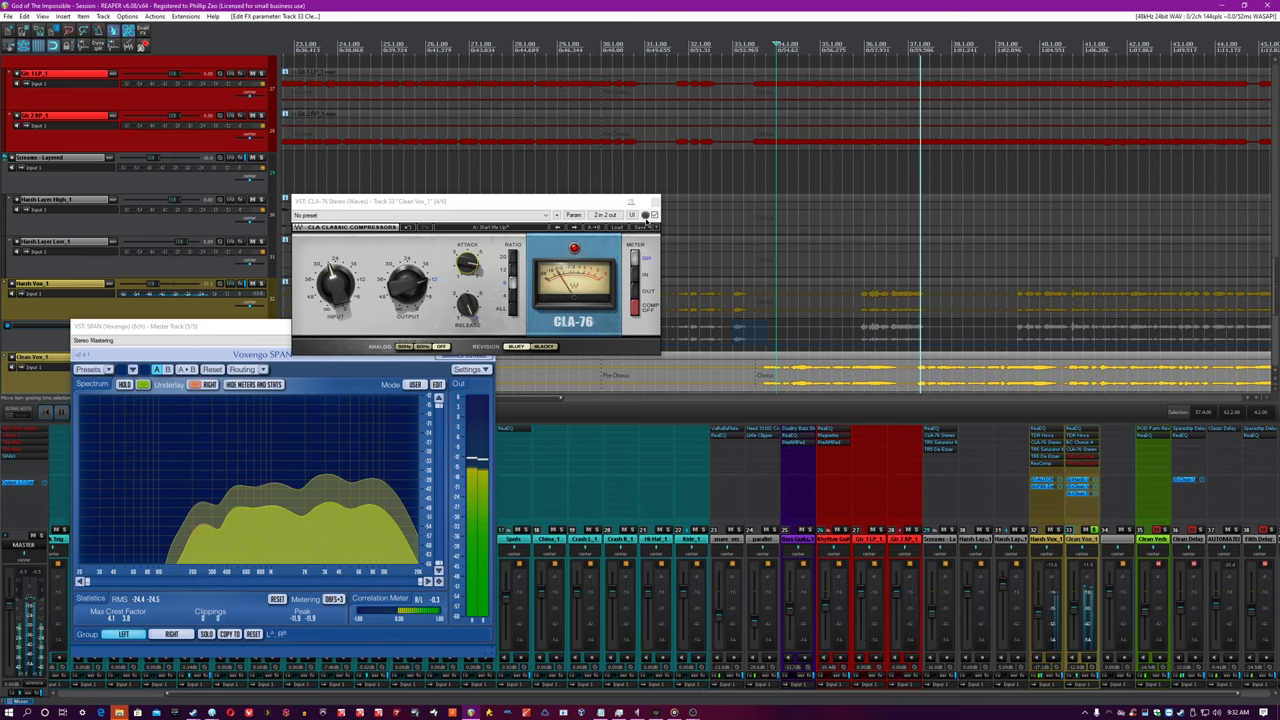
left_click(648, 222)
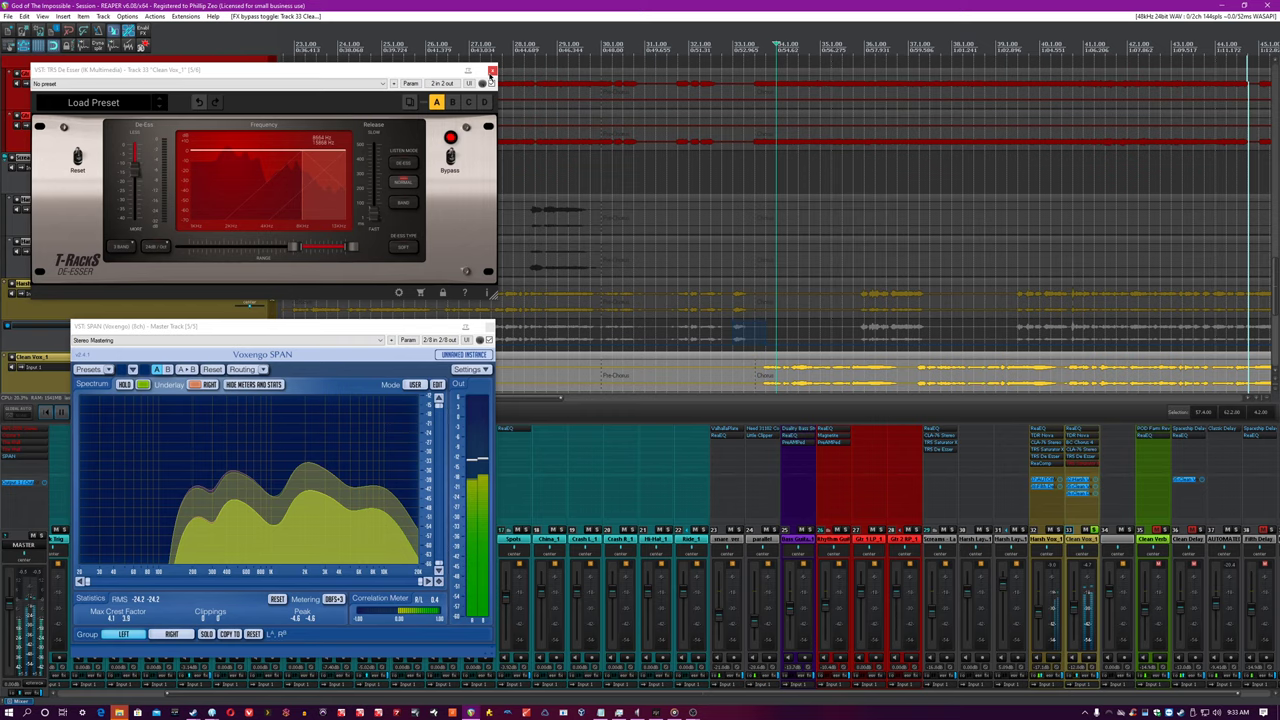
left_click(491, 74)
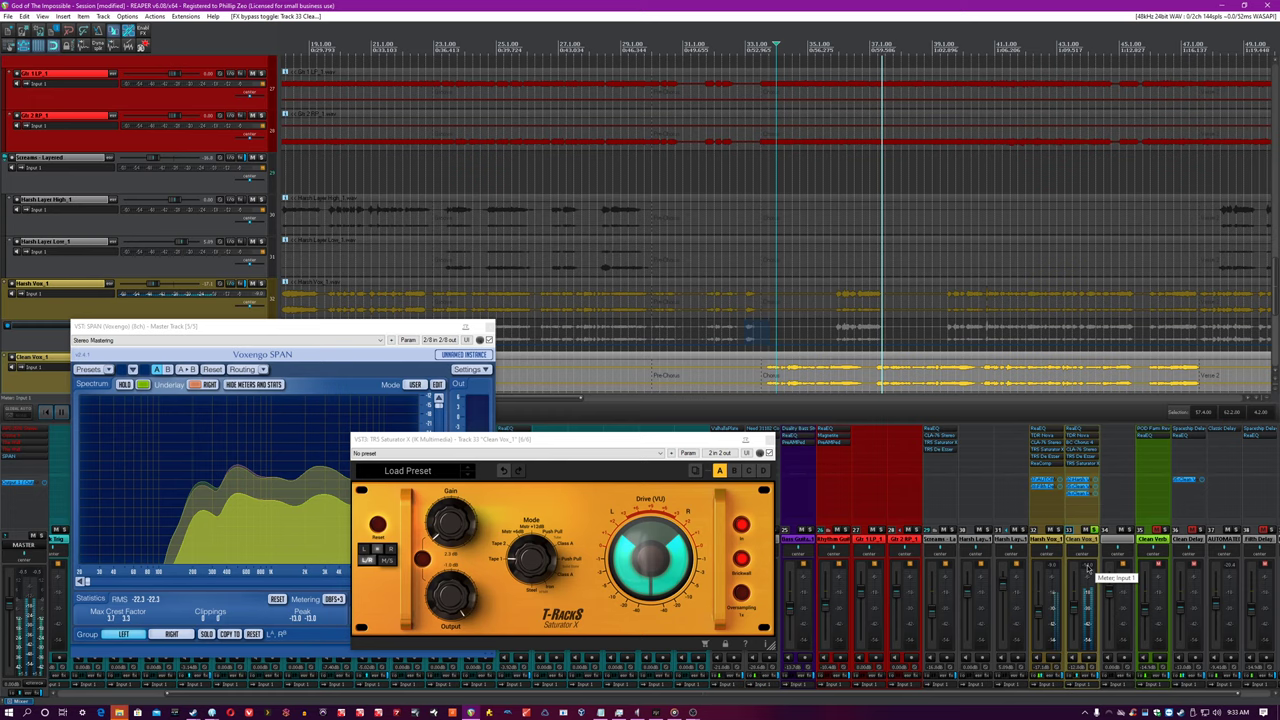
Close the TR5 Saturator X, unsolo all tracks and compare the full mix with Clean Vox_1's saturator bypassed and enabled
left_click(768, 439)
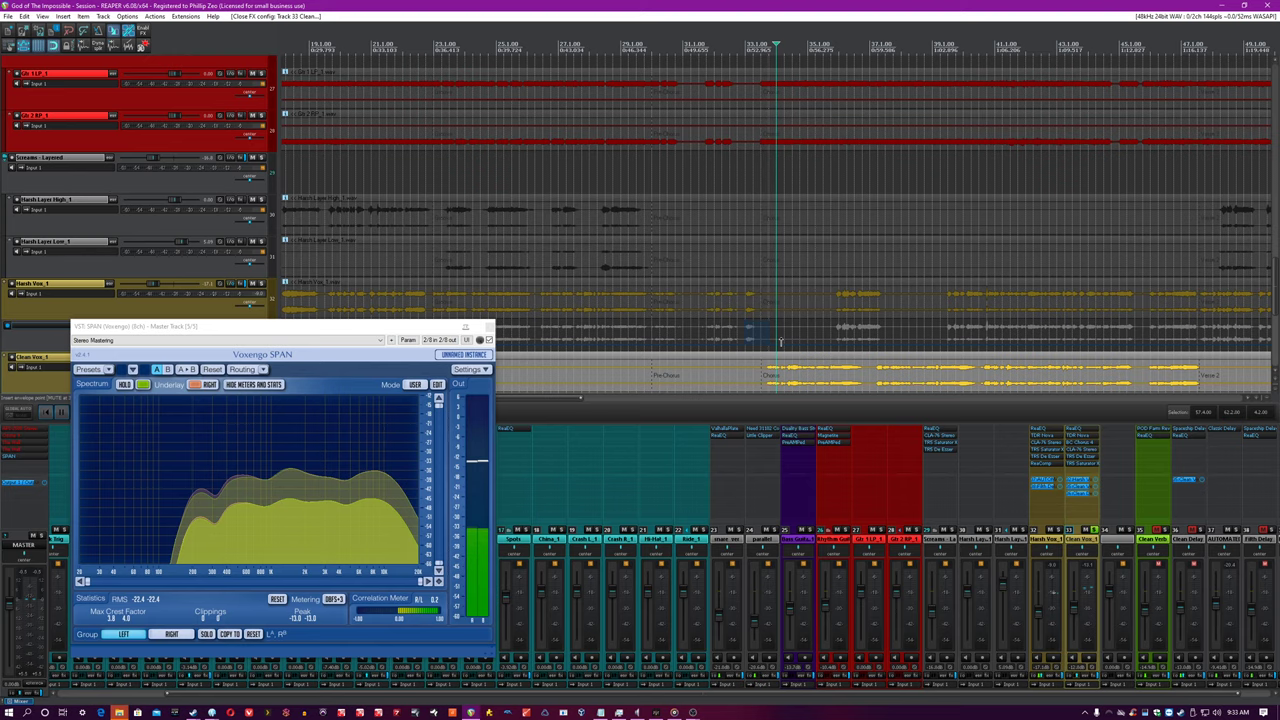
key("F6")
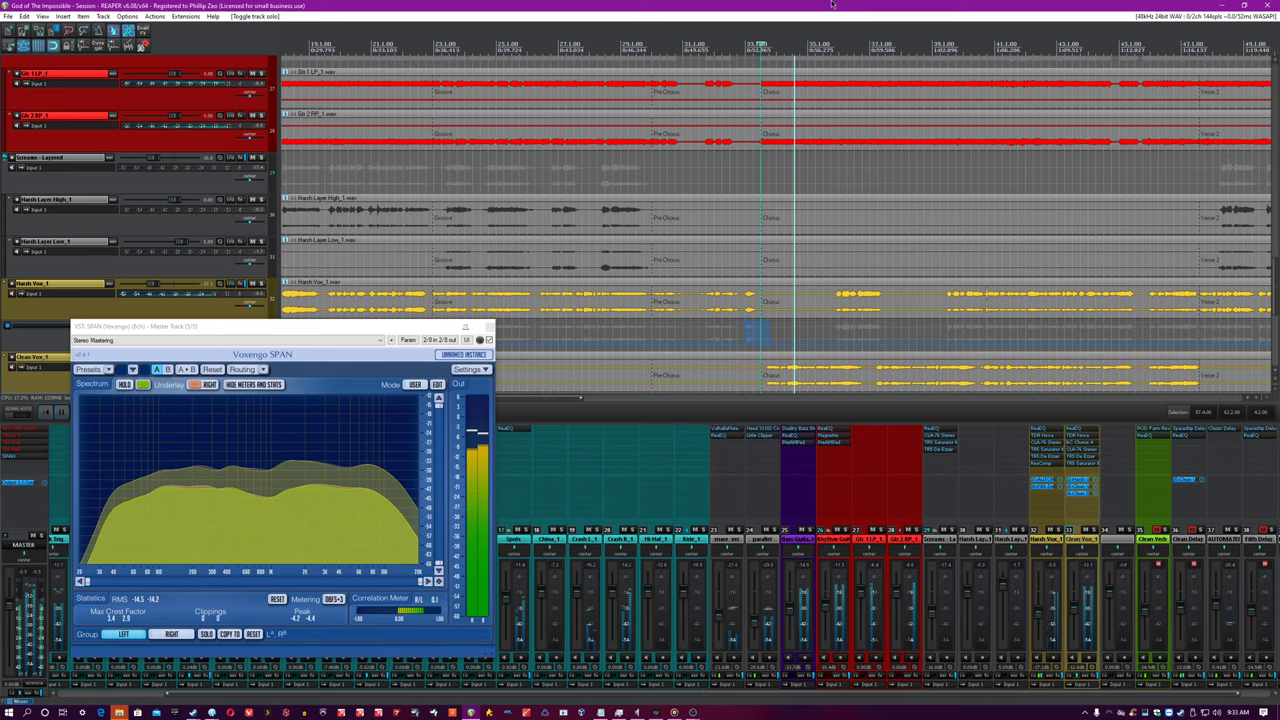
left_click(1078, 464, "ctrl")
left_click(1079, 465, "ctrl")
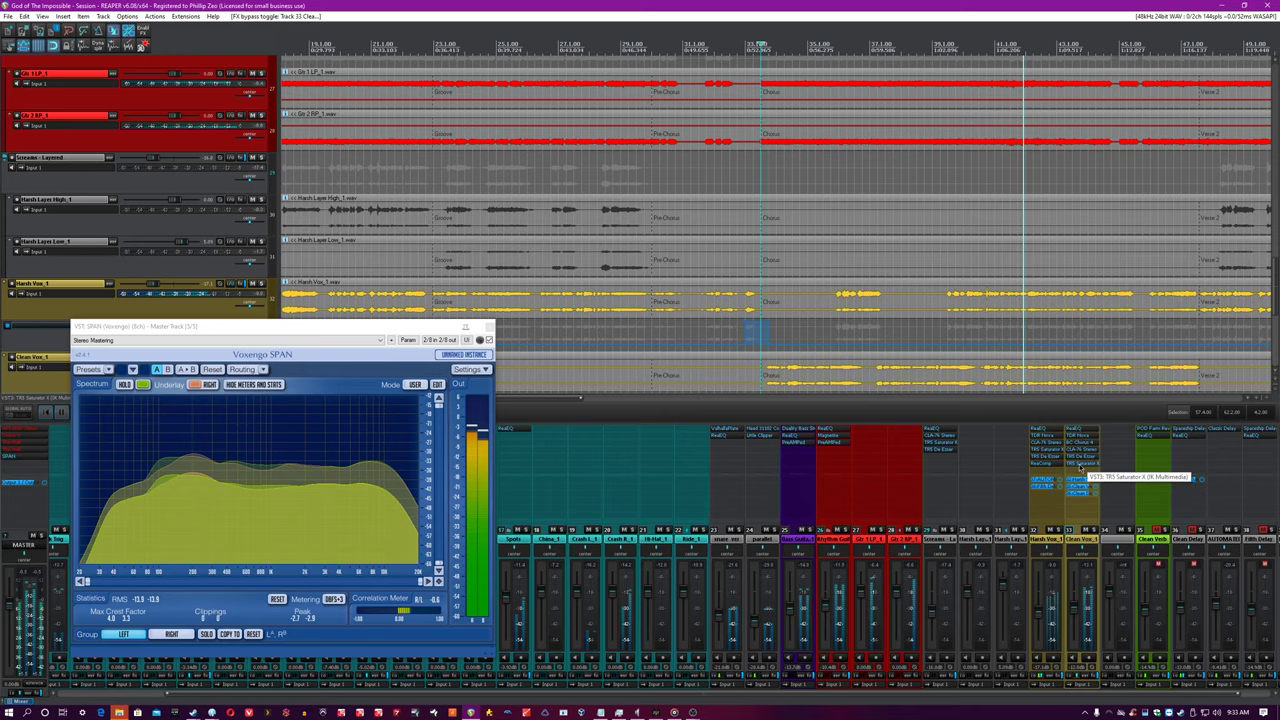
Play the full mix from the end of the first chorus to hear the transition into Verse 2
left_click(730, 184)
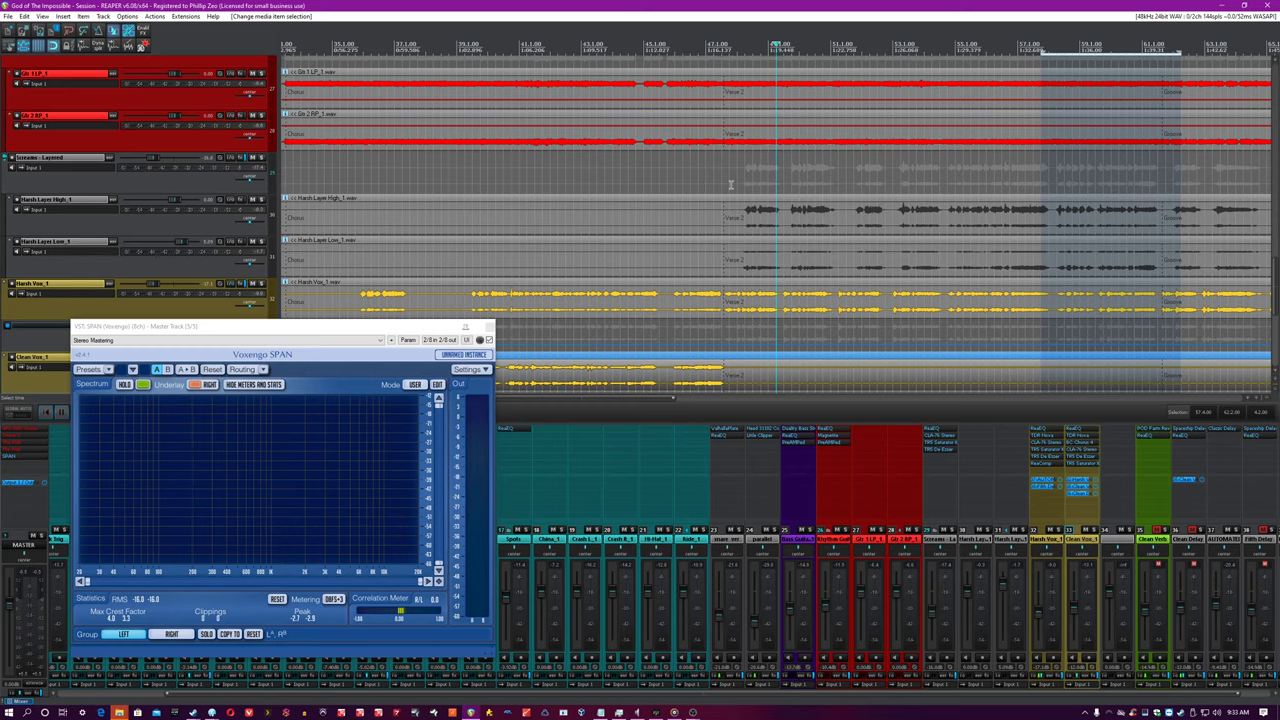
scroll(745, 183, "up", 2)
key("space")
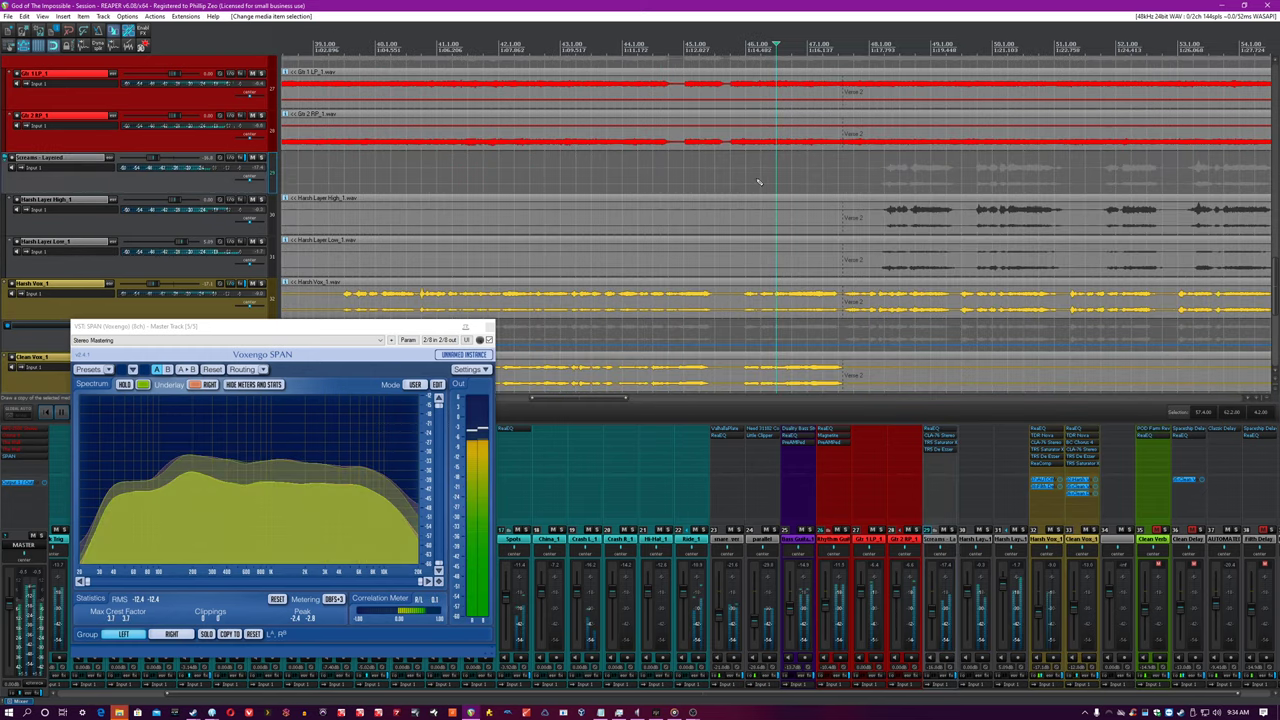
scroll(909, 353, "down", 1)
key("space")
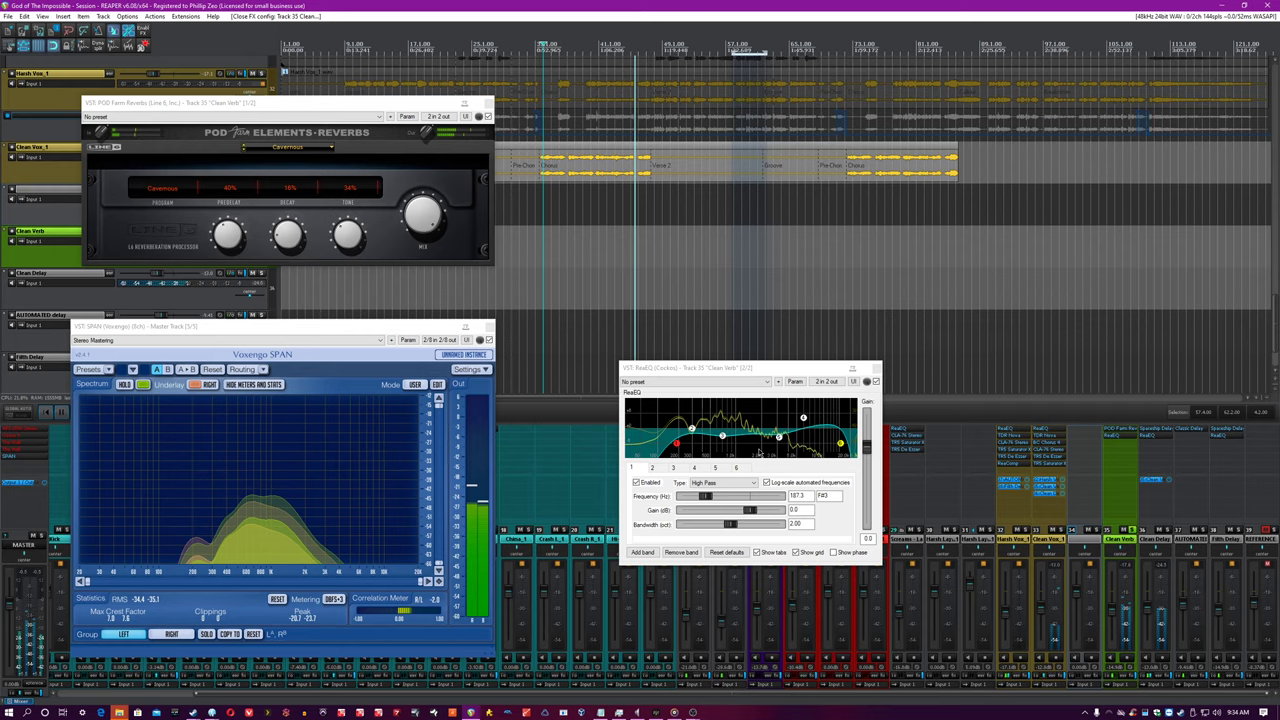
Examine the ReaEQ bands on the soloed Clean Verb track during playback and close the EQ window
left_click(802, 416)
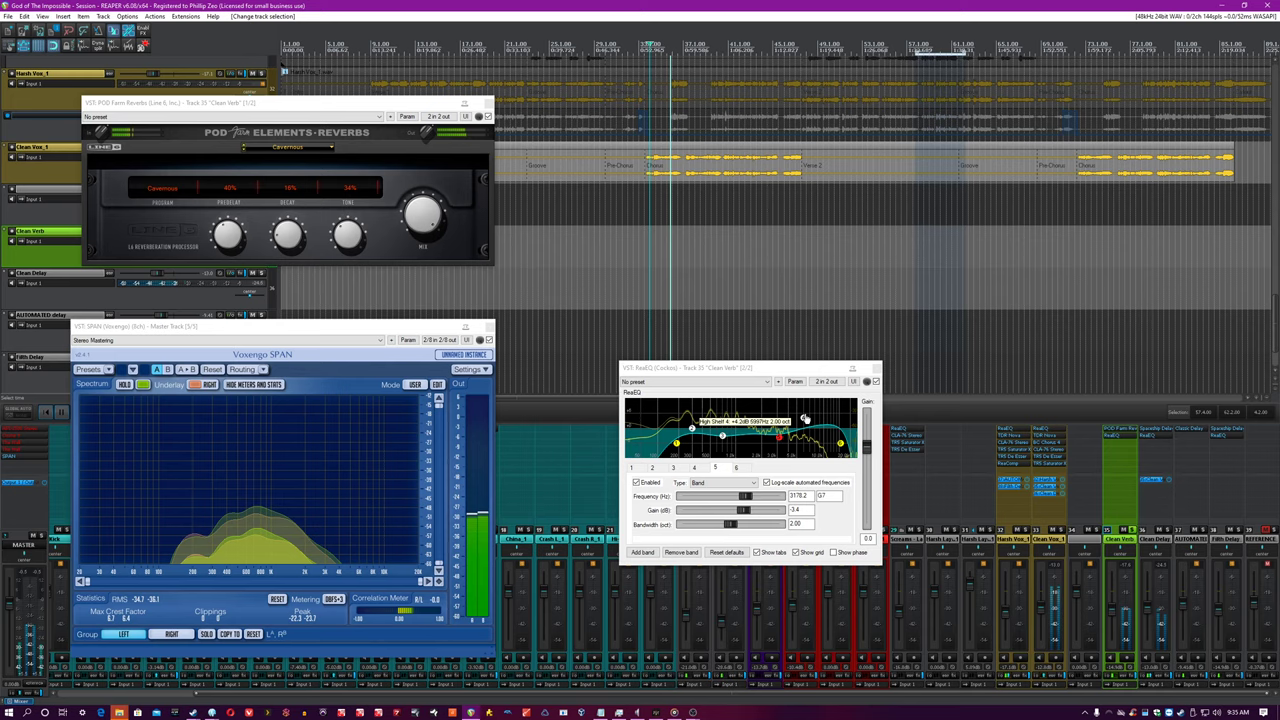
key("Escape")
key("space")
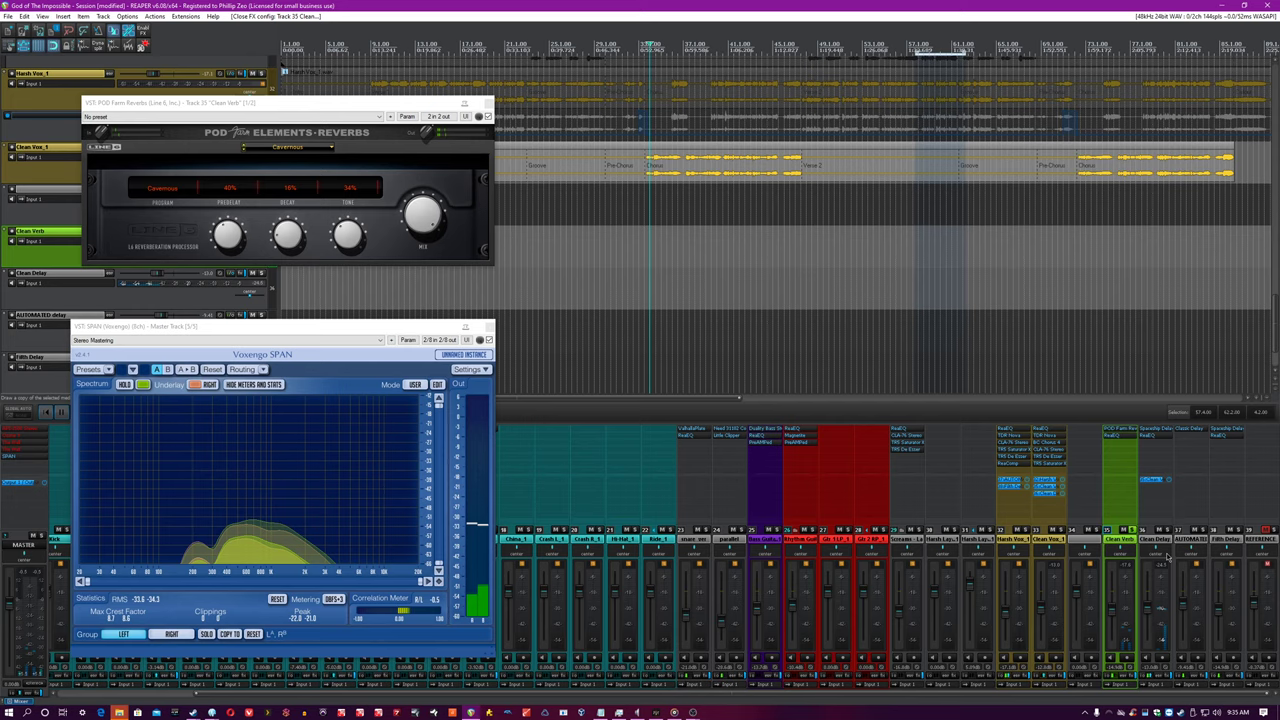
Solo Clean Delay, examine its ReaEQ and ping-pong Spaceship Delay settings during playback, and close both effect windows
left_click(1167, 529)
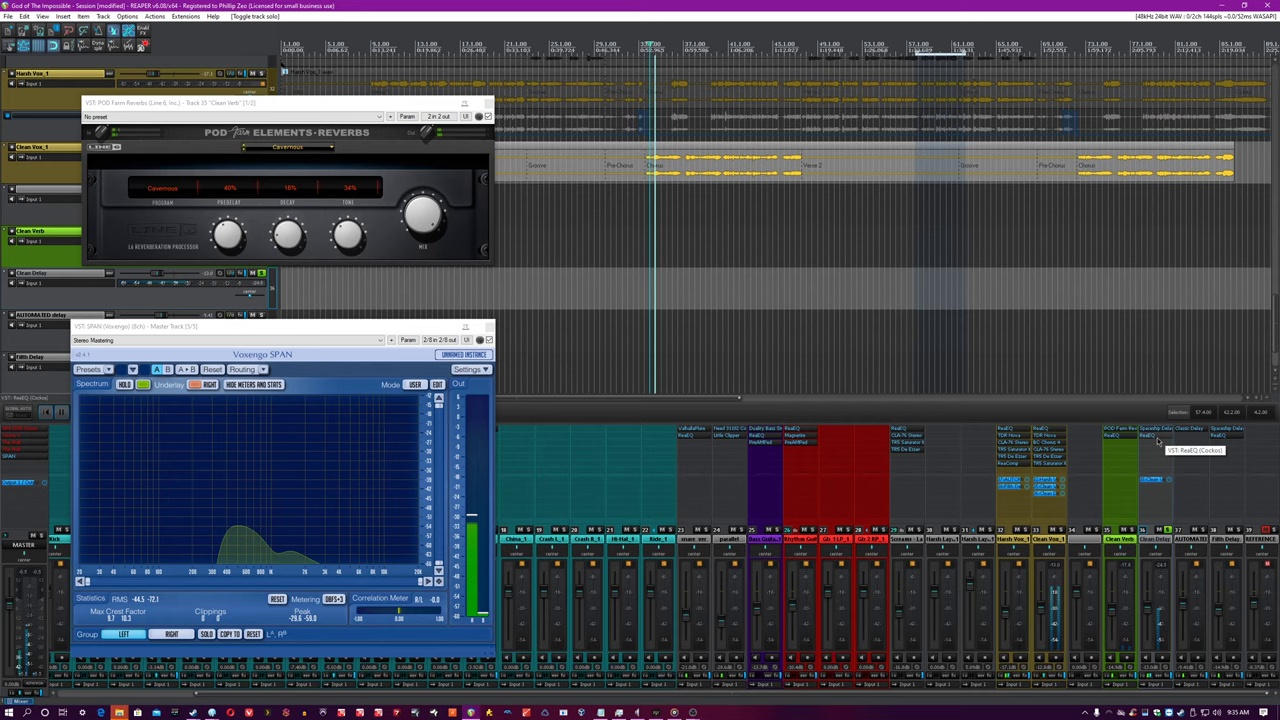
left_click(1158, 442)
left_click(1152, 432)
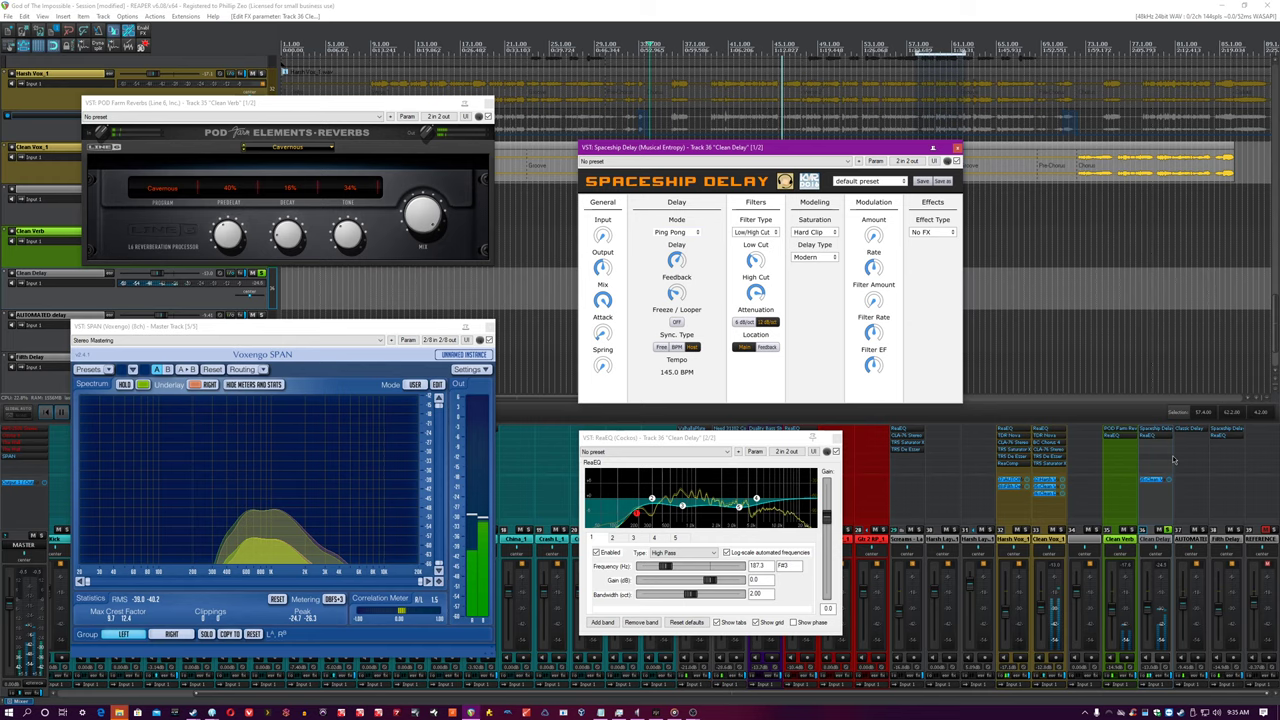
left_click_drag(700, 147, 714, 292)
left_click(627, 200)
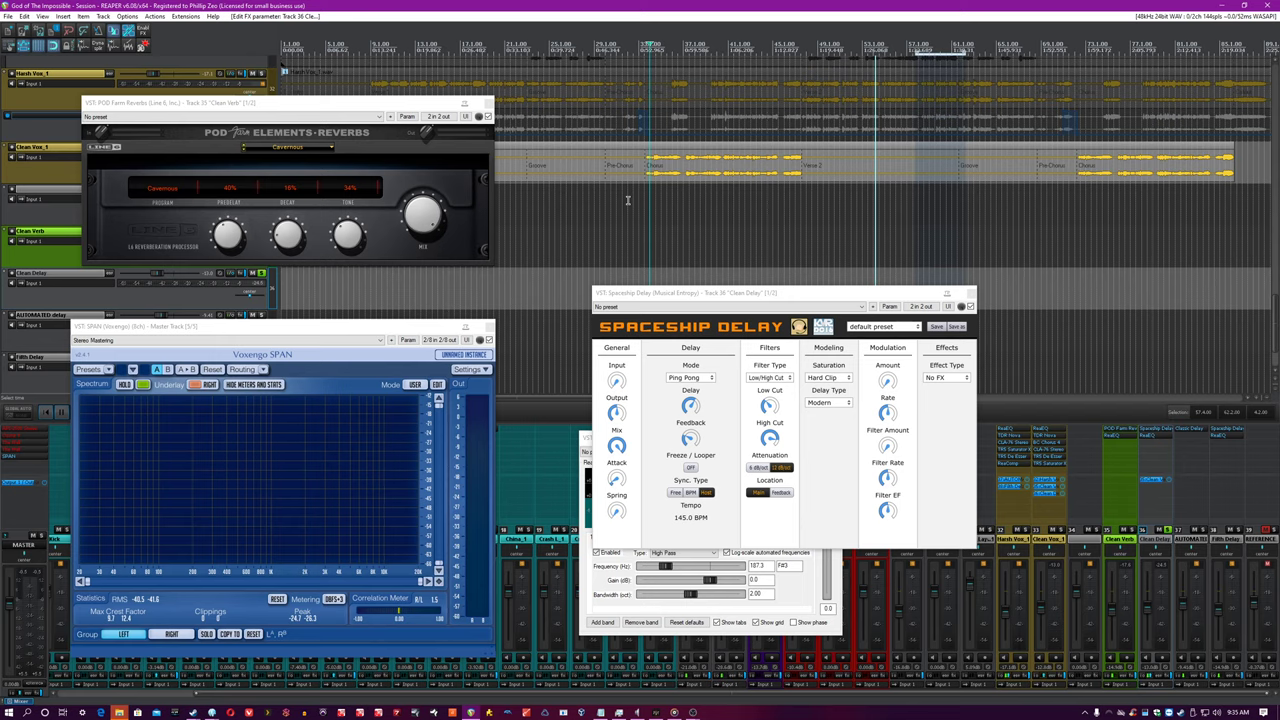
key("space")
left_click(771, 458)
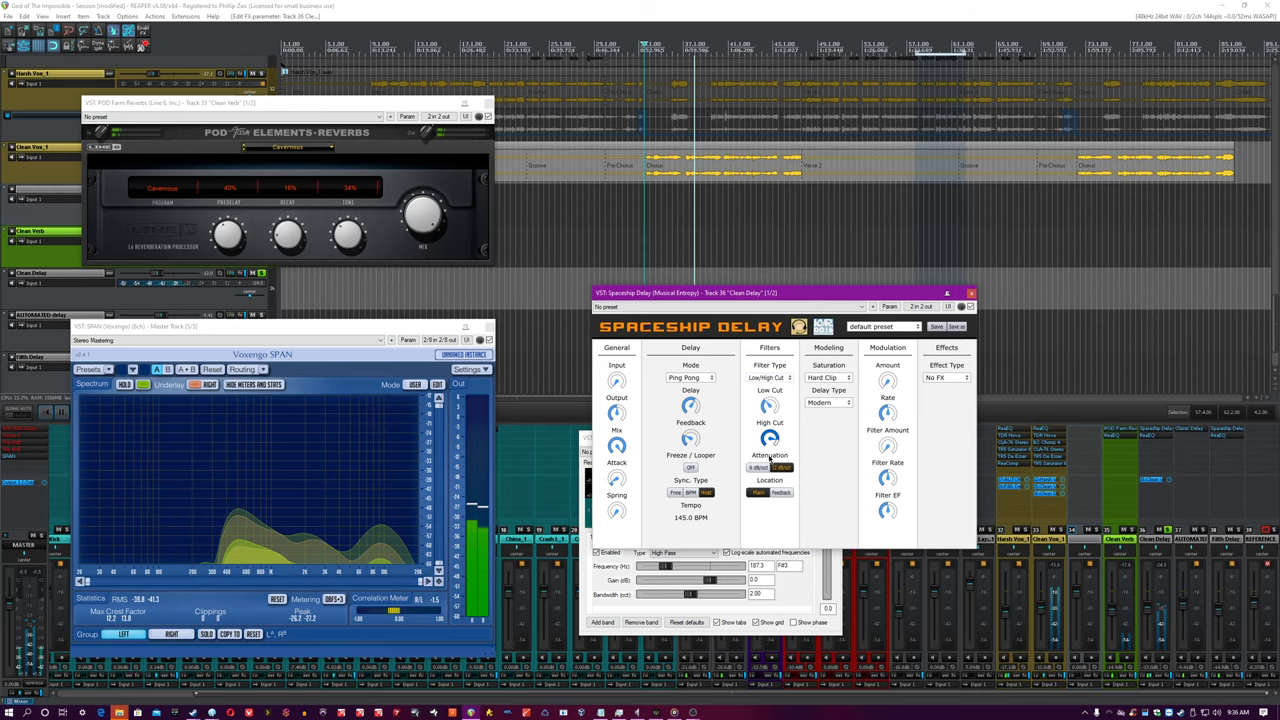
key("Escape")
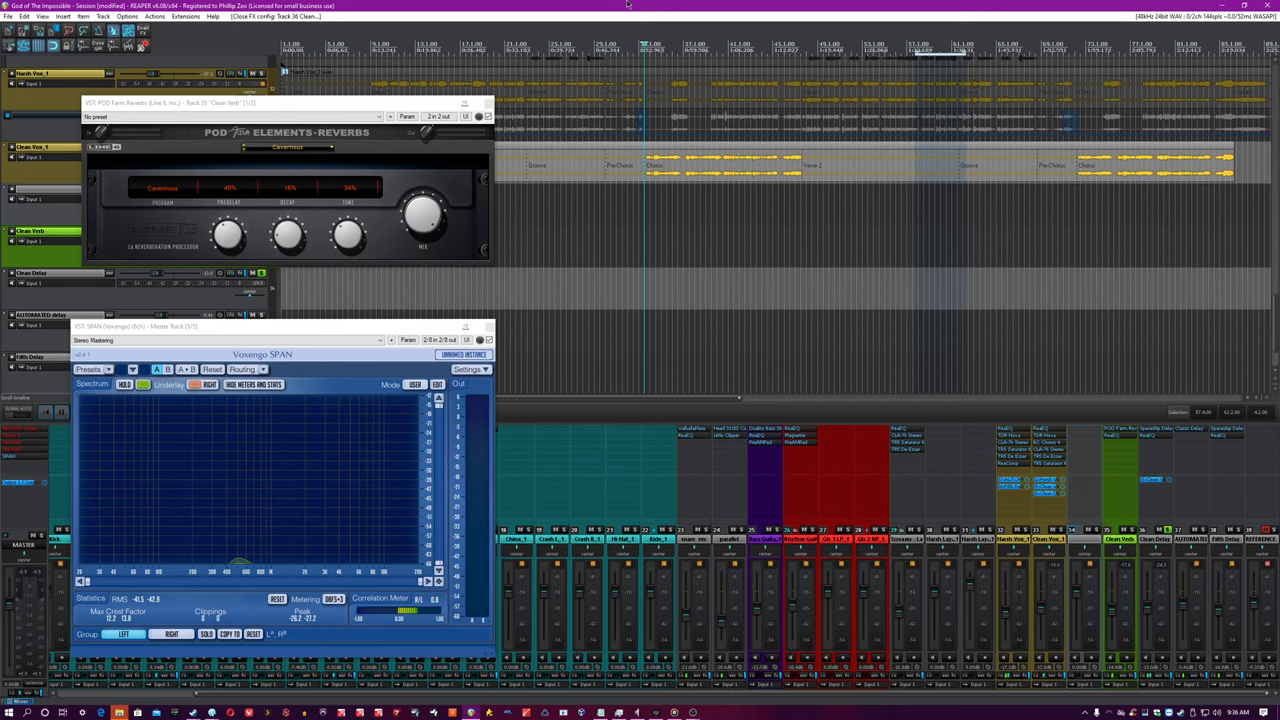
Unsolo Clean Delay to hear Clean Vox_1 with only its reverb, and solo AUTOMATED delay for playback before the chorus
left_click(1168, 529)
key("space")
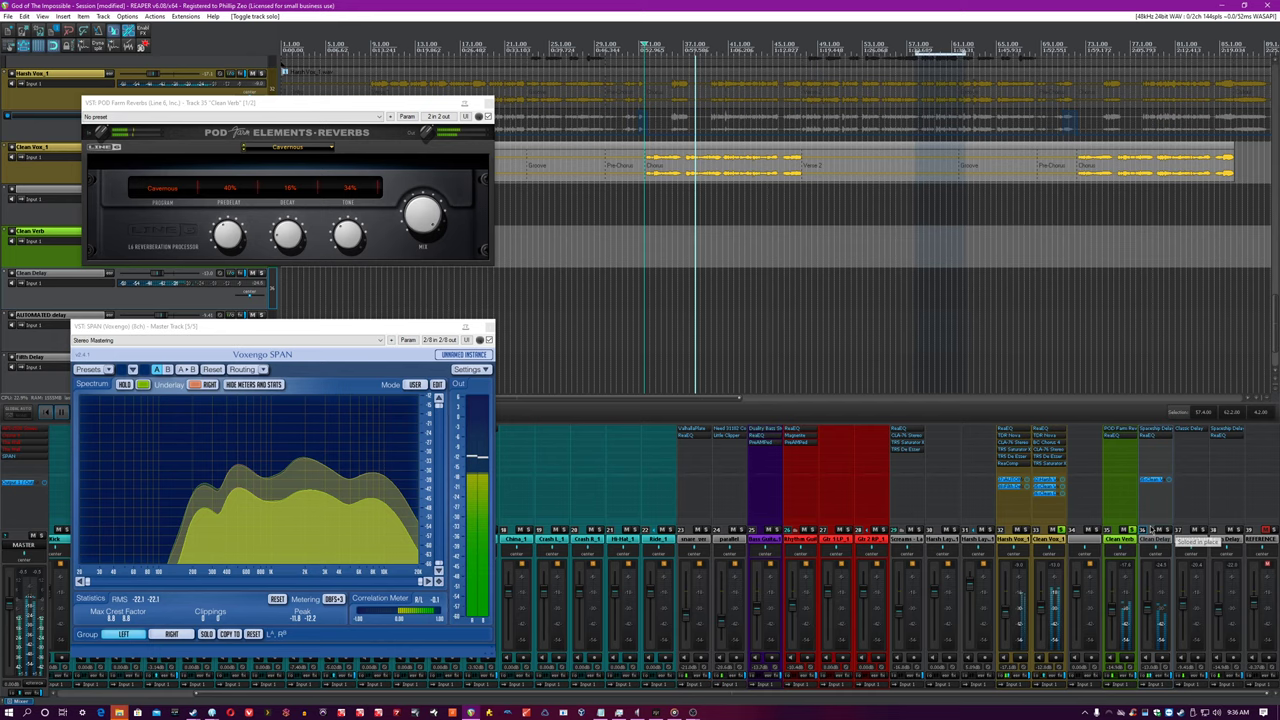
left_click(1195, 538)
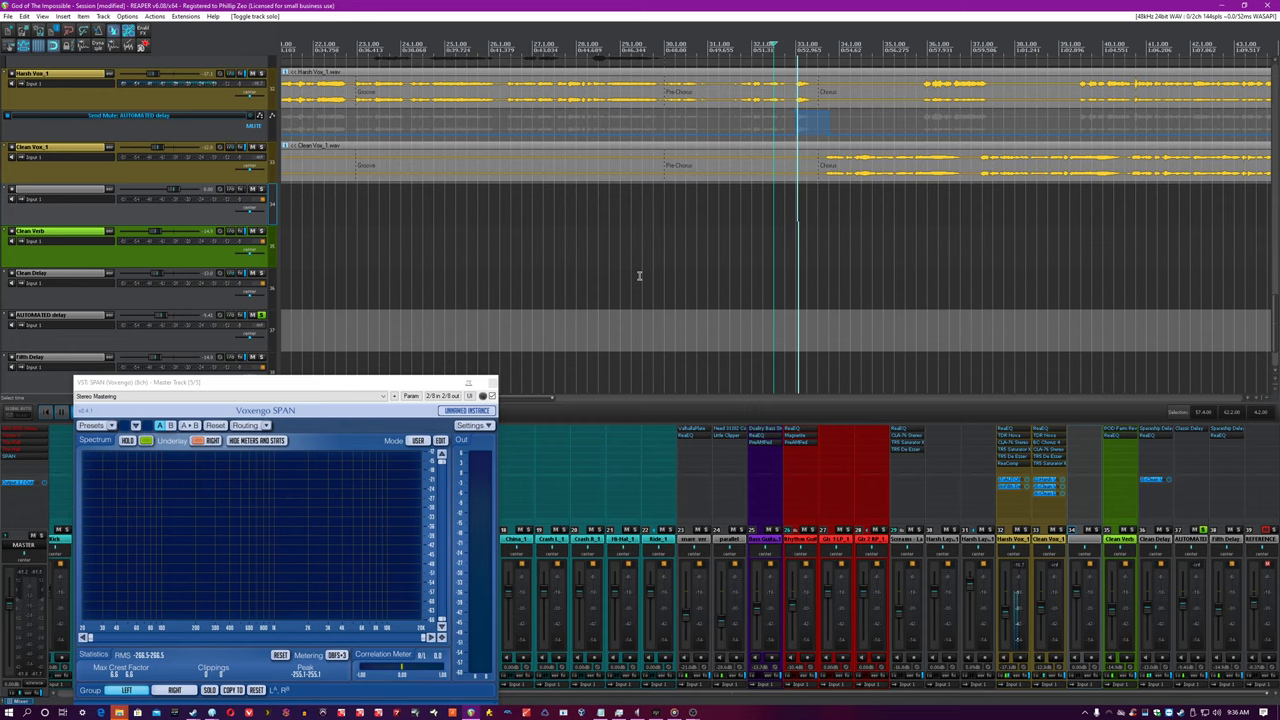
key("space")
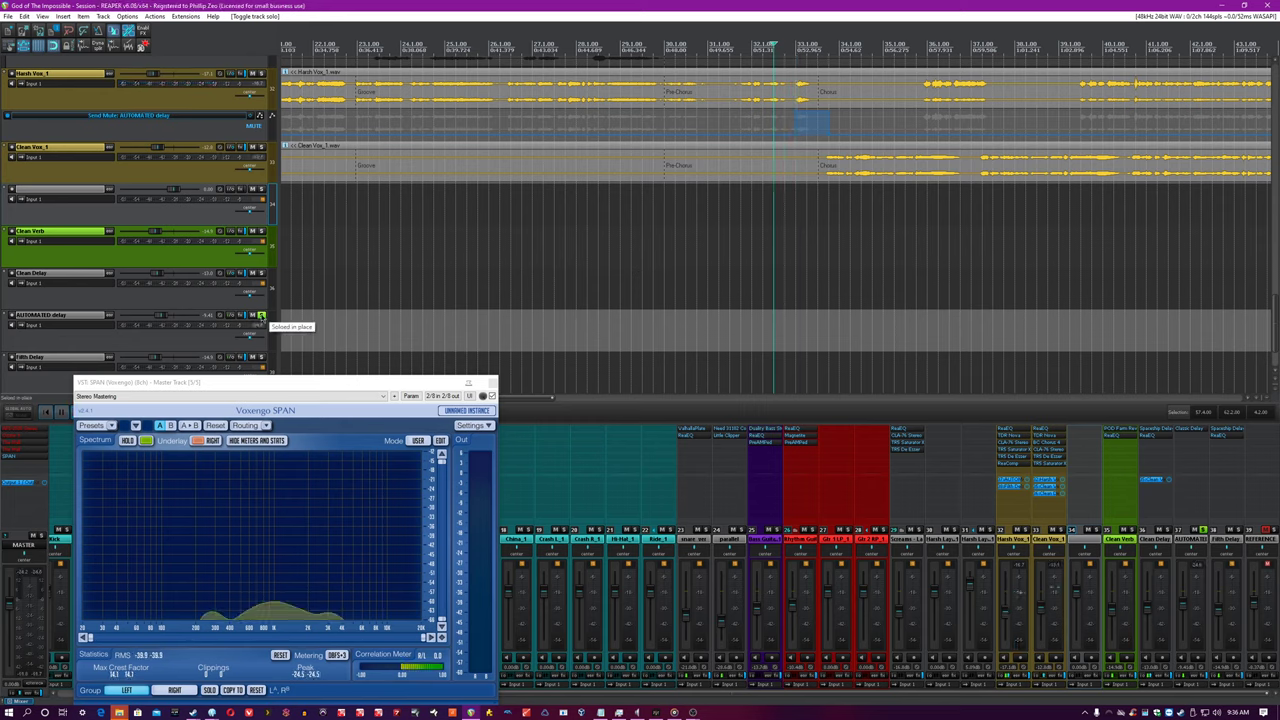
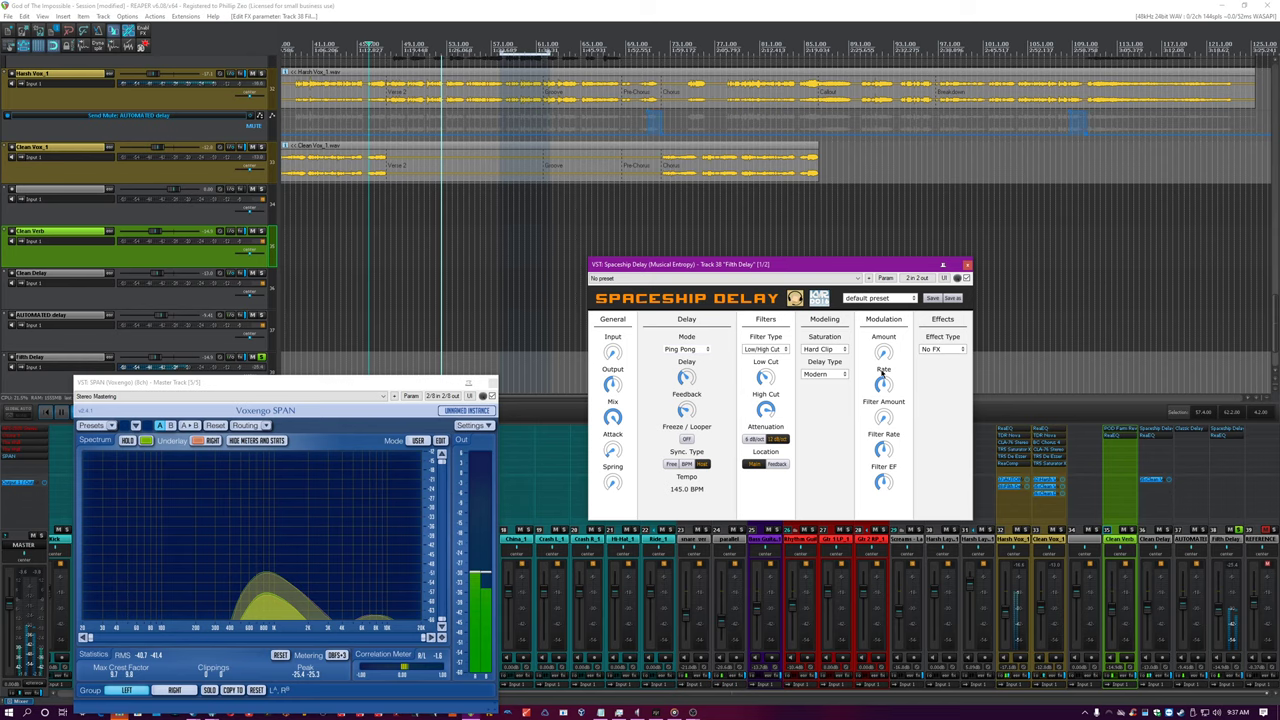
Compare Filth Delay's ReaEQ bypassed and enabled, and examine its fifth band and sixth high-shelf band during playback
left_click(821, 222)
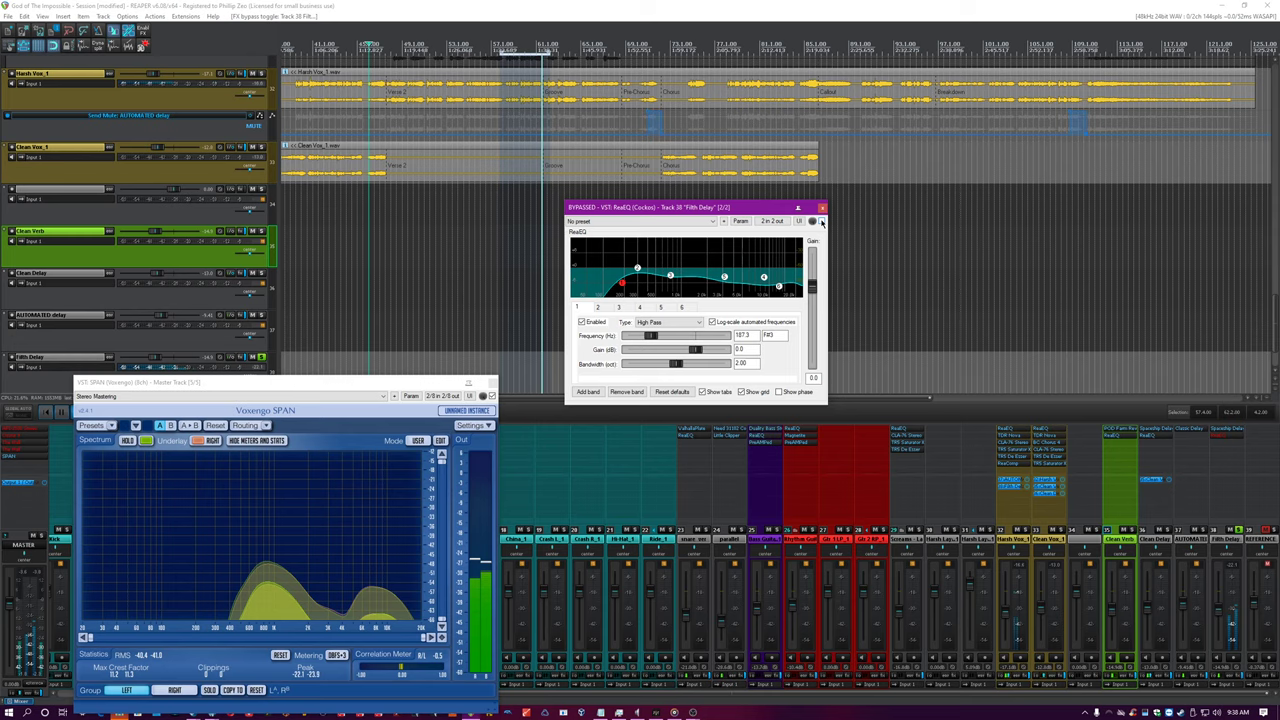
left_click(821, 222)
left_click(725, 278)
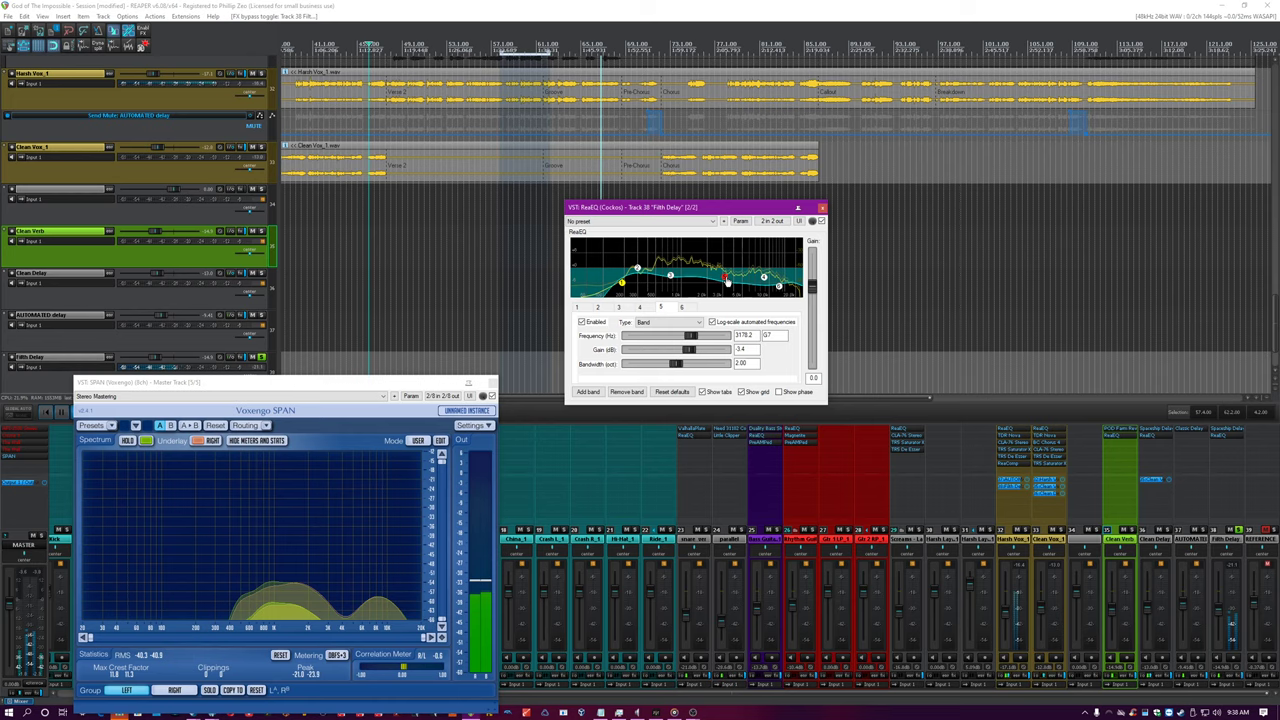
left_click(778, 288)
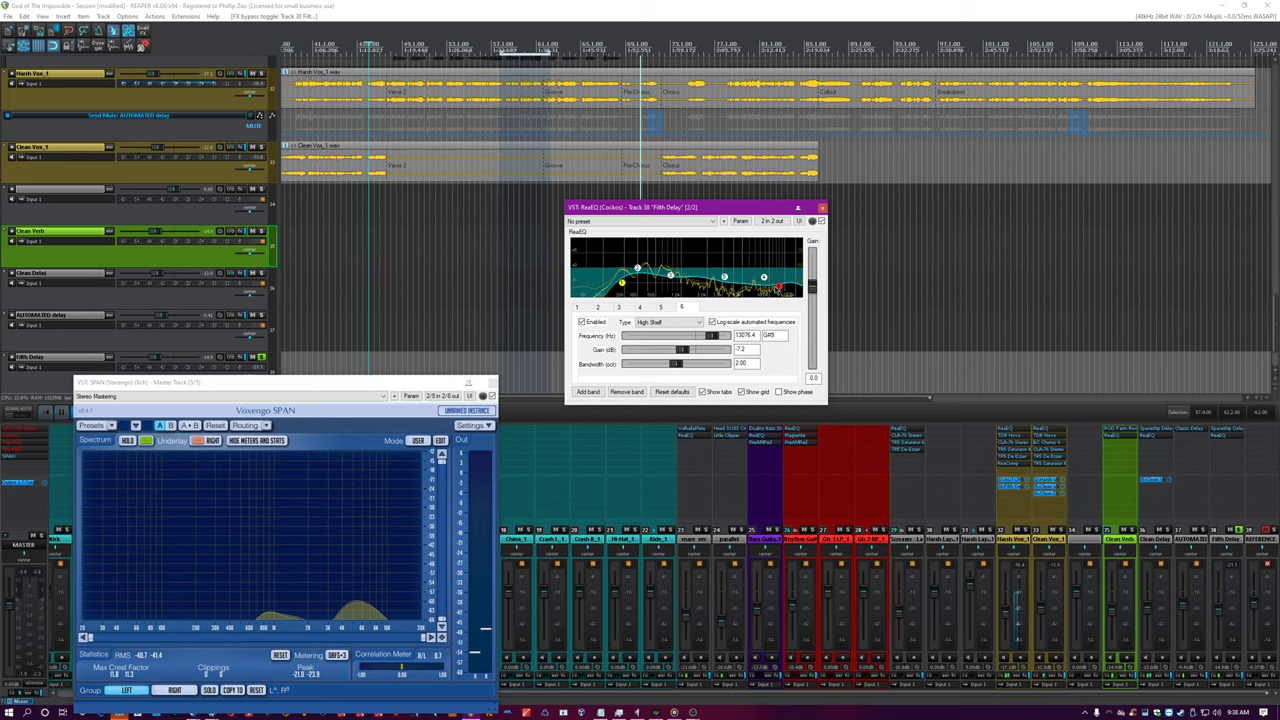
left_click(483, 157)
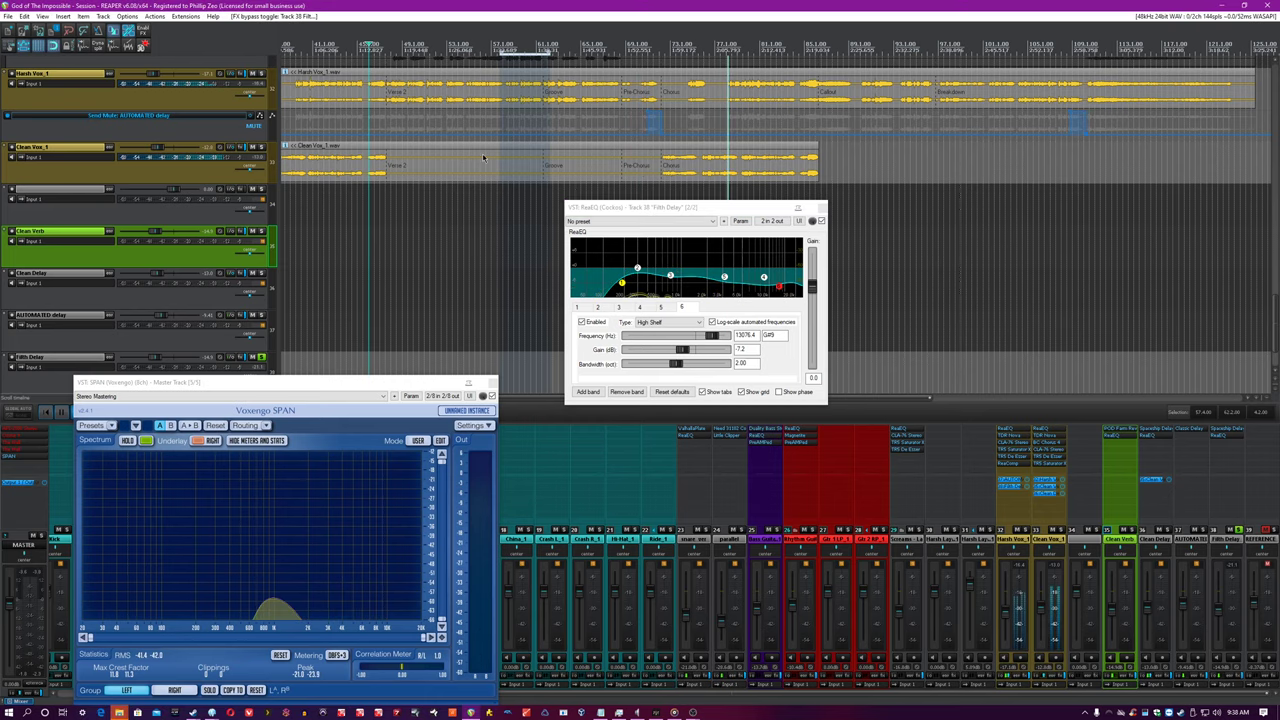
scroll(790, 195, "down", 3)
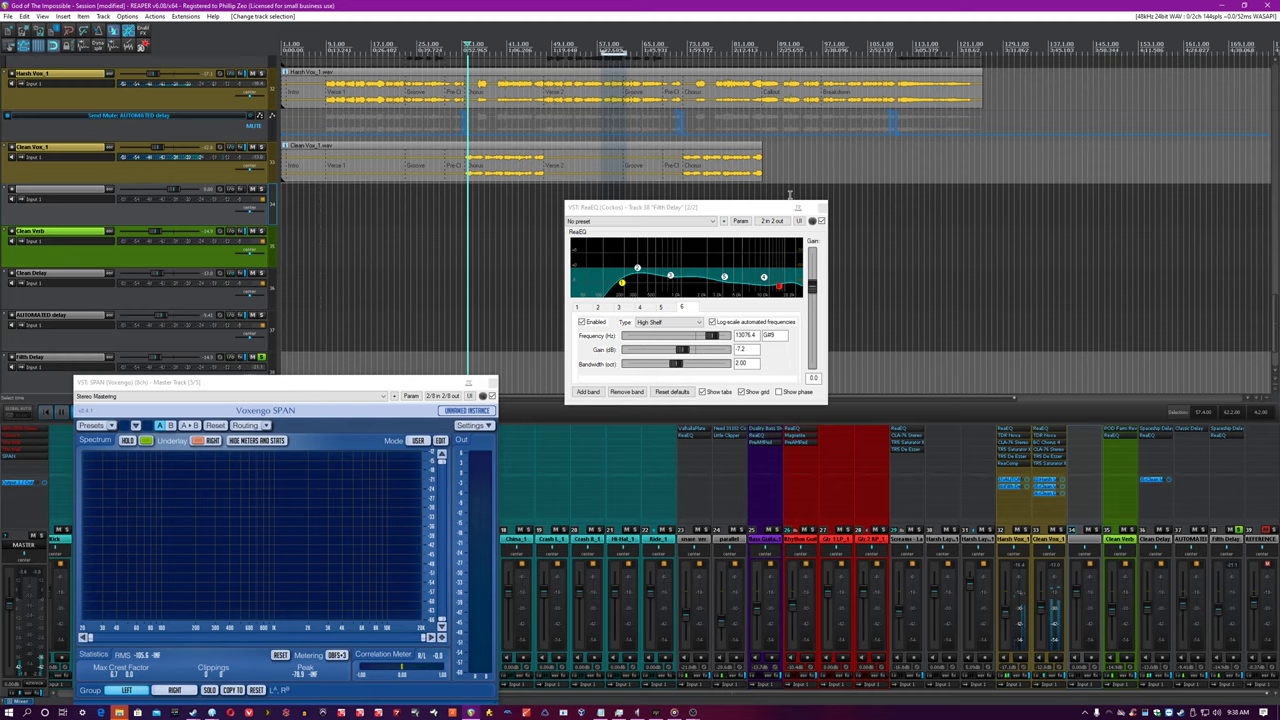
Unsolo Filth Delay and compare the full mix at Verse 1 with that delay muted and unmuted
left_click(1235, 530)
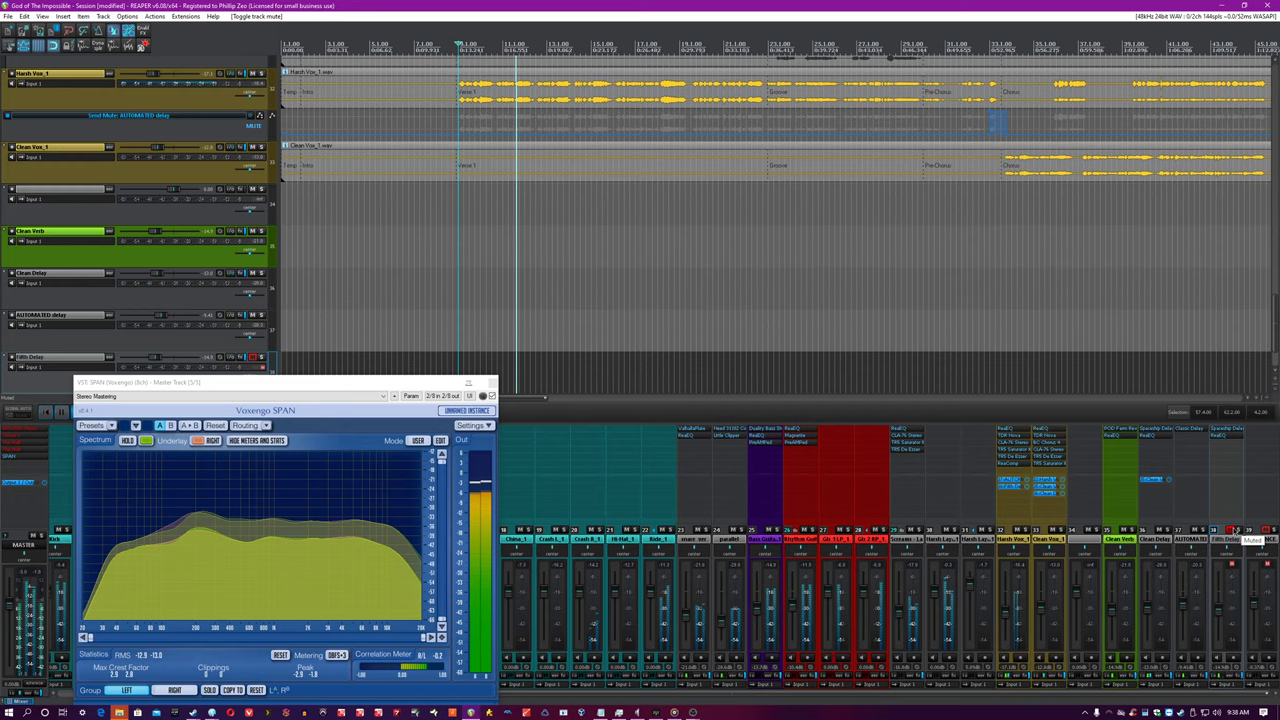
key("ctrl+z")
key("space")
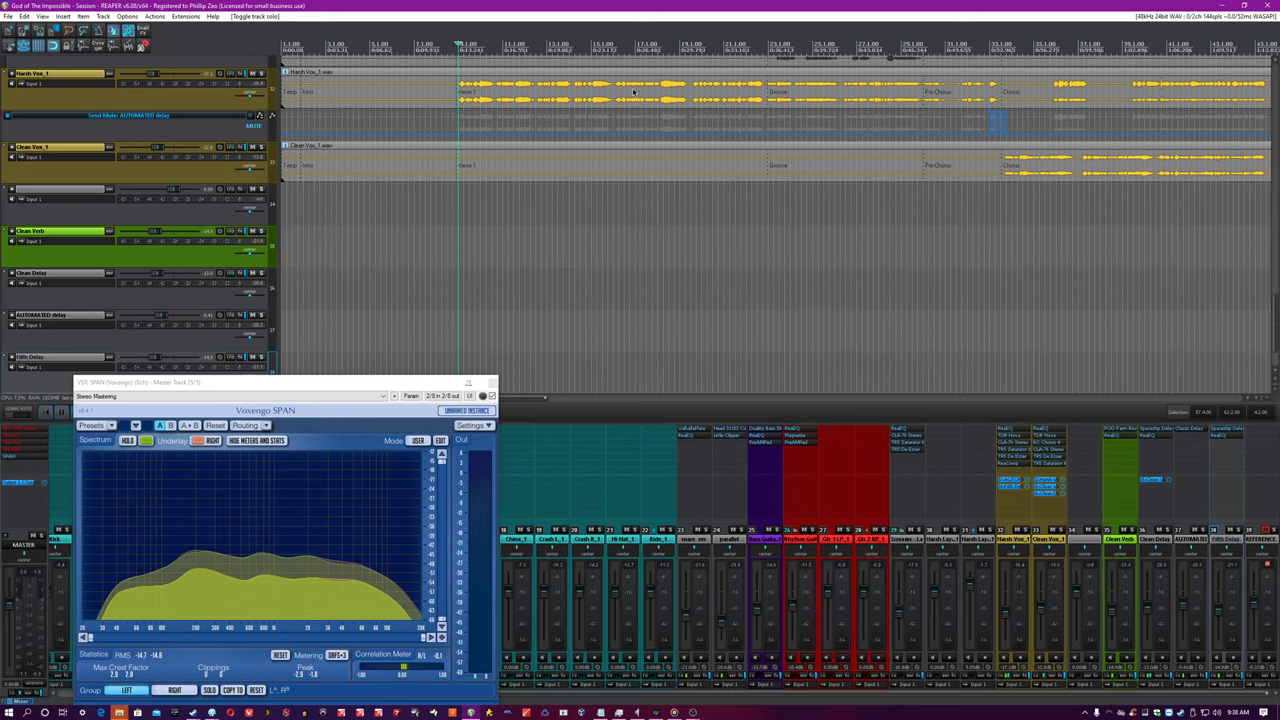
Play the full mix from Verse 1 and examine the API-2500 compressor on the master track
key("space")
scroll(633, 91, "down", 3)
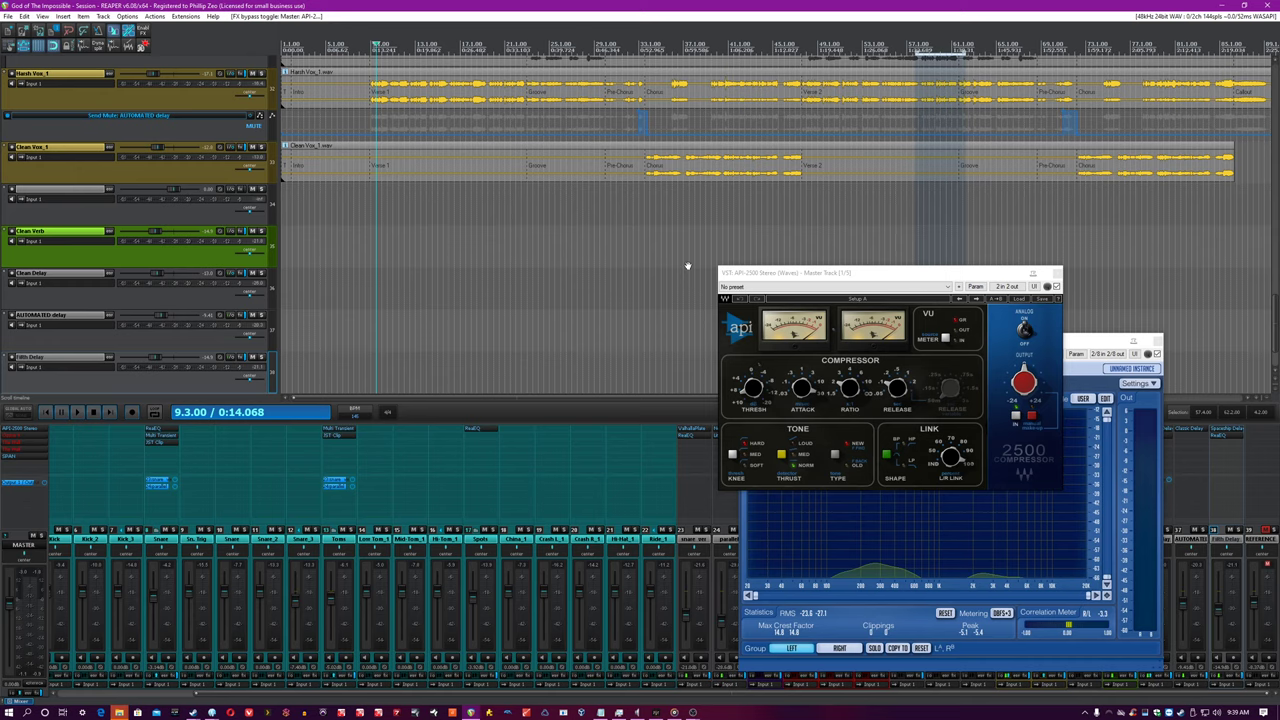
key("space")
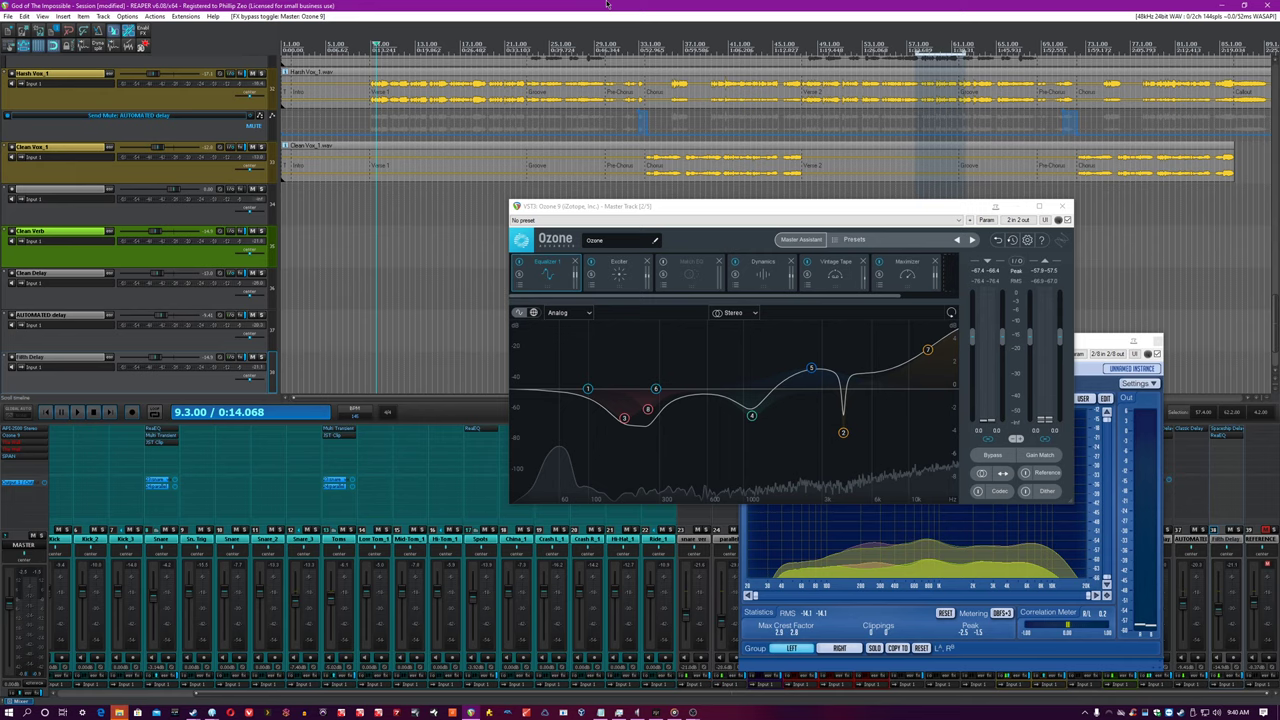
Open the Match EQ module of Ozone 9 on the master track and set its Amount to 27%
left_click(690, 268)
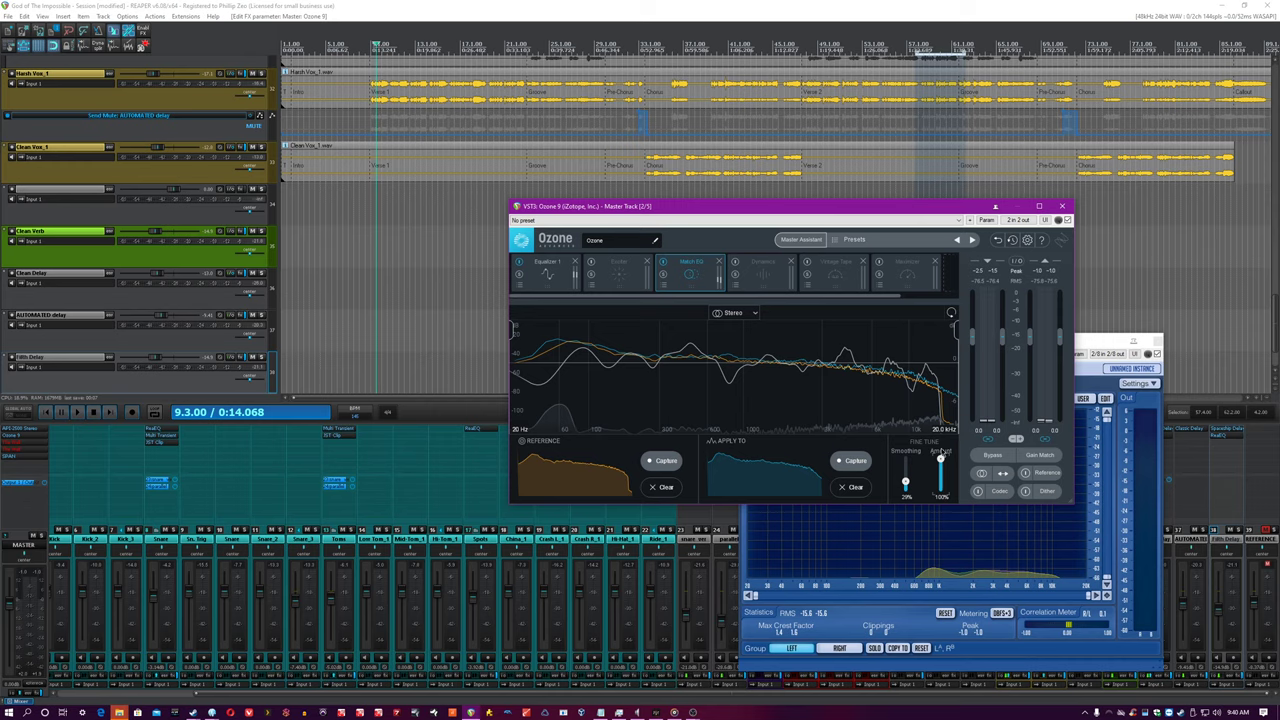
left_click_drag(940, 455, 940, 482)
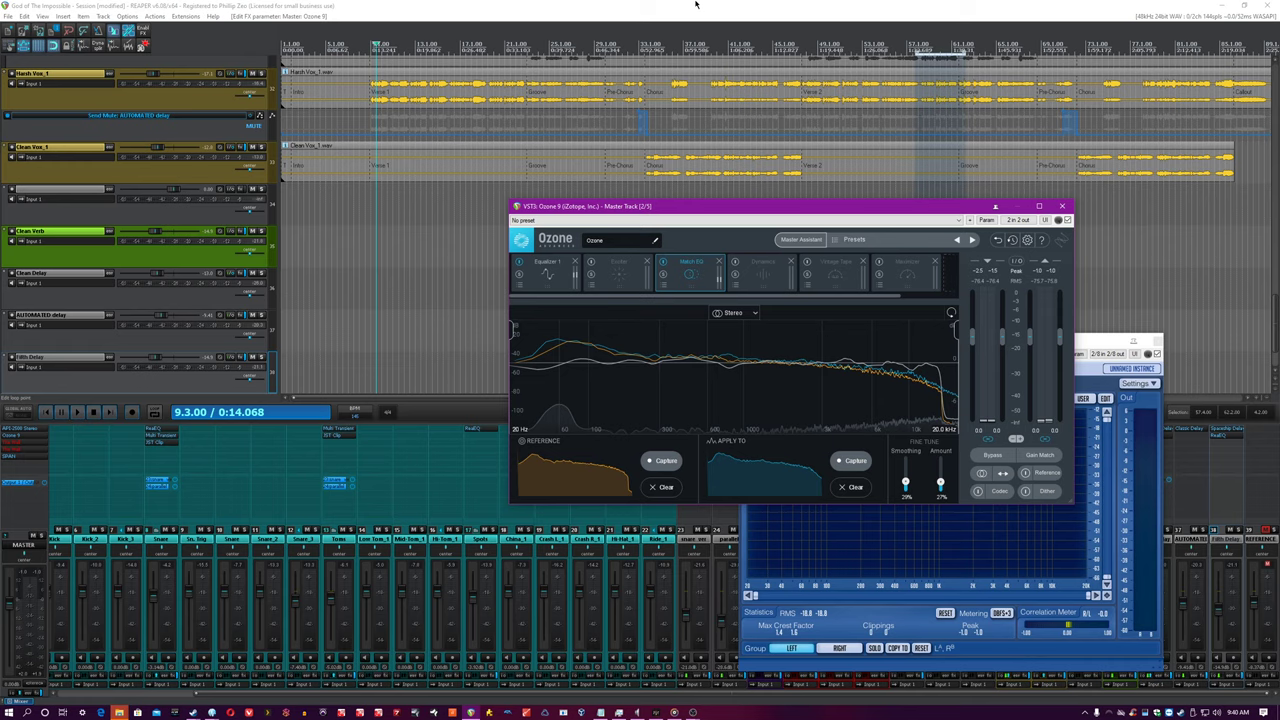
Examine the bands of Ozone 9's Equalizer module and compare the mix with the module bypassed and enabled
left_click(547, 270)
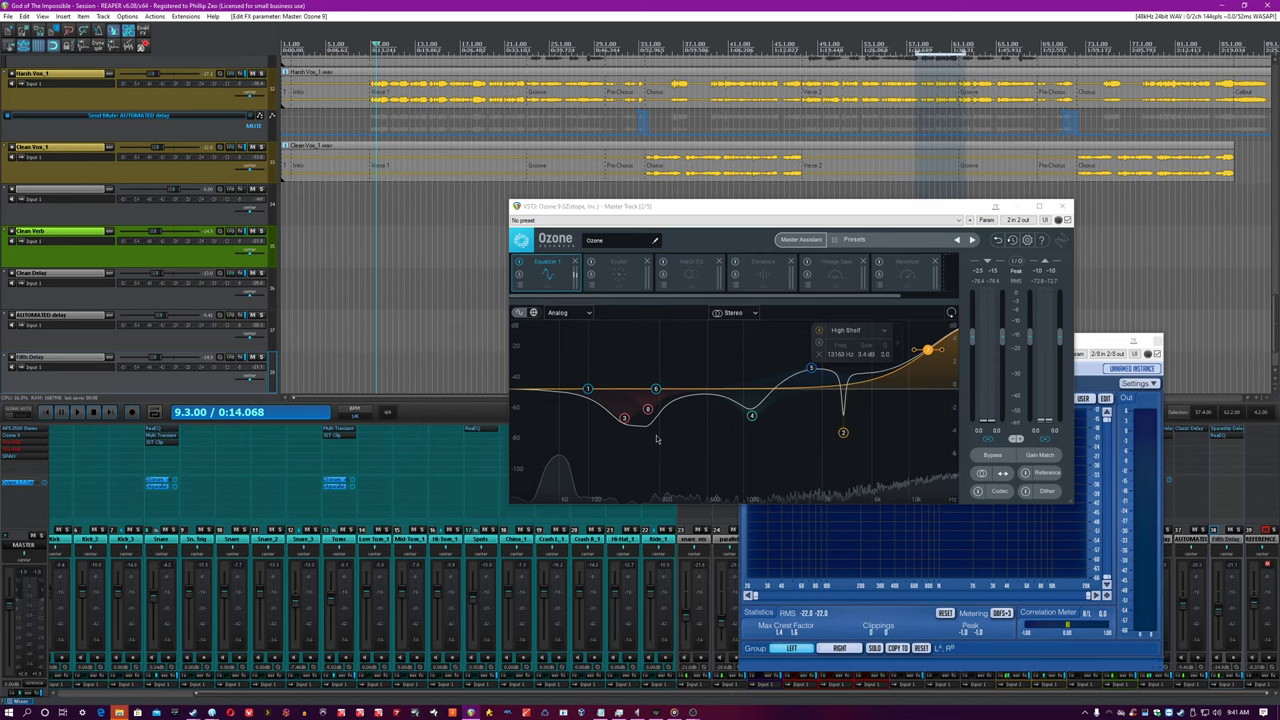
left_click(518, 261)
key("space")
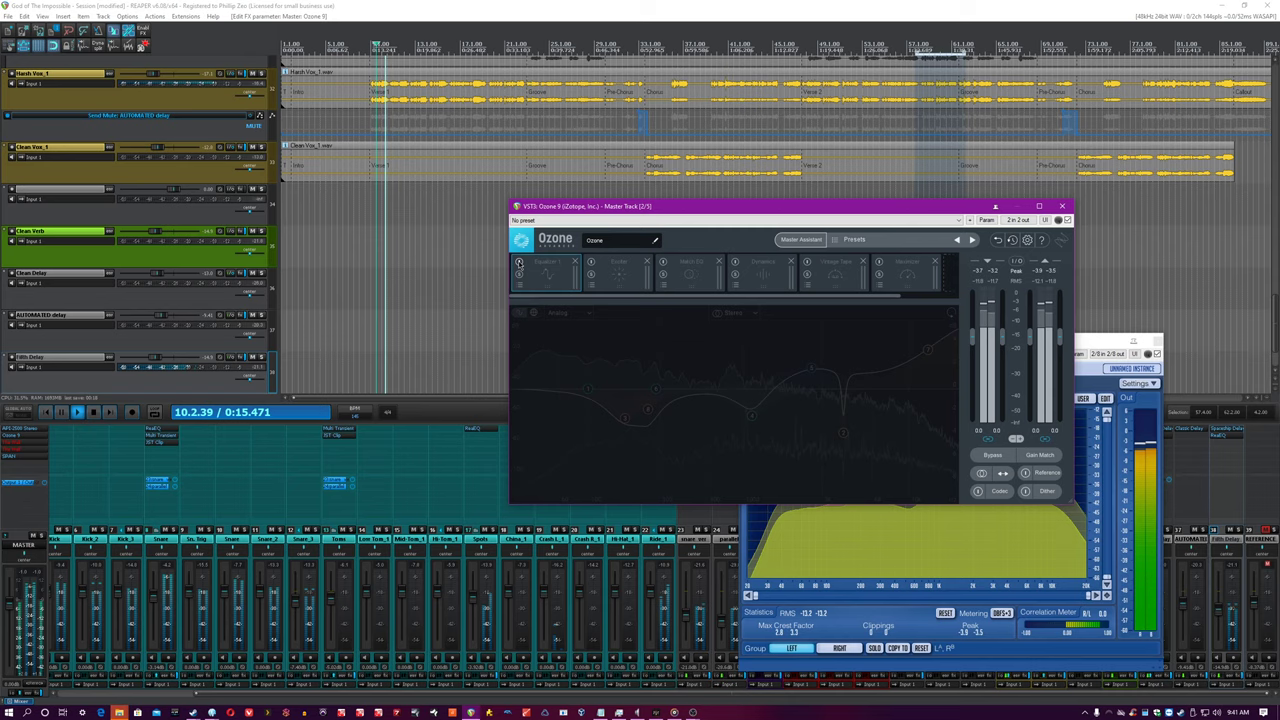
left_click(518, 261)
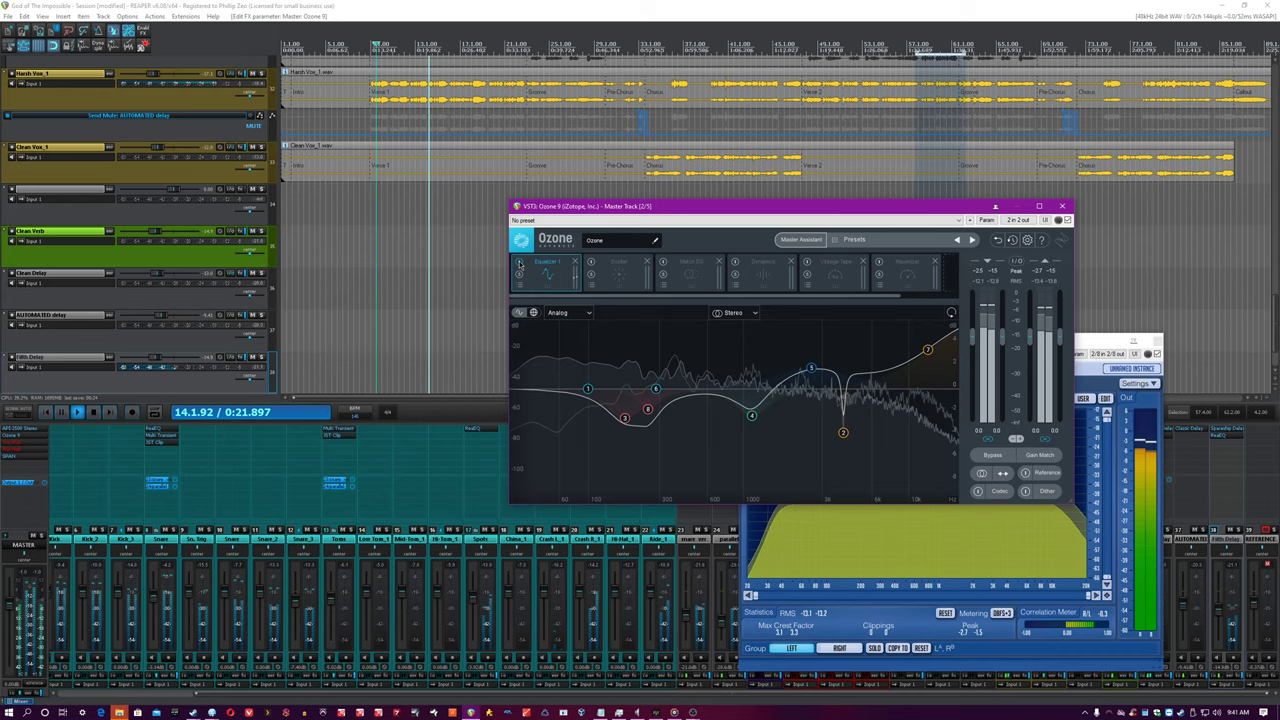
Open Ozone 9's Exciter module, enable it and review its four bands of harmonic excitation
left_click(619, 274)
key("space")
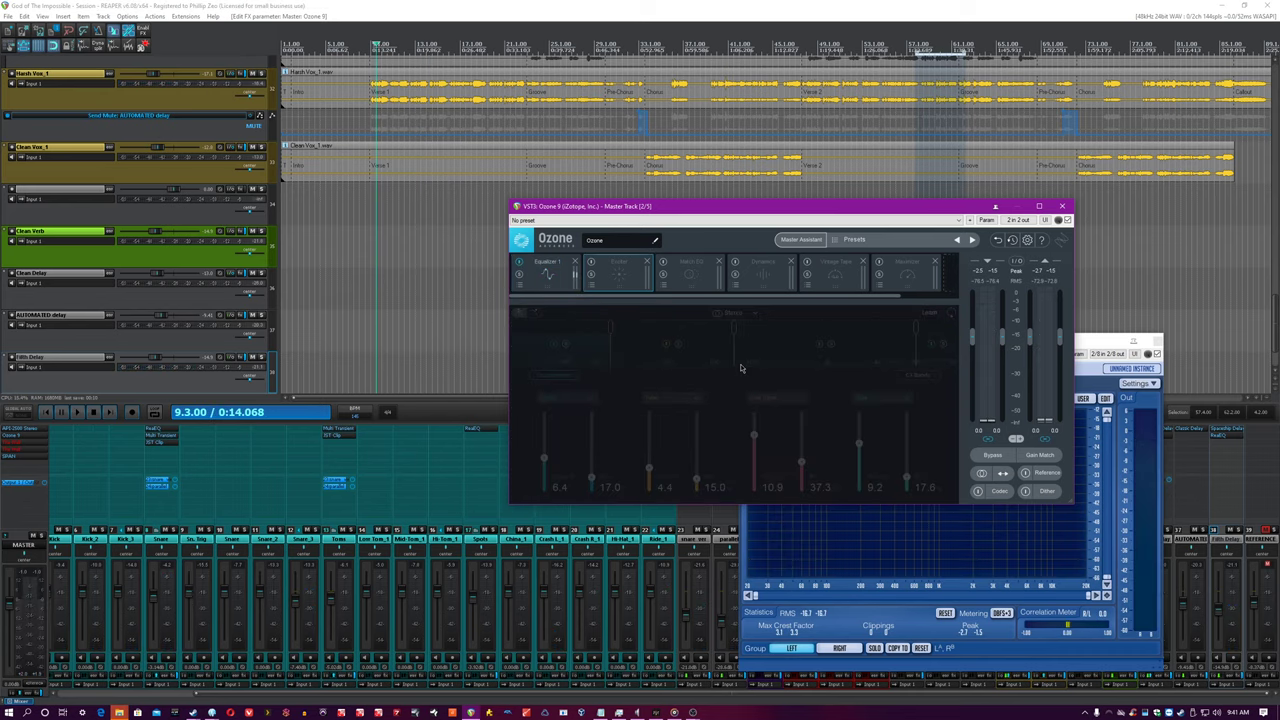
left_click(591, 262)
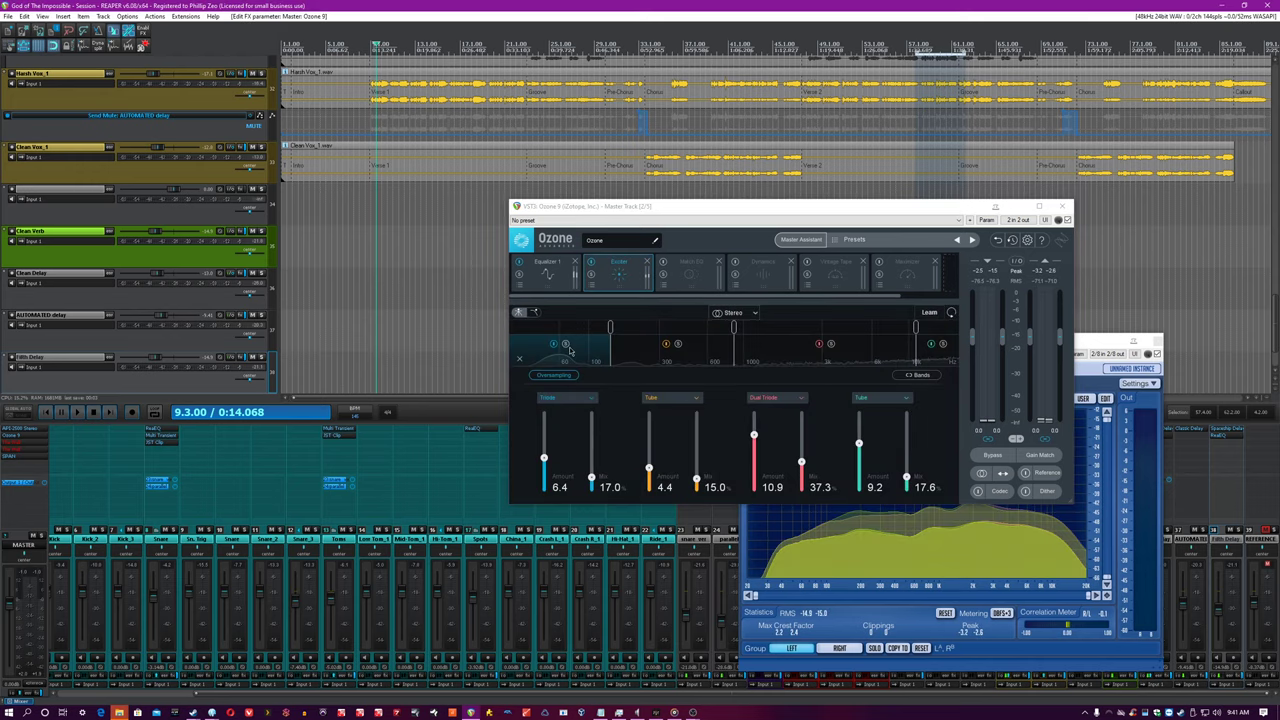
Examine the per-band limiter and compressor settings of Ozone 9's Dynamics module during playback, including Band 4
left_click(661, 292)
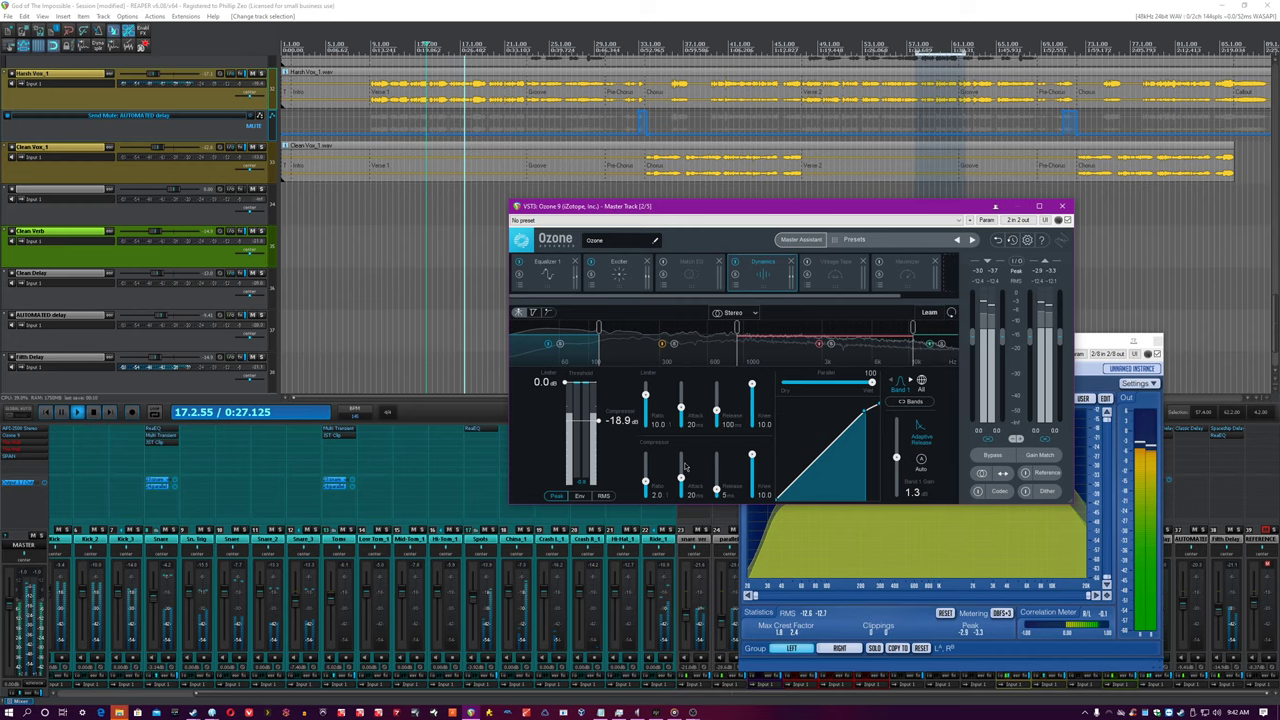
left_click(930, 345)
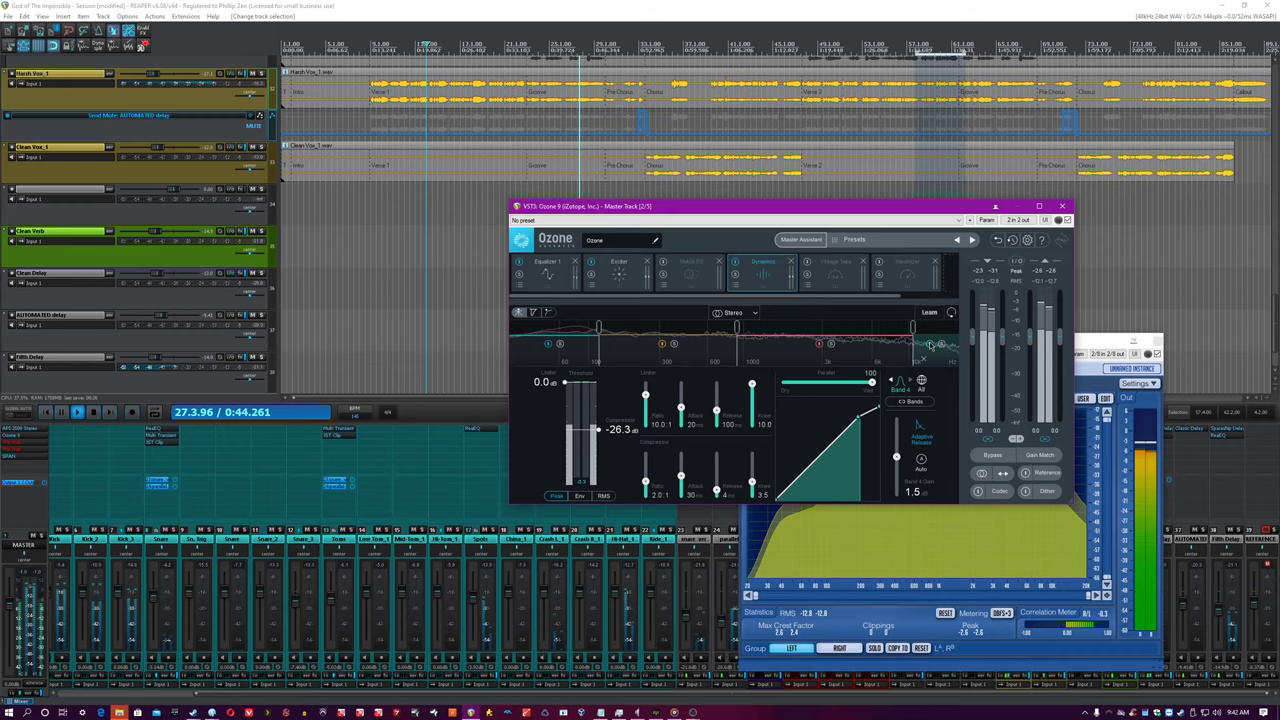
Compare the mix with Ozone 9's Vintage Tape module switched off and on, and examine the Maximizer module's settings
left_click(808, 263)
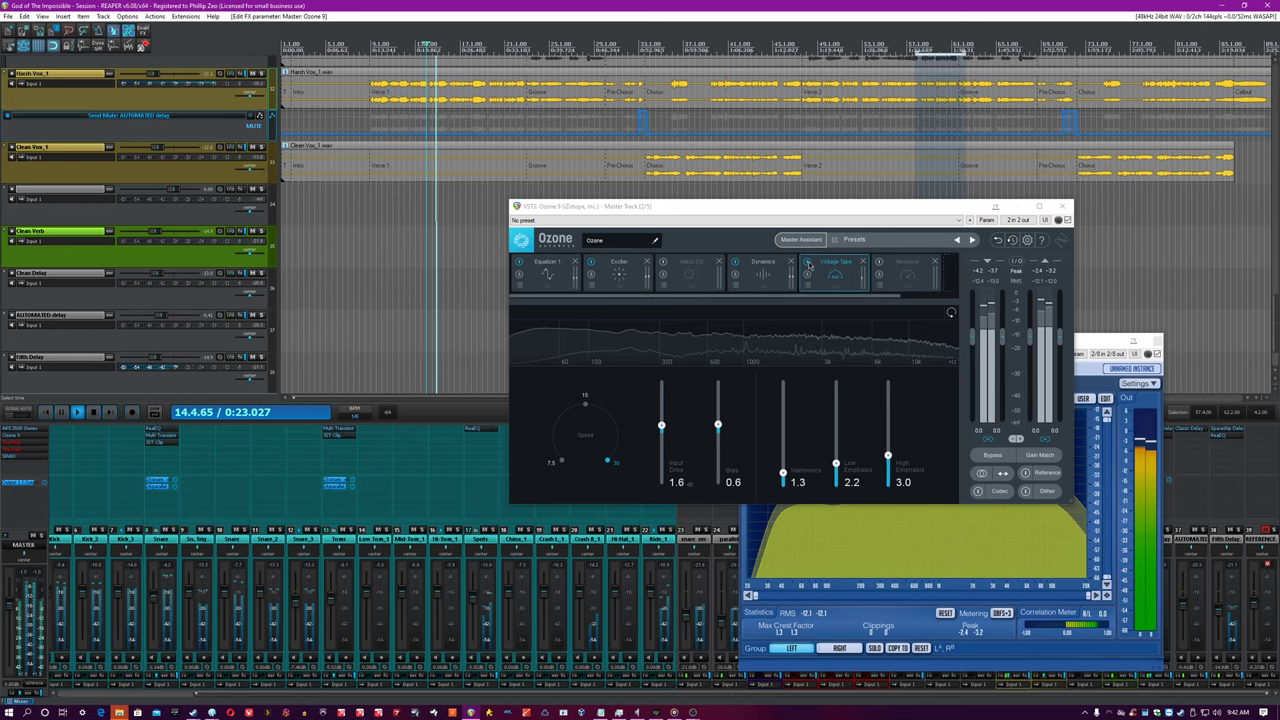
left_click(811, 267)
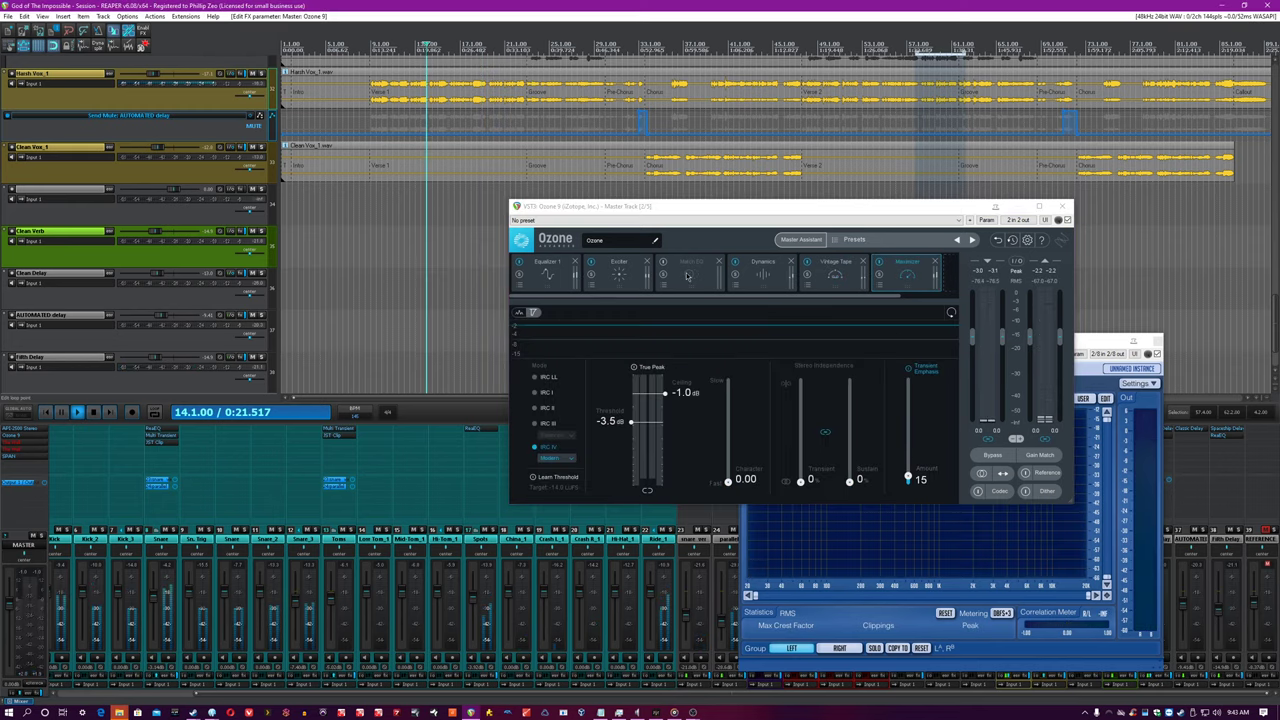
key("space")
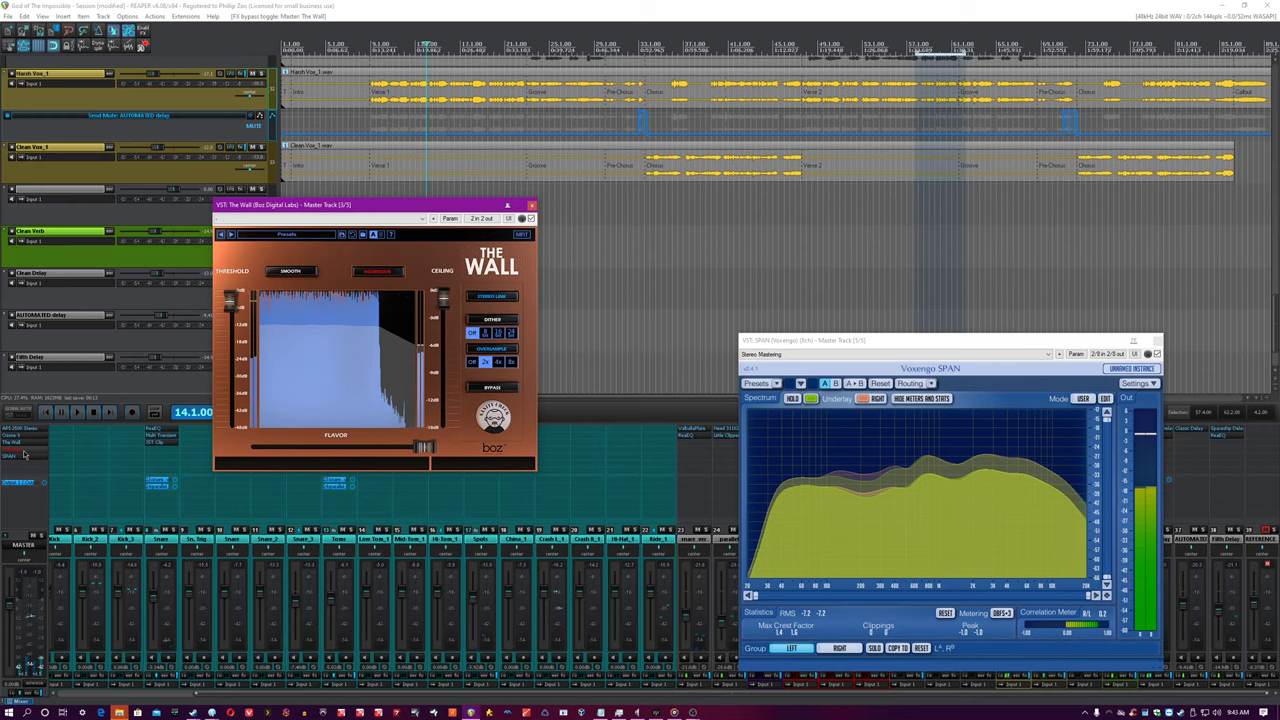
Examine The Wall limiter on the master track along with the SPAN spectrum analyzer during playback
left_click(549, 4)
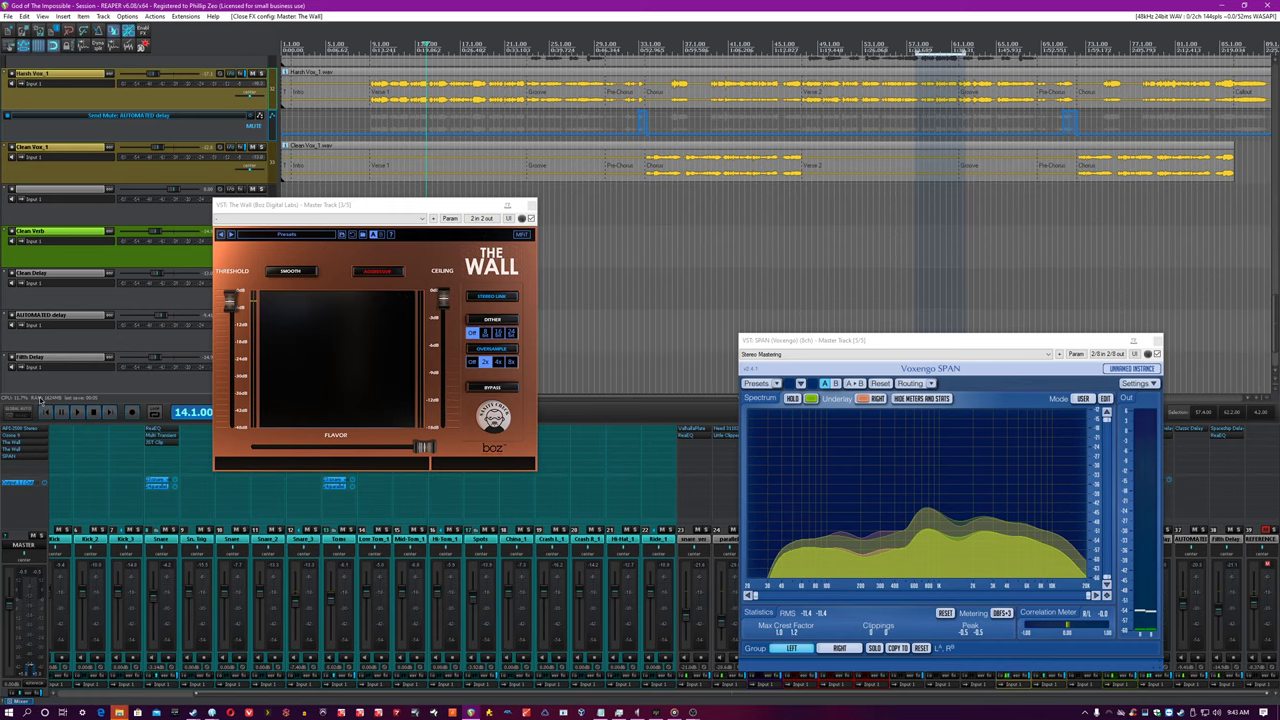
key("space")
key("minus")
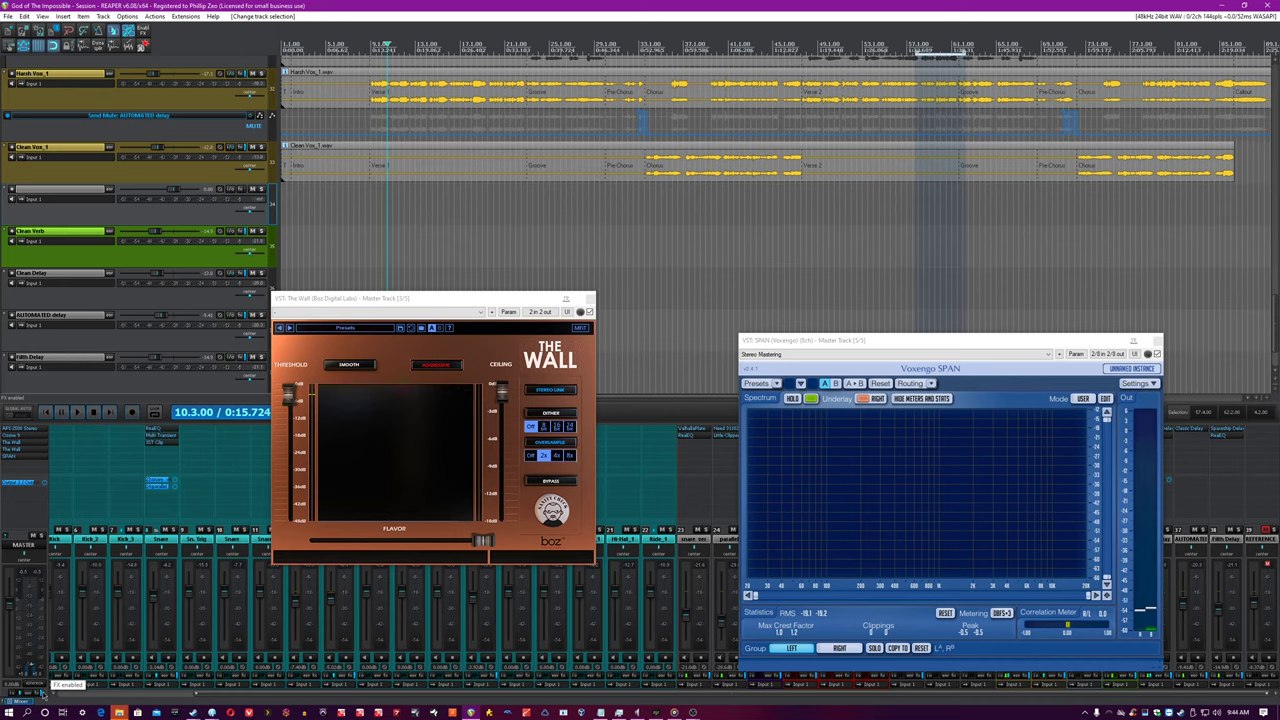
Play the mix from measure 10 and compare it with the whole master effects chain bypassed and enabled
left_click(42, 692)
key("space")
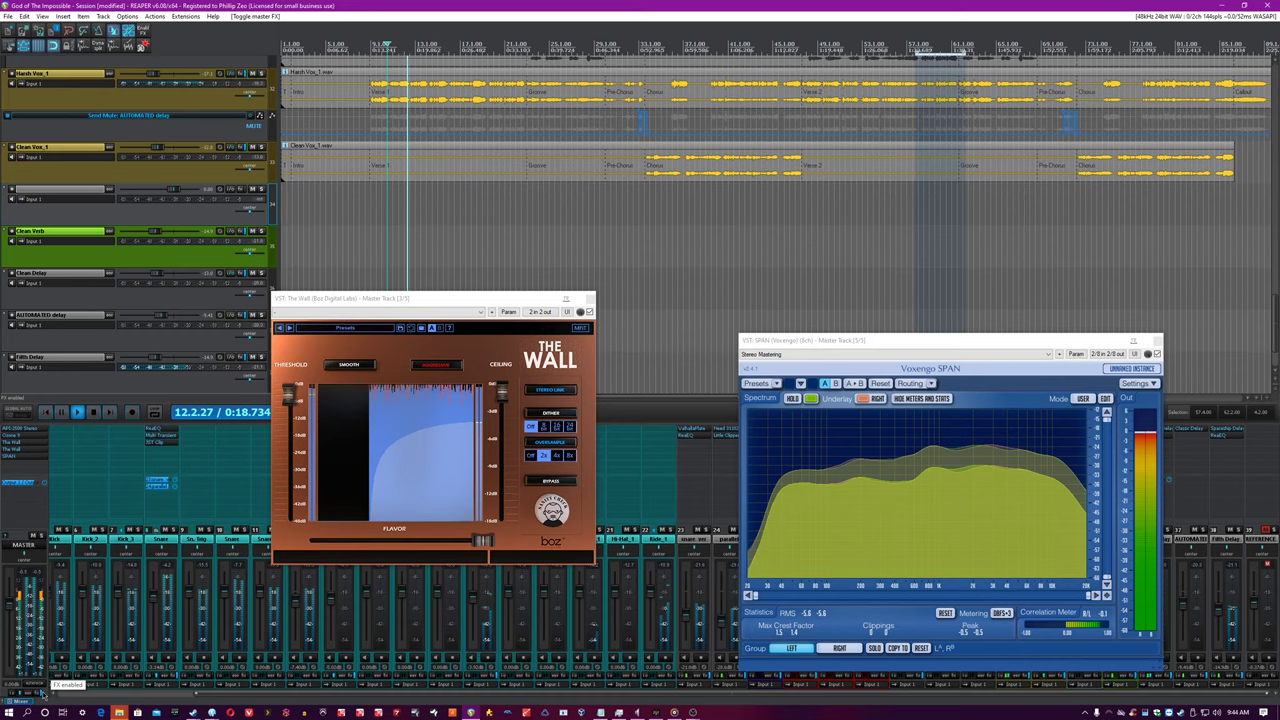
left_click(43, 690)
key("space")
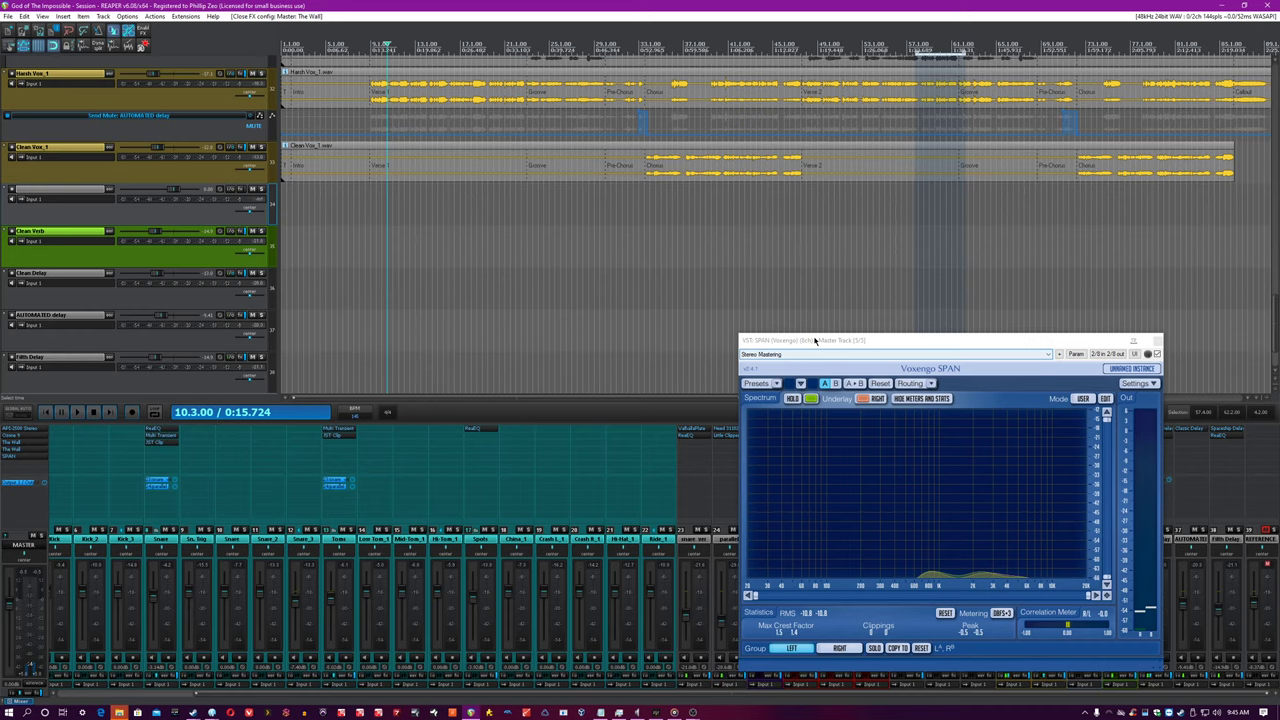
Look over the session's arrangement and mixer, from the vocal, delay and reference tracks back to the drum tracks
left_click_drag(815, 341, 819, 344)
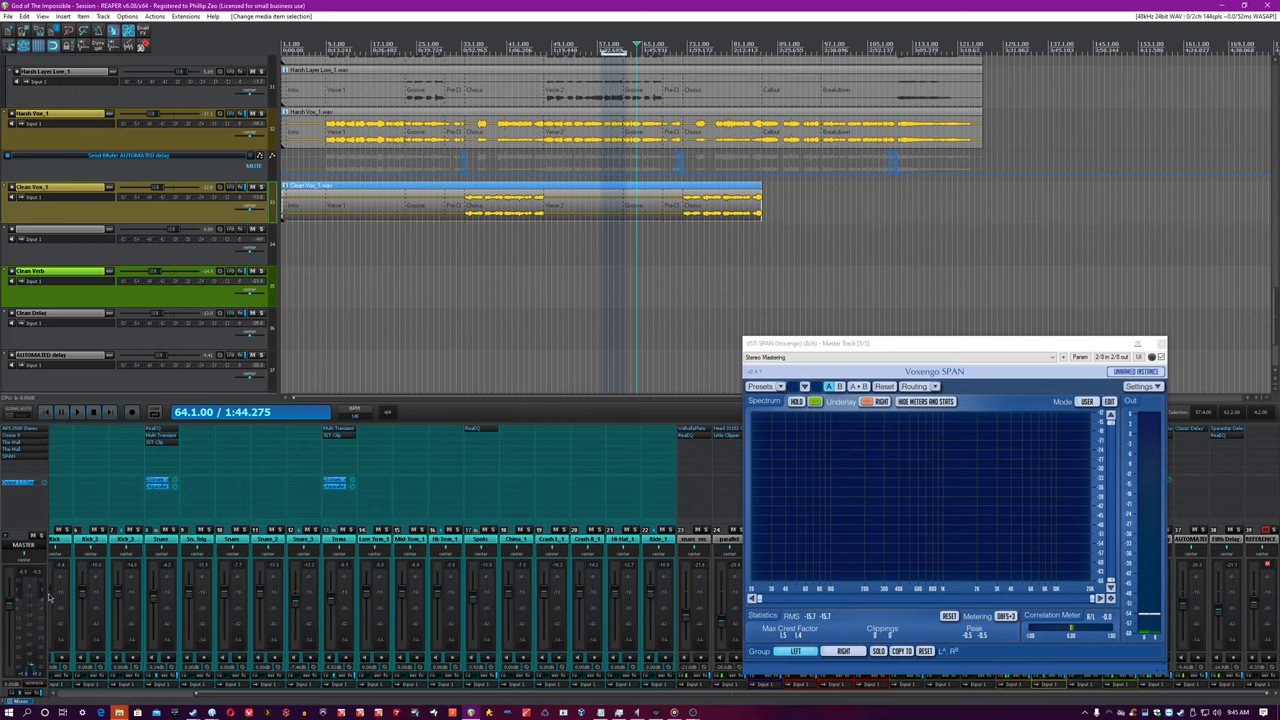
scroll(48, 597, "left", 3)
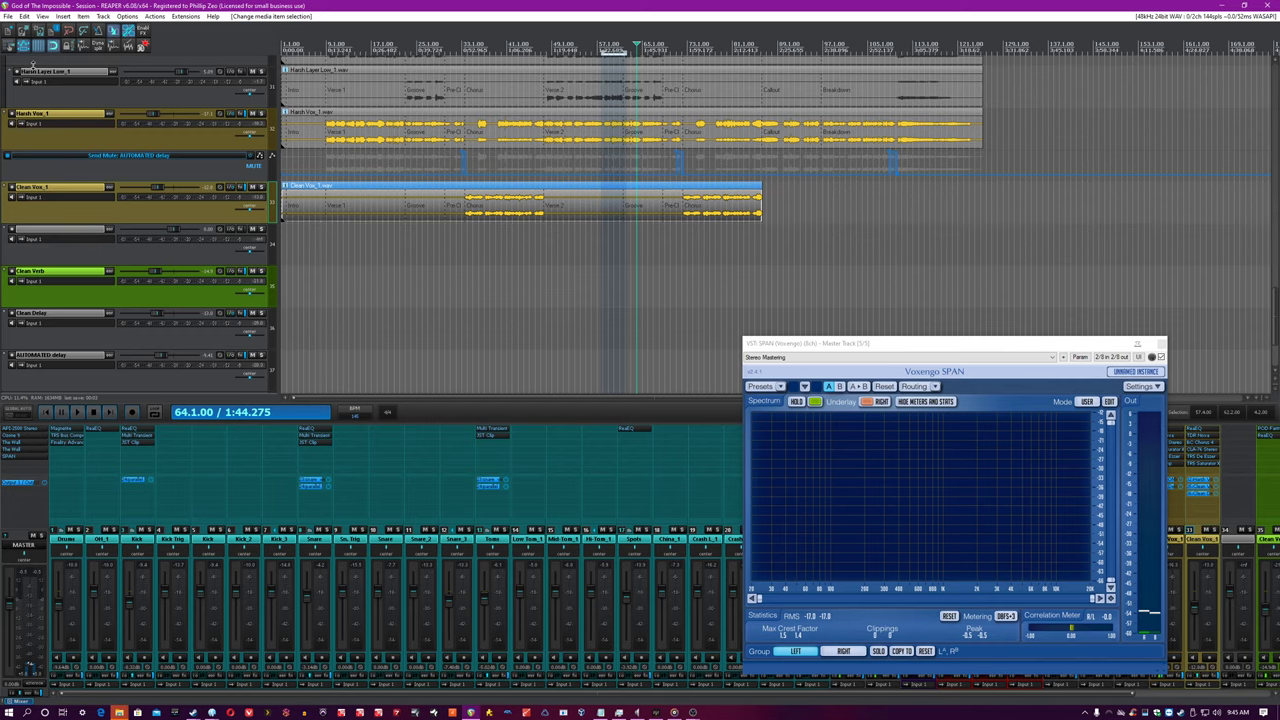
scroll(32, 62, "down", 3)
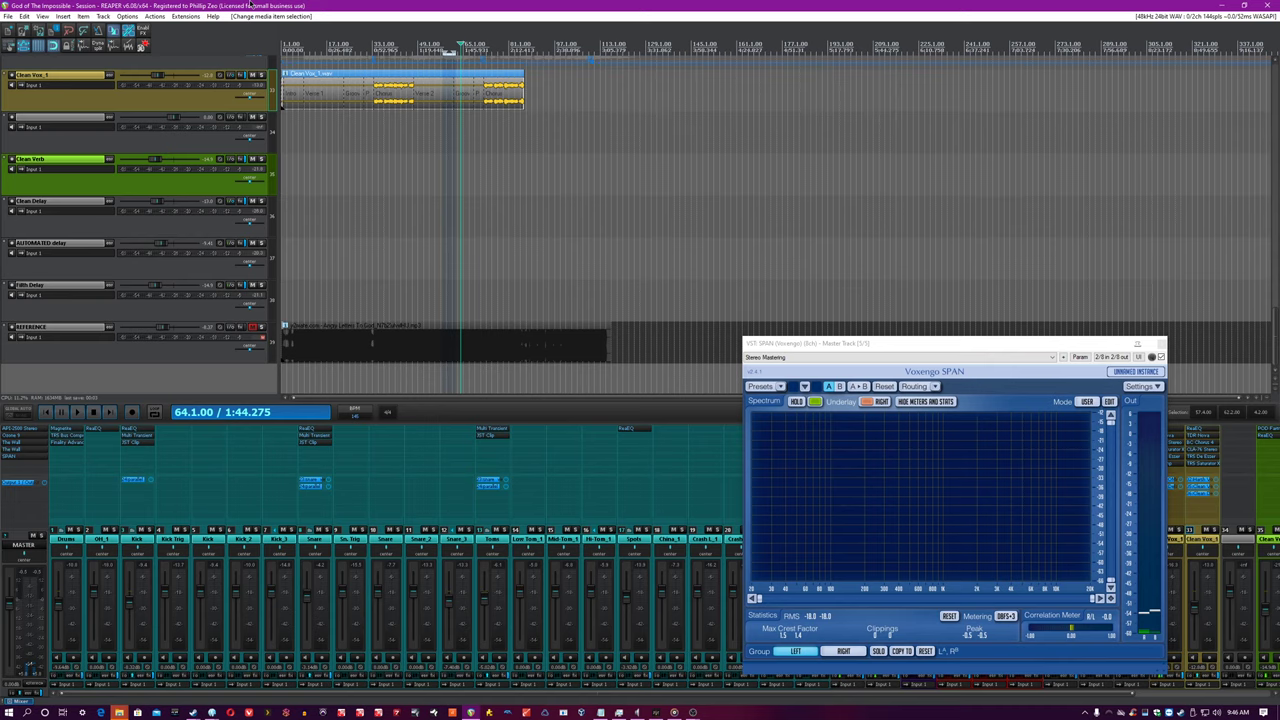
key("F7")
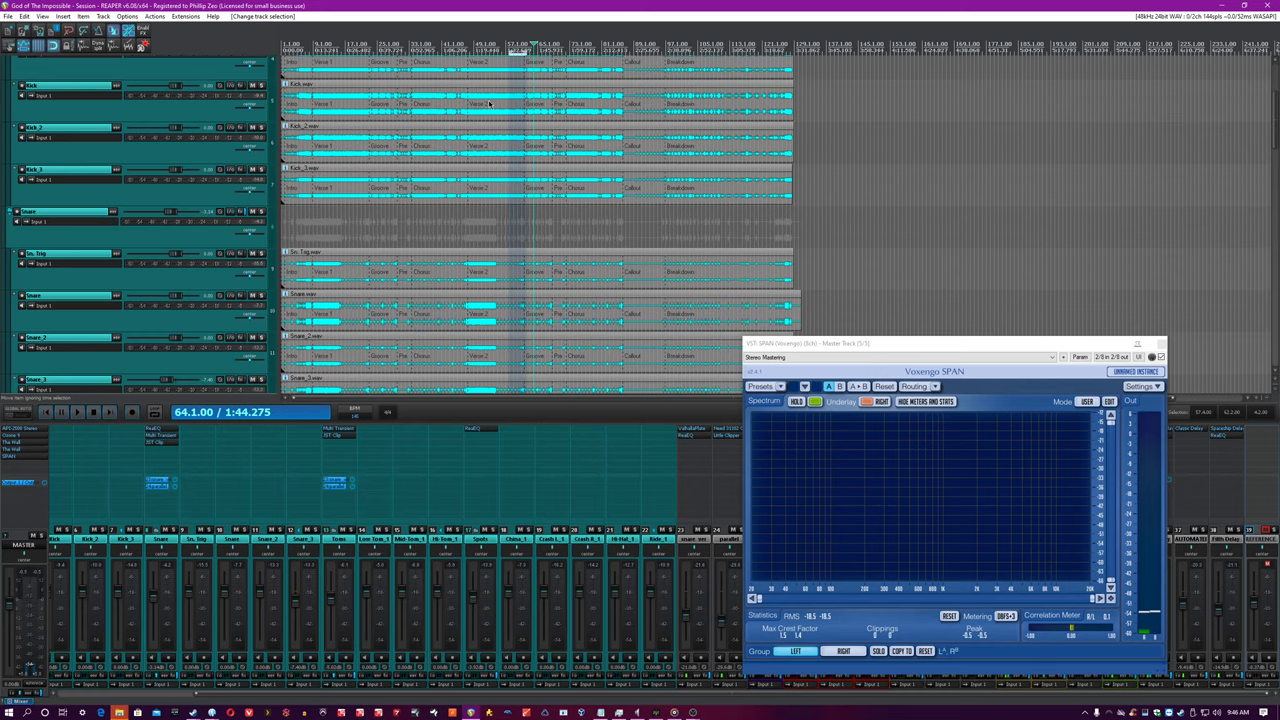
scroll(337, 128, "up", 3)
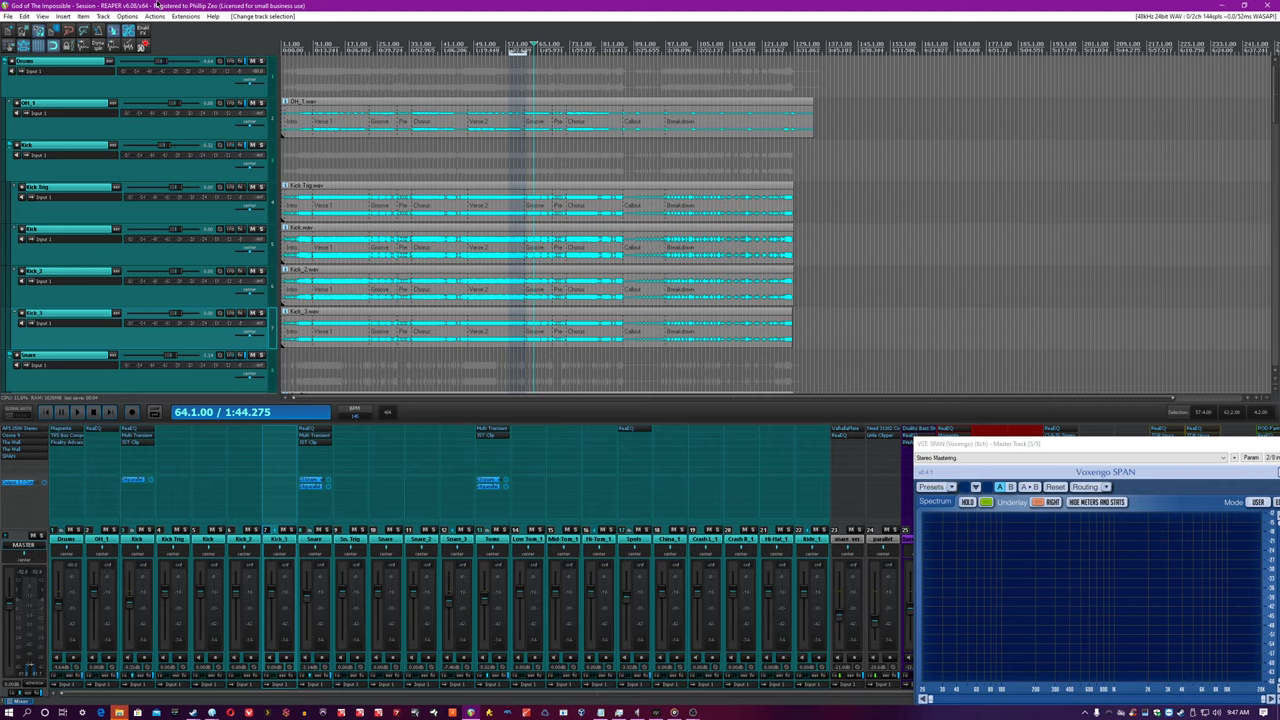
key("equal")
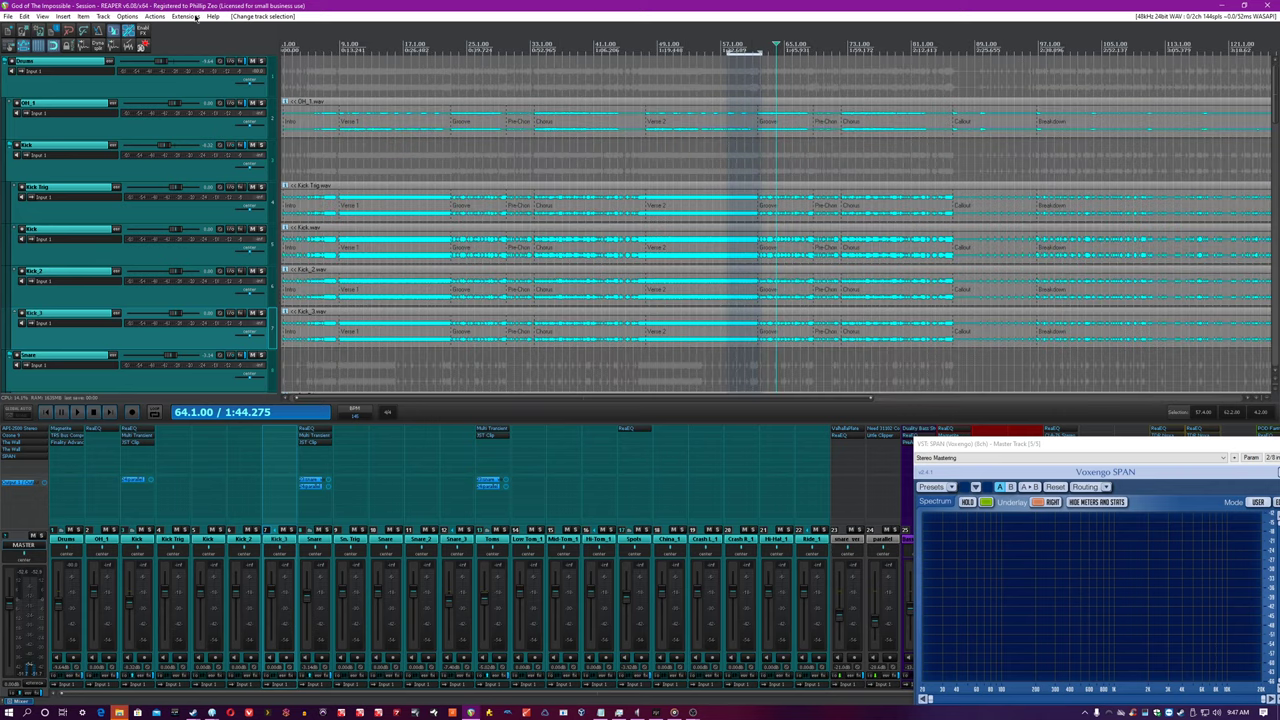